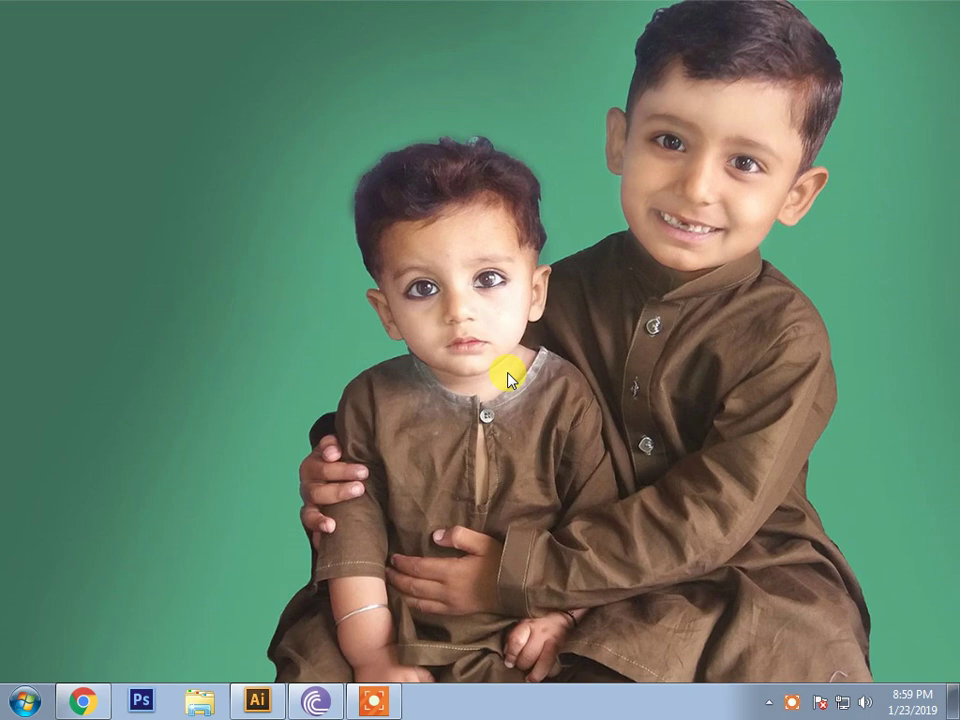
Restore the Illustrator window showing Grace2.ai and open the File menu.
left_click(254, 702)
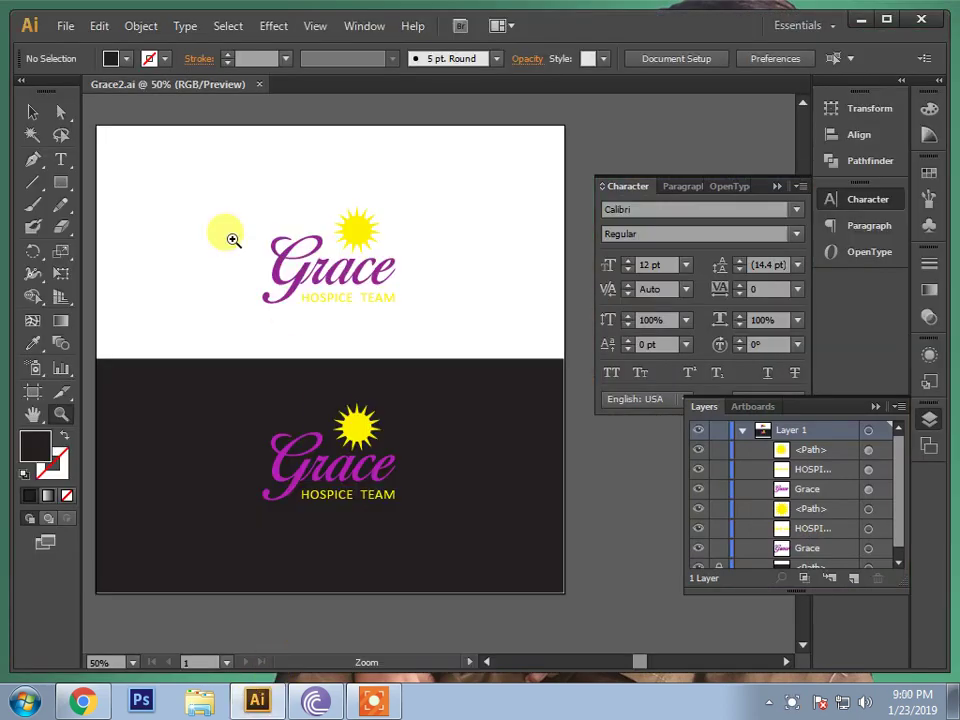
left_click(66, 27)
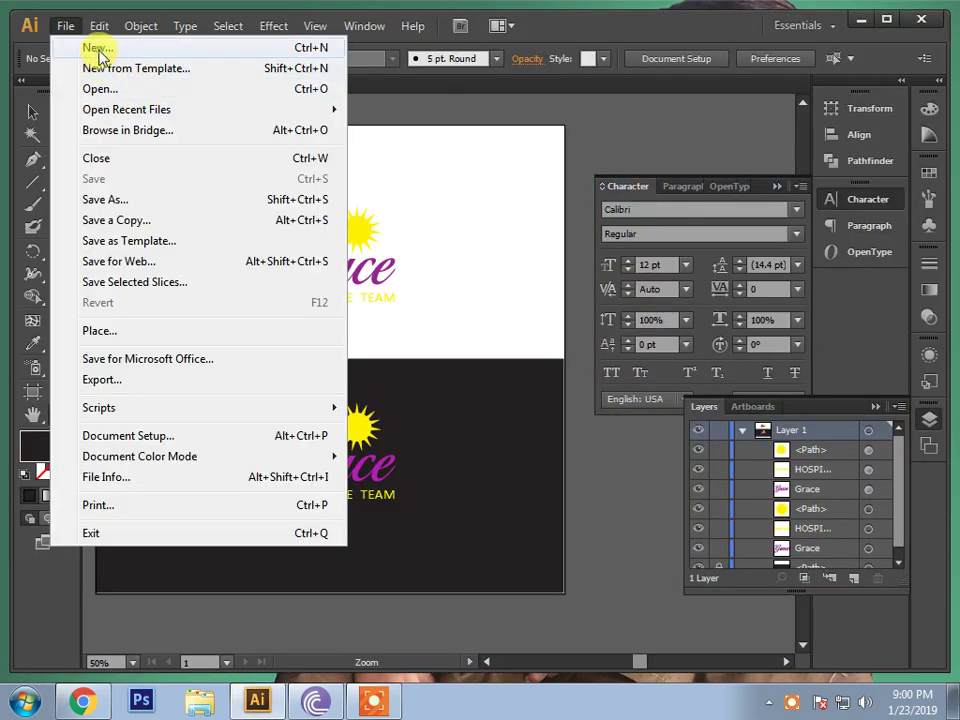
Create a 1000 × 1000 px document named 'adobe illustrator tutorial in urdu' and zoom to fit the artboard.
left_click(99, 50)
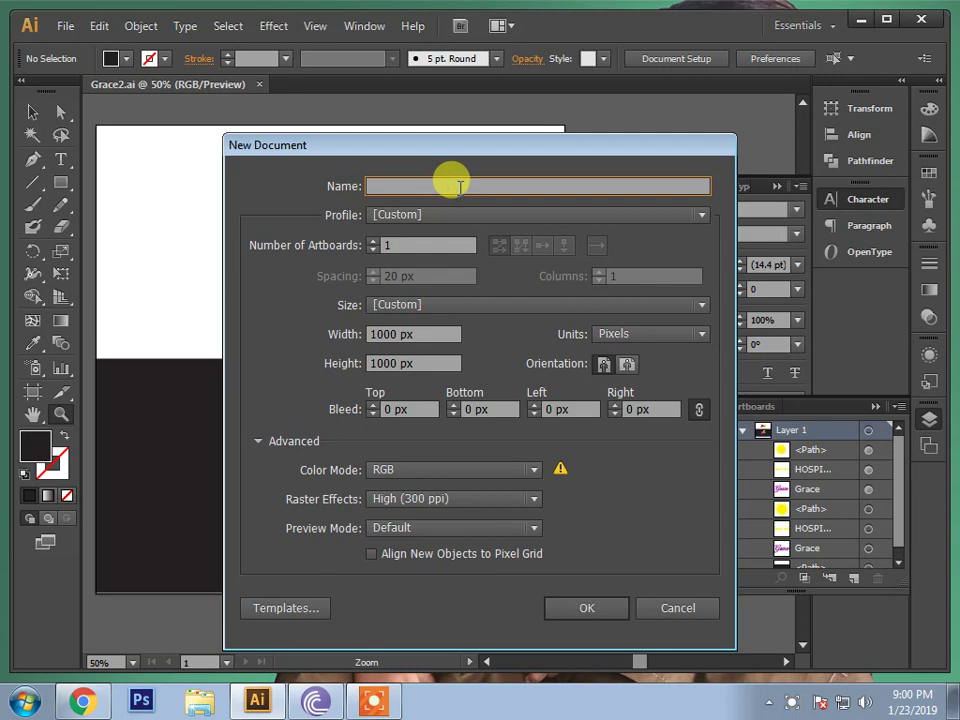
type("adobe illustrator tutorial in urdu")
left_click(576, 617)
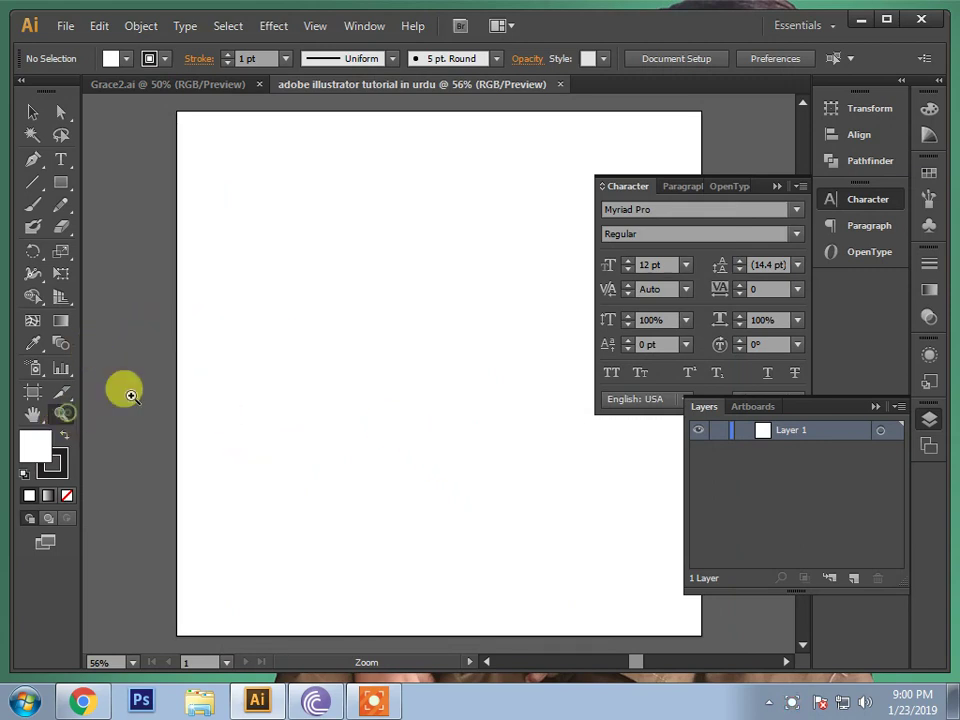
left_click(275, 320, "alt")
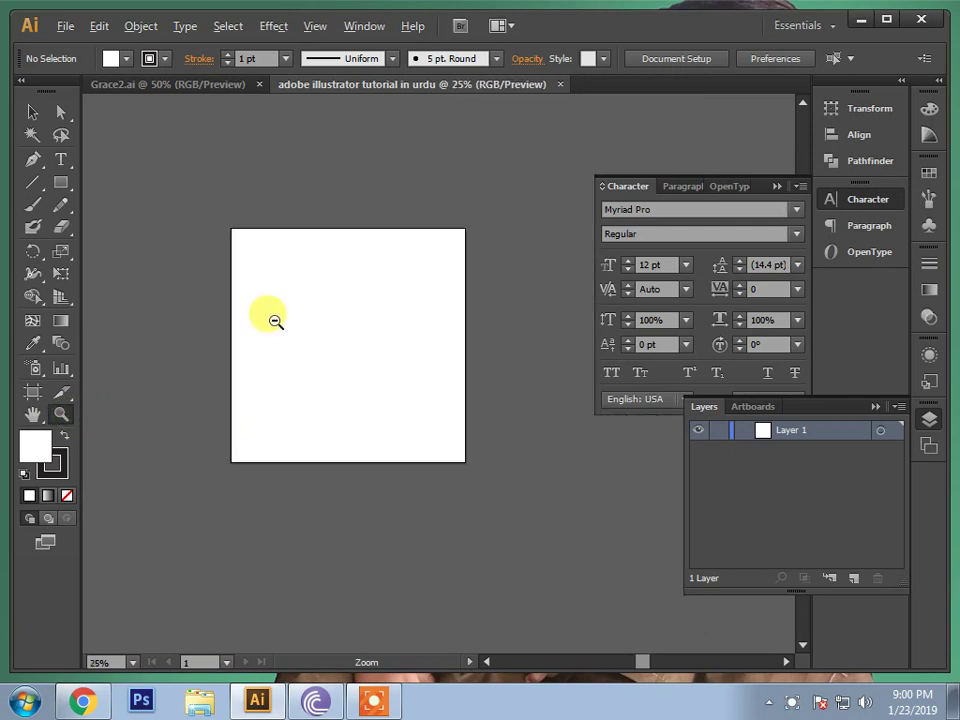
left_click(357, 268)
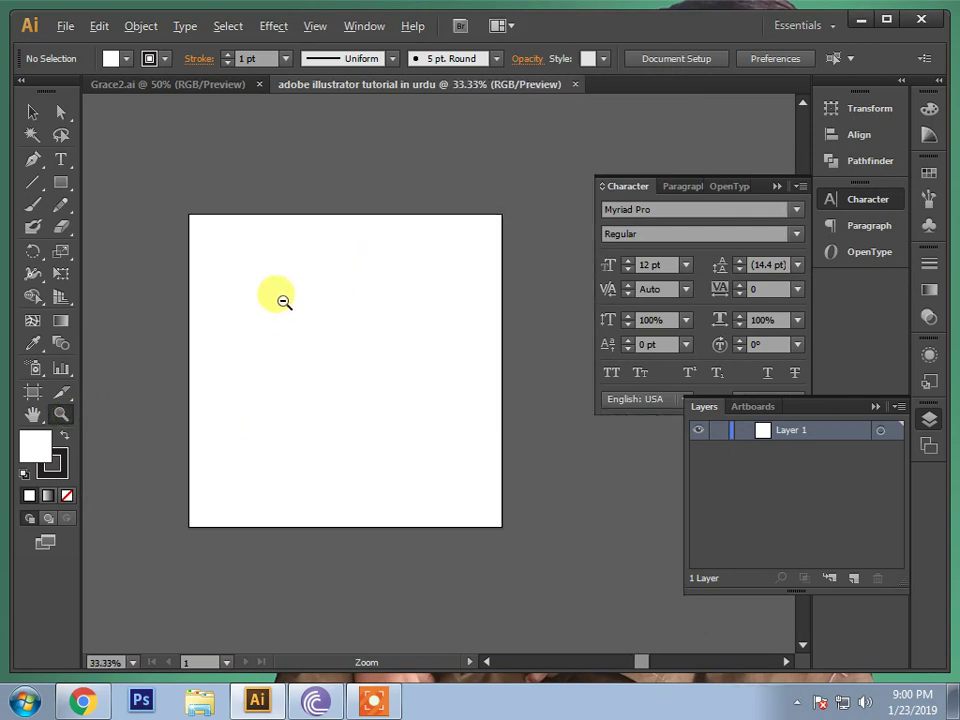
left_click(283, 300)
left_click(326, 332, "alt")
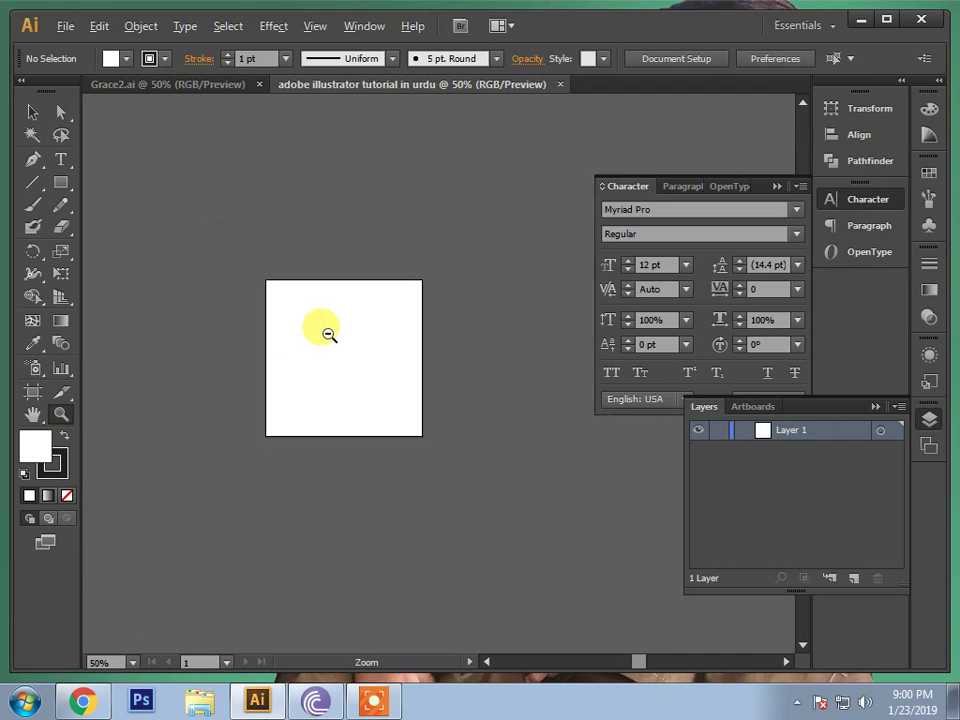
left_click(349, 375)
left_click(349, 375)
left_click(349, 375, "alt")
left_click(349, 375, "alt")
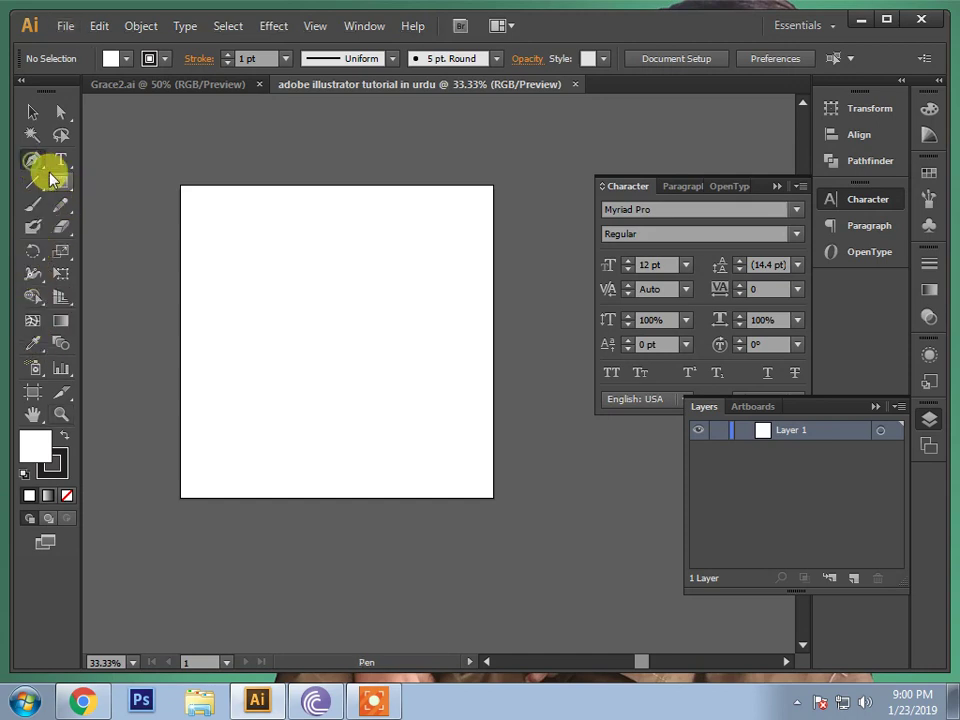
Draw a curved teardrop leaf path near the top of the artboard with the Pen tool.
left_click(33, 163)
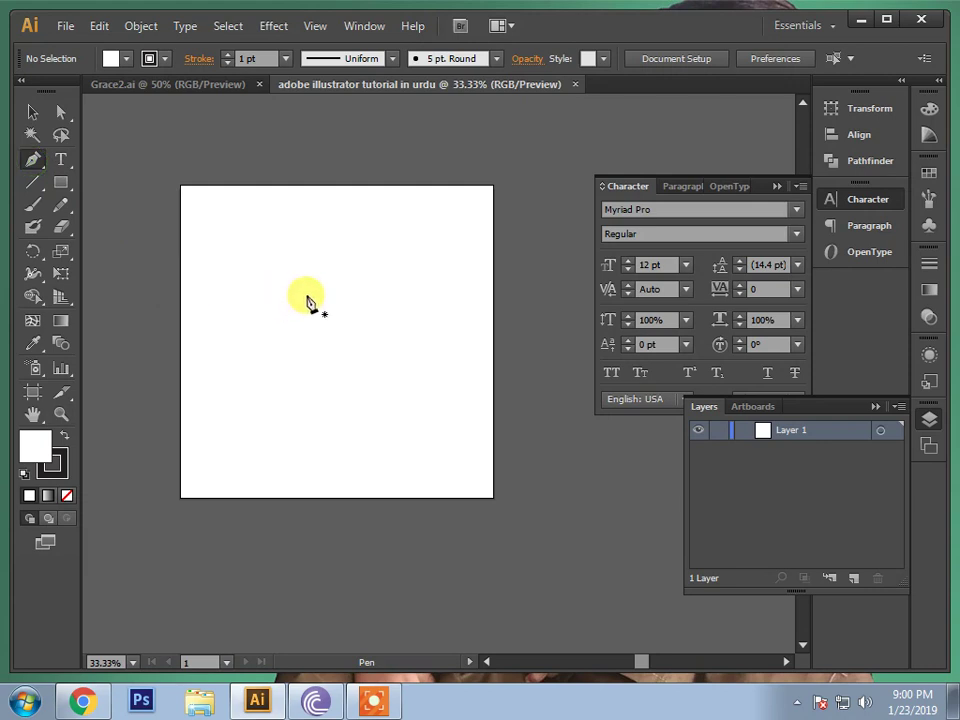
left_click(307, 295)
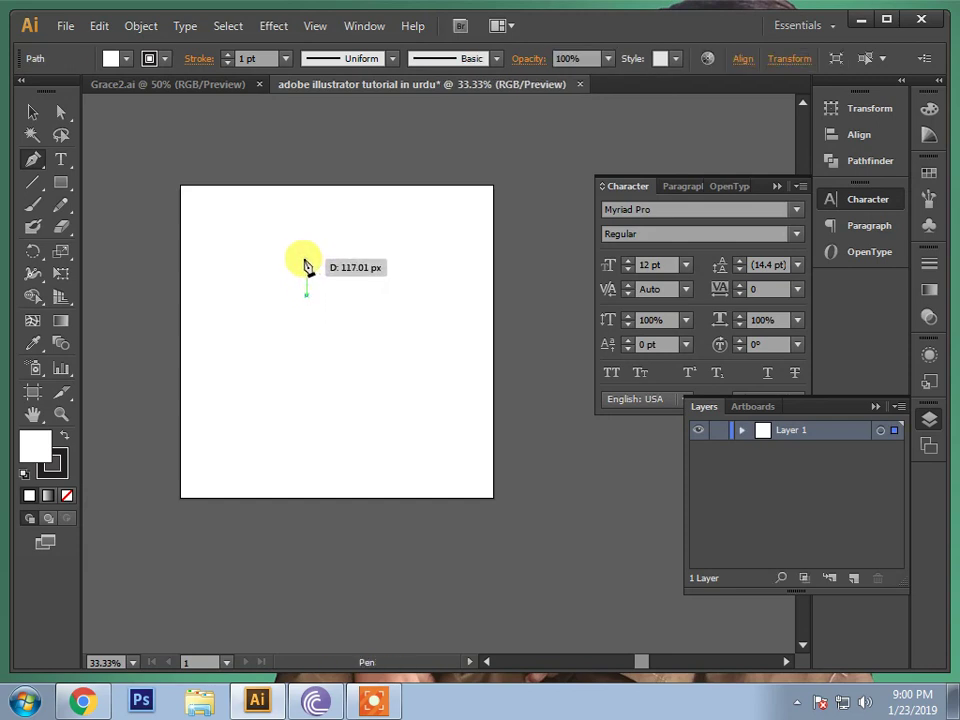
mouse_move(307, 266)
left_mouse_down()
mouse_move(330, 253)
mouse_move(304, 301)
left_mouse_up()
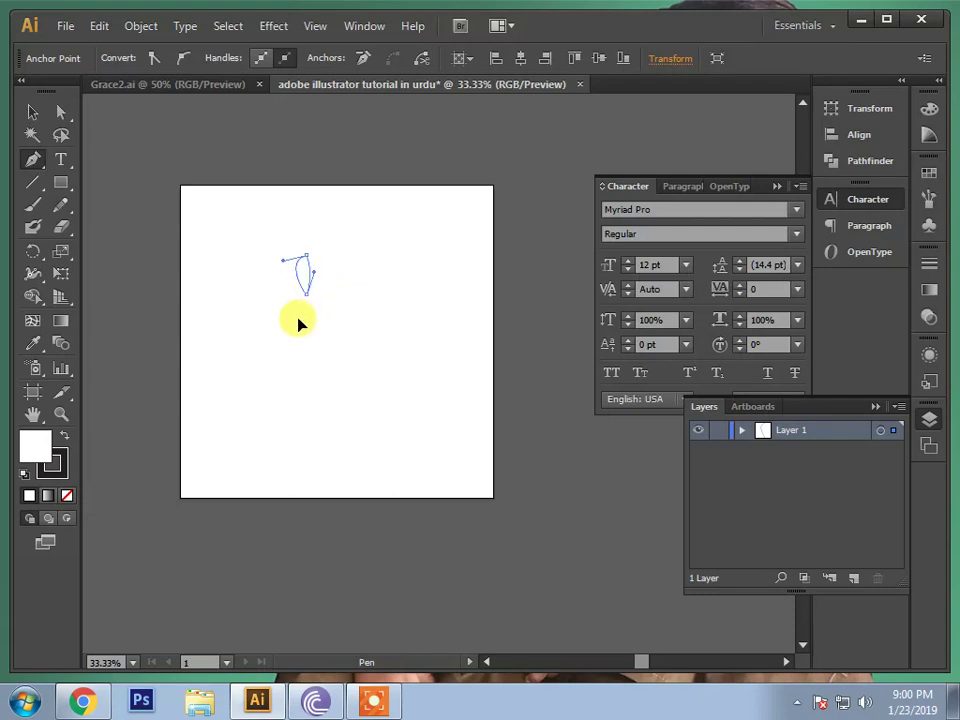
Give the leaf a magenta CC12CC fill and set its stroke to None.
double_click(45, 452)
left_click(442, 263)
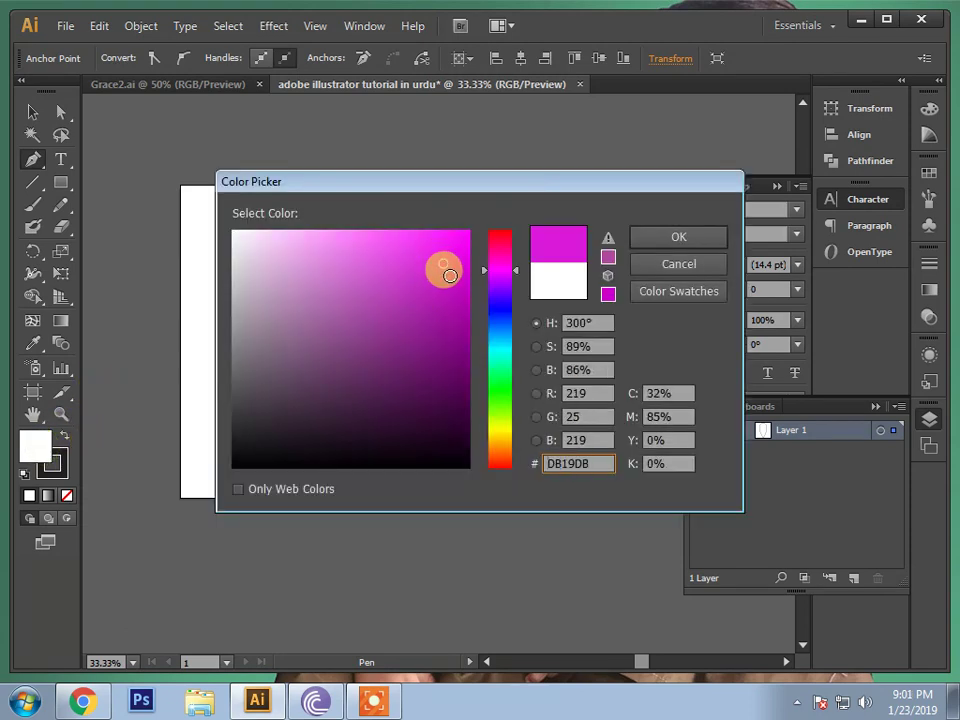
left_click(450, 276)
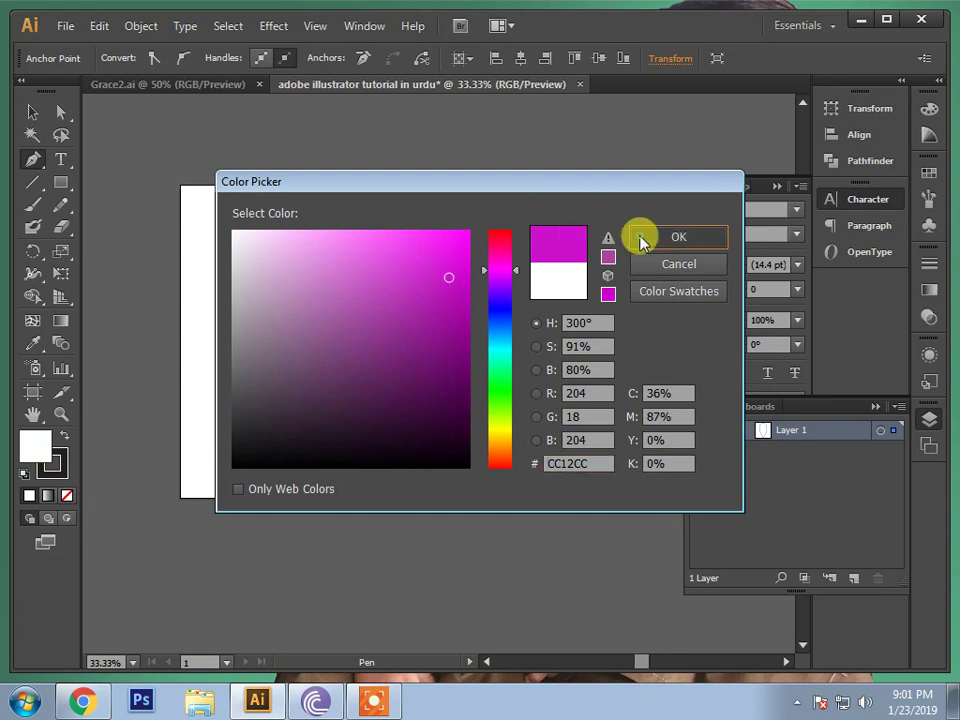
left_click(642, 240)
left_click(61, 413)
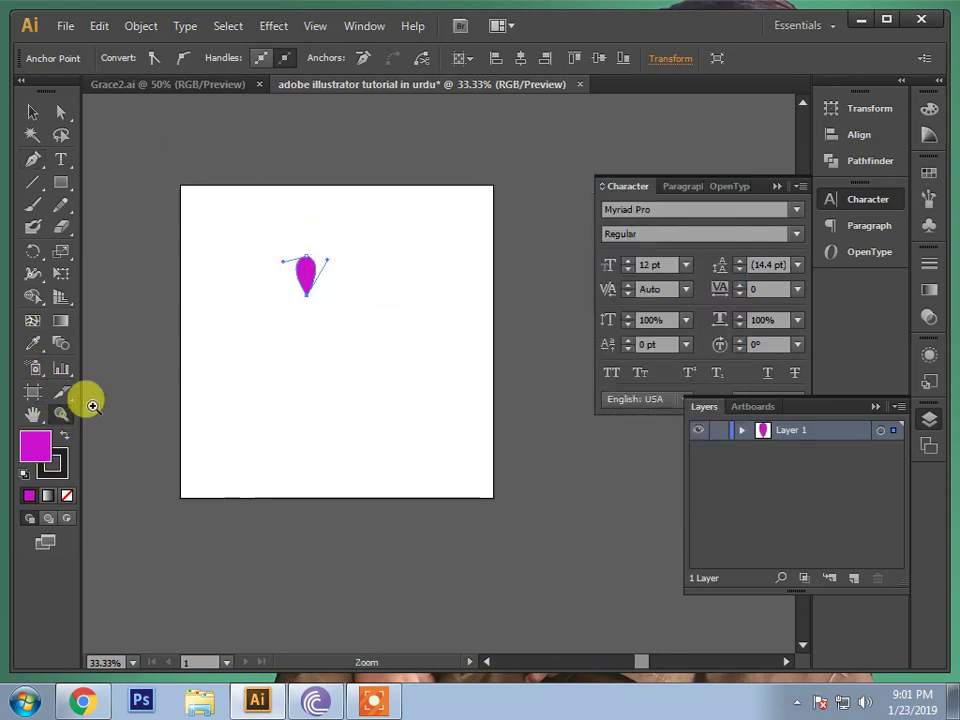
triple_click(307, 288)
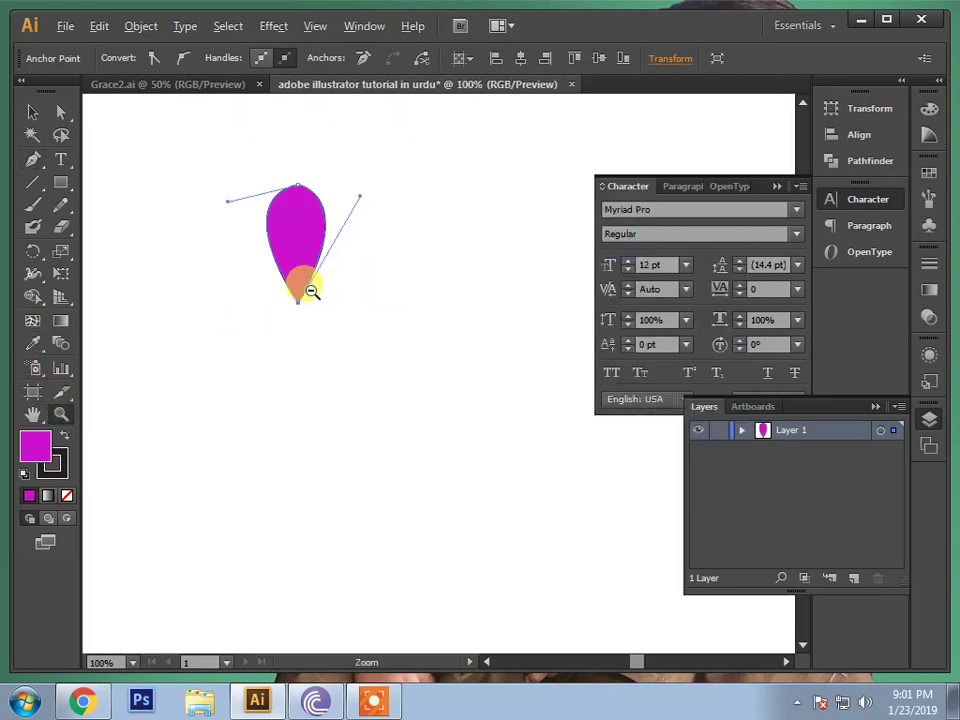
left_click(311, 290, "alt")
left_click(287, 297)
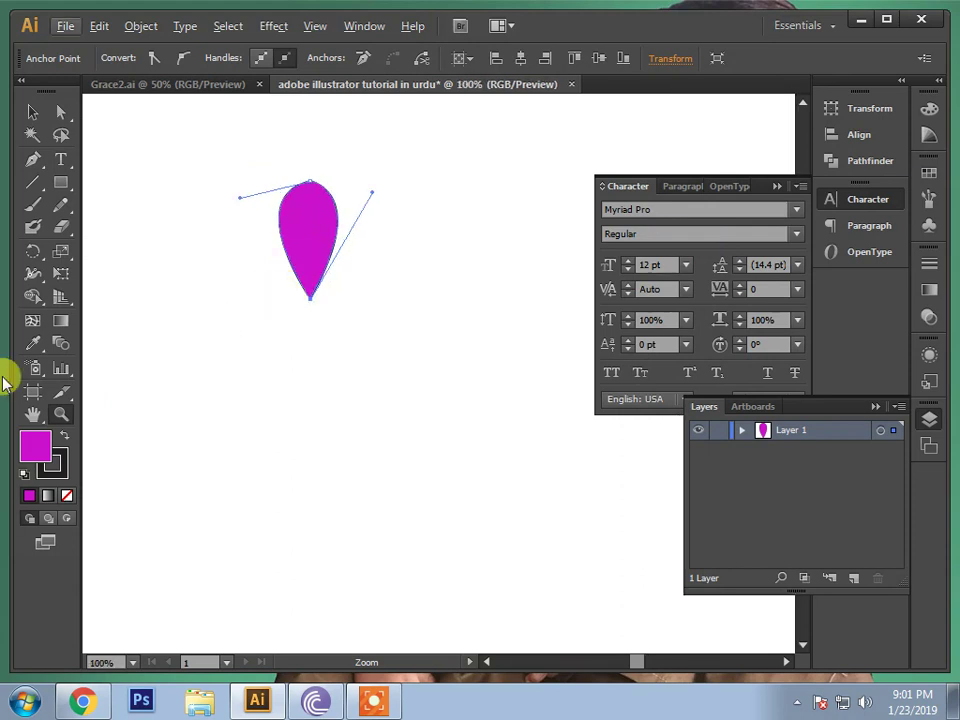
left_click(55, 465)
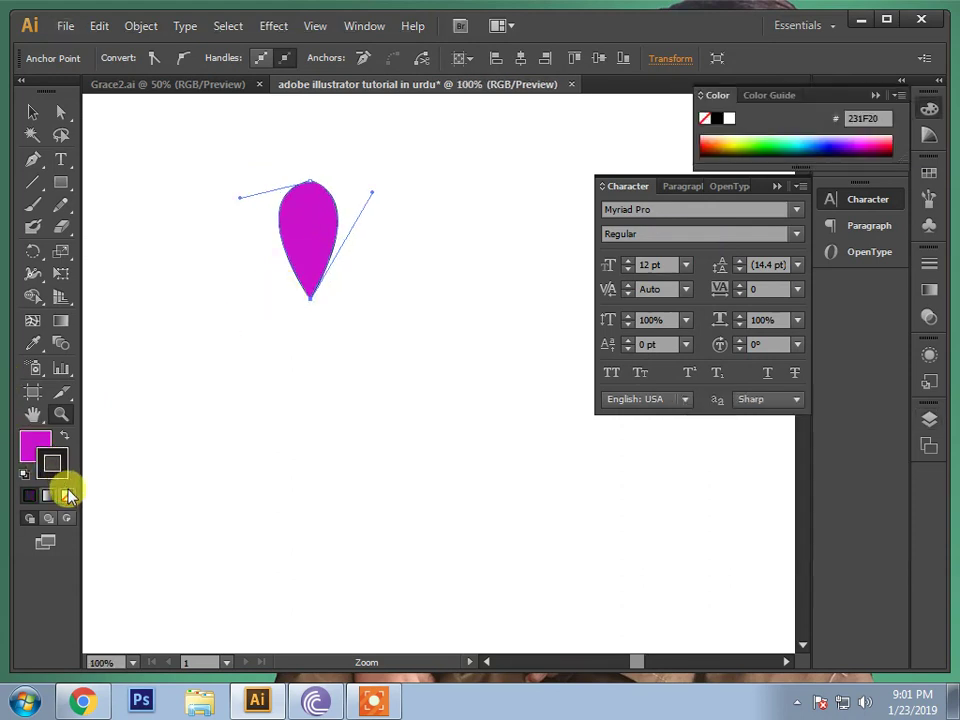
left_click(66, 495)
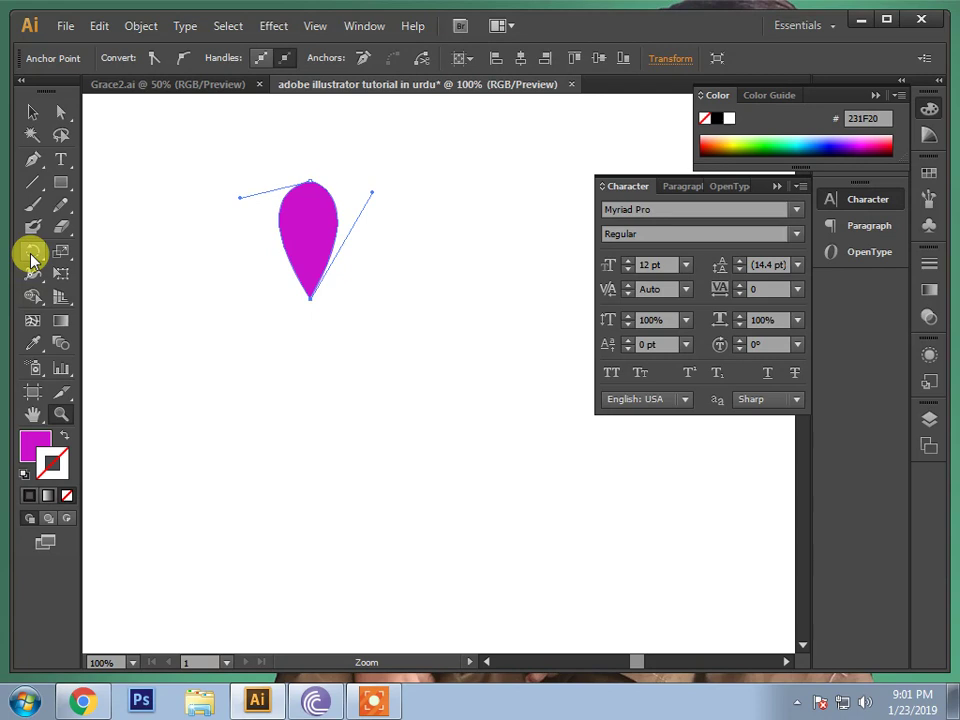
Set the leaf's rotation pivot at its bottom tip and try the Rotate dialog.
left_click(33, 254)
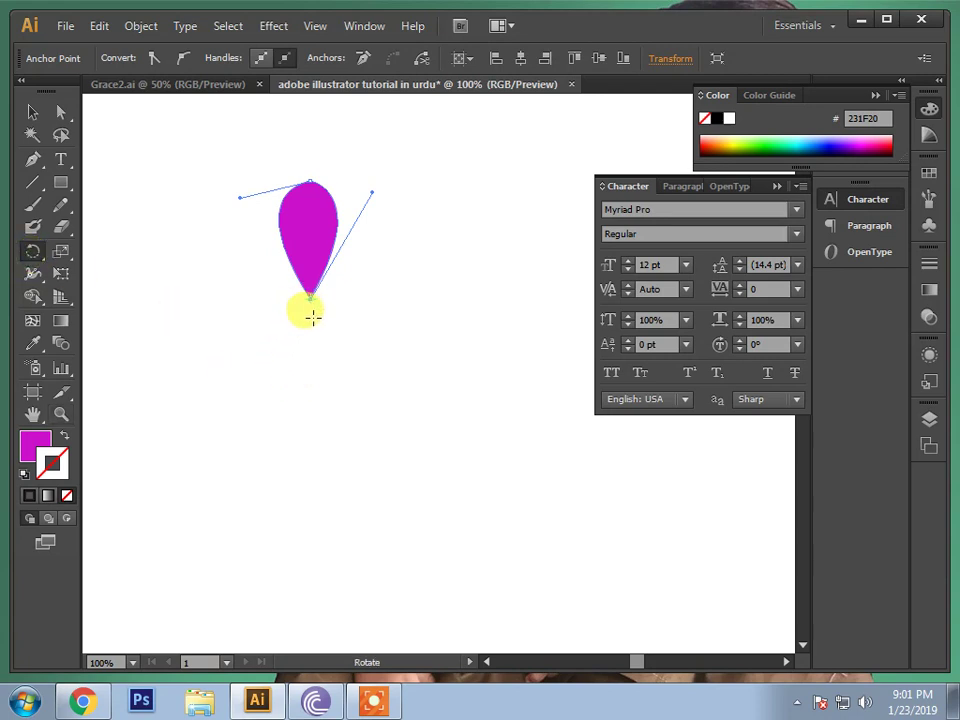
left_click(310, 318)
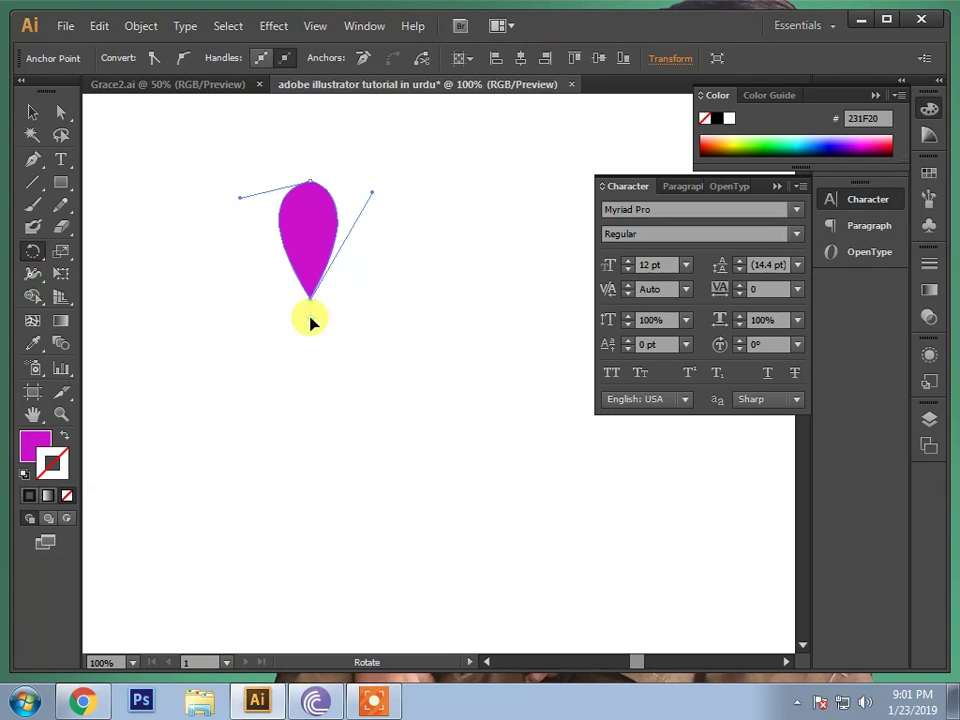
left_click(310, 321, "alt")
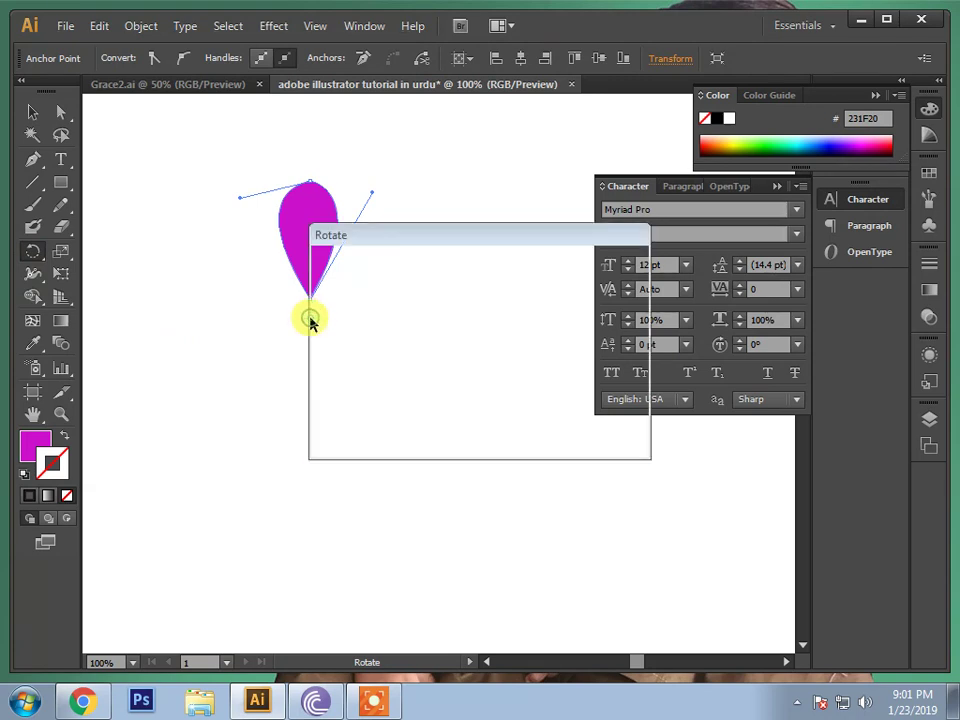
left_click(441, 306)
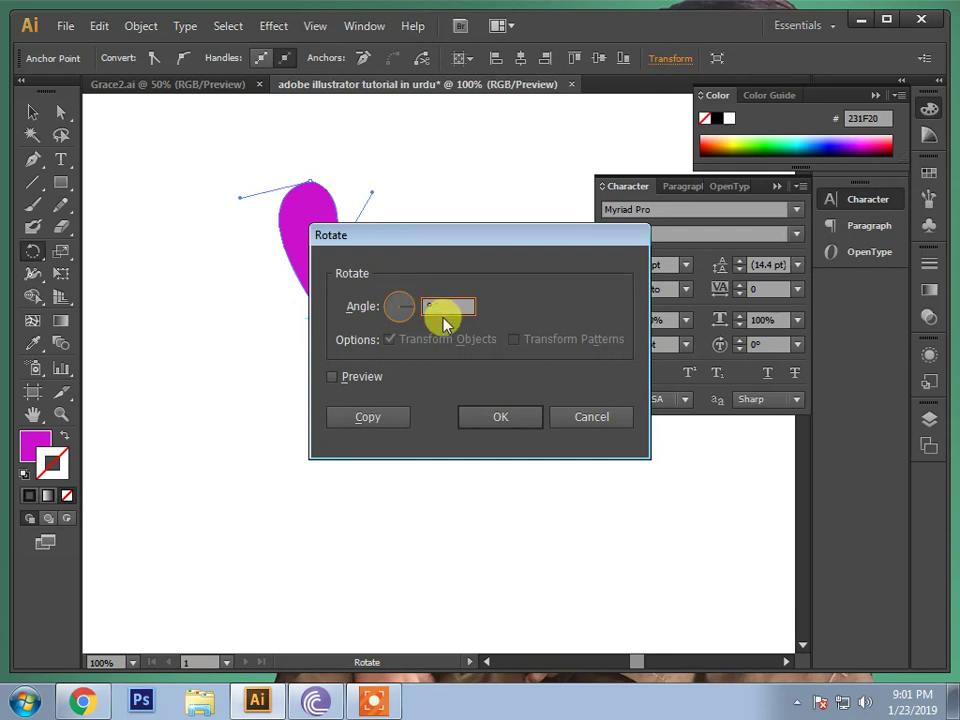
type("30")
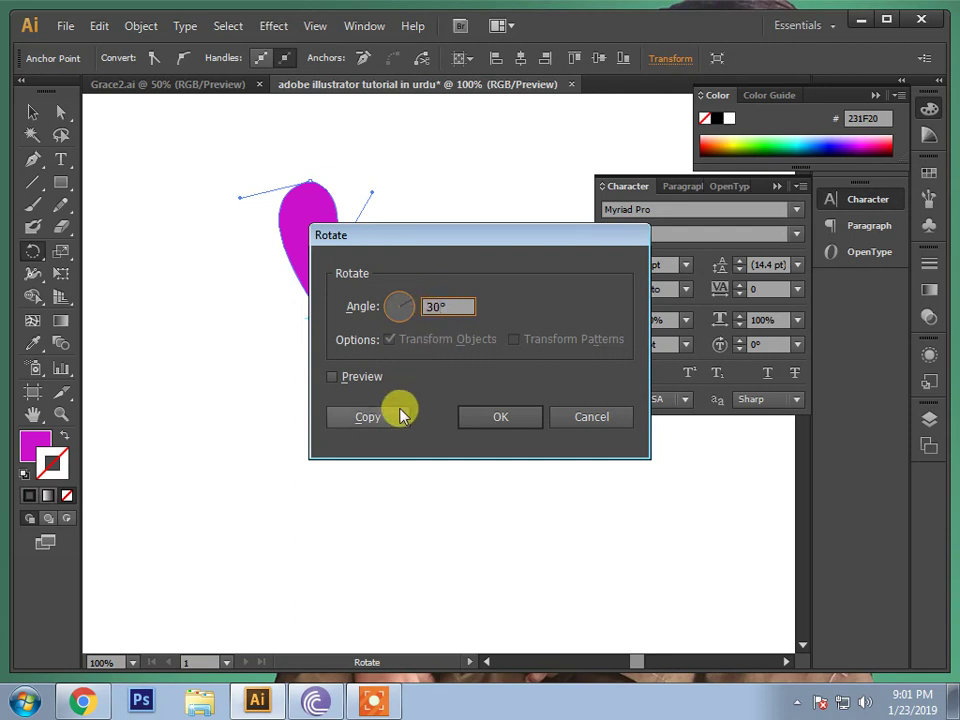
left_click(370, 418)
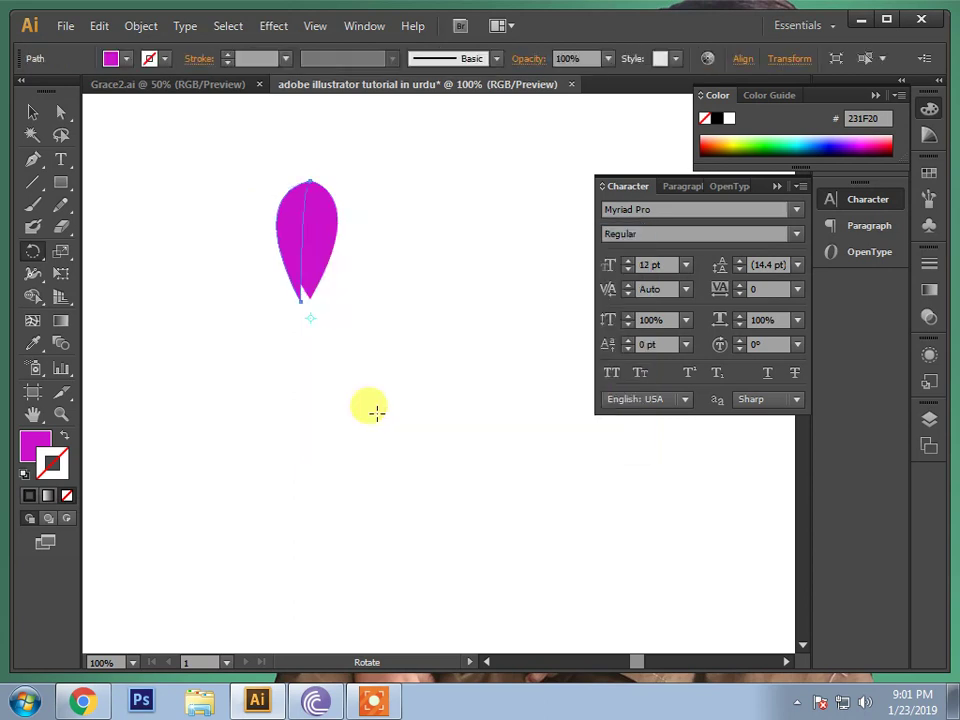
left_click(375, 412, "ctrl")
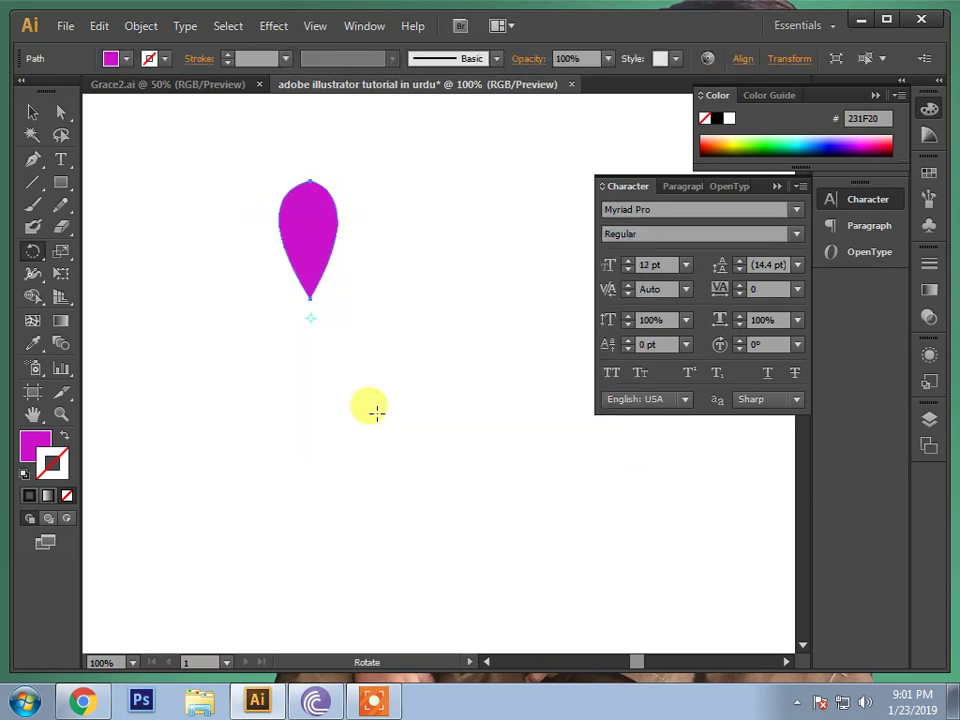
Reselect the leaf's whole path and anchor points with the selection tools.
left_click(42, 115)
left_click_drag(205, 150, 372, 280)
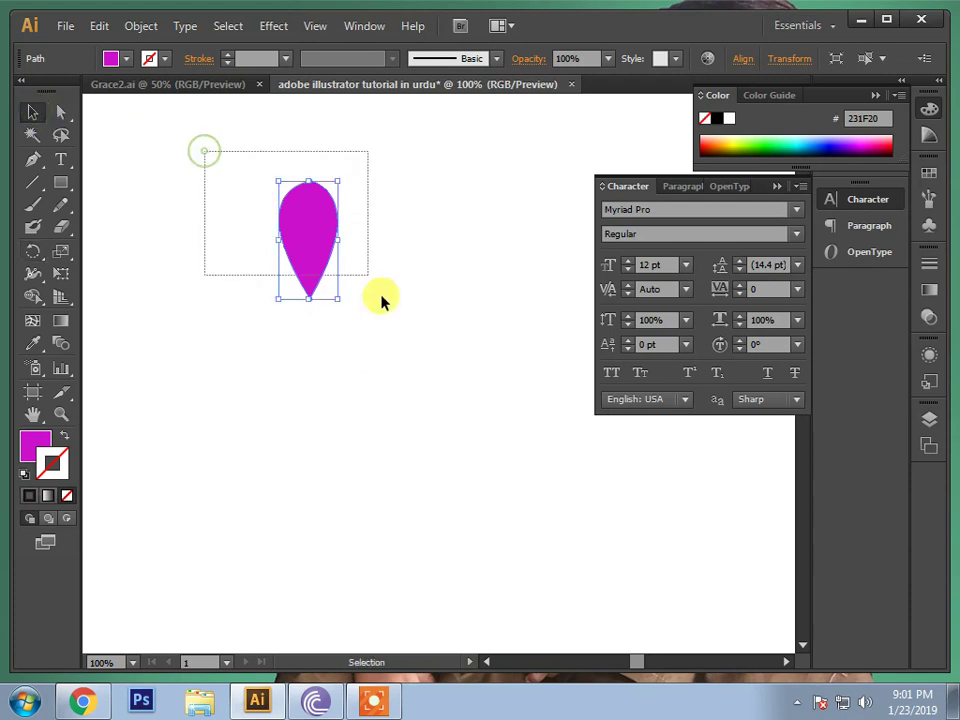
left_click(425, 362)
left_click(60, 112)
mouse_move(184, 152)
left_mouse_down()
mouse_move(300, 223)
mouse_move(310, 268)
left_mouse_up()
left_click(38, 112)
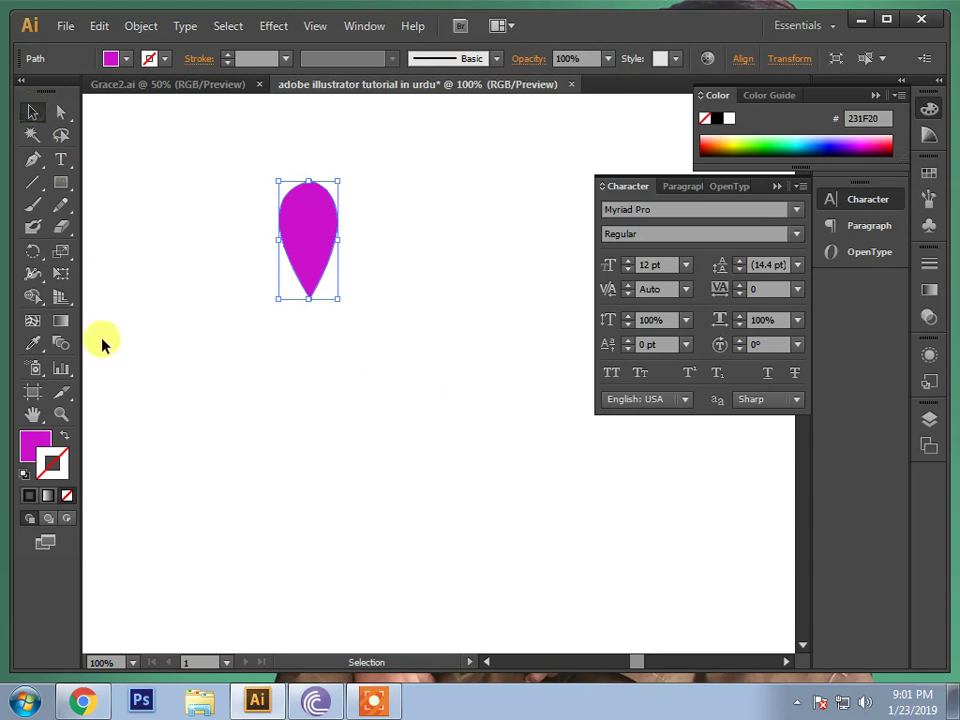
left_click(33, 251)
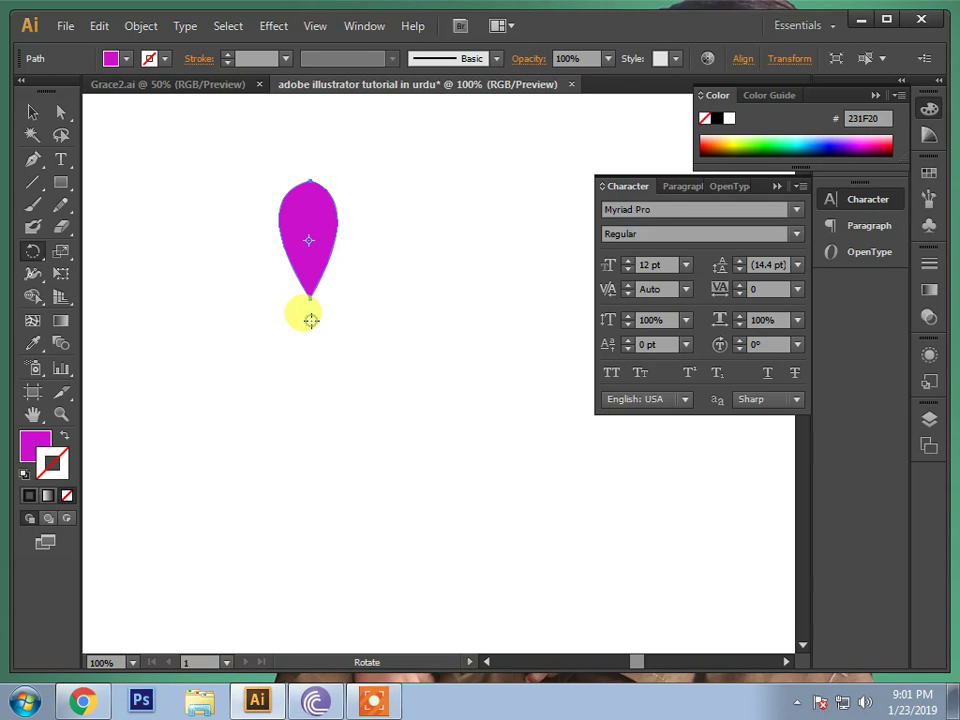
Copy the leaf rotated 30° around its bottom tip, repeating with Ctrl+D into twelve petals.
left_click(310, 319)
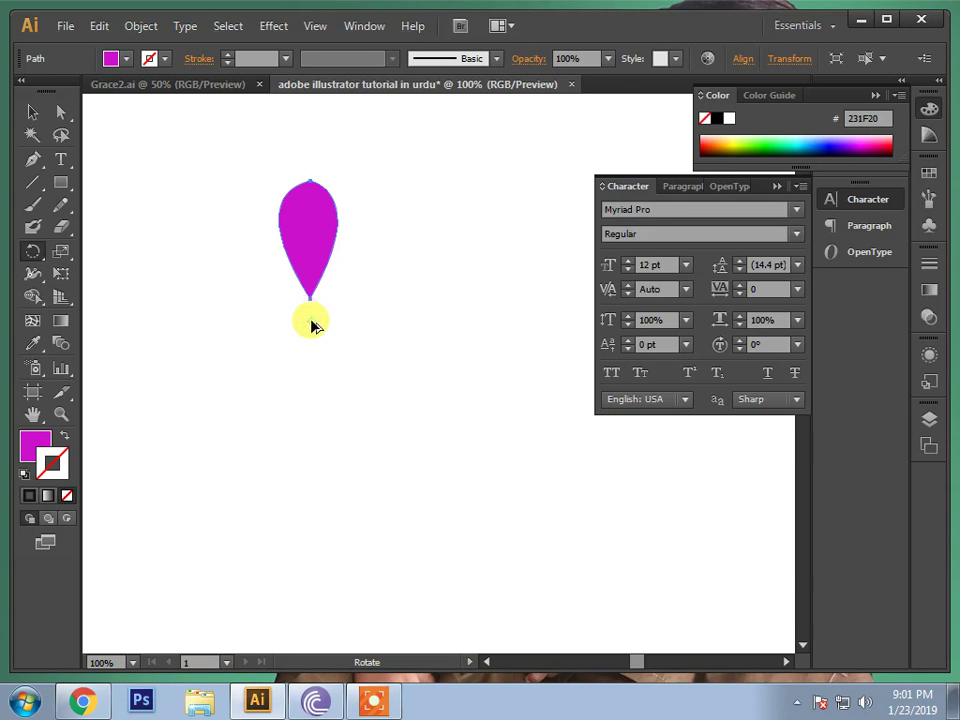
left_click(311, 321, "alt")
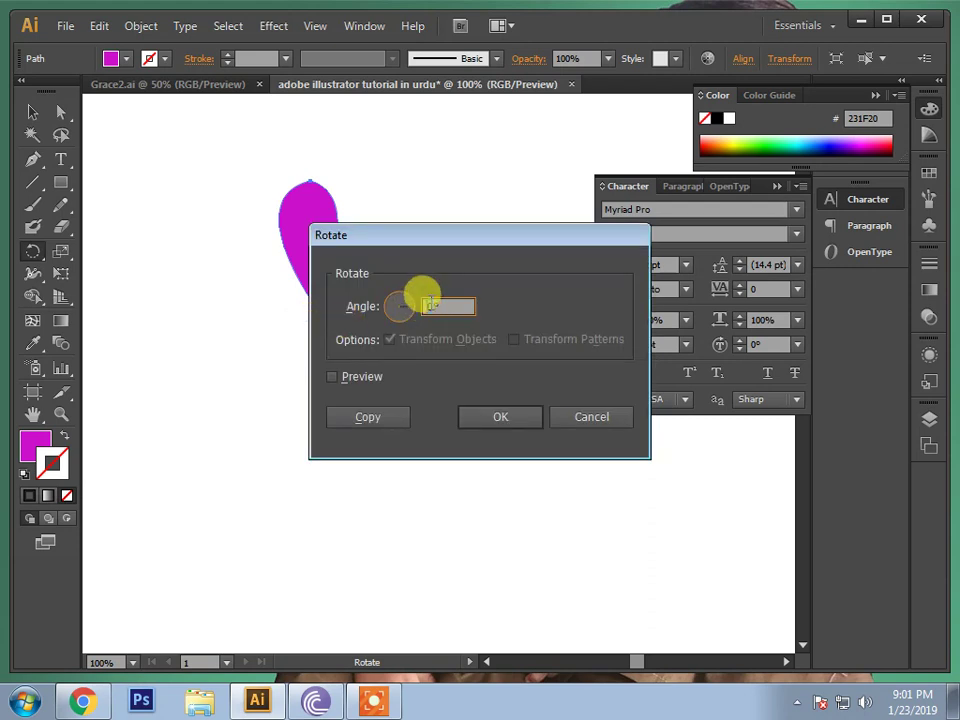
type("30")
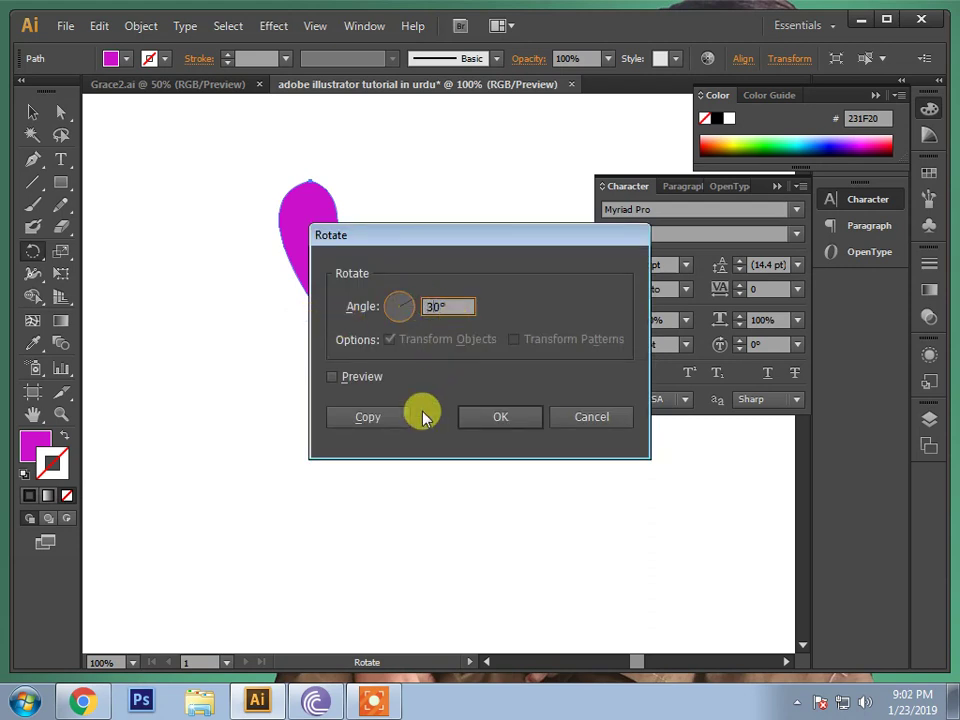
left_click(386, 418)
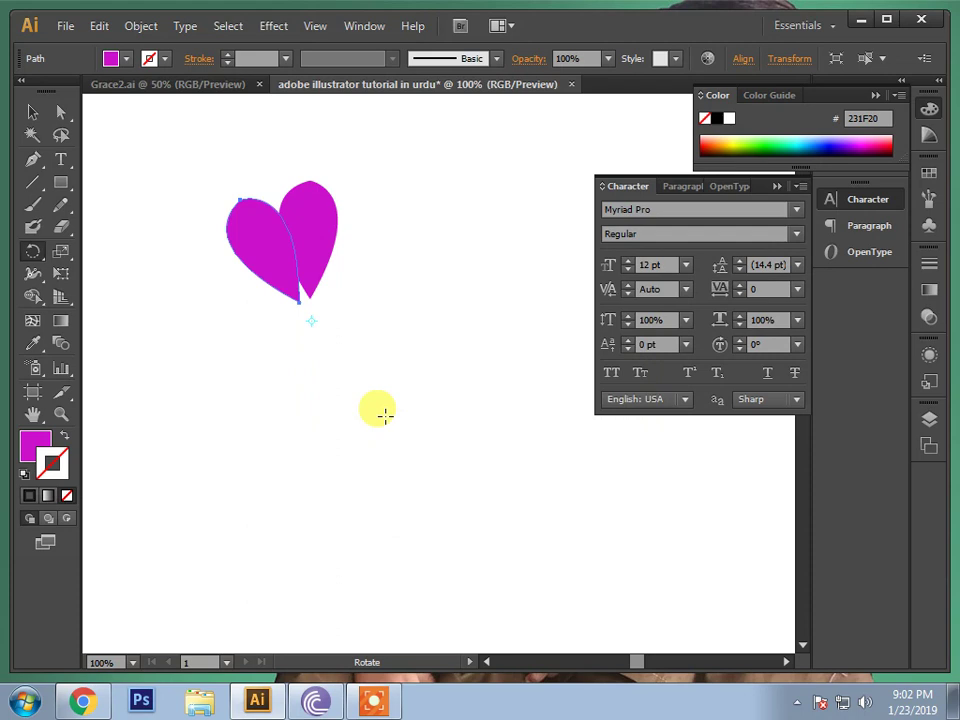
key("v")
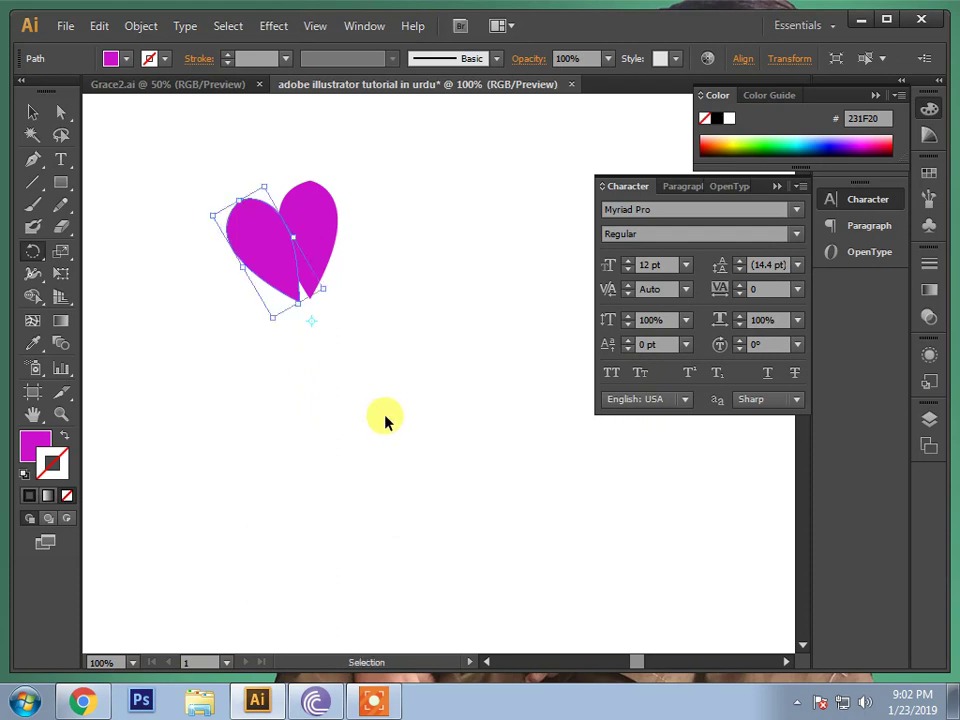
key("ctrl+d")
key("ctrl+d")
key("ctrl+d")
key("ctrl+d")
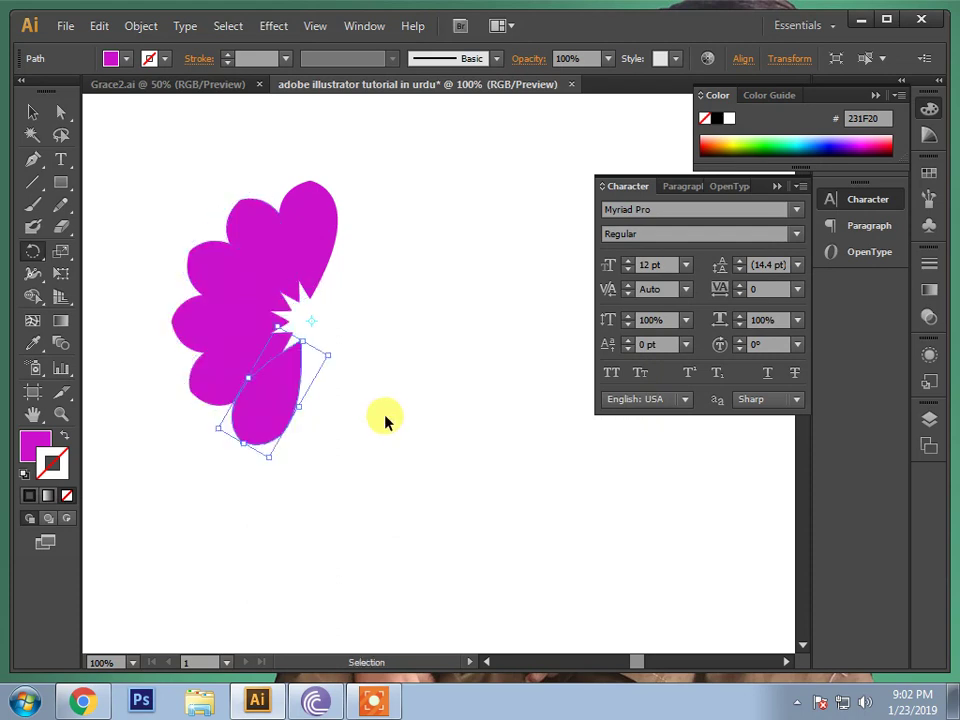
key("ctrl+d")
key("ctrl+d")
key("ctrl+d")
key("ctrl+d")
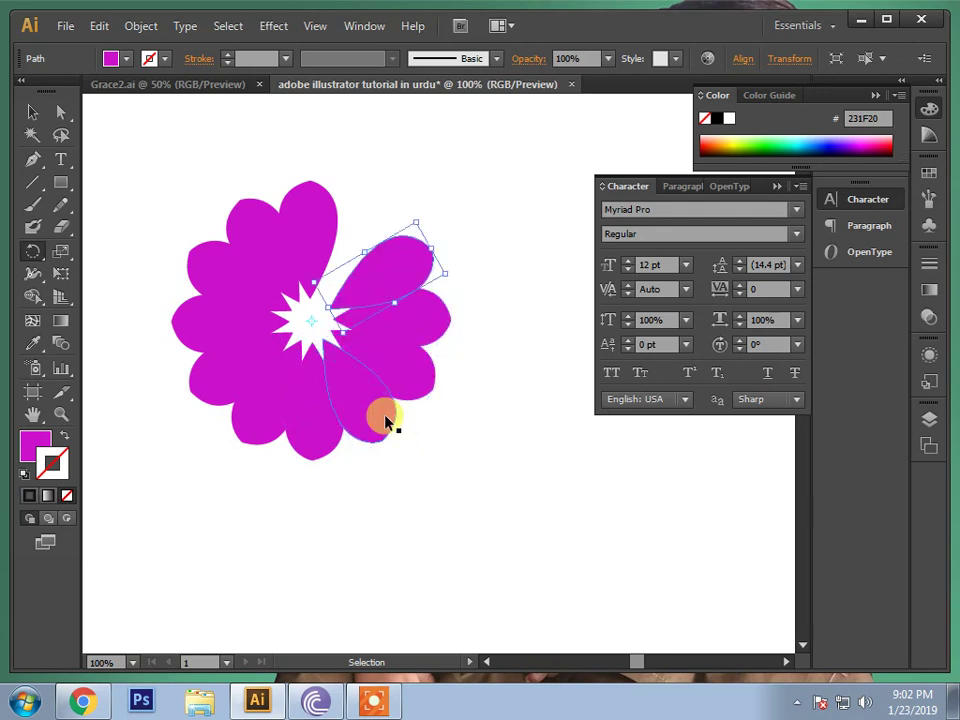
key("ctrl+d")
left_click(386, 421)
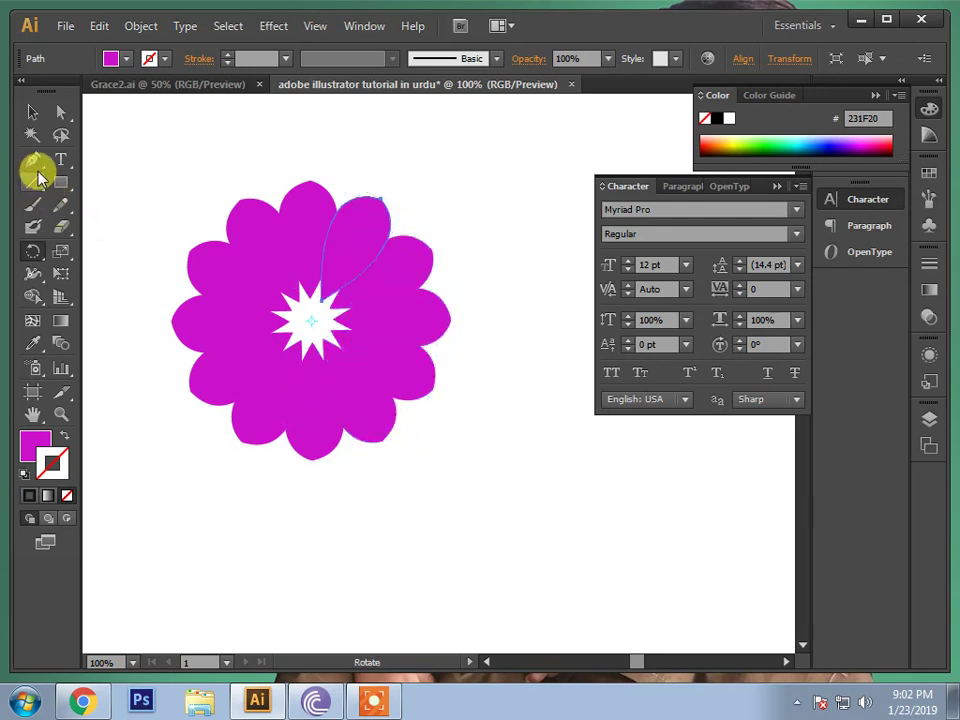
left_click_drag(62, 186, 108, 232)
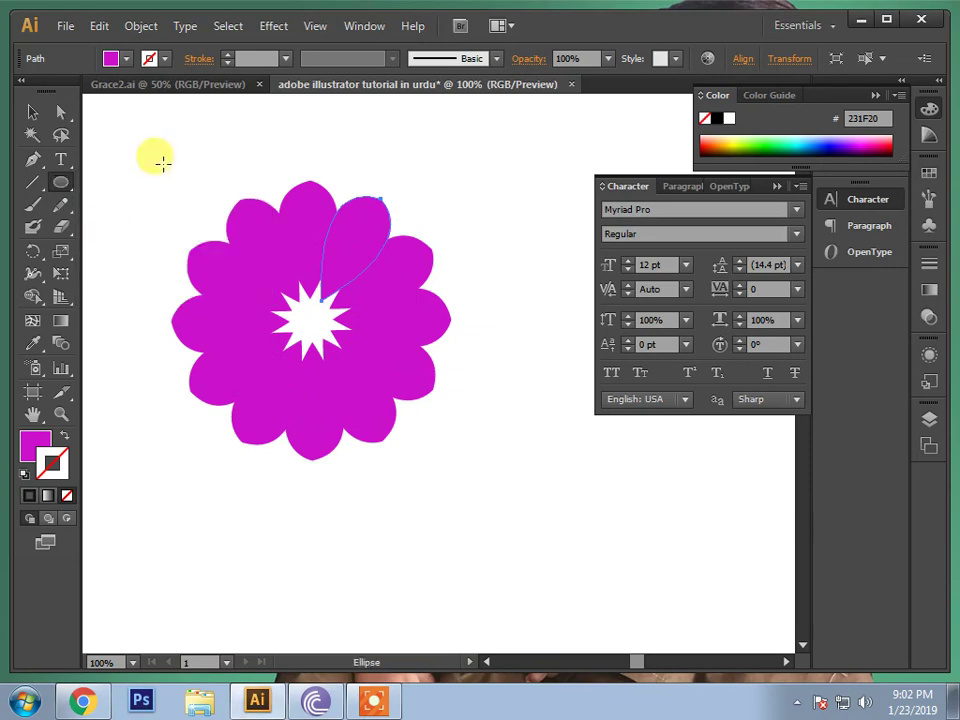
Draw a small circle and fill it with a light green swatch.
left_click(162, 163)
left_click_drag(162, 163, 170, 175)
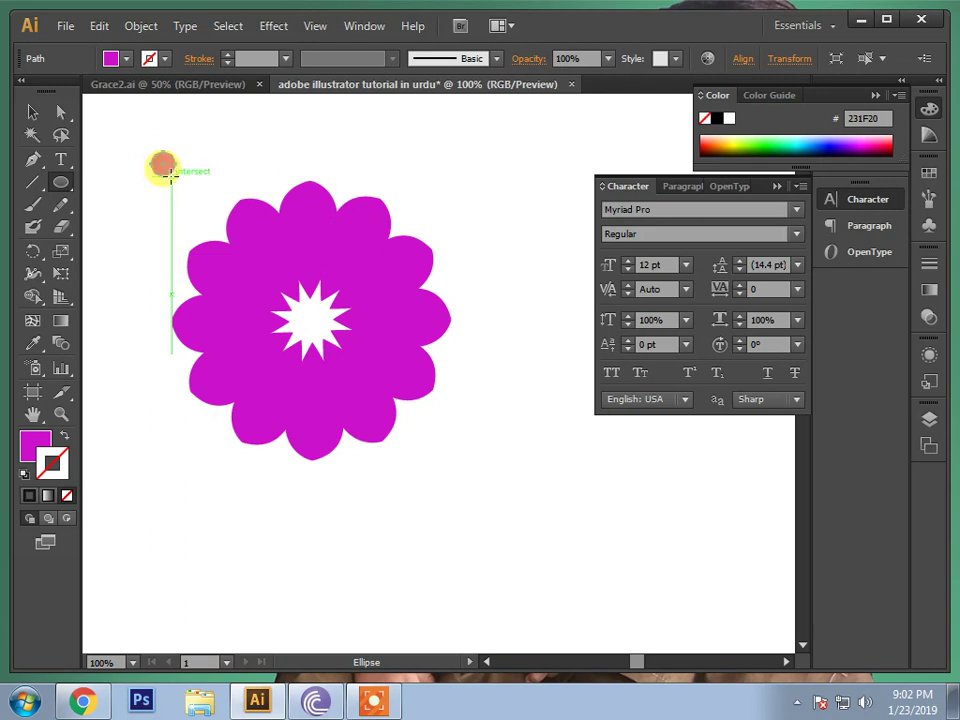
left_click(127, 60)
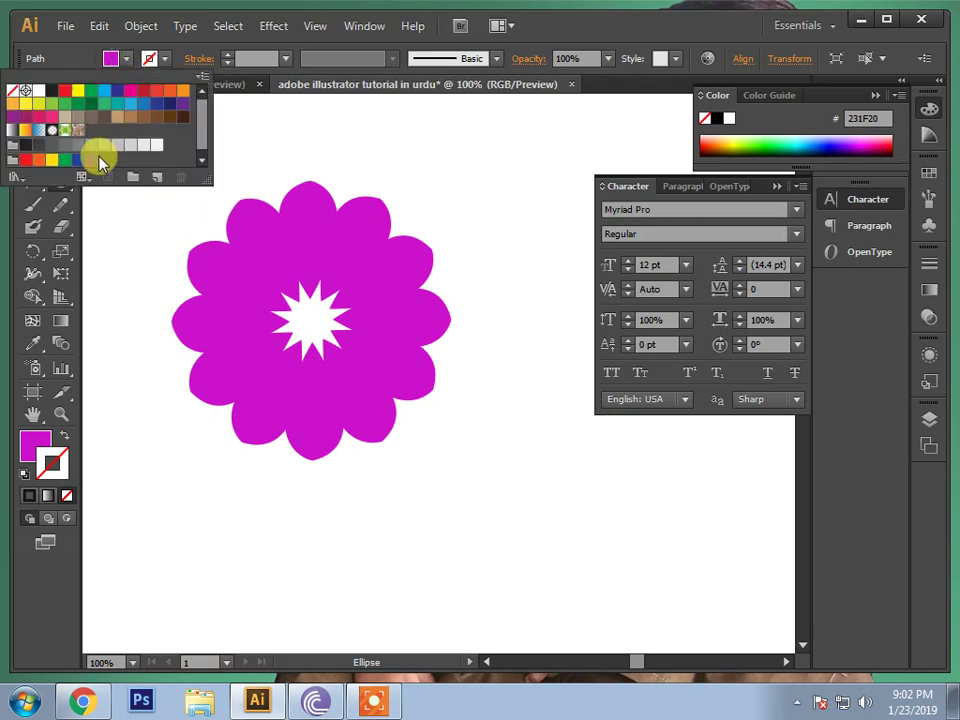
left_click(53, 104)
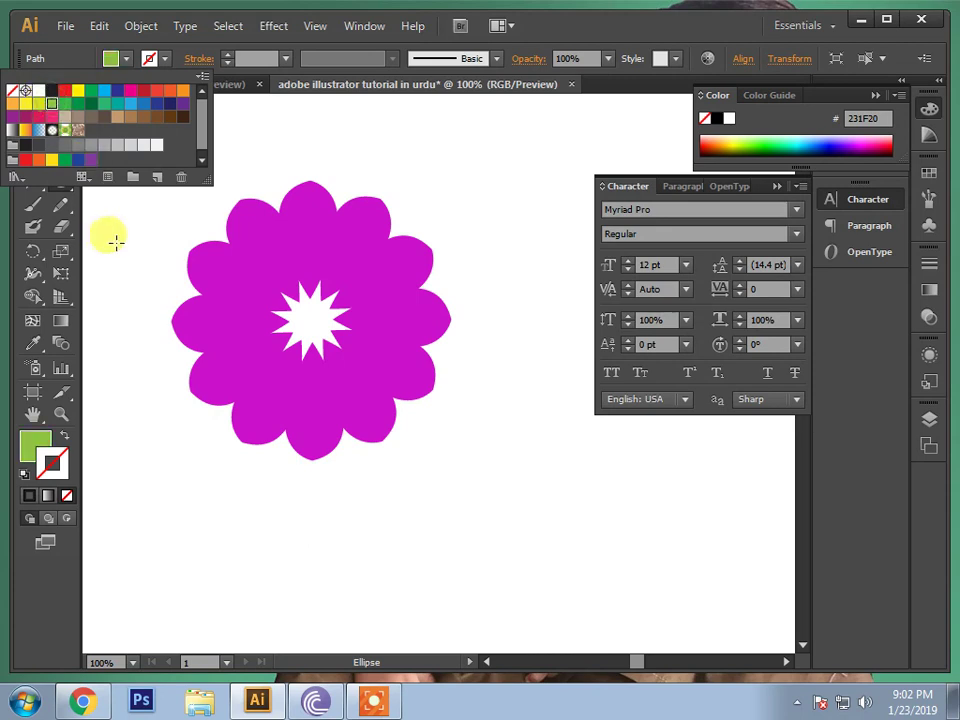
Move the green circle onto the flower's centre, nudging it slightly right.
left_click(33, 112)
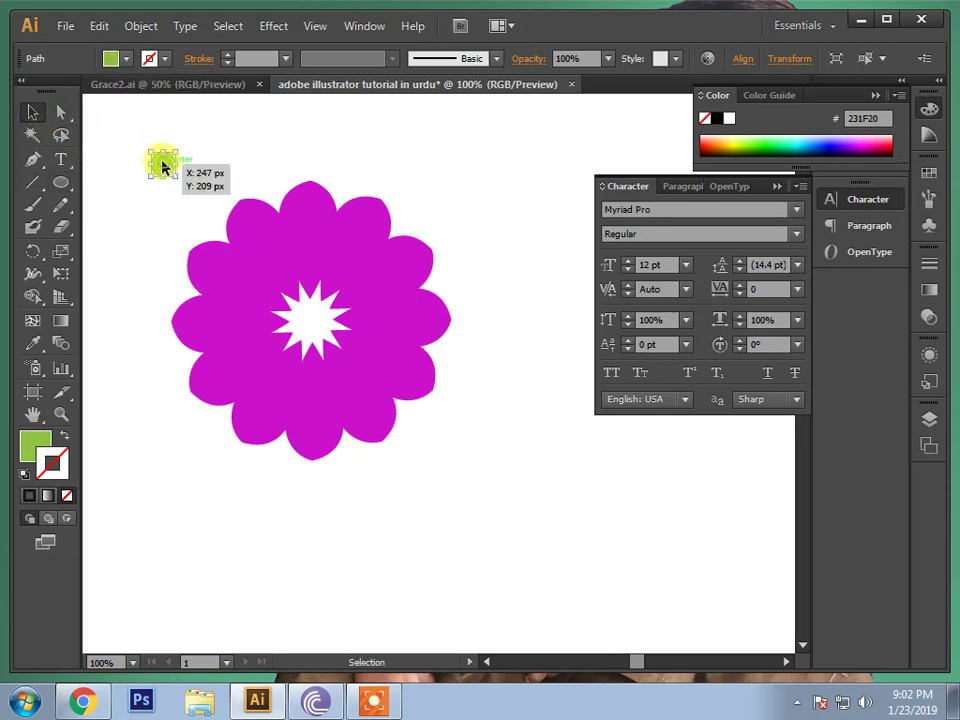
left_click_drag(163, 166, 461, 514)
mouse_move(126, 165)
left_mouse_down()
mouse_move(375, 393)
mouse_move(415, 447)
mouse_move(150, 311)
left_mouse_up()
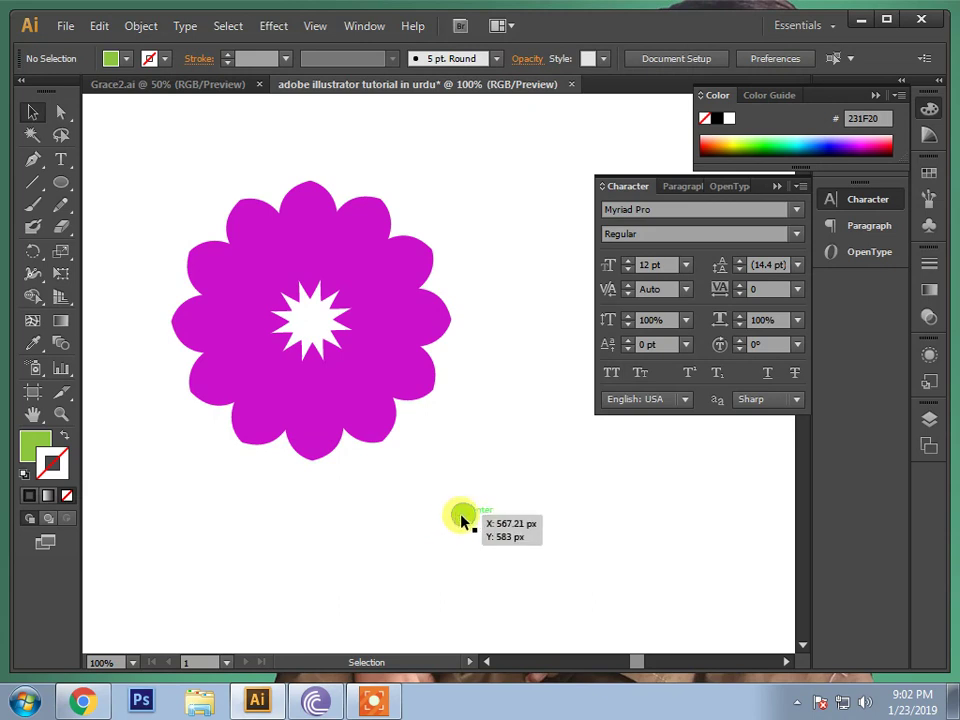
left_click_drag(462, 517, 310, 325)
key("Right")
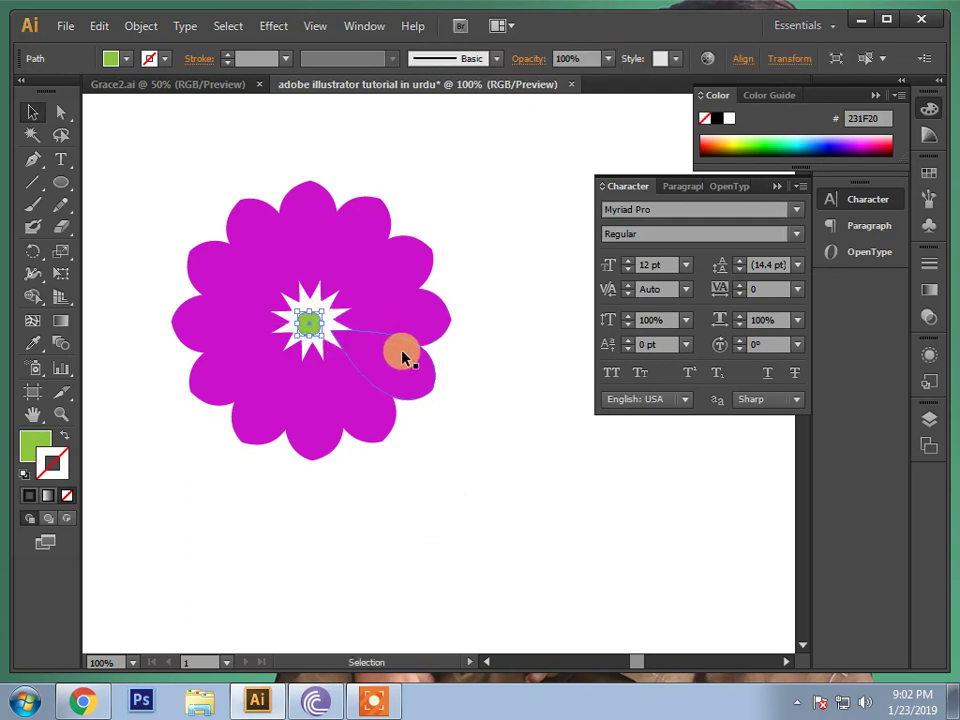
key("Right")
key("Right")
left_click(396, 458)
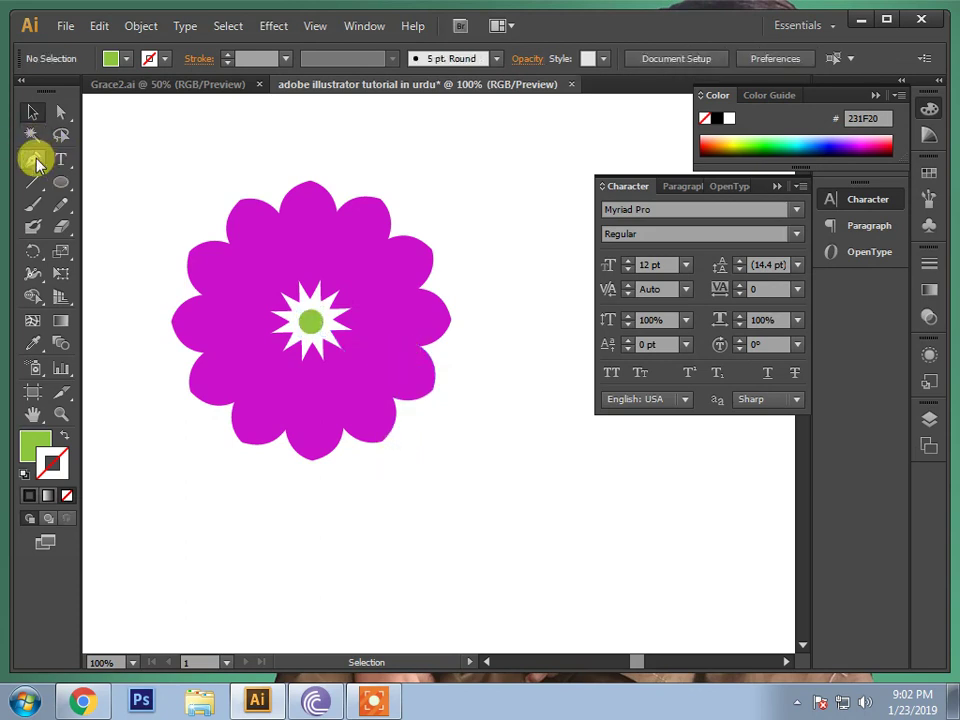
Darken the top and bottom petals to AE12B2.
left_click(61, 112)
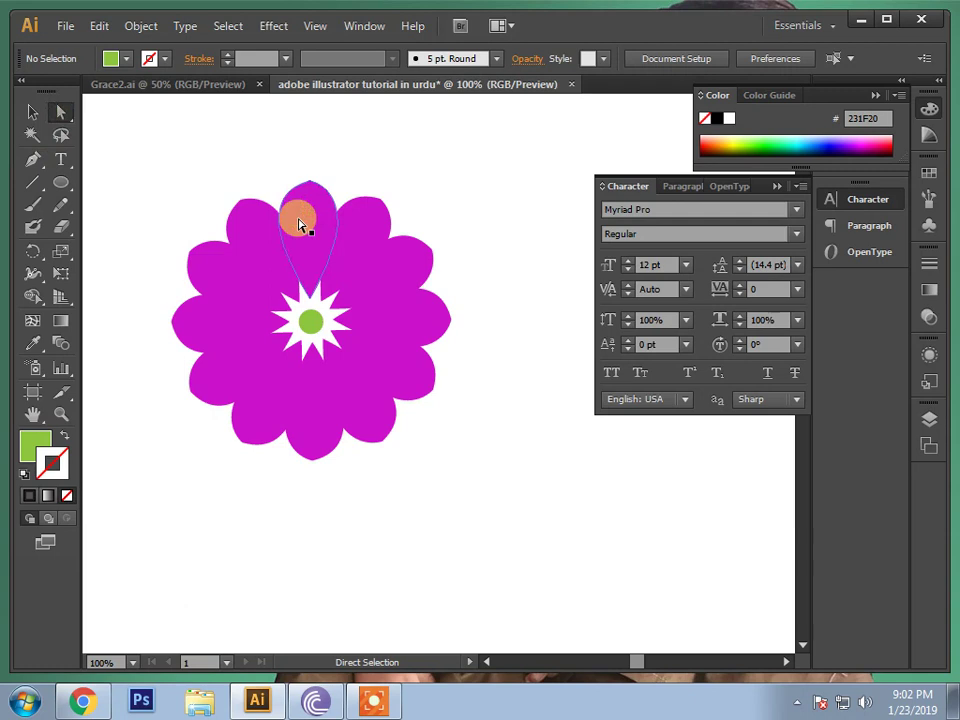
left_click(298, 224)
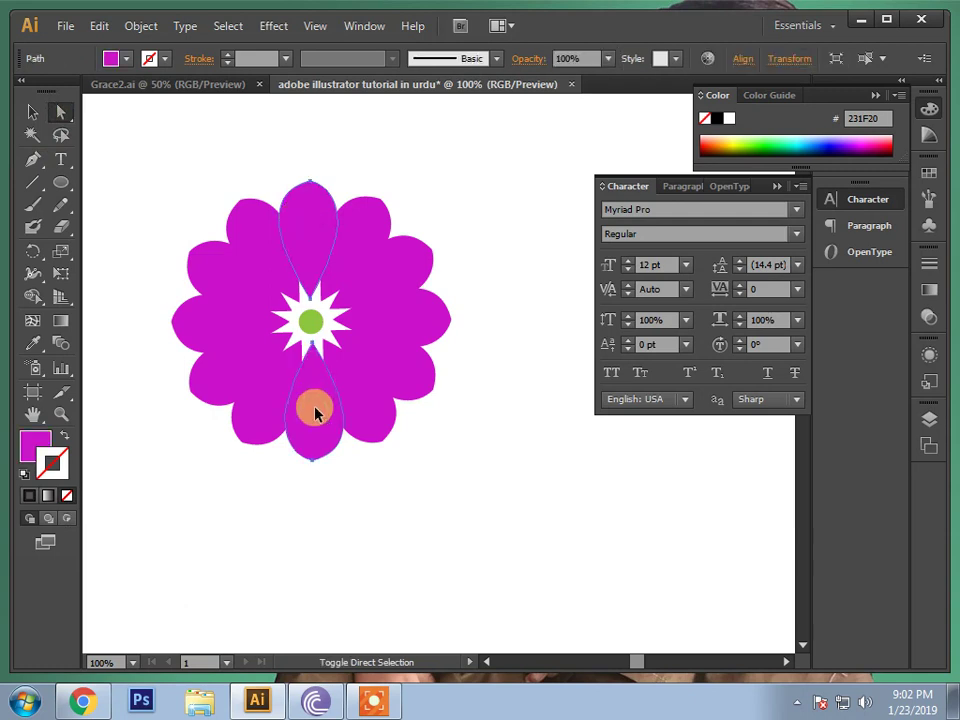
double_click(38, 441)
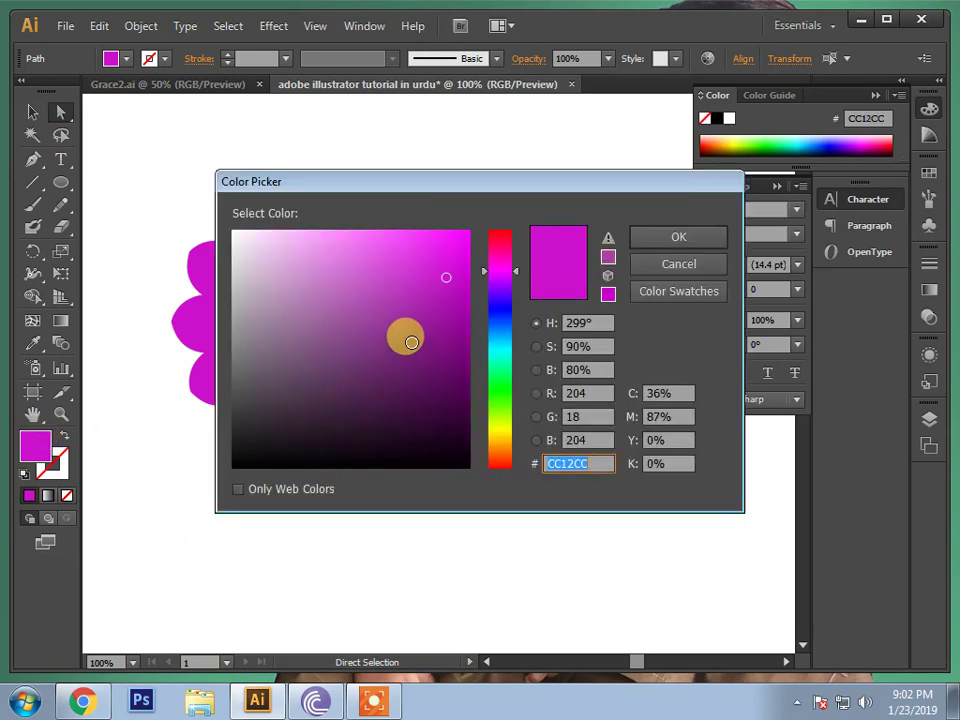
left_click(446, 301)
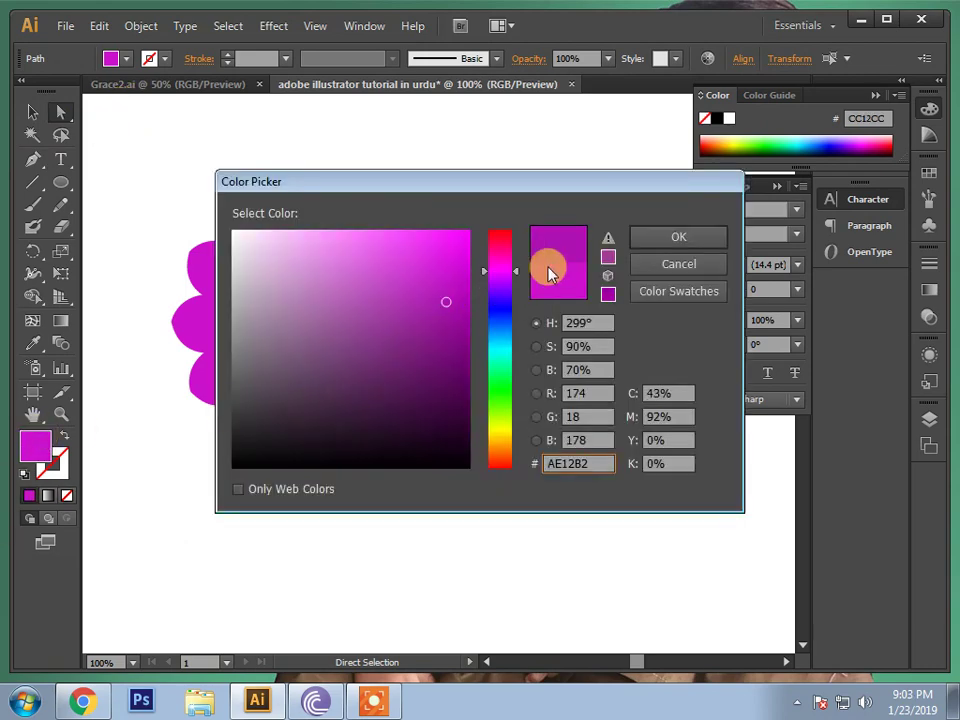
left_click(636, 241)
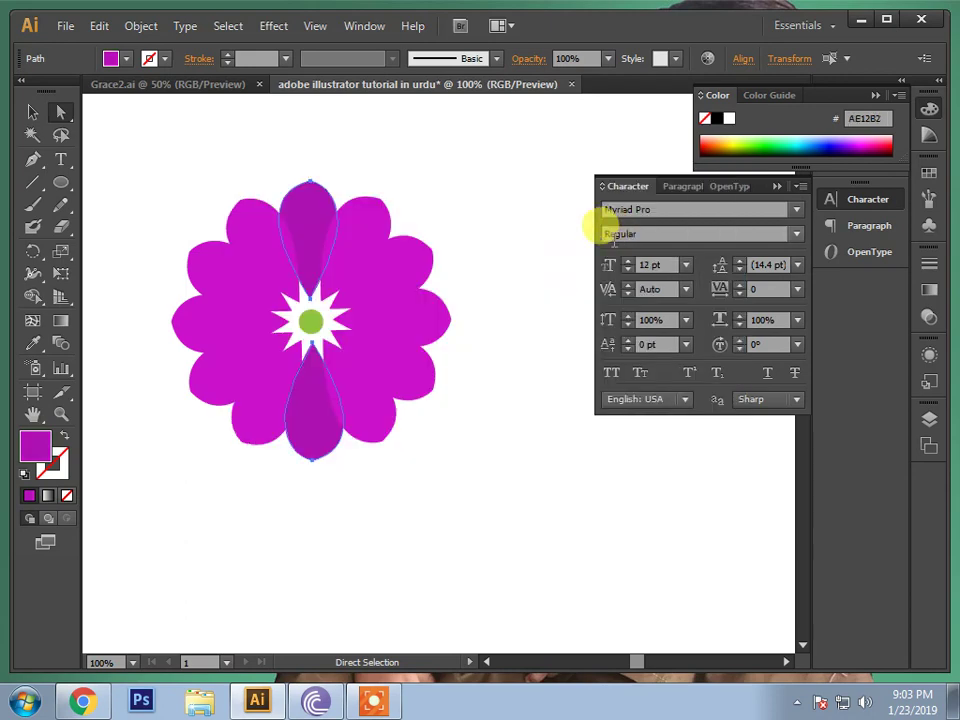
left_click(490, 280)
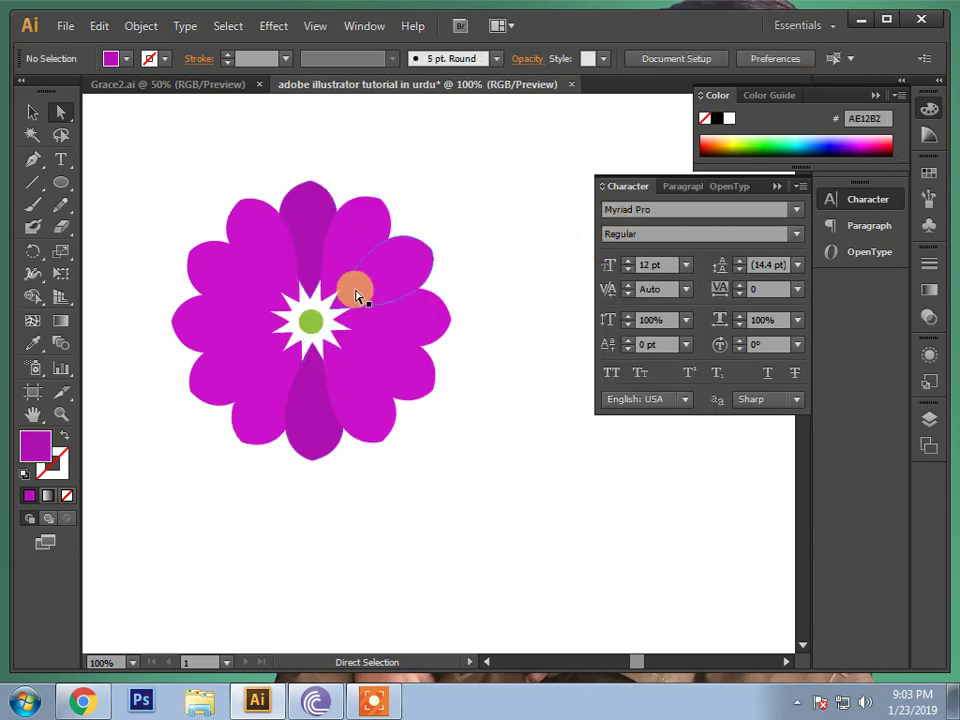
Give the left and right petals the same AE12B2 colour using the Eyedropper.
left_click(243, 327)
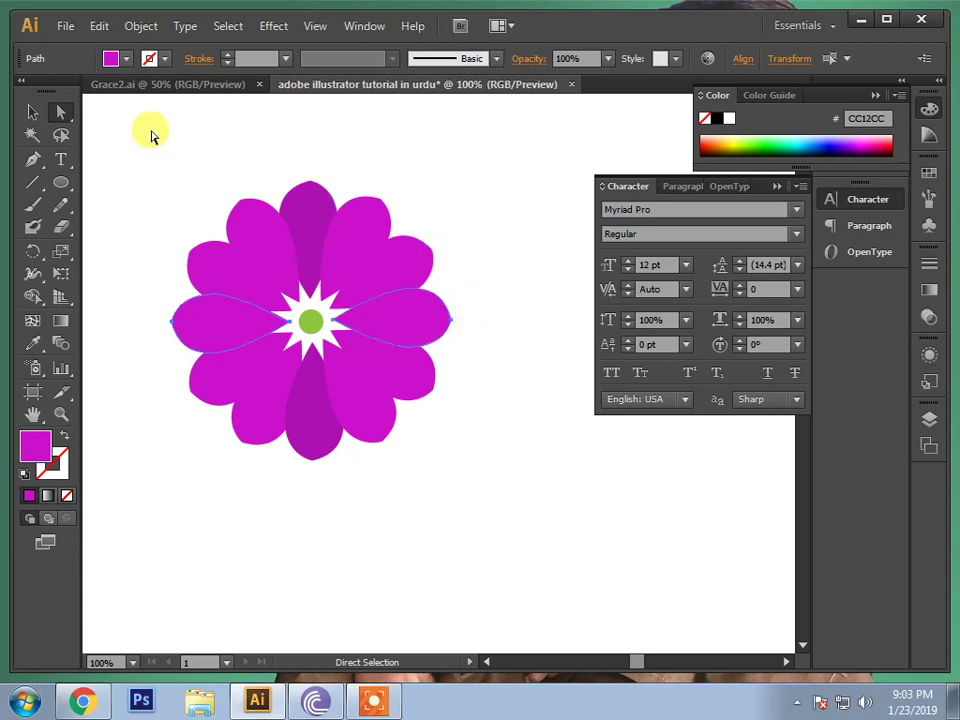
left_click(32, 343)
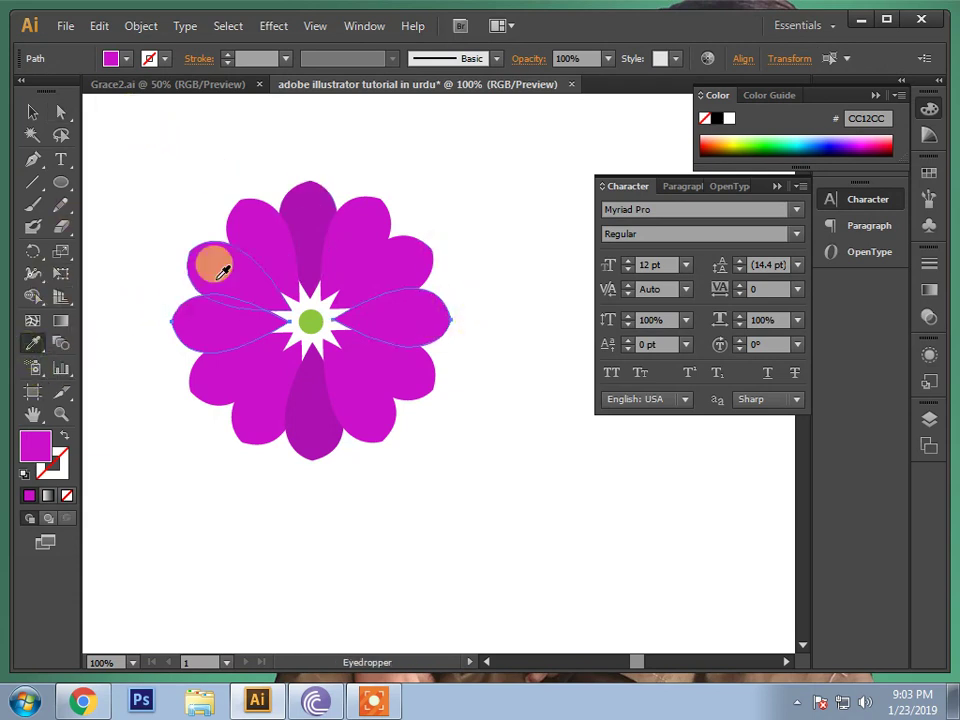
left_click(304, 212)
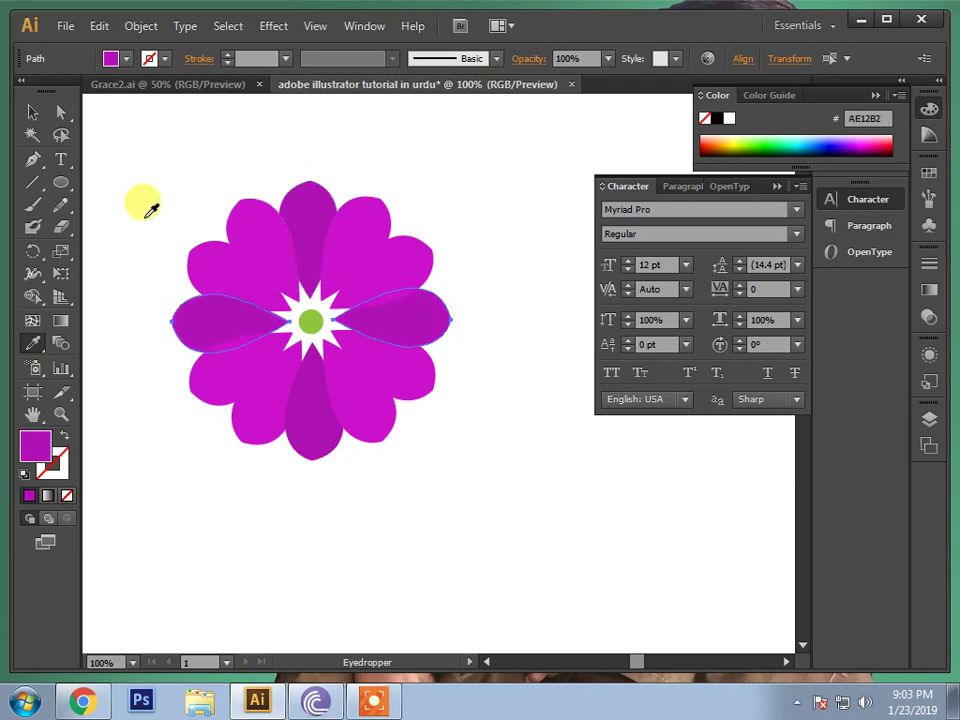
left_click(32, 112)
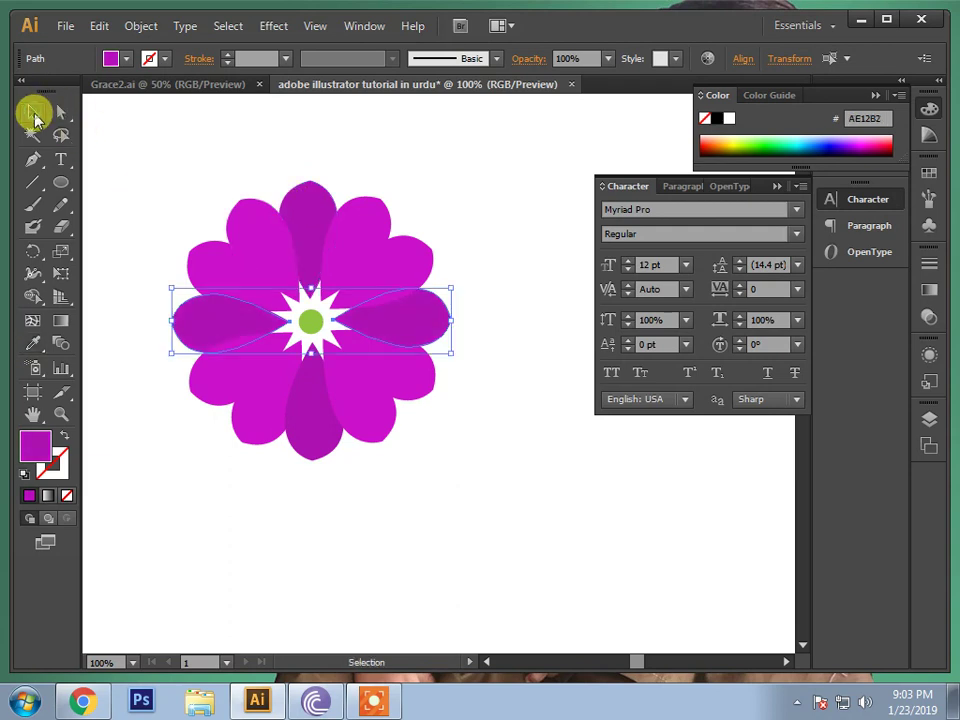
left_click(197, 158)
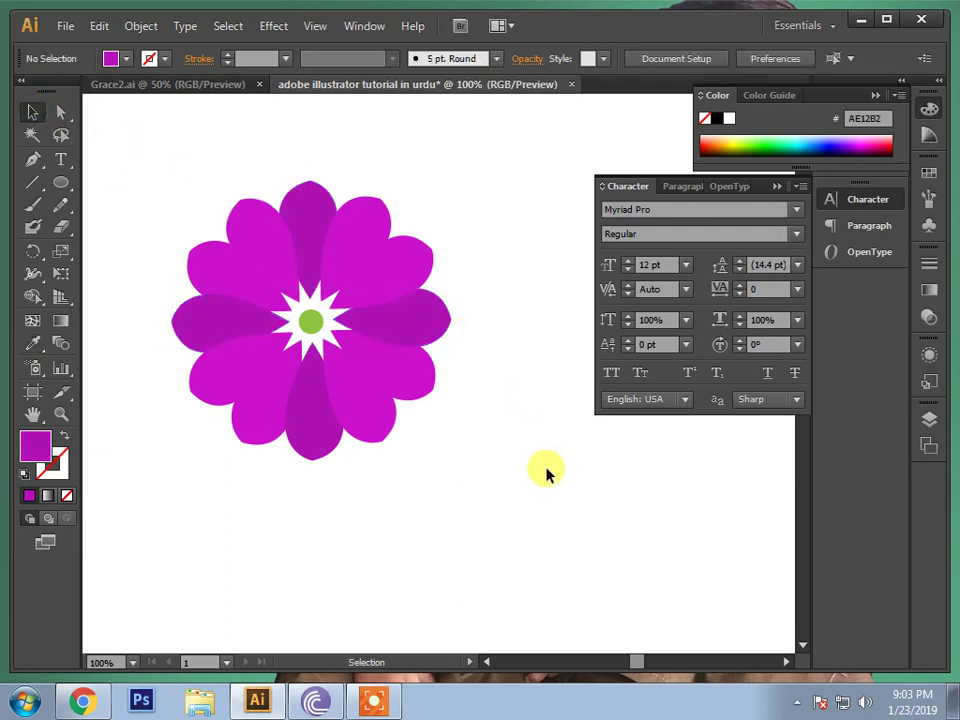
left_click(390, 414)
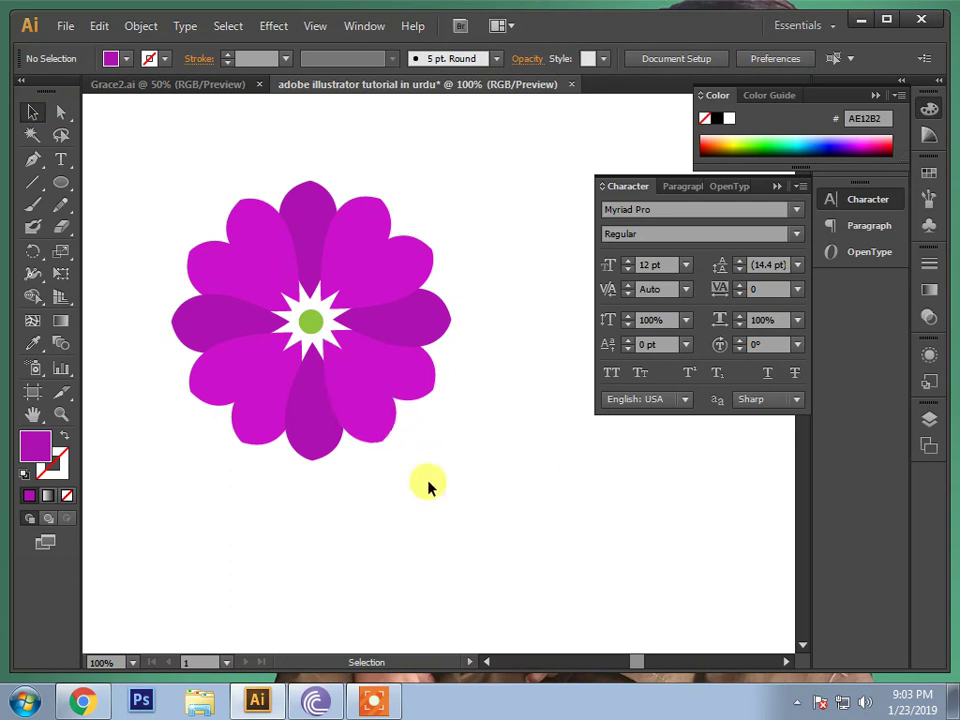
Zoom out to 50% so the whole square page with the flower is visible.
left_click(59, 416)
scroll(198, 381, "down", 4)
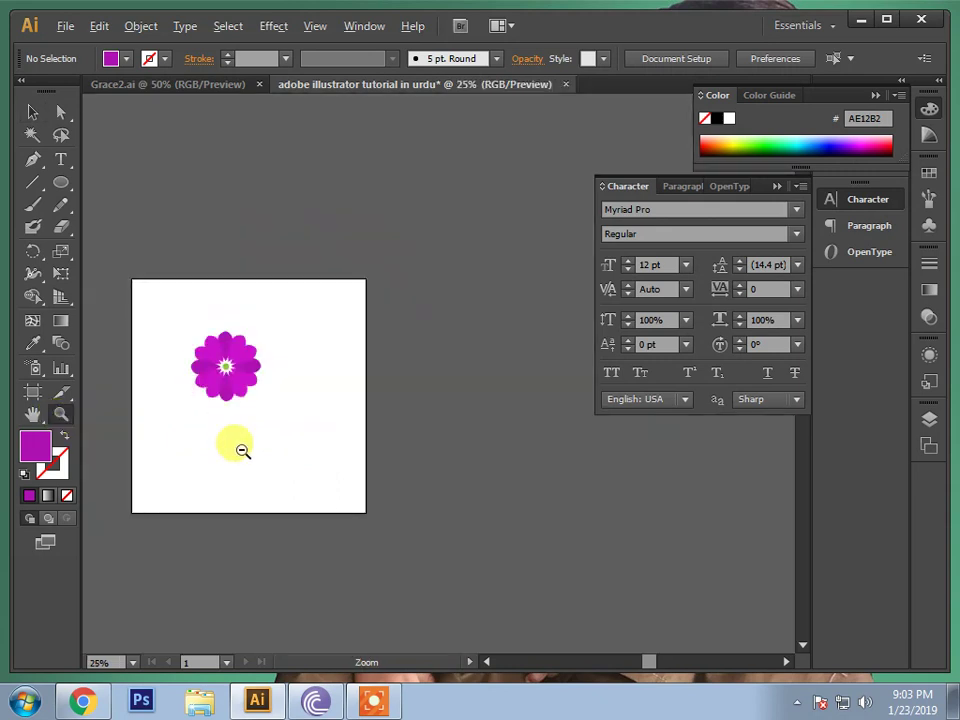
scroll(242, 450, "up", 1)
scroll(242, 450, "up", 1)
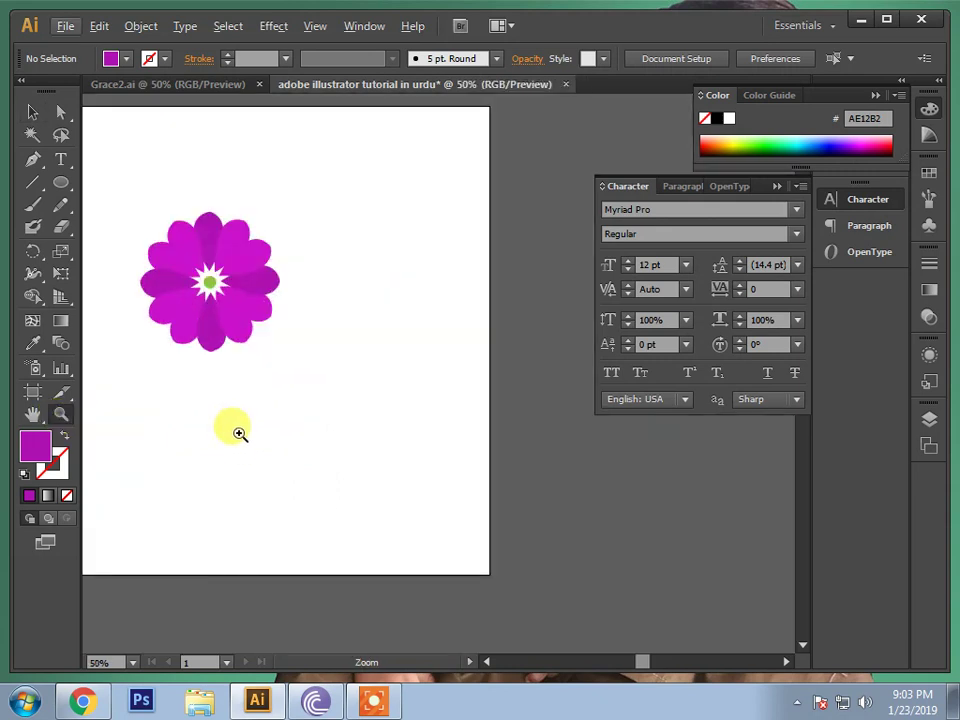
left_click(32, 159)
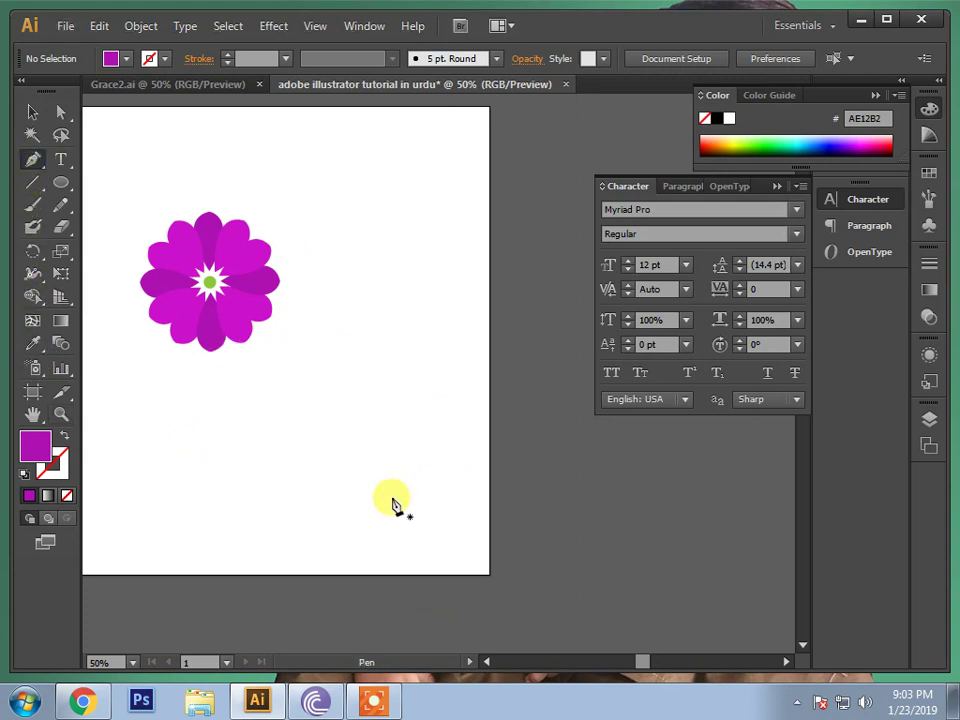
Draw a curved leaf shape with the Pen tool in the lower right of the page.
left_click(388, 506)
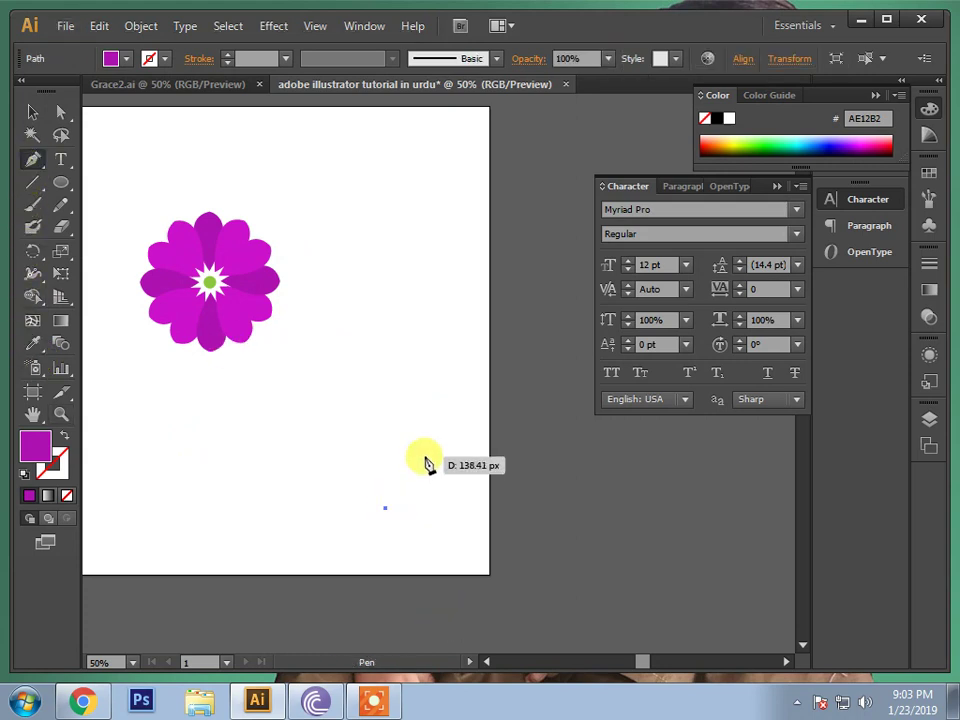
left_click(396, 470)
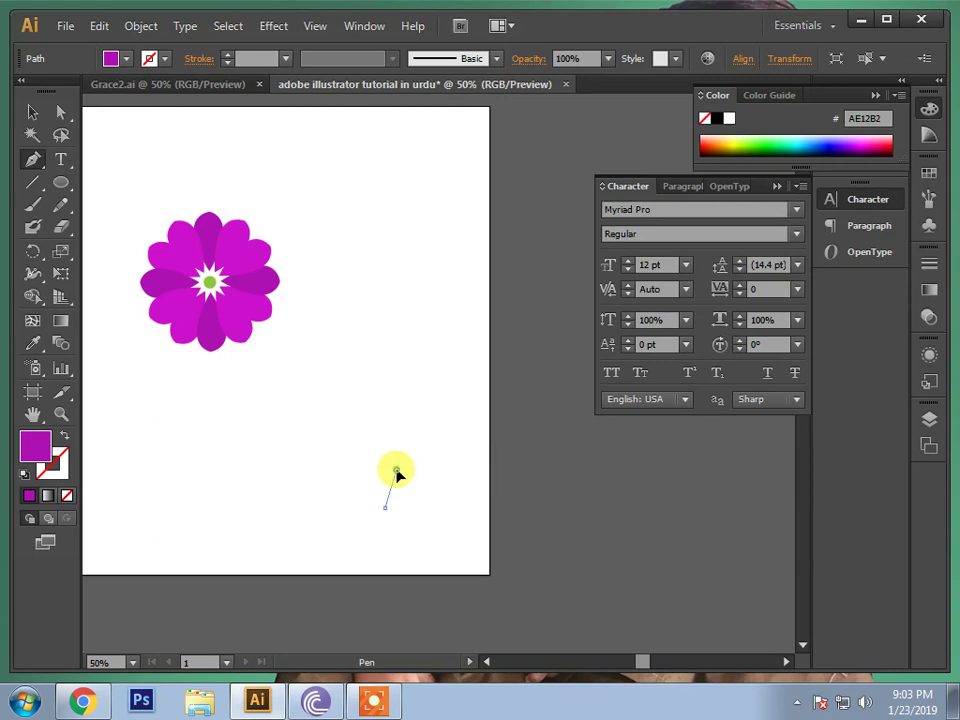
left_click_drag(403, 476, 408, 479)
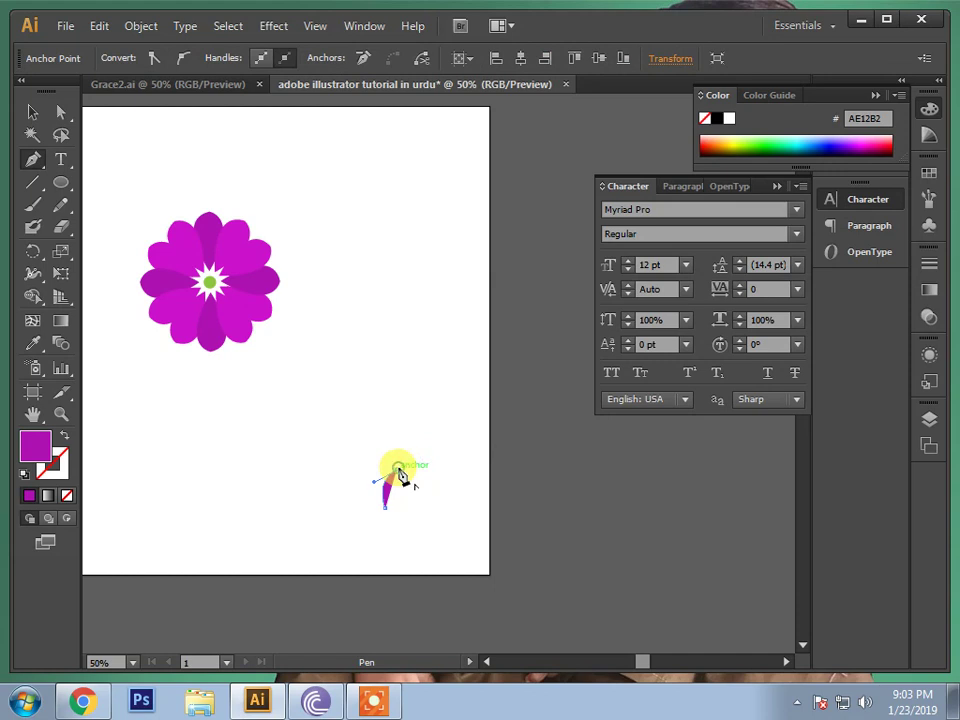
left_click_drag(399, 472, 405, 462)
mouse_move(409, 465)
left_mouse_down()
mouse_move(441, 443)
mouse_move(427, 486)
mouse_move(393, 514)
mouse_move(399, 487)
mouse_move(428, 456)
mouse_move(388, 510)
left_mouse_up()
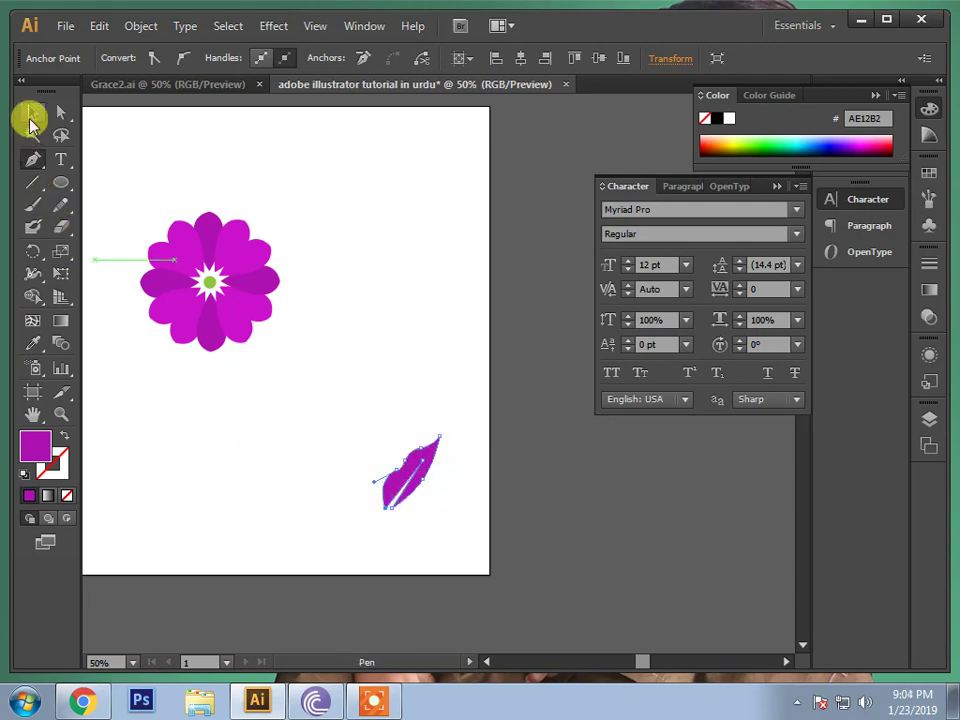
left_click(30, 115)
left_click(332, 550)
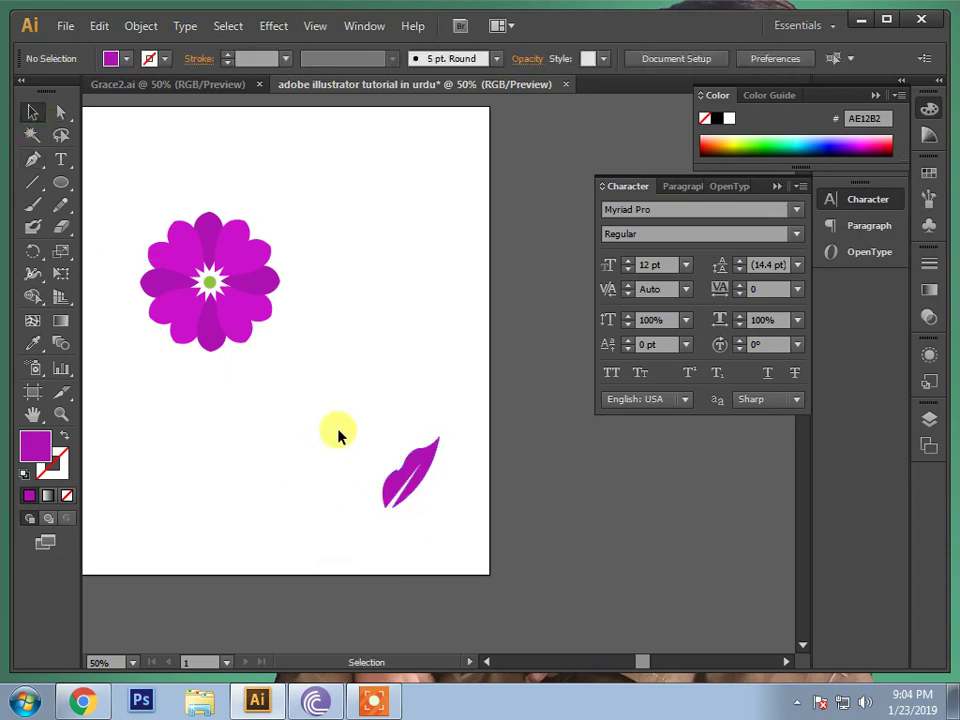
Rotate the purple leaf about 45° upright and move it low on the page, right of centre.
mouse_move(338, 432)
left_mouse_down()
mouse_move(518, 545)
mouse_move(472, 517)
left_mouse_up()
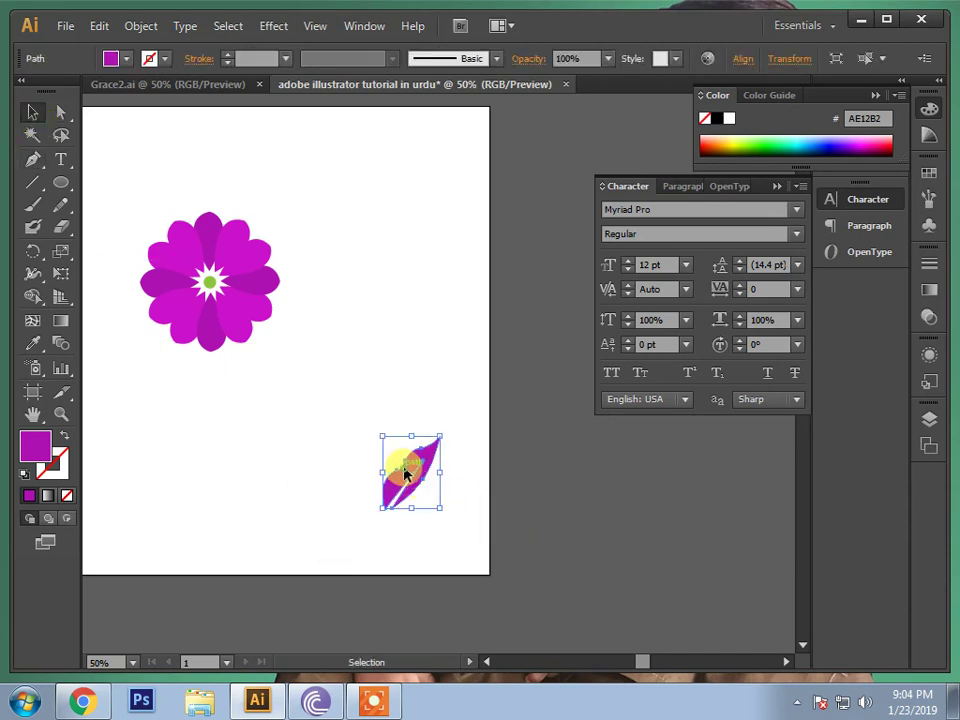
left_click_drag(406, 474, 411, 366)
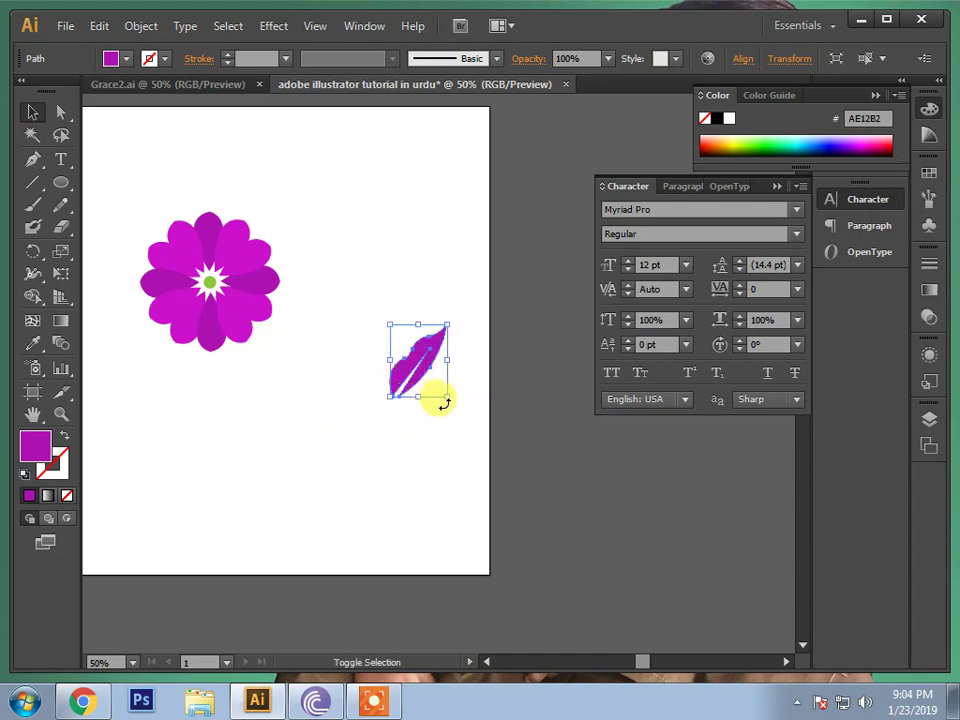
left_click_drag(446, 402, 470, 391)
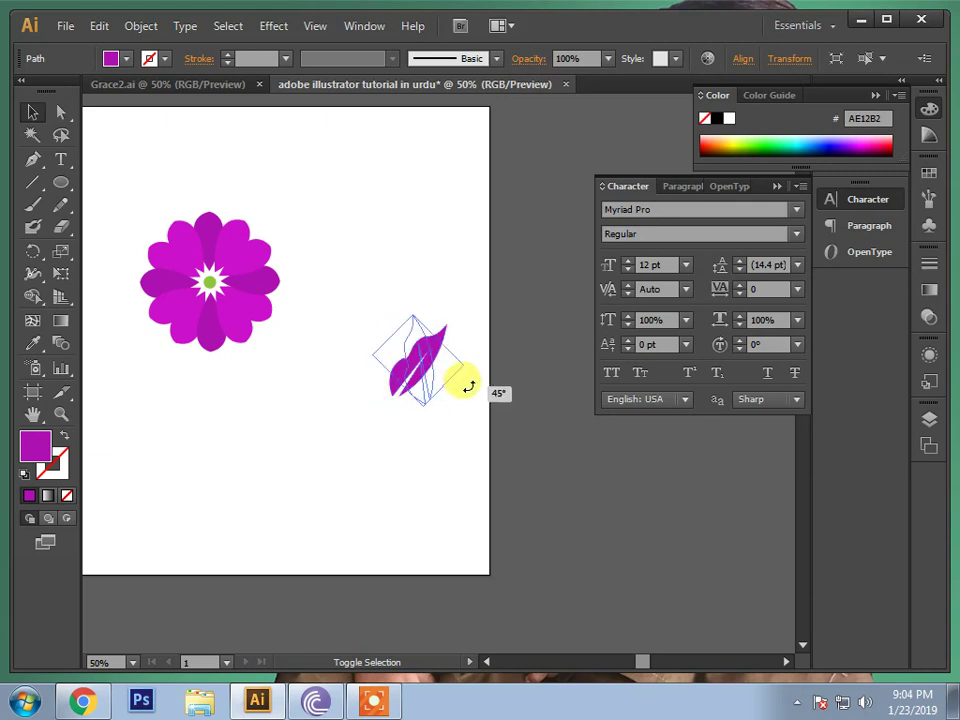
left_click(461, 407)
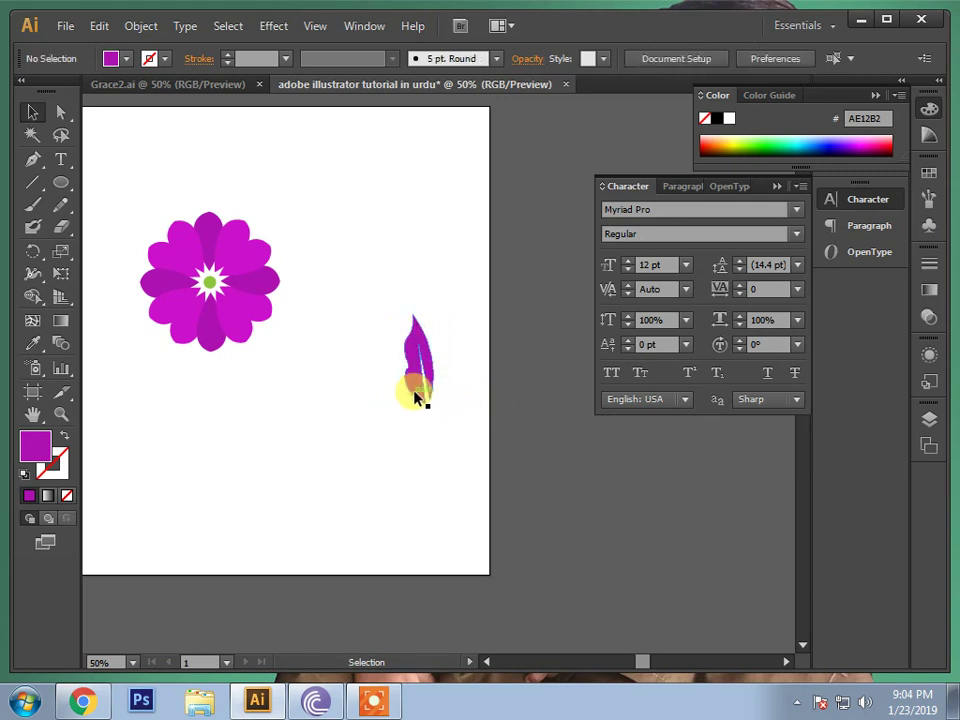
left_click_drag(413, 396, 368, 510)
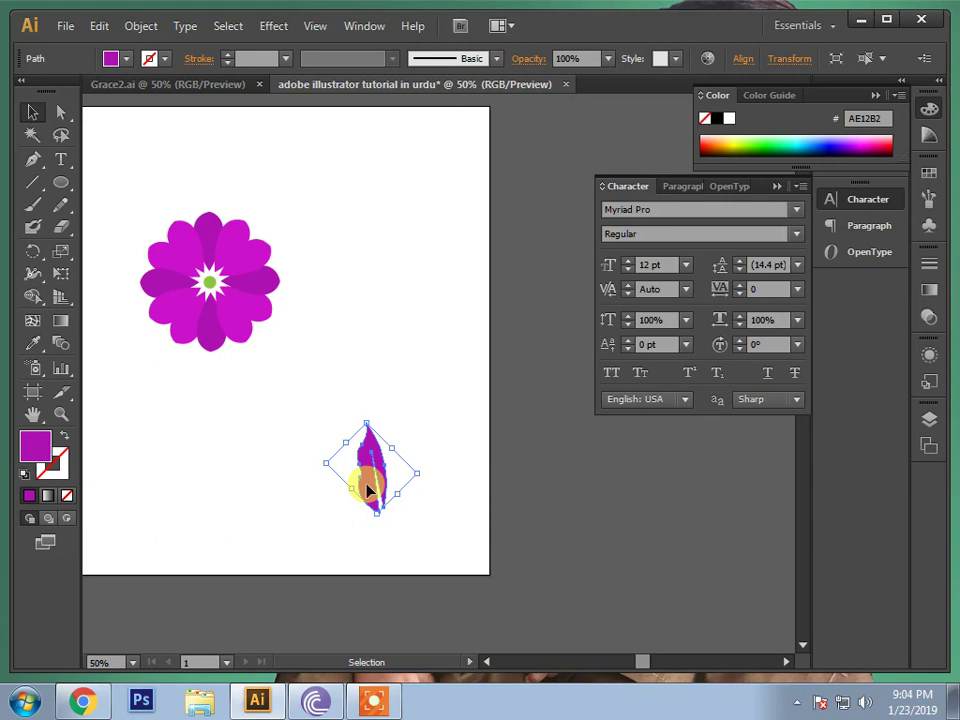
Make a vertically reflected copy of the leaf and place it just right of the original.
right_click(368, 489)
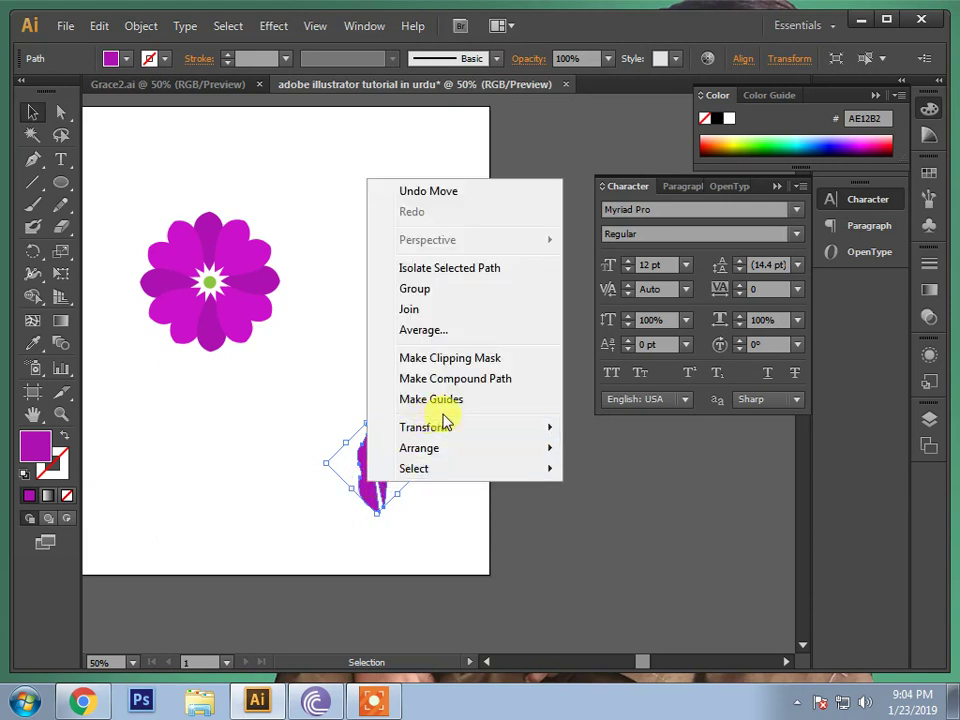
mouse_move(450, 427)
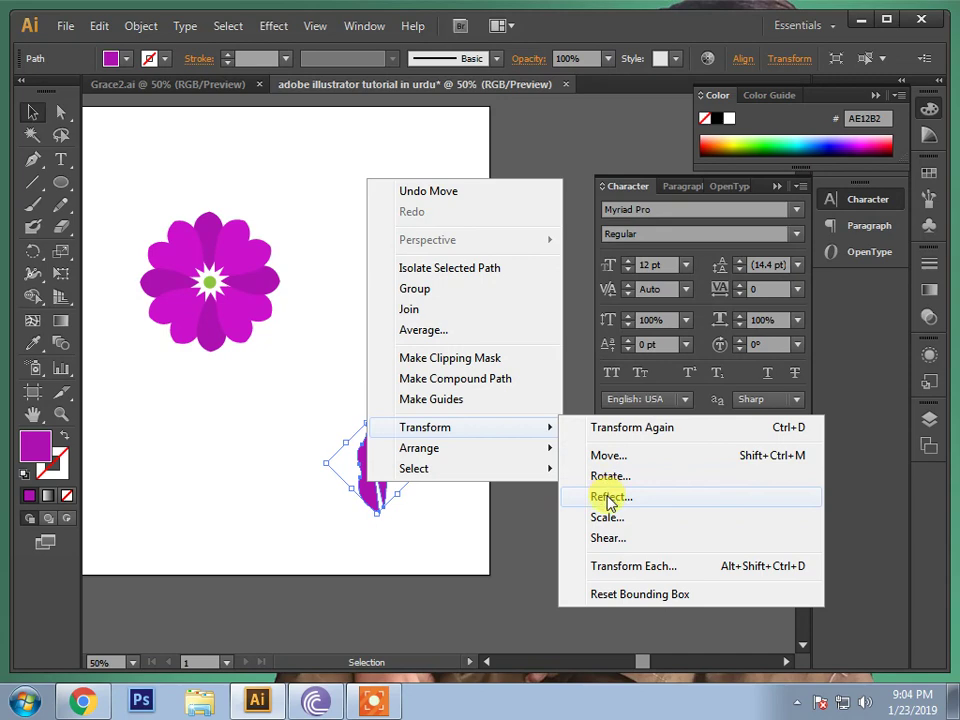
left_click(609, 497)
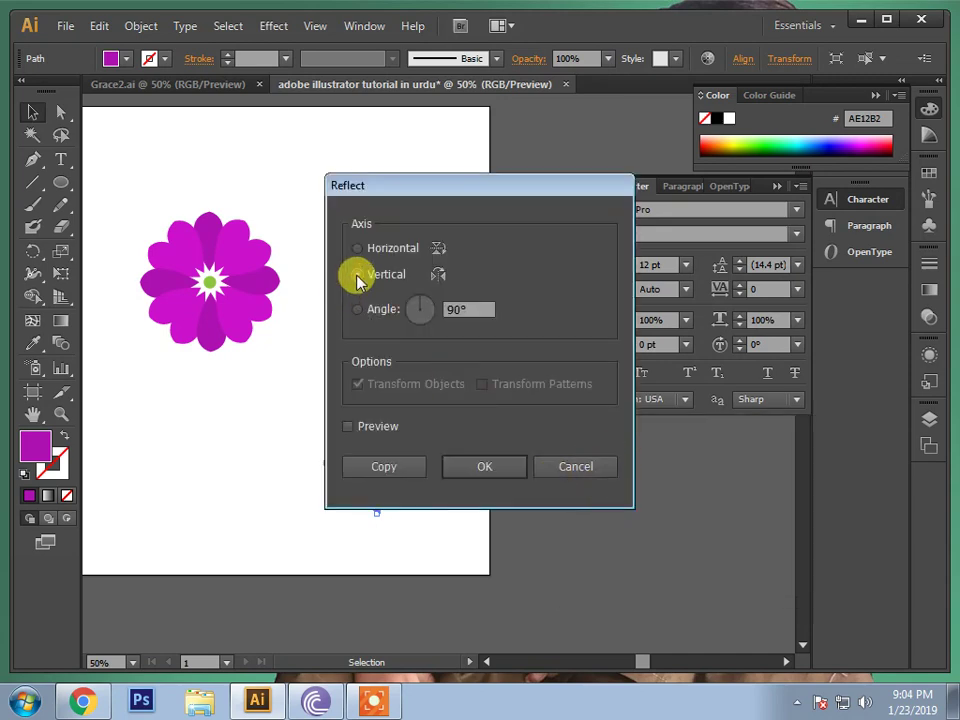
left_click(399, 465)
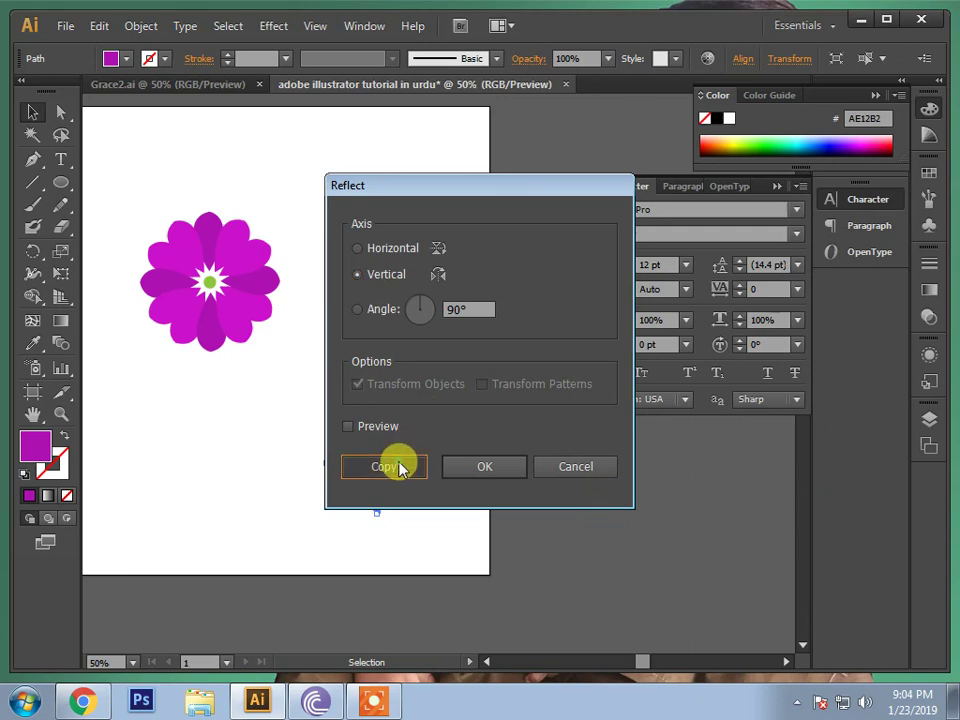
mouse_move(373, 467)
left_mouse_down()
mouse_move(411, 465)
mouse_move(408, 430)
mouse_move(418, 451)
left_mouse_up()
left_click(460, 477)
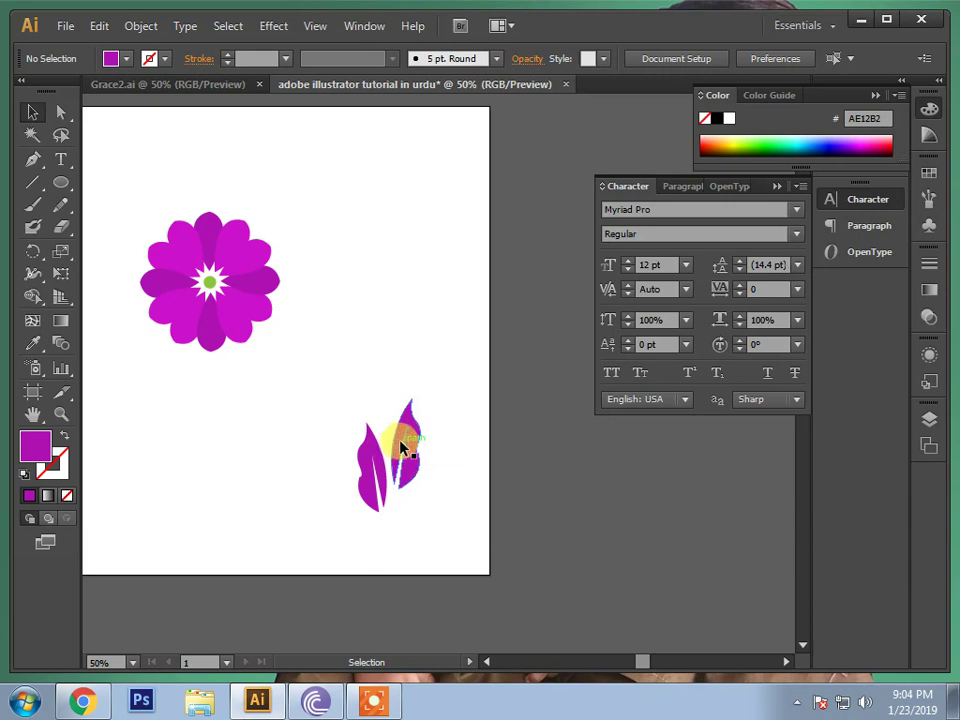
Duplicate the leaf pair straight upward twice into a column of three pairs.
left_click_drag(324, 398, 487, 530)
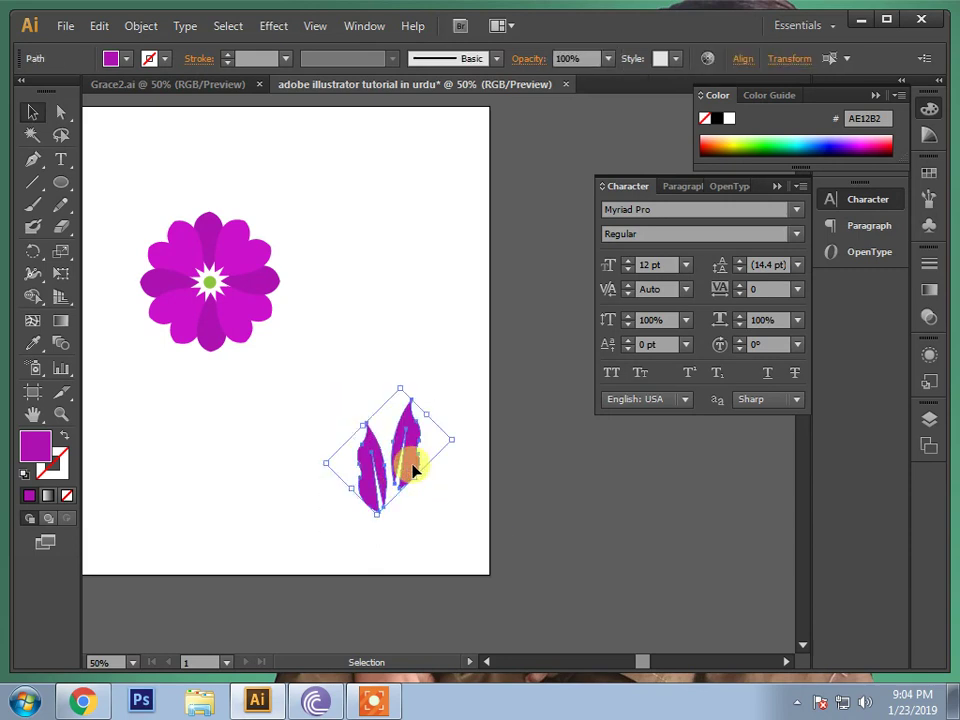
left_click_drag(413, 470, 430, 377)
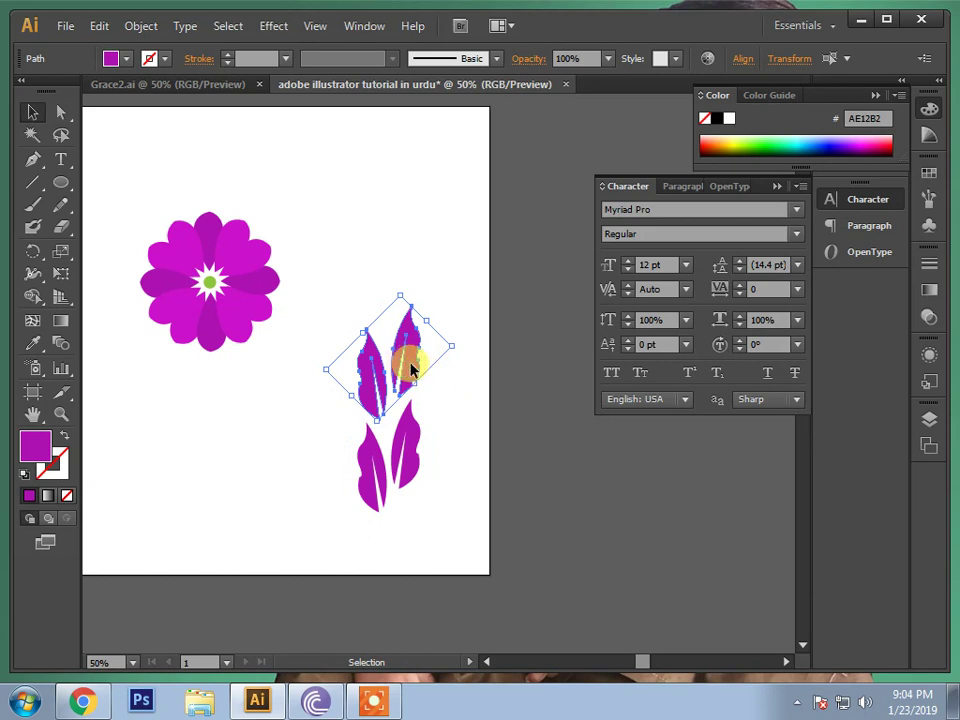
left_click_drag(408, 368, 409, 270)
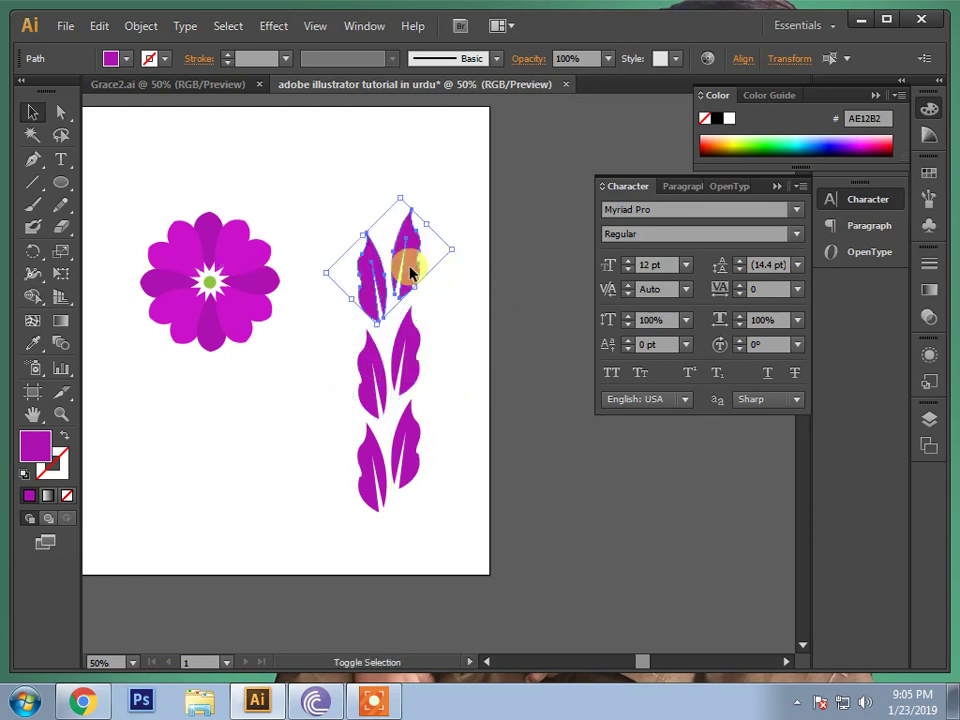
left_click(467, 373)
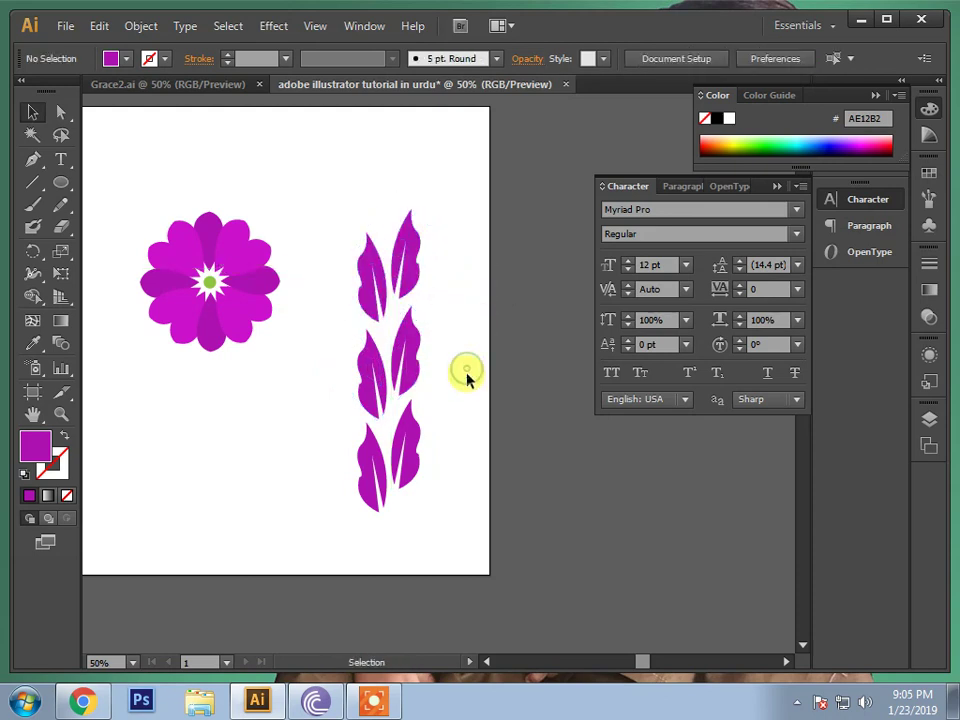
Nudge the lower-left leaf down two steps and the middle-left leaf down three steps.
left_click(420, 447)
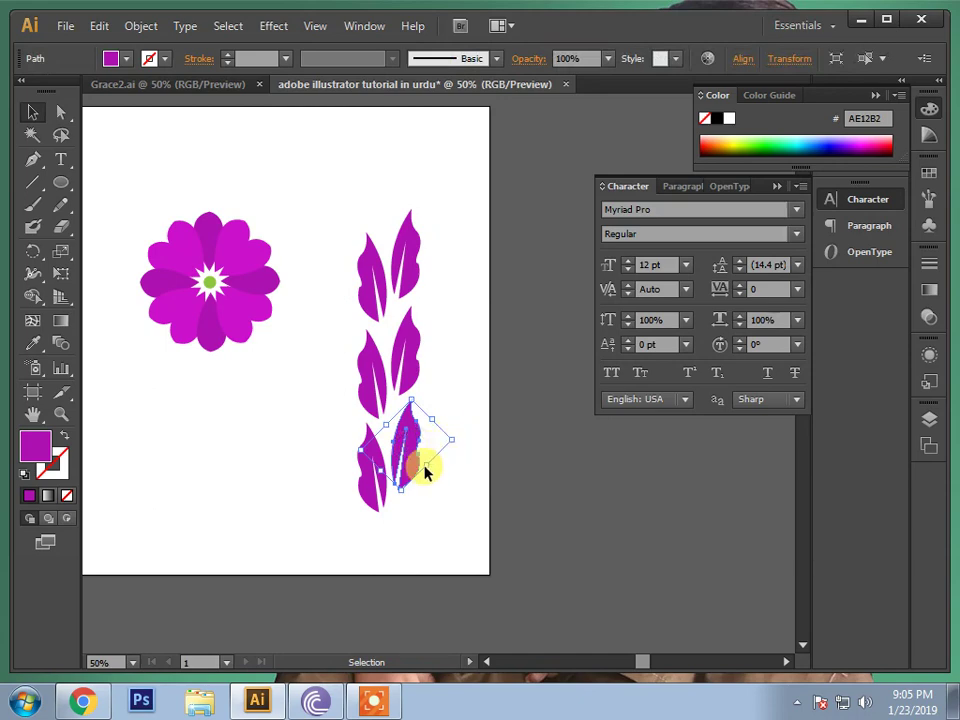
left_click(373, 497)
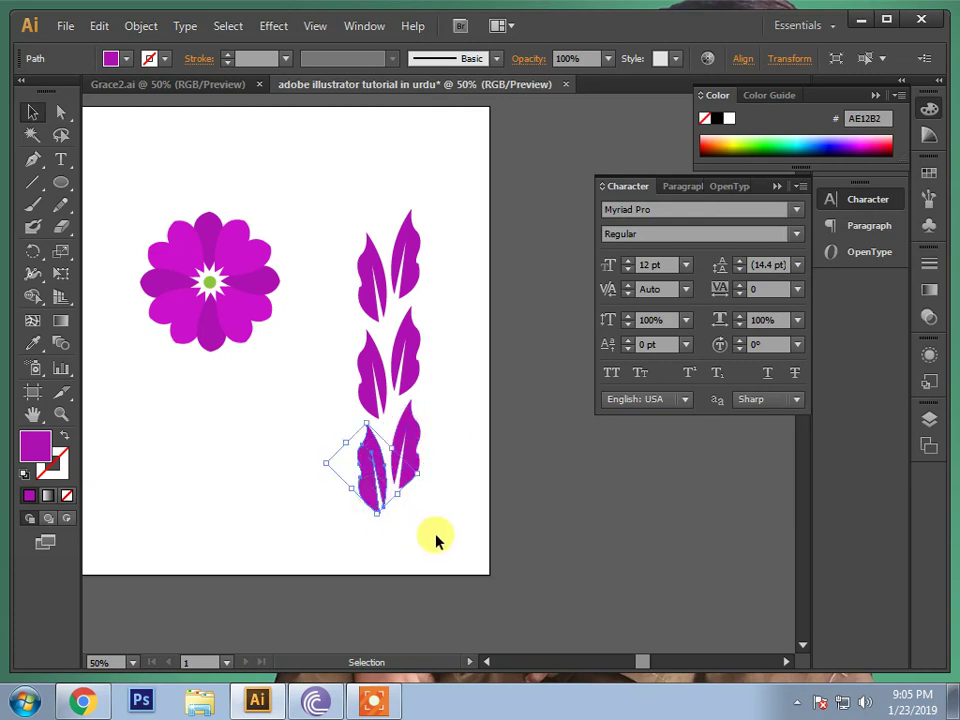
key("Down")
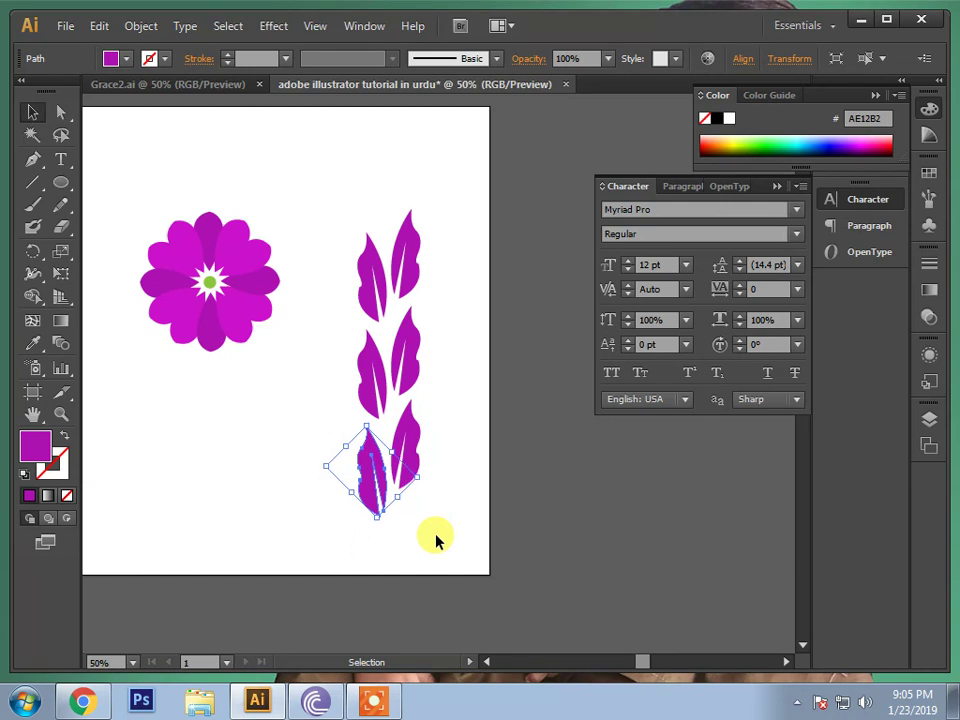
key("Down")
key("Down")
key("Down")
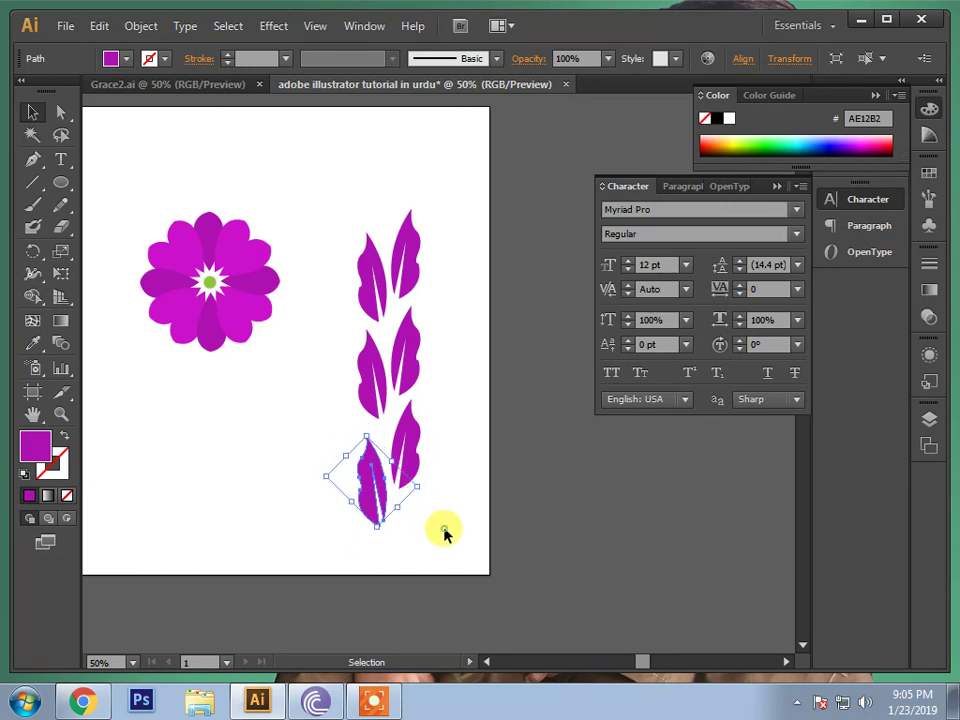
left_click(444, 529)
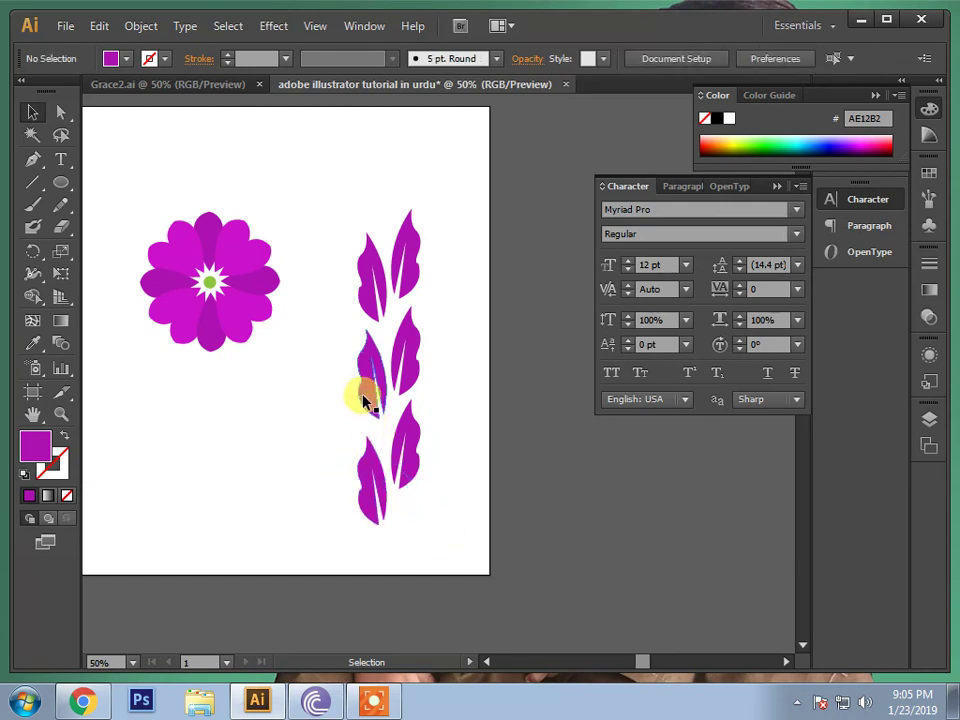
left_click(363, 398)
key("Down")
key("Down")
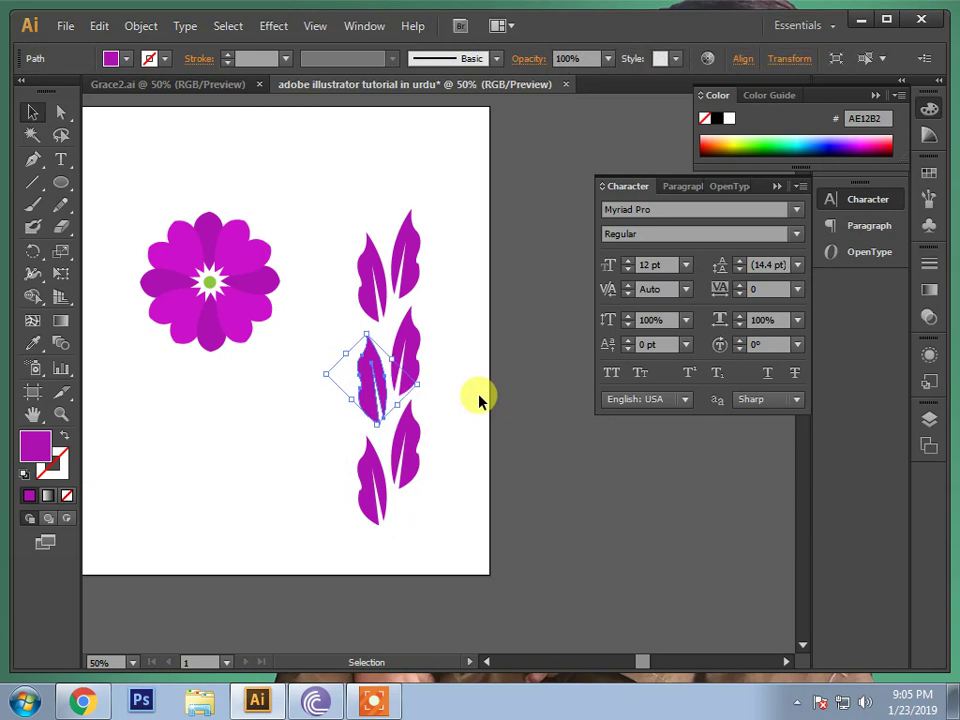
key("Down")
key("Down")
key("Down")
key("Down")
key("Down")
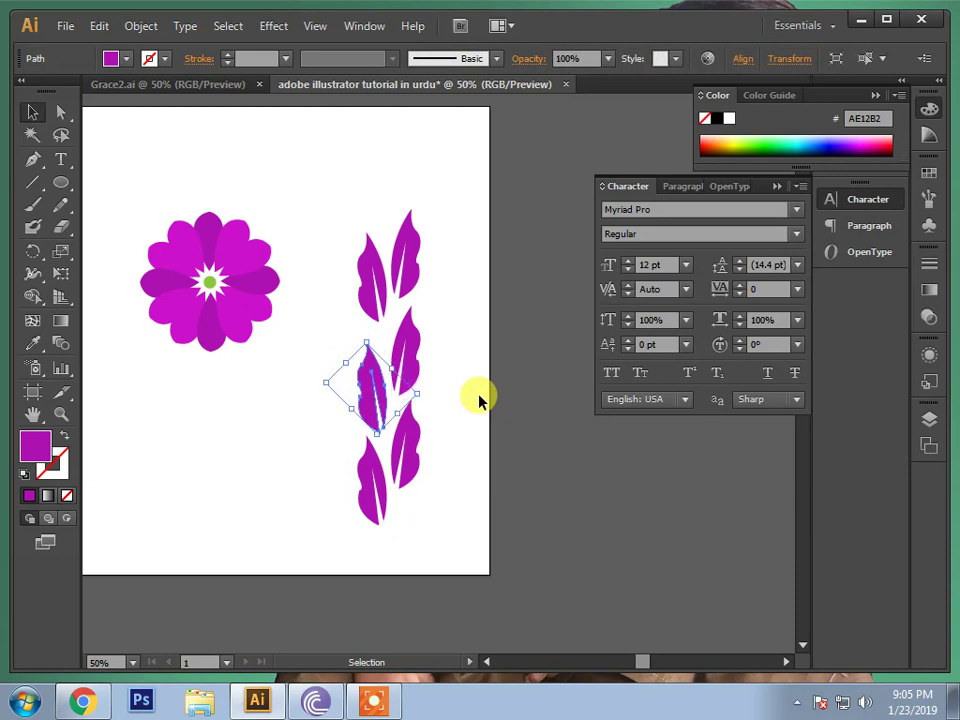
key("Down")
key("Down")
left_click(439, 390)
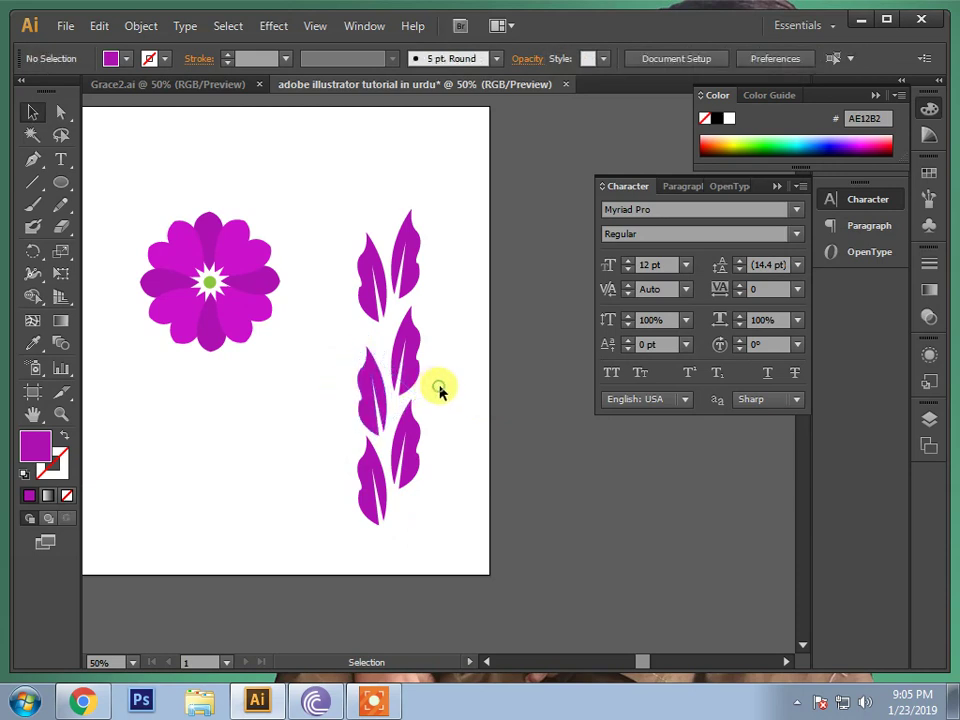
Nudge the upper-left leaf down three arrow-key steps below its partner.
left_click(370, 303)
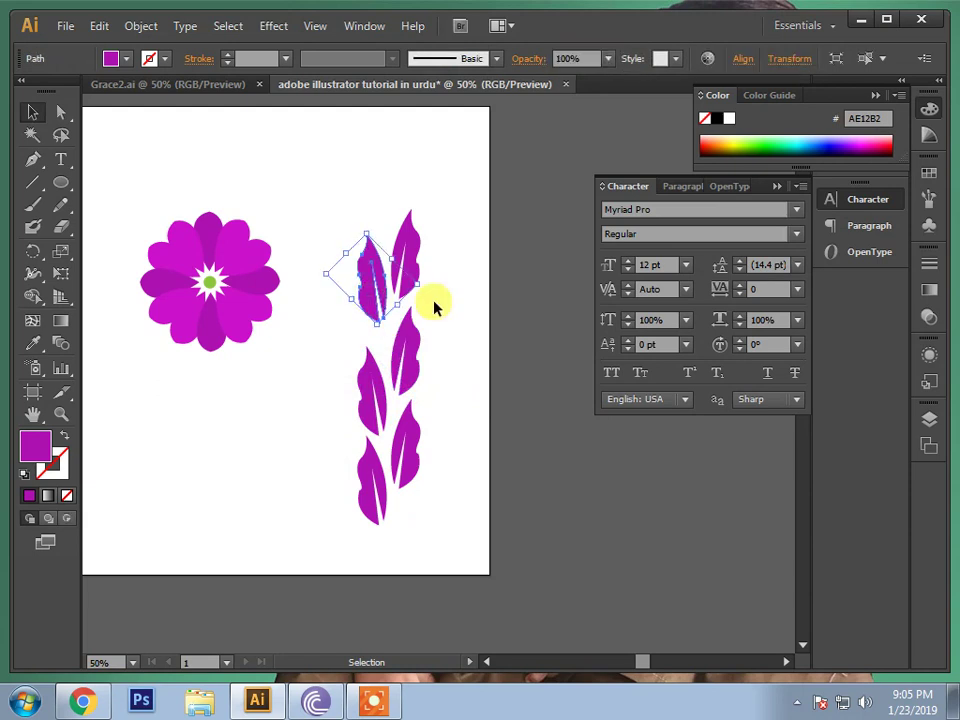
key("Down")
key("Down")
key("Down")
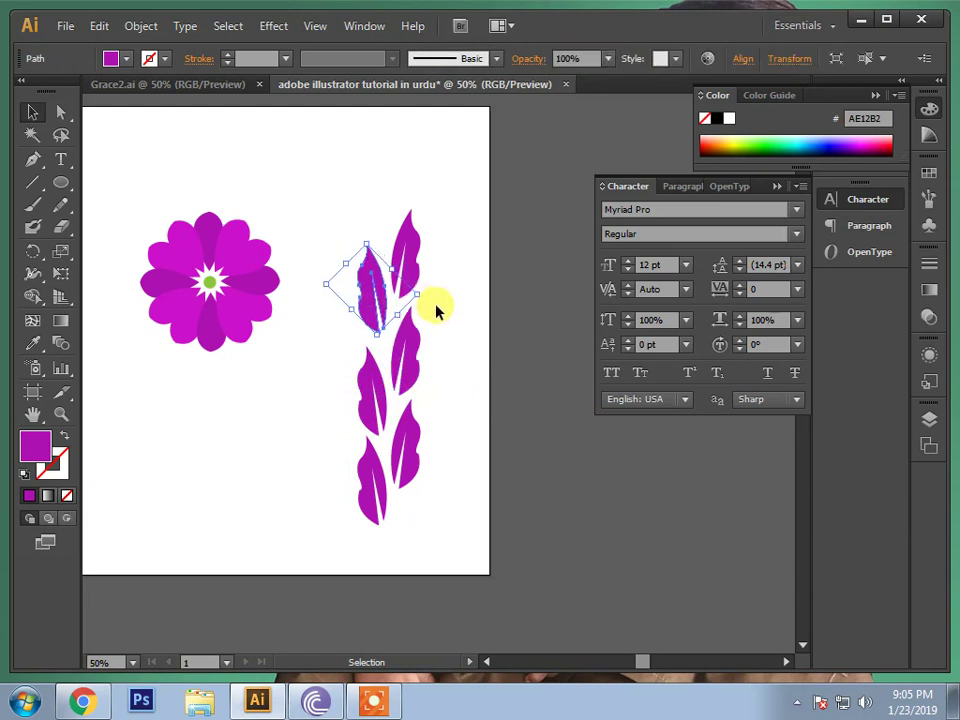
key("Down")
key("Down")
key("Down")
key("Down")
key("Down")
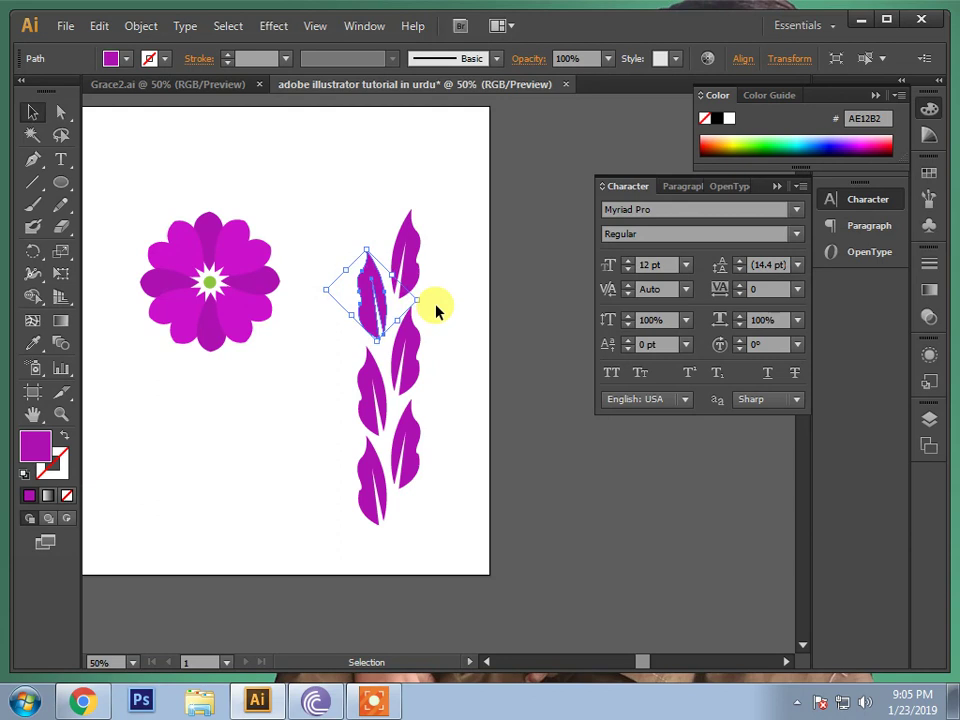
key("Down")
key("Down")
left_click(450, 330)
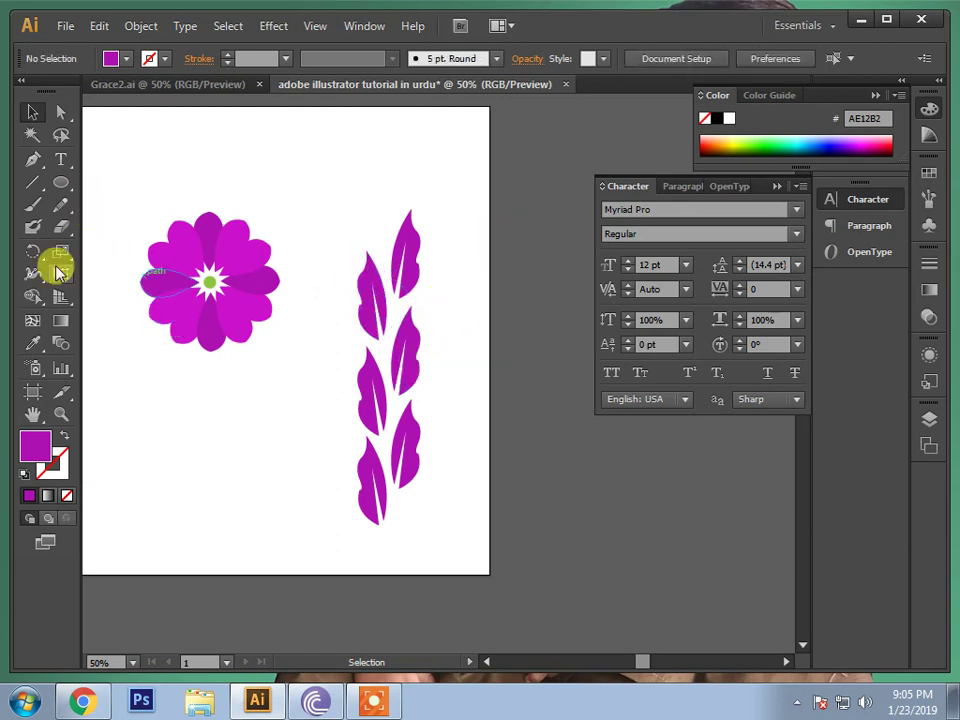
Draw a curved Pen stem from the top leaf down the column, hooking just below the bottom leaf.
left_click(33, 160)
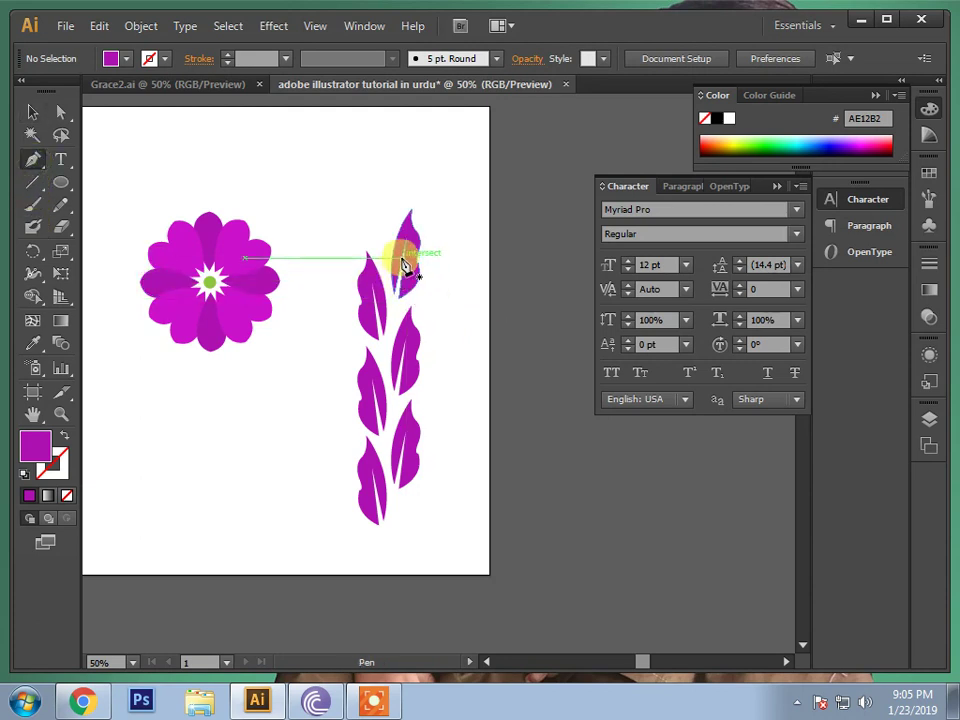
left_click(404, 263)
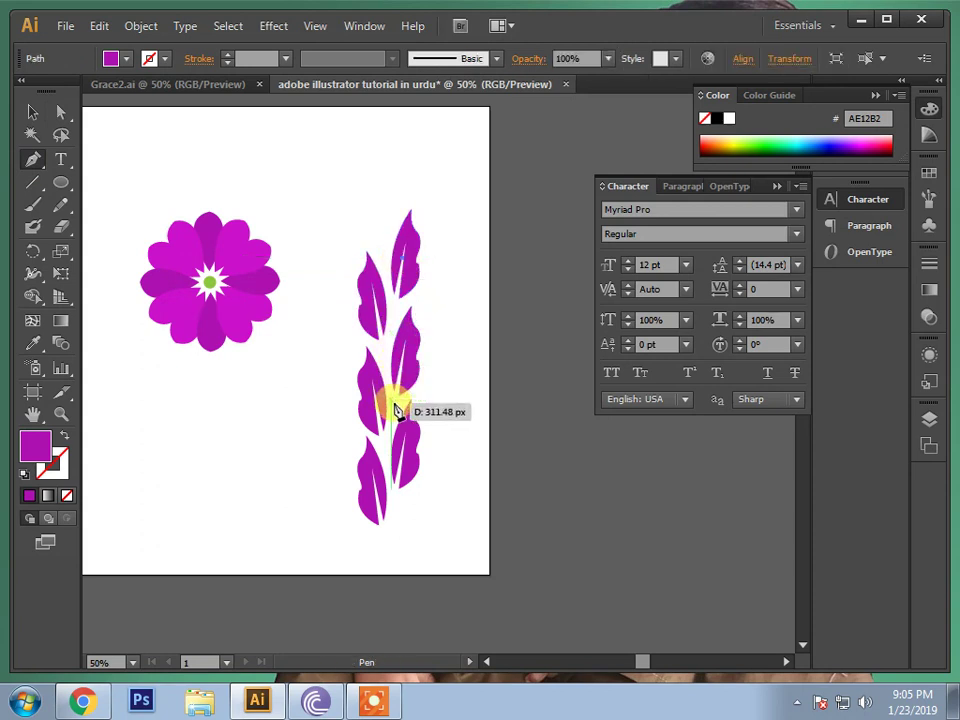
left_click_drag(392, 404, 416, 450)
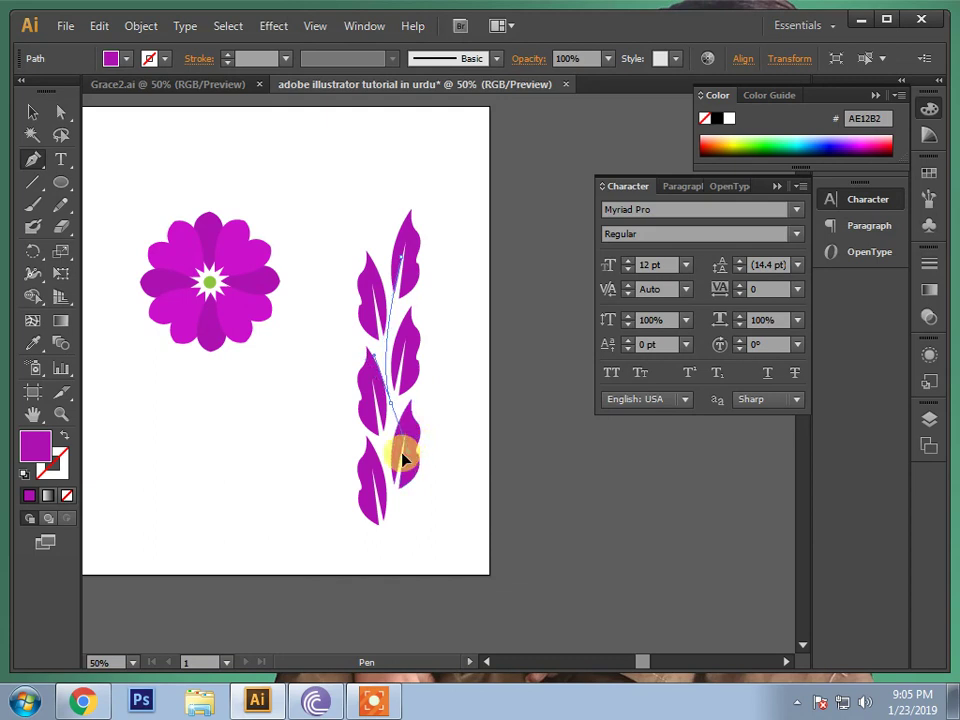
mouse_move(403, 460)
left_mouse_down()
mouse_move(388, 405)
mouse_move(382, 452)
left_mouse_up()
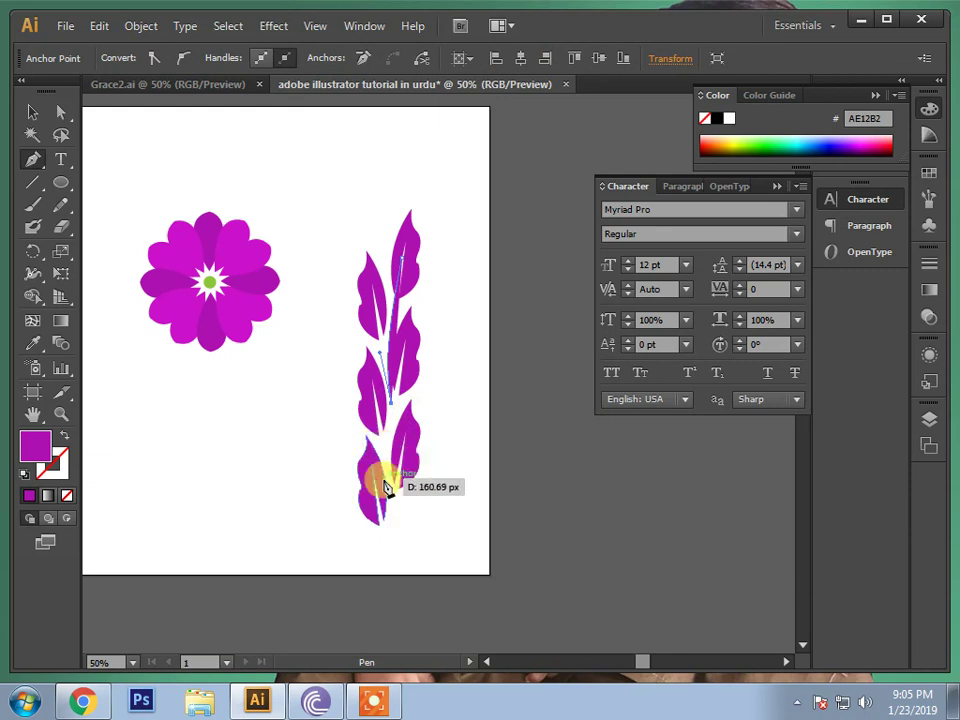
mouse_move(382, 452)
left_mouse_down()
mouse_move(415, 524)
mouse_move(393, 506)
mouse_move(396, 540)
left_mouse_up()
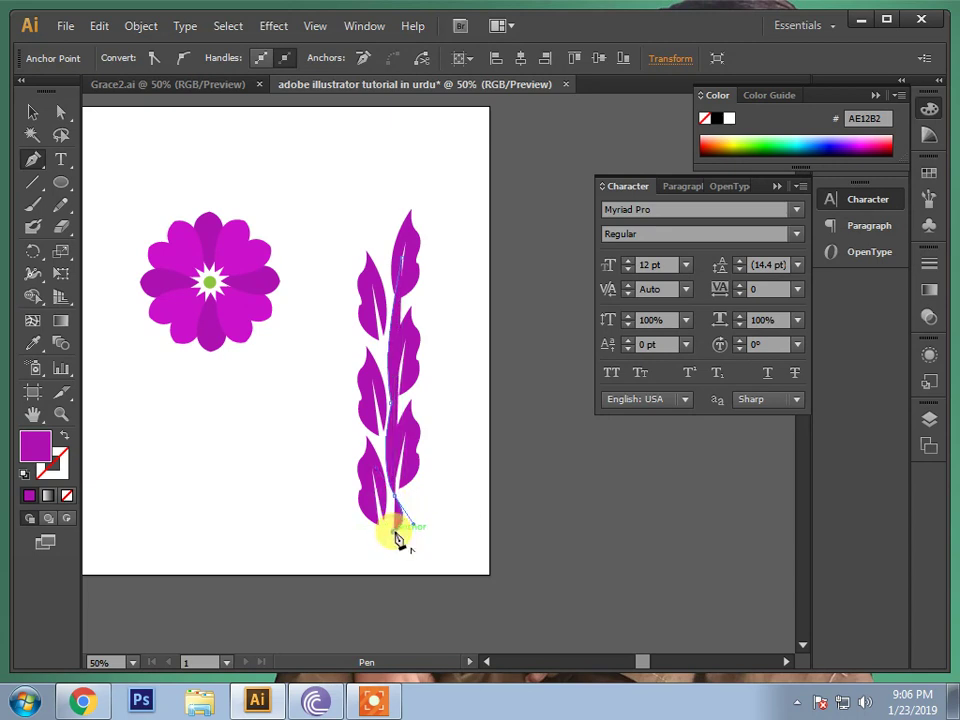
left_click_drag(396, 540, 421, 519)
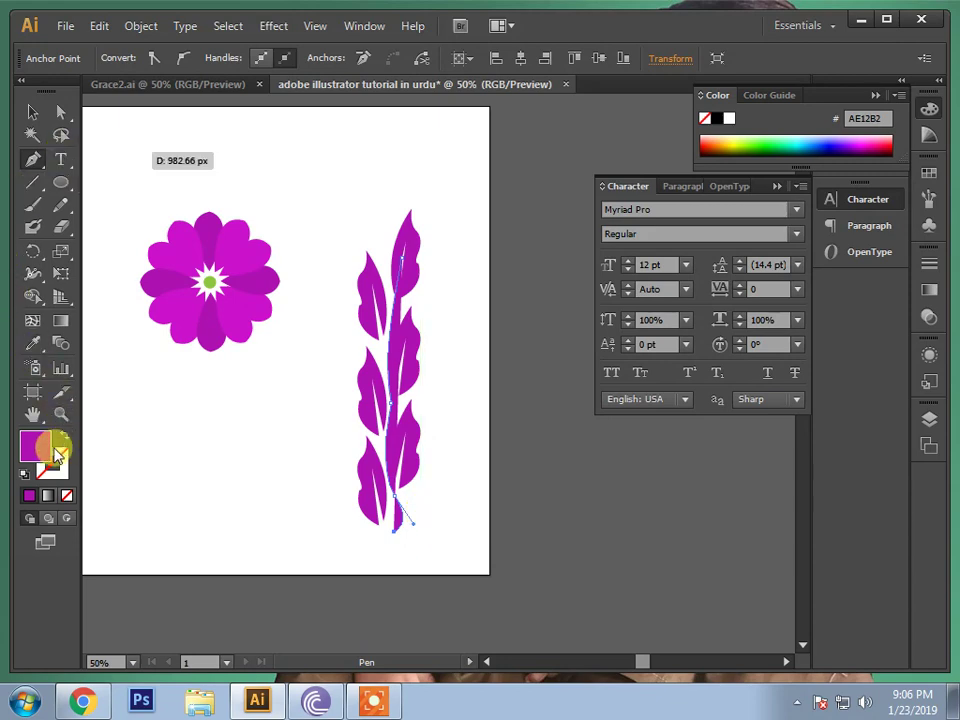
Set the stem path's fill to None and its stroke colour to dark purple #4F1451.
left_click(65, 496)
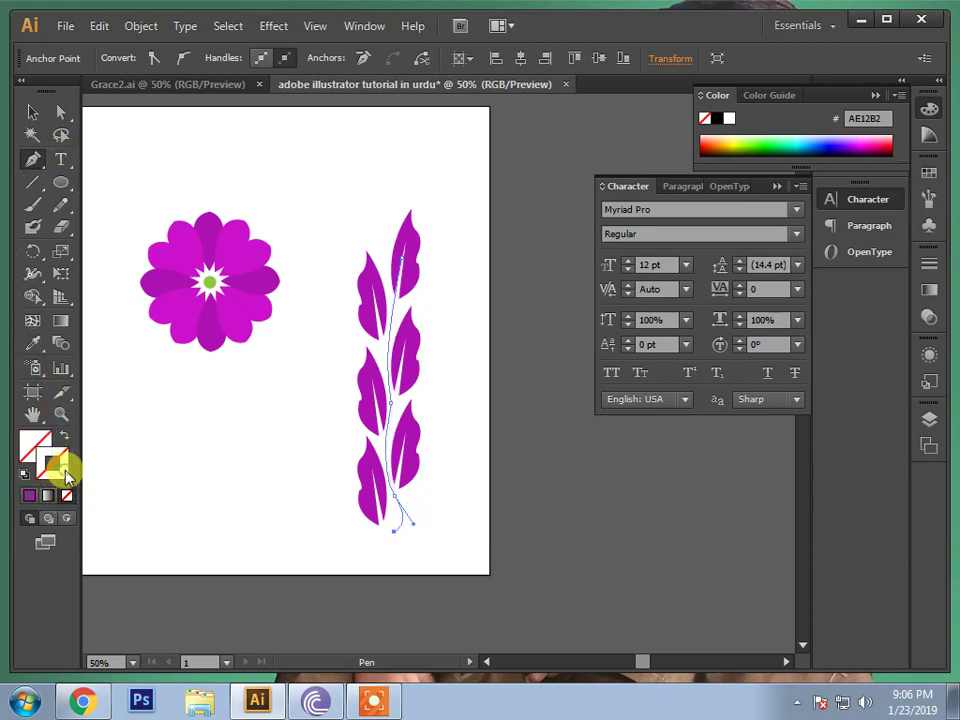
double_click(60, 468)
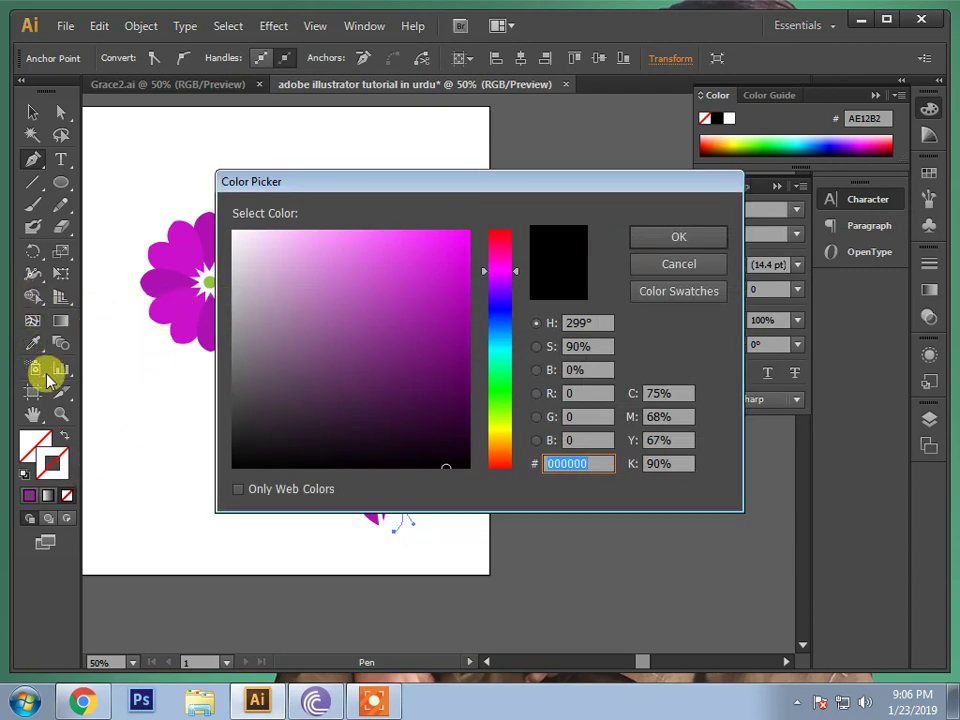
left_click(412, 393)
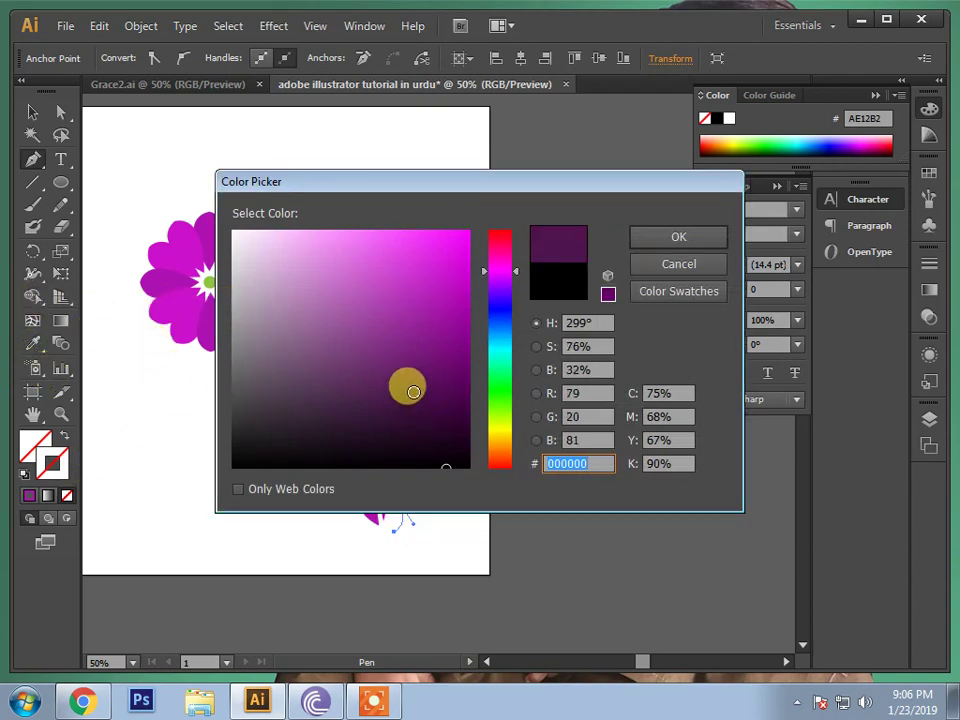
left_click(663, 238)
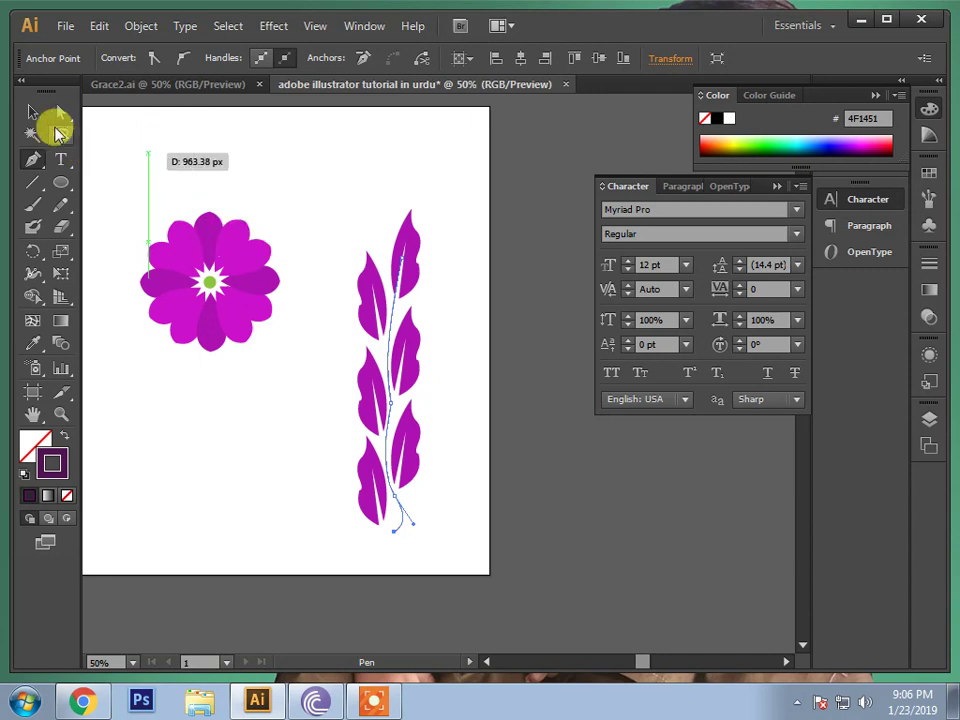
Select the stem and set its stroke weight to 6 pt.
left_click(32, 112)
left_click(393, 347)
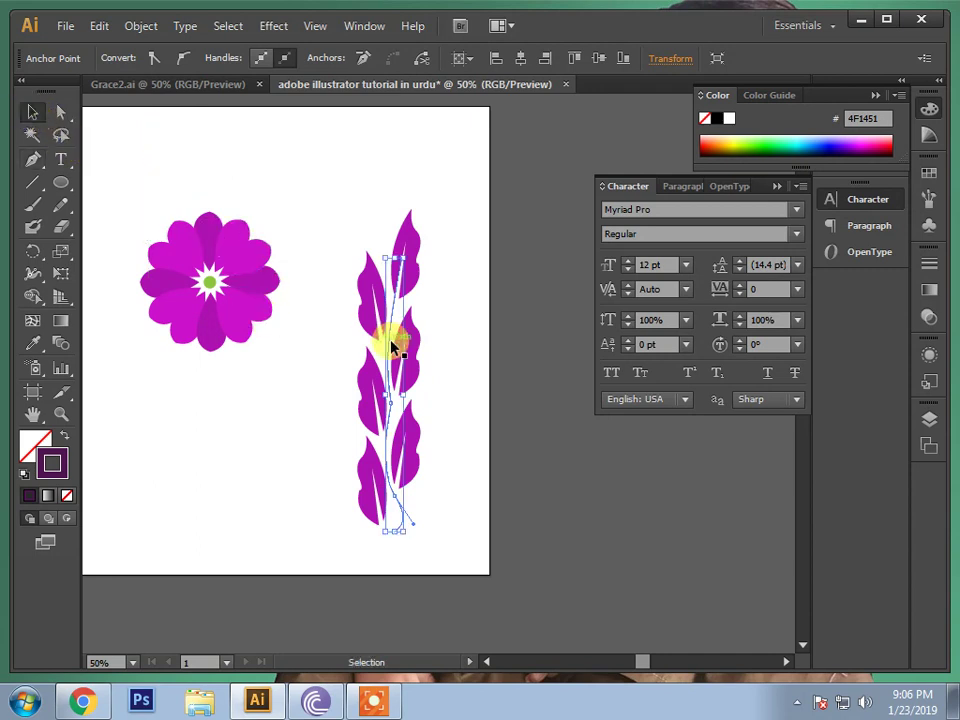
left_click(393, 343)
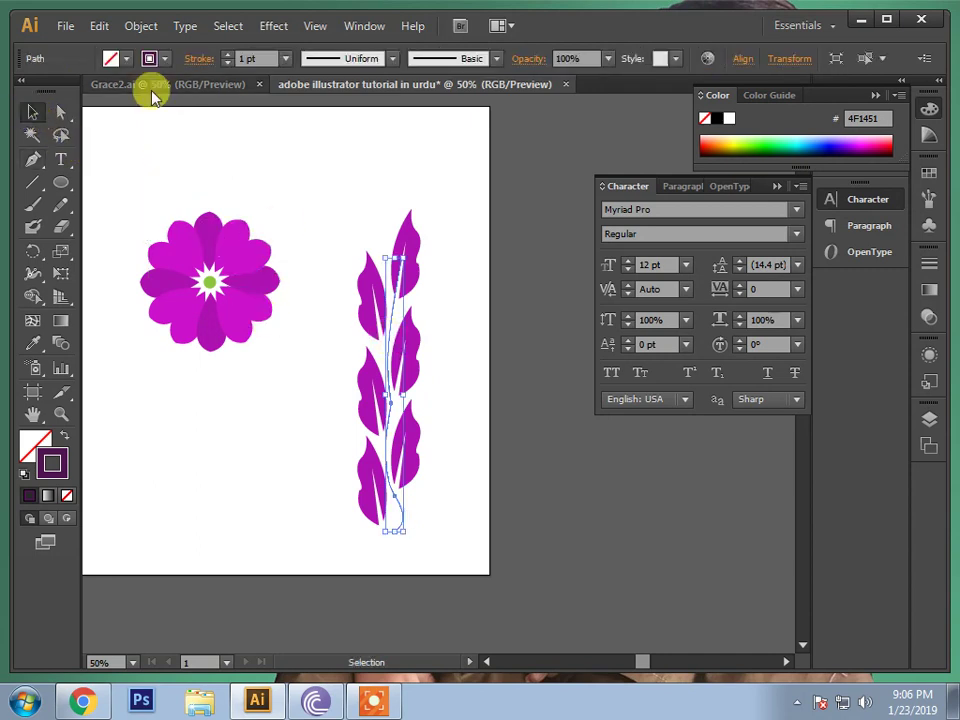
left_click(289, 61)
left_click(310, 200)
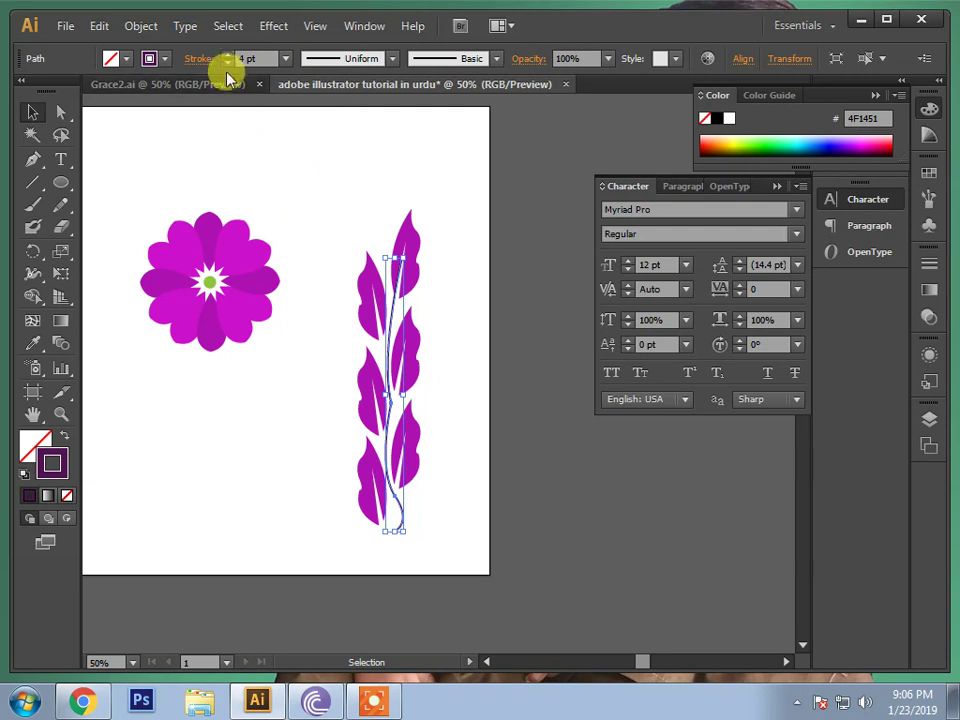
left_click(284, 60)
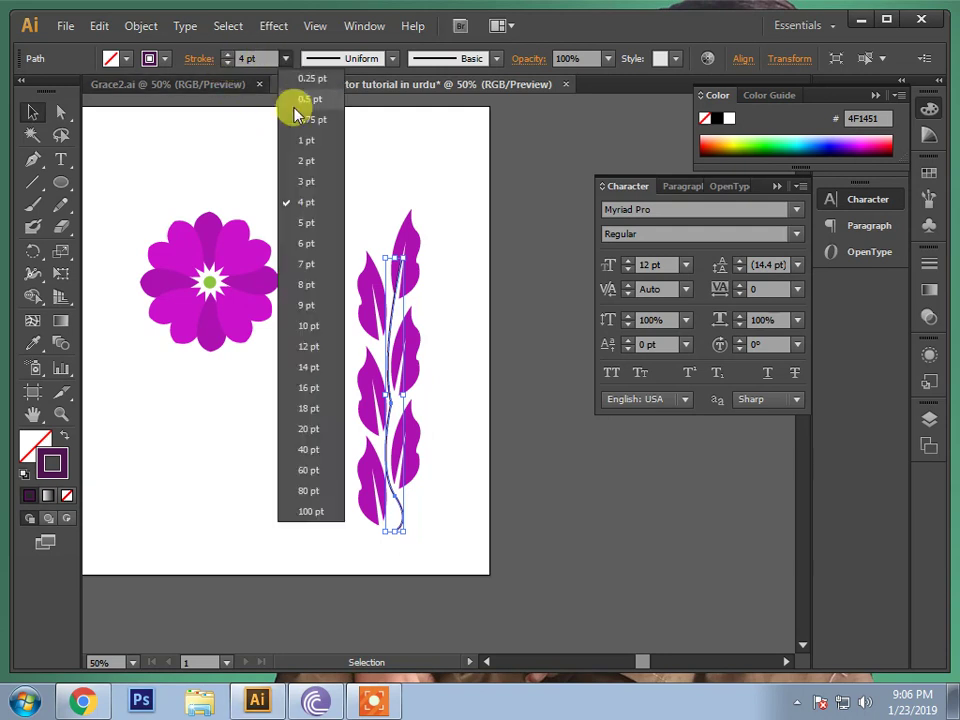
left_click(300, 245)
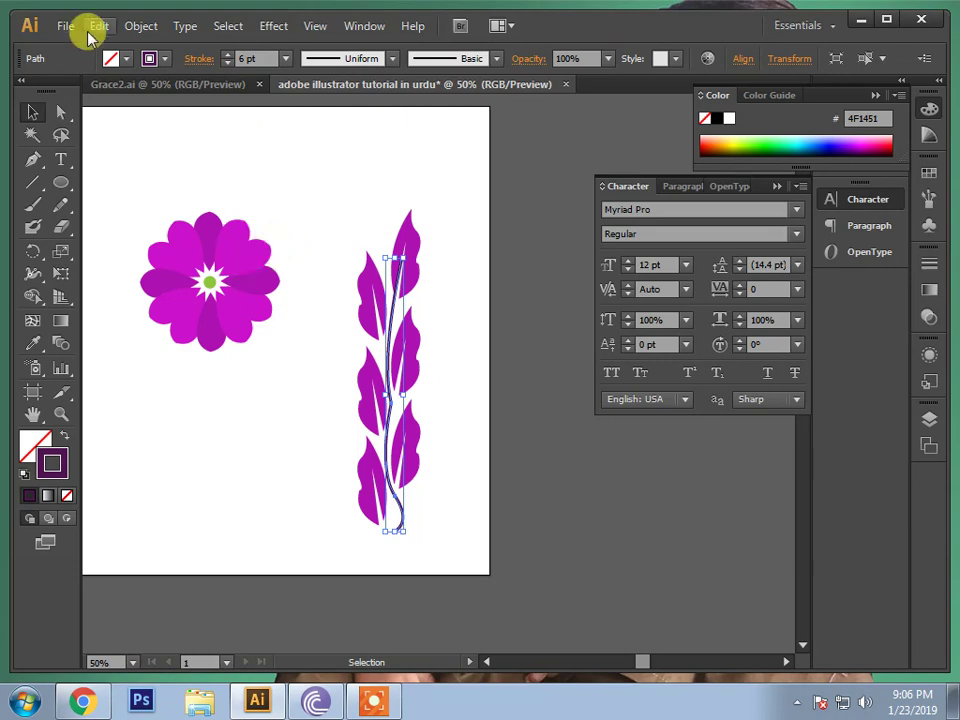
Expand the stem's fill and stroke into solid shapes with Object > Expand.
left_click(136, 27)
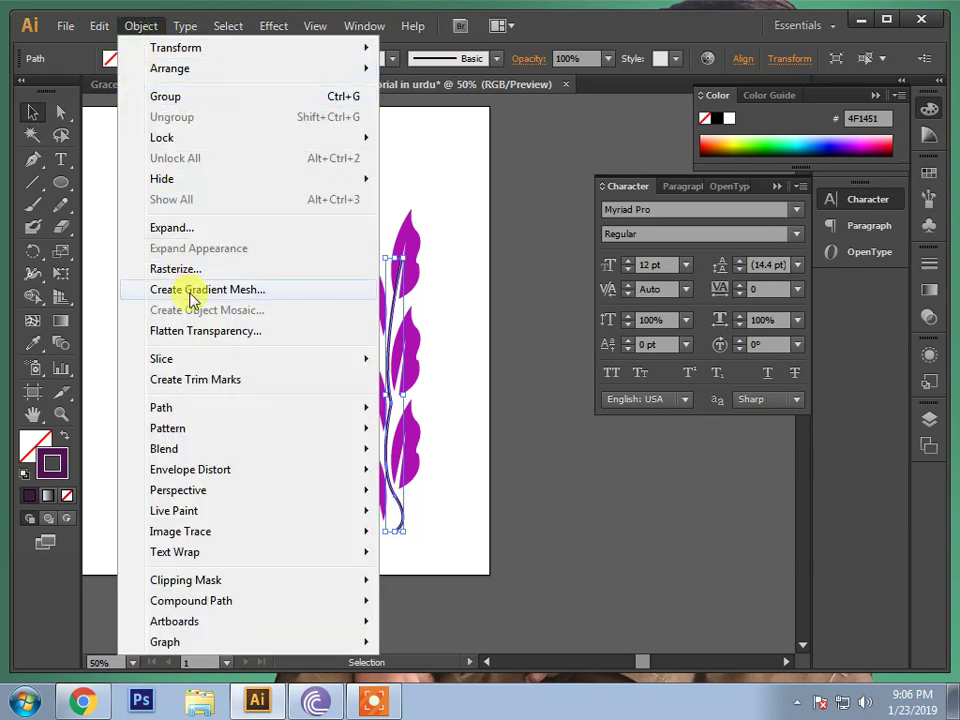
left_click(172, 229)
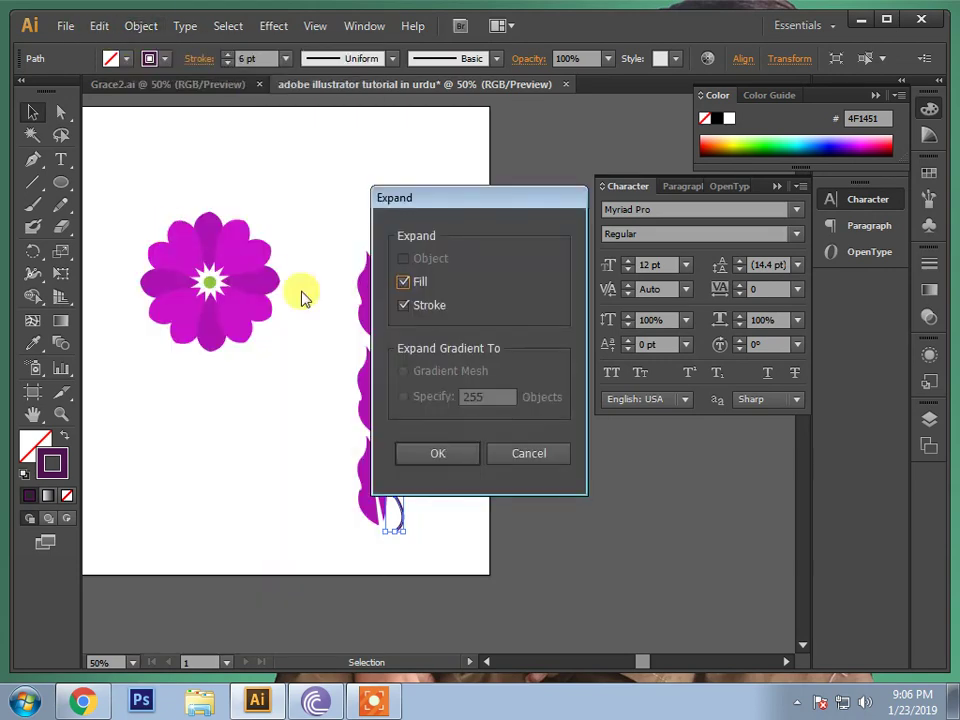
left_click(455, 460)
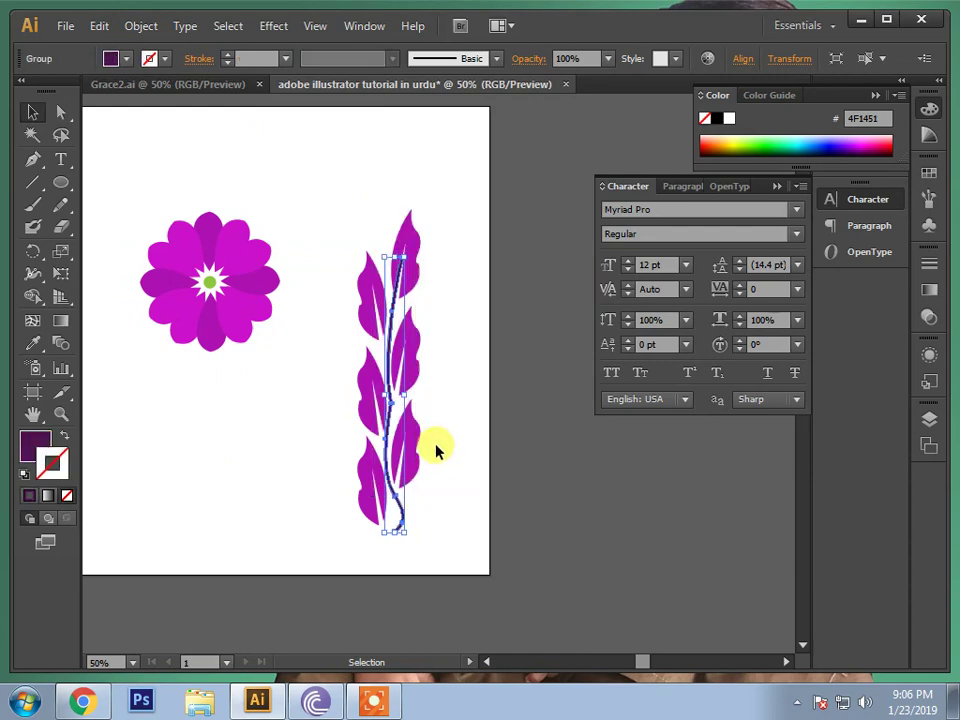
left_click(435, 450)
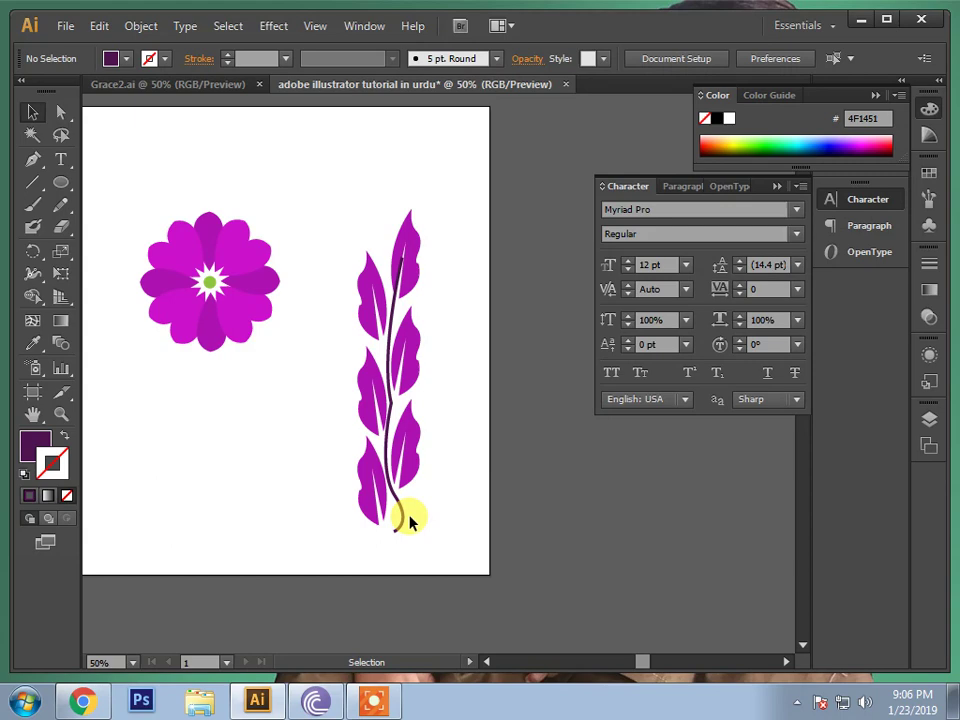
Zoom in on the lower vine and tilt the lower-left leaf outward to about 71°.
left_click(60, 414)
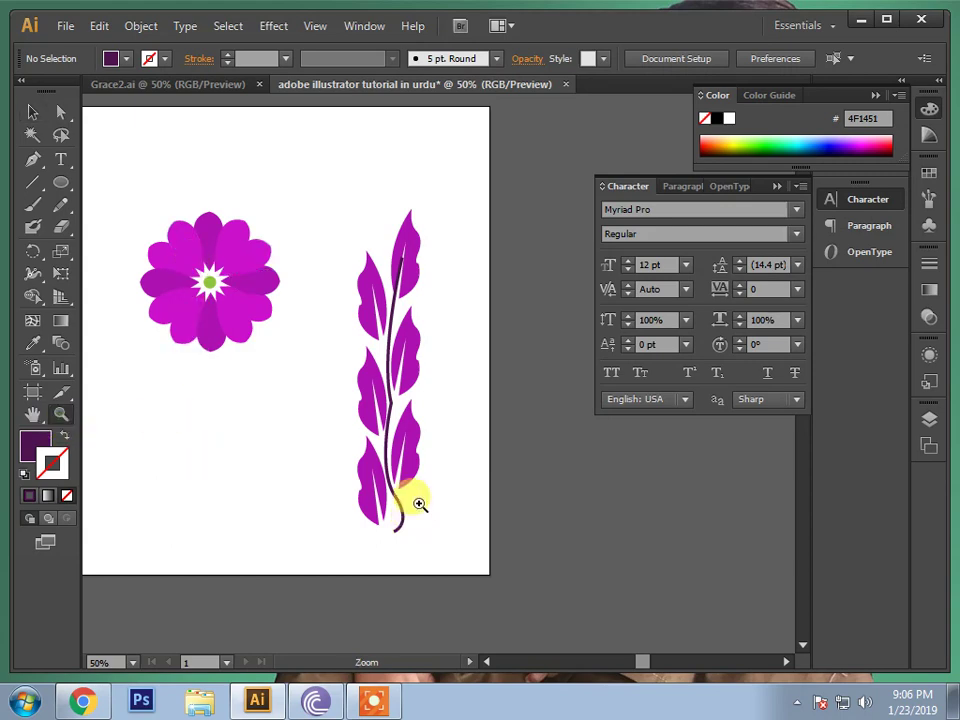
left_click(395, 493)
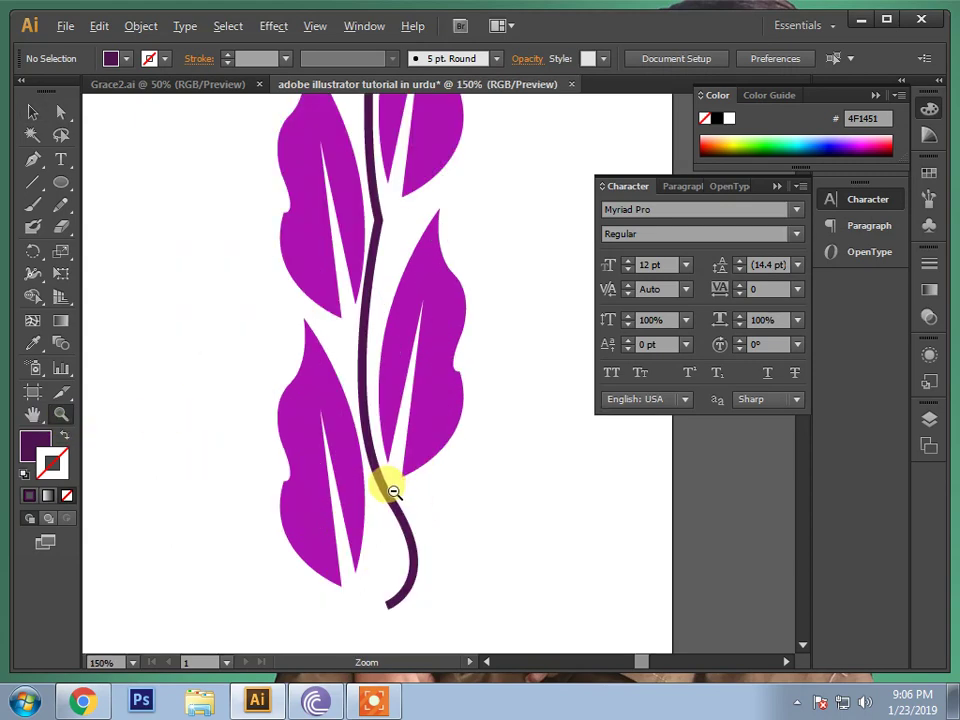
left_click(30, 111)
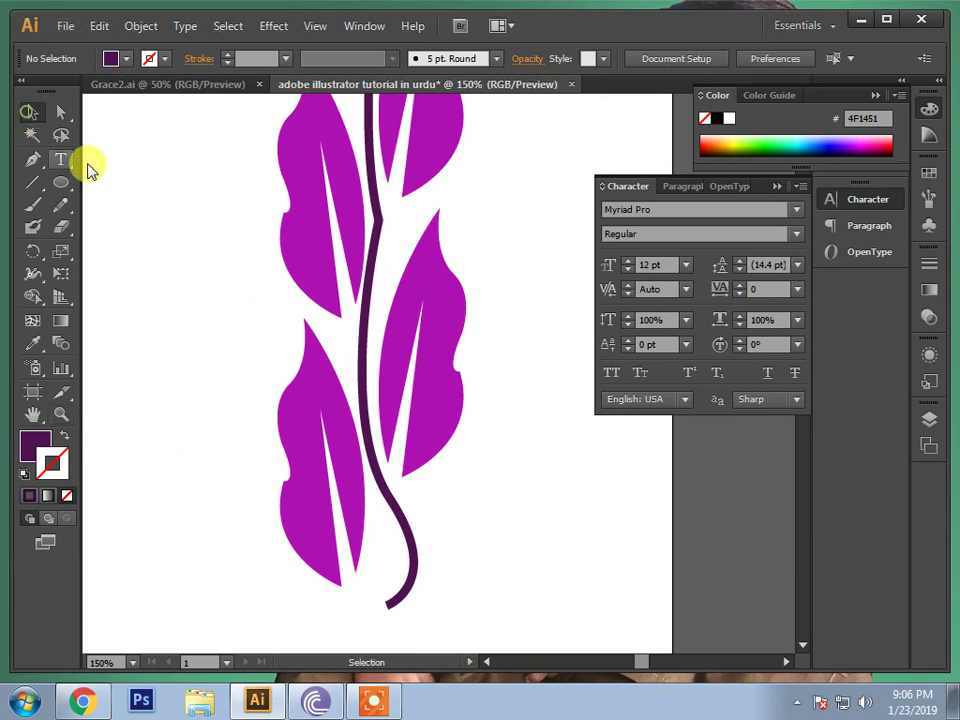
left_click(305, 510)
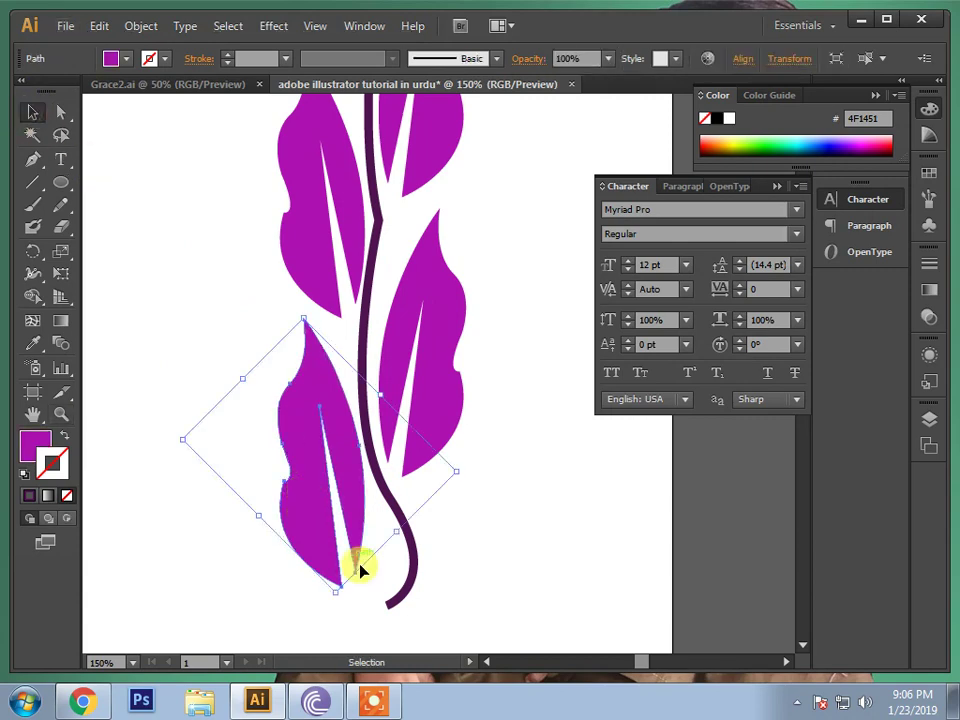
left_click(334, 601)
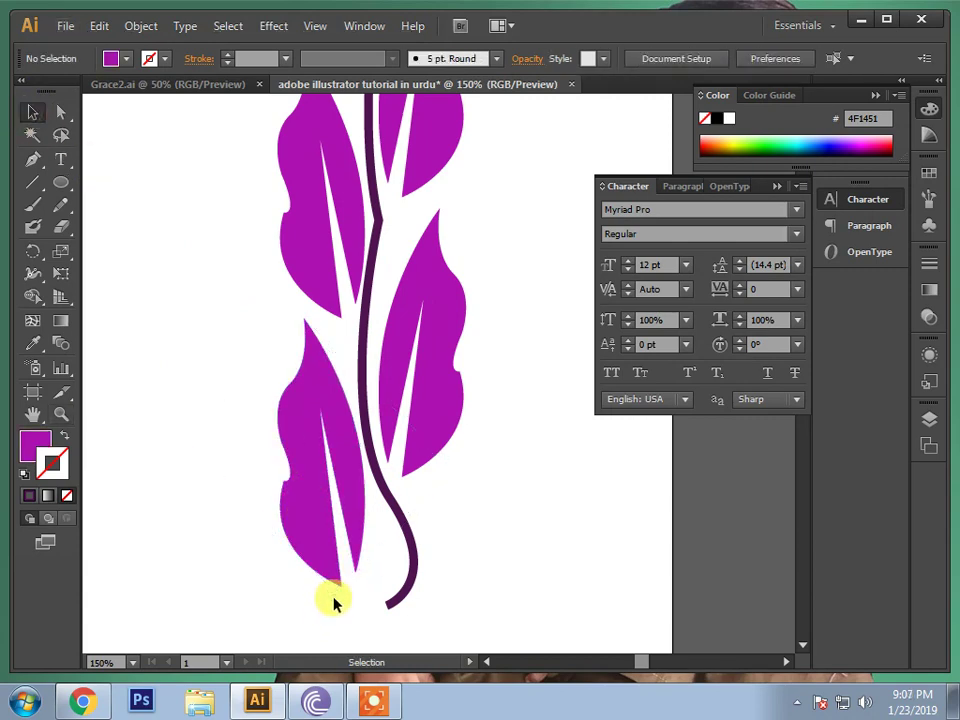
left_click(321, 565)
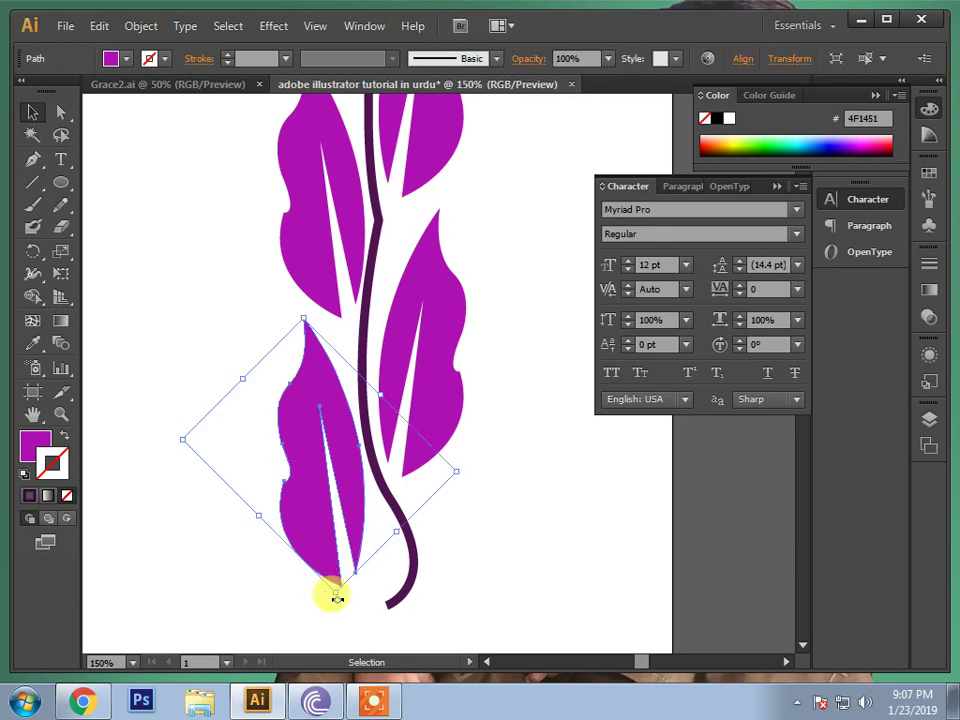
left_click_drag(336, 597, 390, 607)
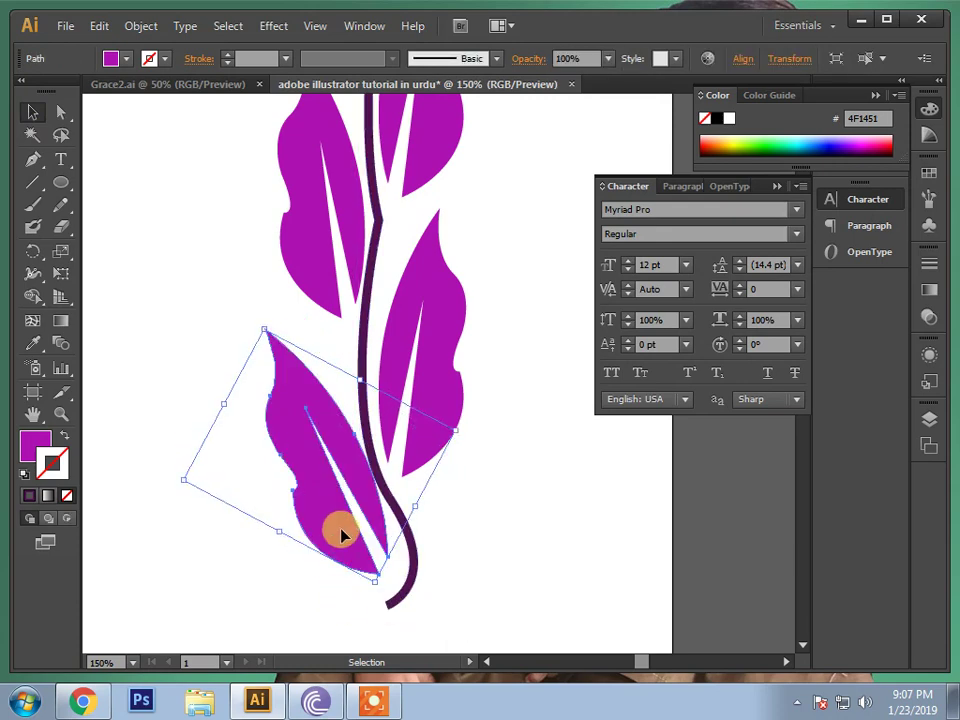
left_click_drag(338, 535, 315, 525)
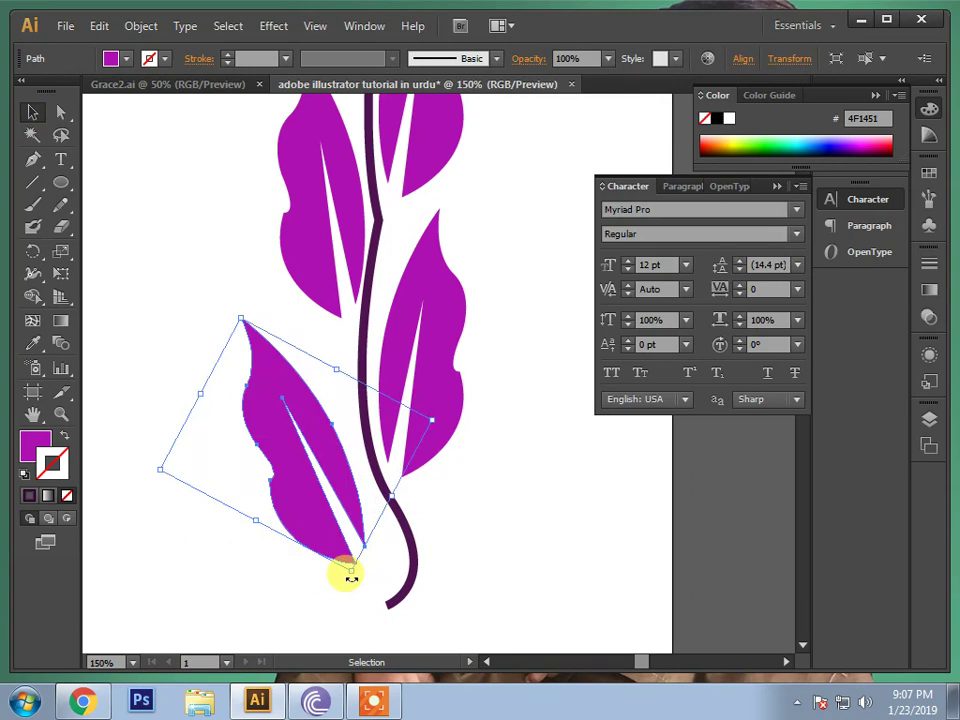
left_click_drag(351, 578, 372, 583)
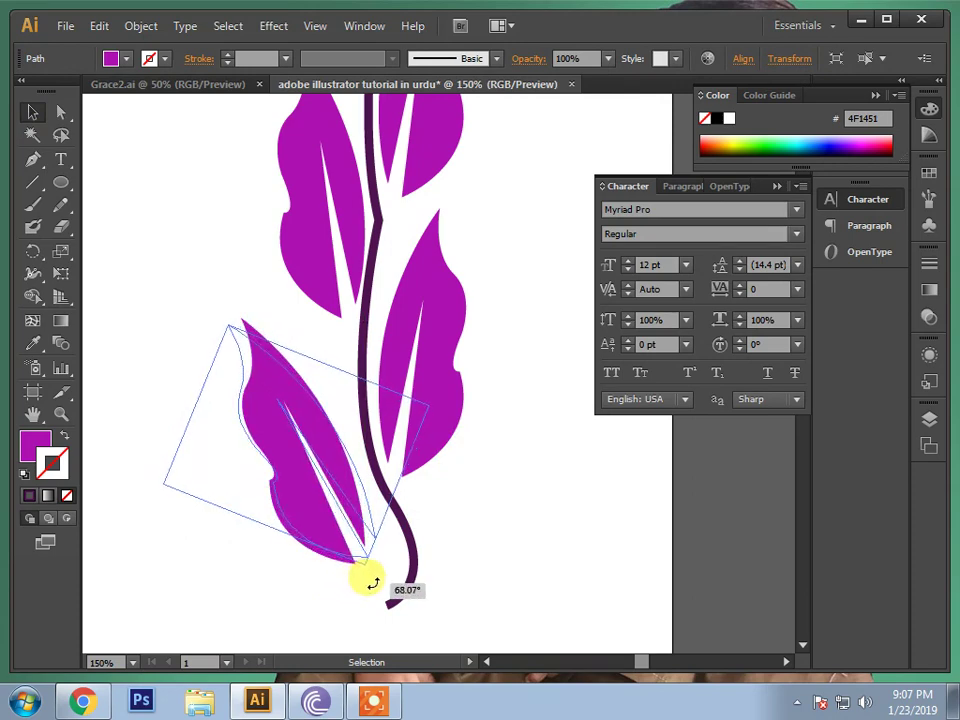
left_click_drag(372, 583, 375, 575)
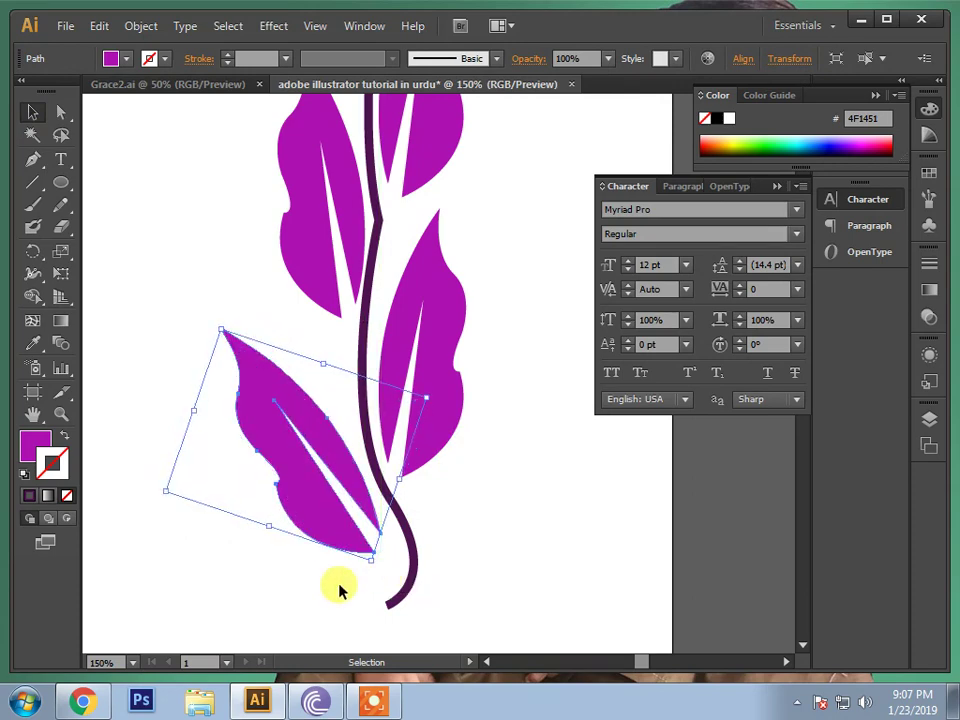
left_click(338, 588)
Rotate the right leaf outward and move it up along the stem.
left_click(450, 372)
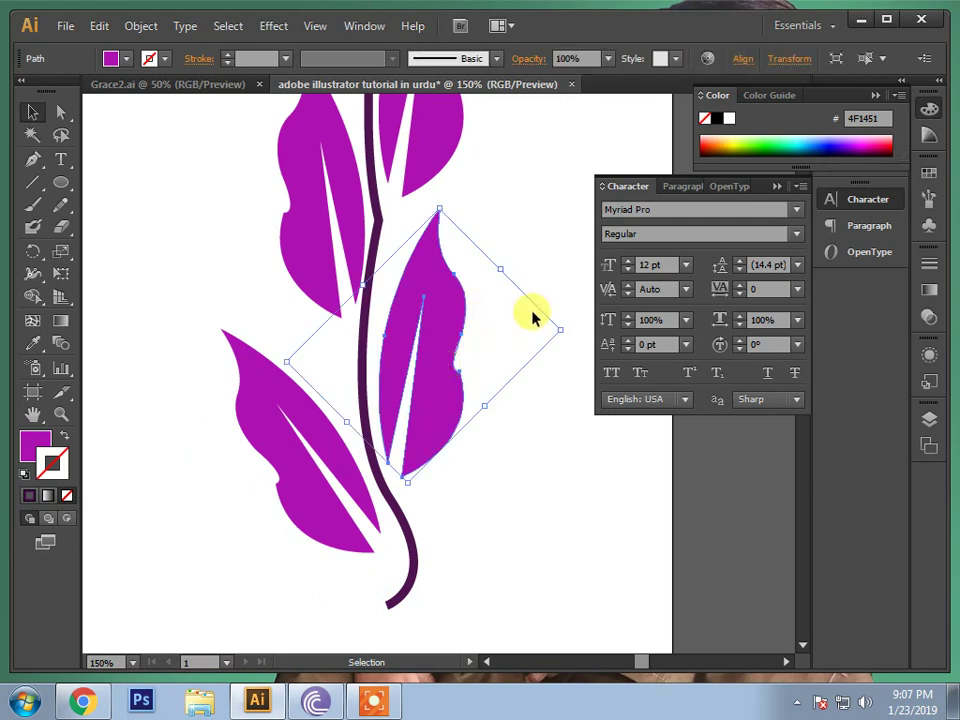
left_click_drag(571, 320, 577, 345)
left_click_drag(439, 369, 448, 333)
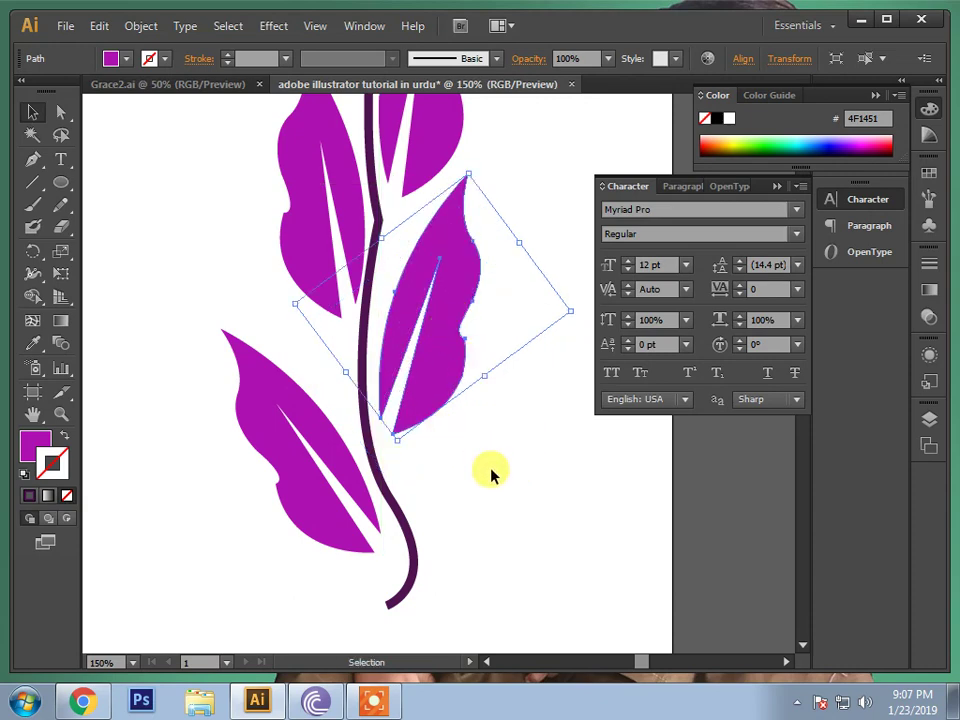
Rotate the left leaf clockwise and move it up so it meets the stem.
scroll(490, 474, "up", 1)
scroll(491, 474, "up", 3)
scroll(491, 478, "up", 2)
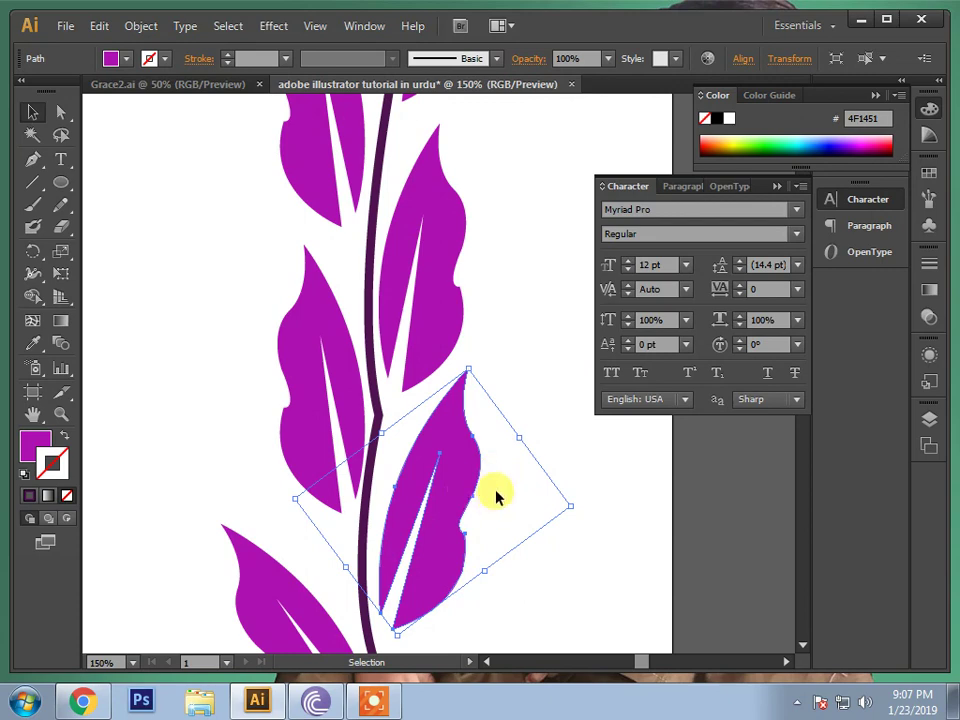
left_click(560, 388)
left_click(335, 410)
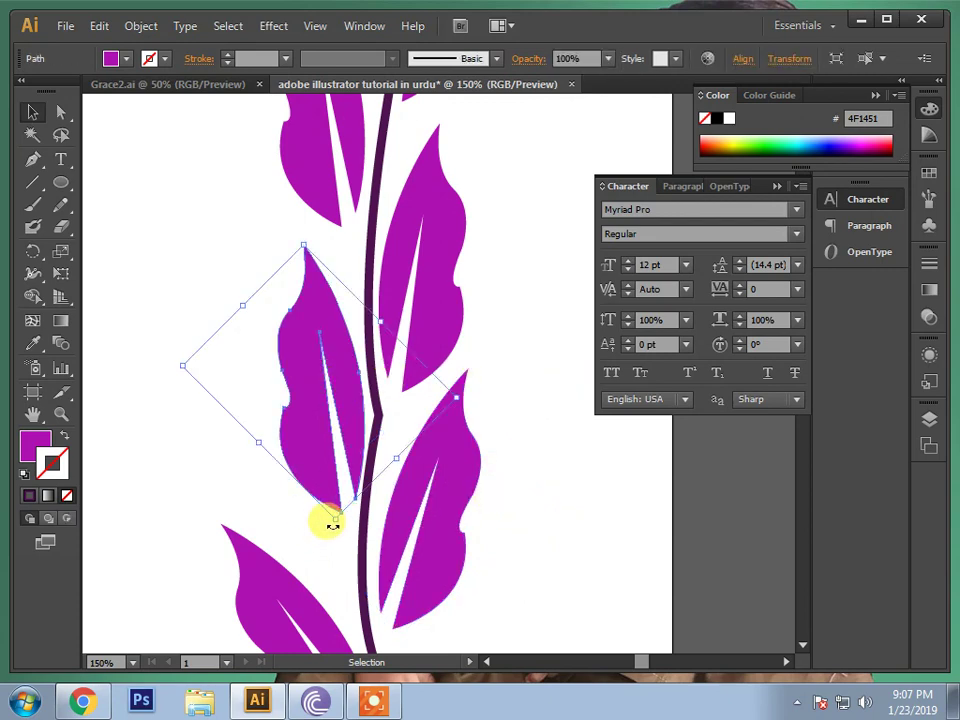
left_click_drag(333, 524, 352, 532)
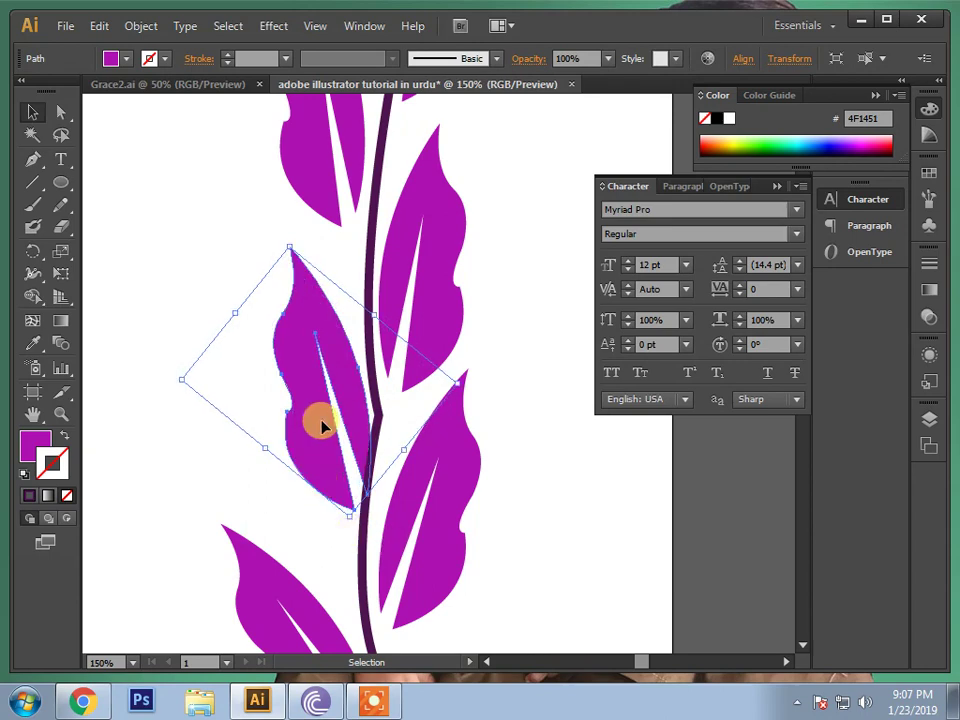
left_click_drag(322, 427, 300, 400)
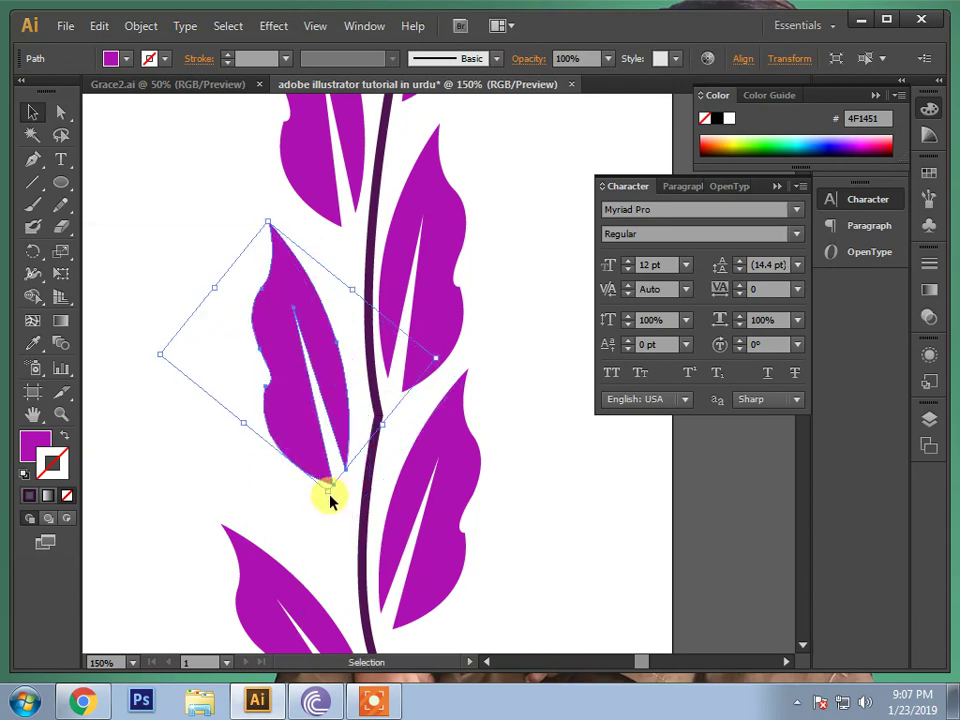
left_click_drag(325, 495, 347, 510)
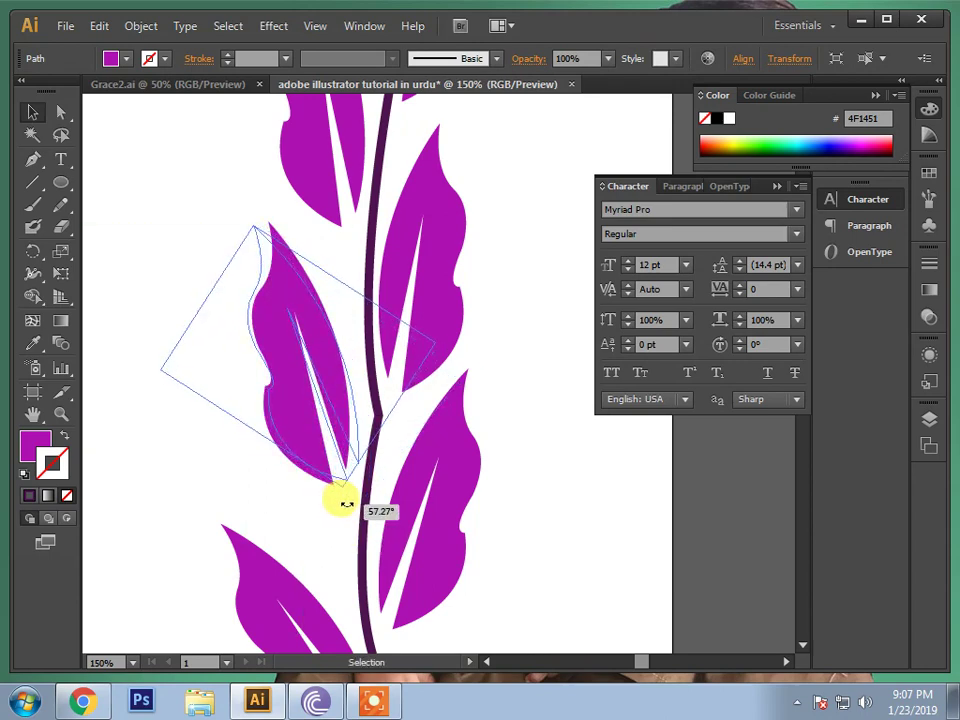
left_click(334, 533)
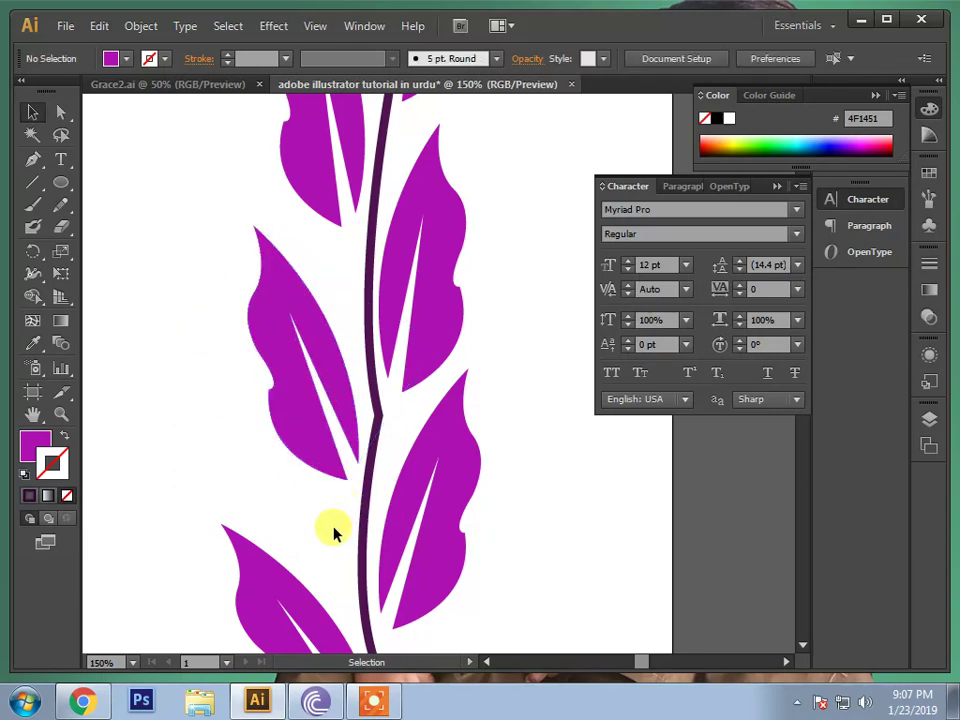
Tilt the upper-left leaf, shift it slightly left, and make it narrower.
scroll(334, 533, "up", 4)
scroll(330, 529, "up", 1)
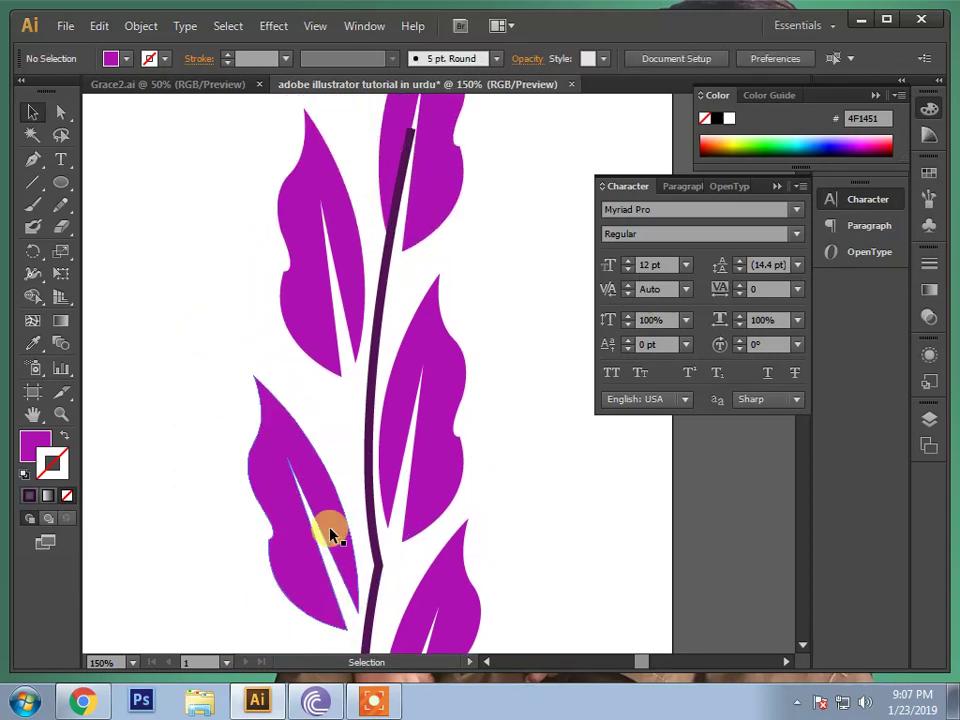
left_click(315, 316)
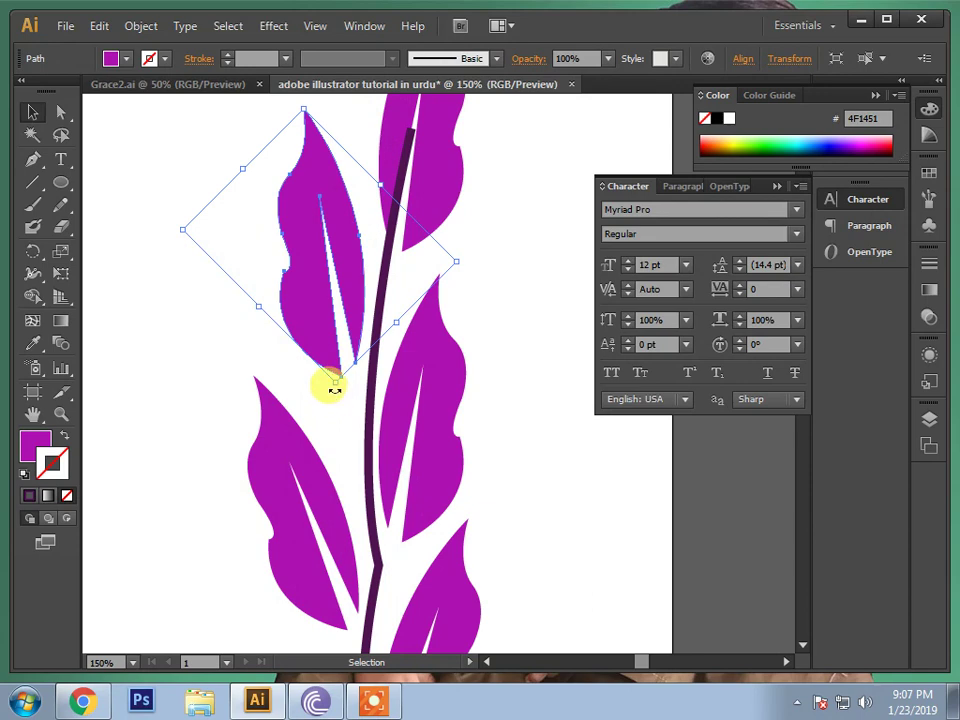
left_click_drag(334, 390, 350, 380)
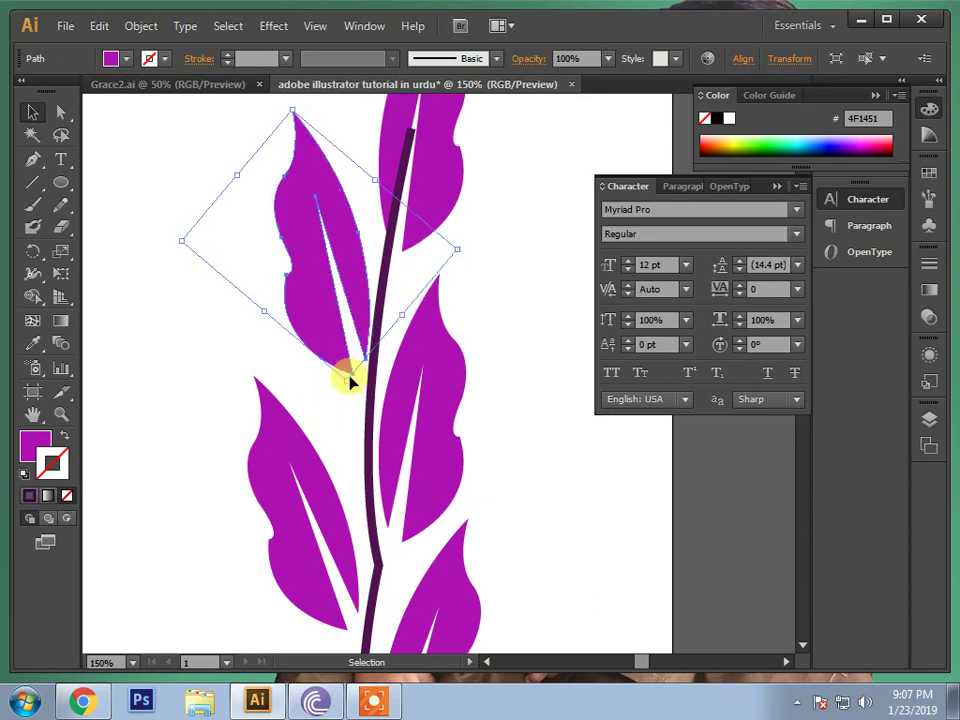
left_click_drag(315, 313, 300, 307)
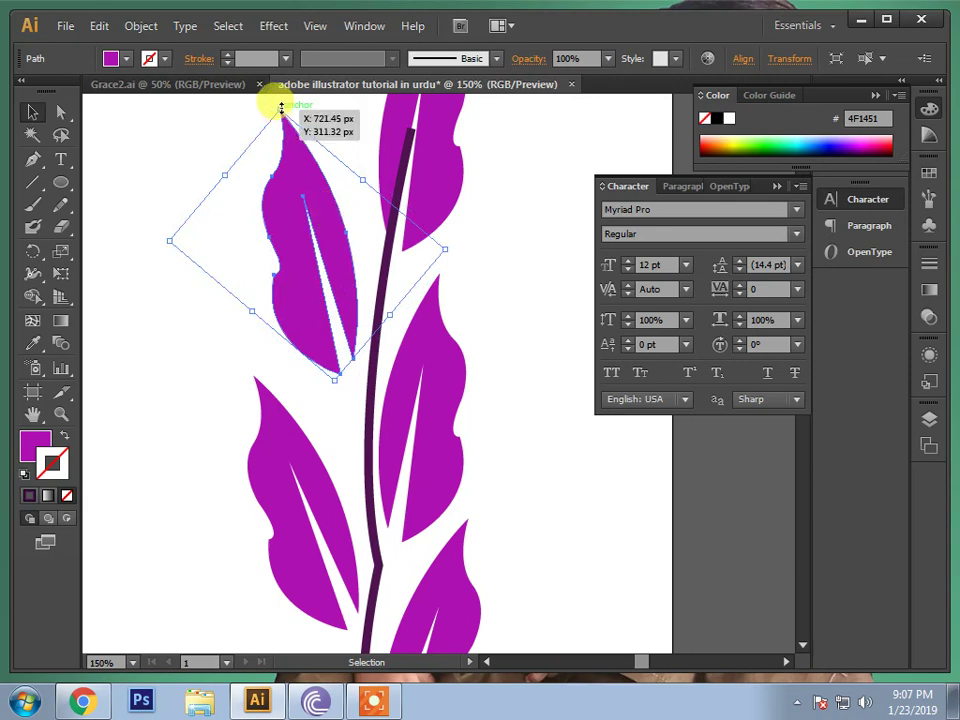
mouse_move(281, 107)
left_mouse_down()
mouse_move(297, 137)
mouse_move(290, 152)
left_mouse_up()
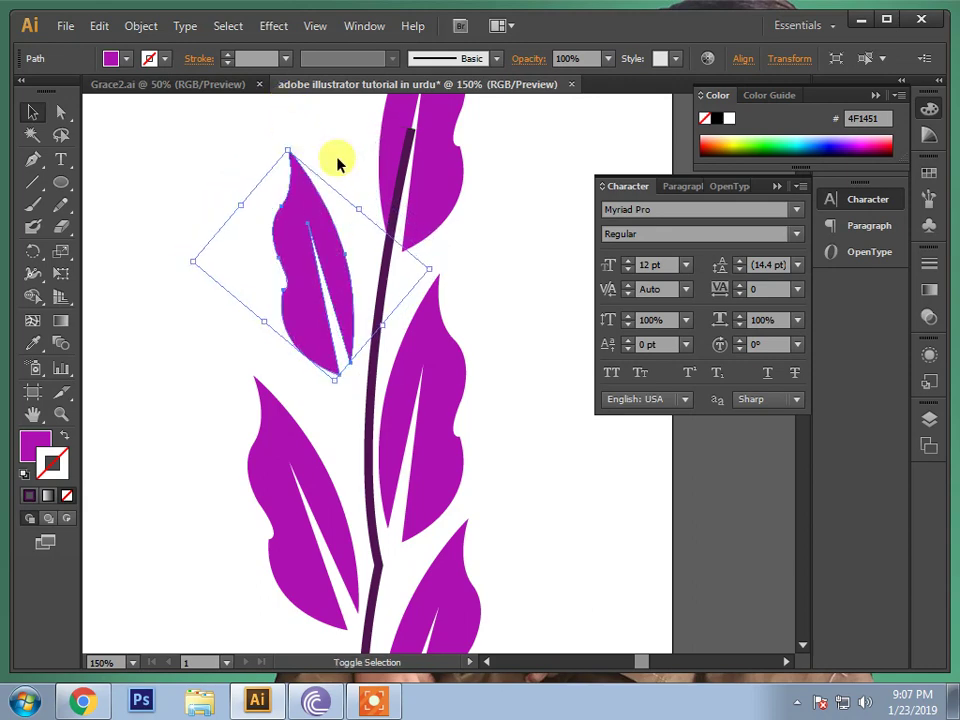
left_click(510, 247)
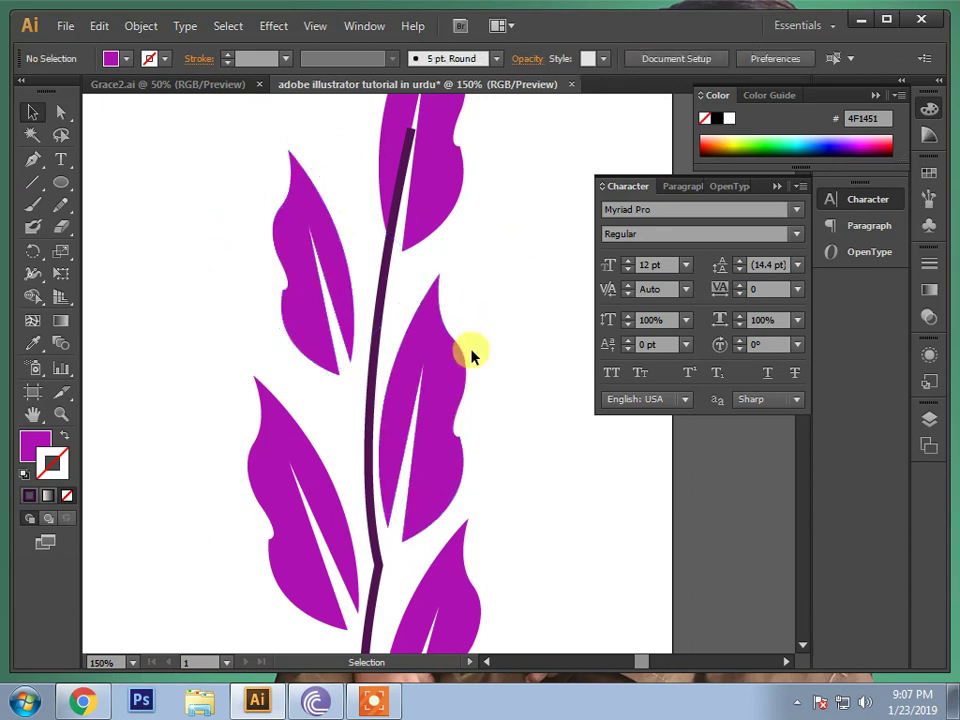
Zoom out to check the whole artboard, then zoom back in on the stem.
left_click(60, 413)
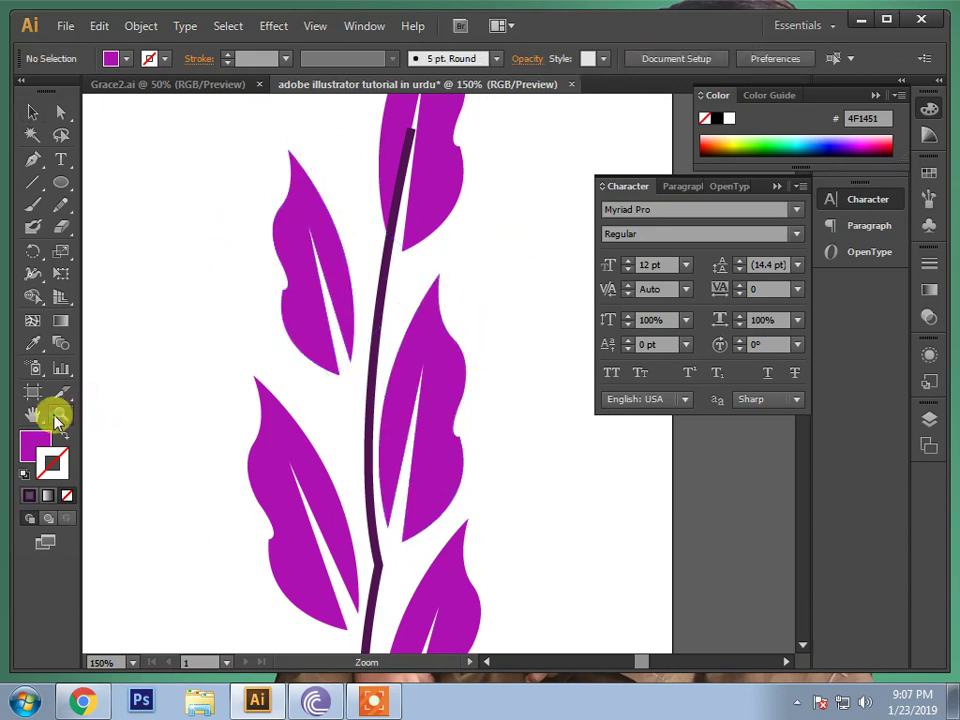
left_click(377, 266, "alt")
left_click(377, 266, "alt")
left_click(383, 271, "alt")
left_click(414, 212)
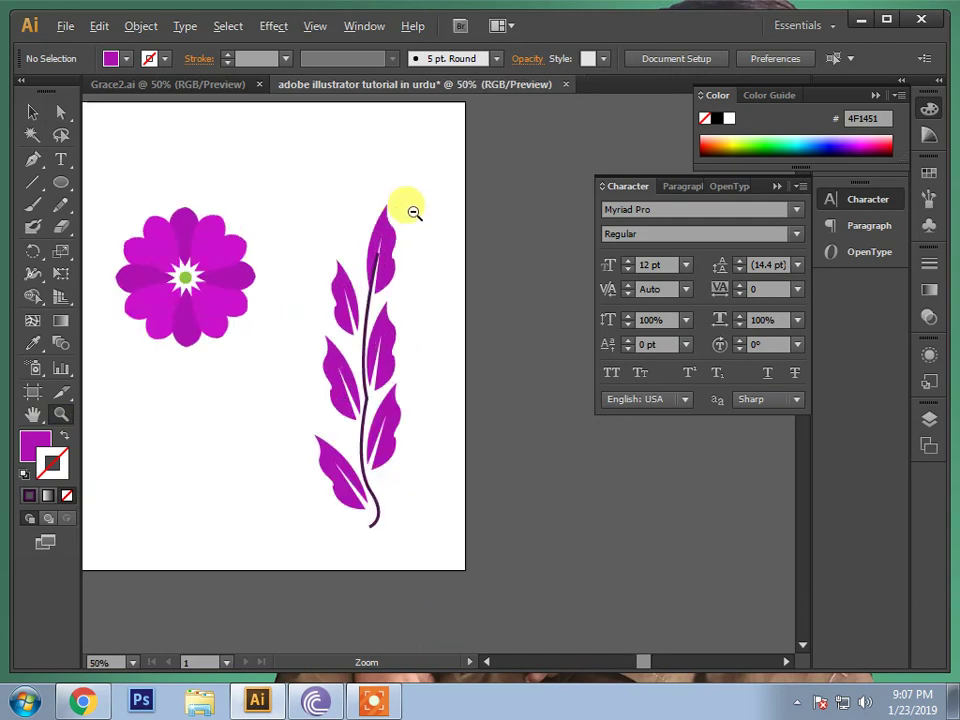
left_click(414, 212)
left_click(414, 212)
left_click(60, 111)
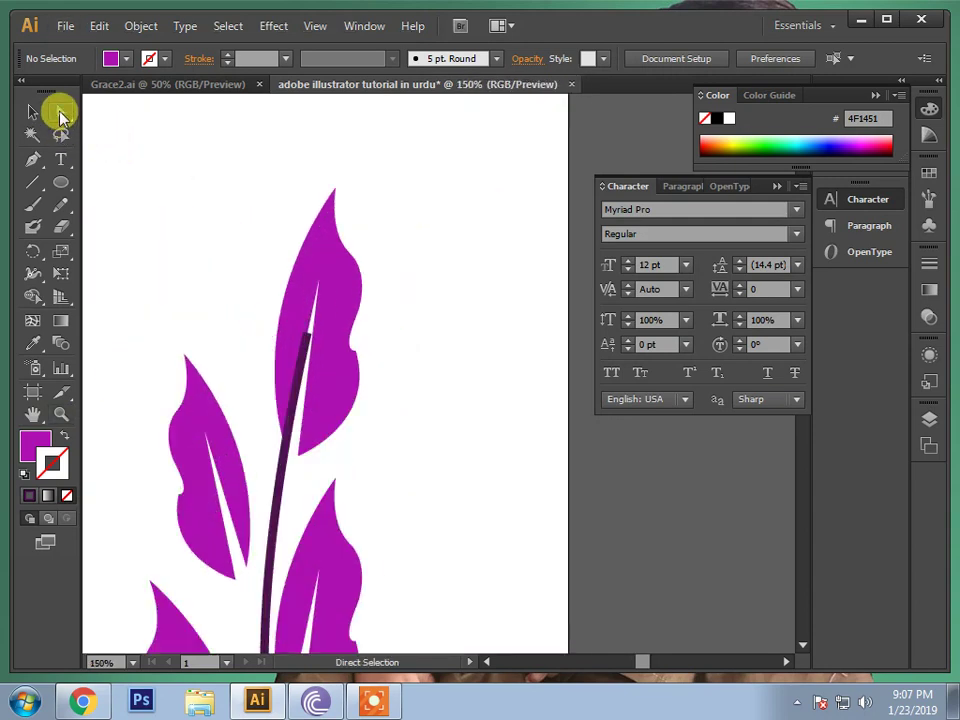
Move the top leaf up to the stem tip, shrink it, and nudge it left.
mouse_move(334, 306)
left_mouse_down()
mouse_move(322, 298)
mouse_move(335, 299)
mouse_move(327, 287)
mouse_move(337, 273)
left_mouse_up()
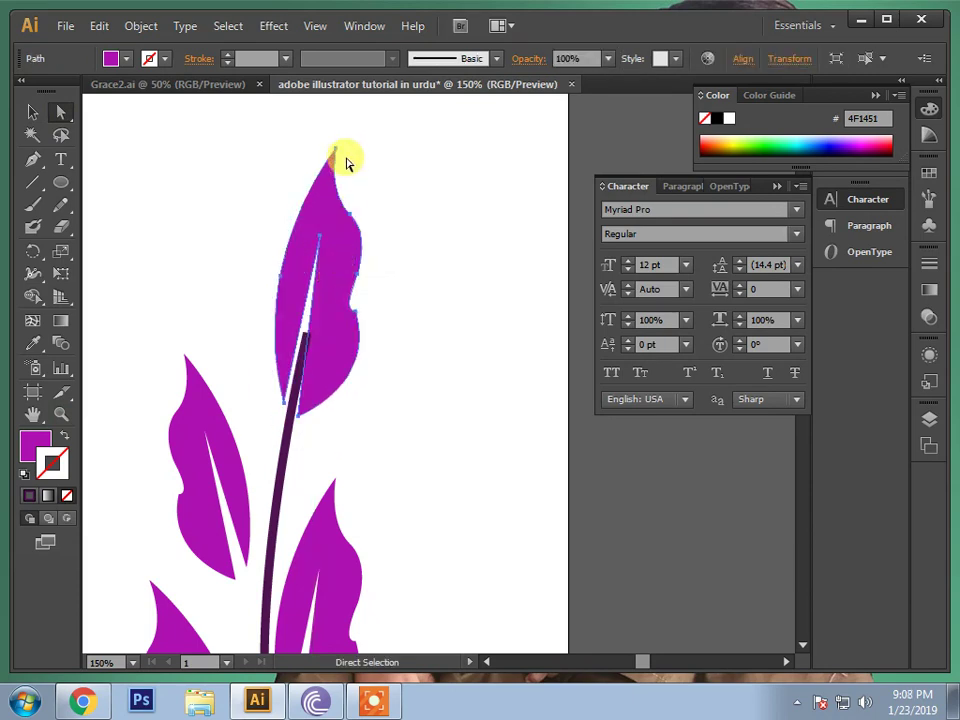
left_click(33, 113)
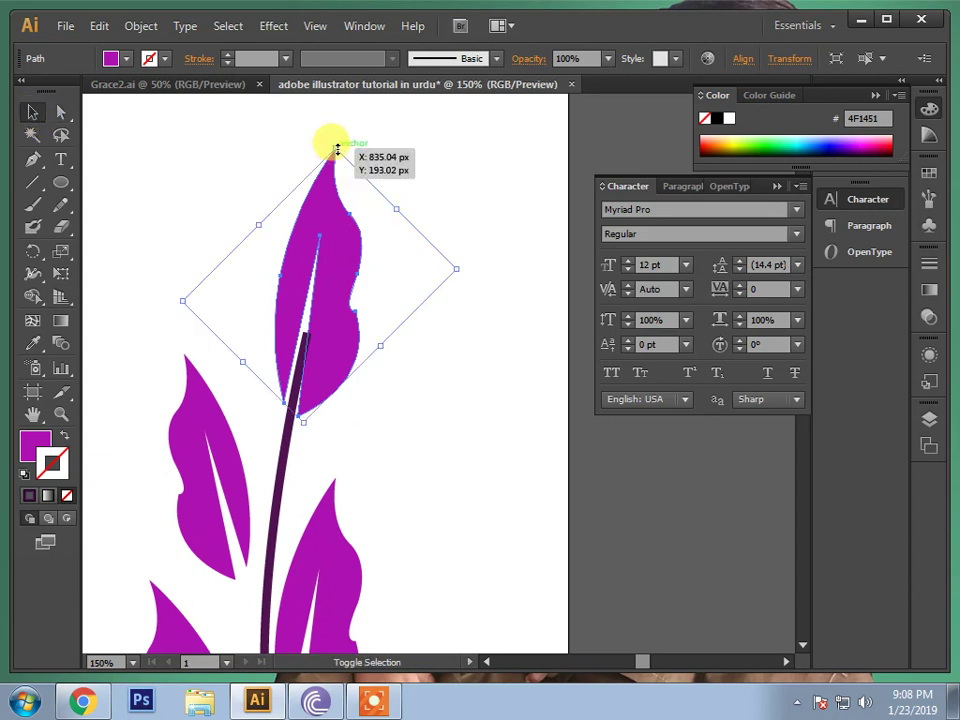
mouse_move(336, 146)
left_mouse_down()
mouse_move(337, 157)
mouse_move(321, 161)
mouse_move(328, 189)
mouse_move(315, 225)
left_mouse_up()
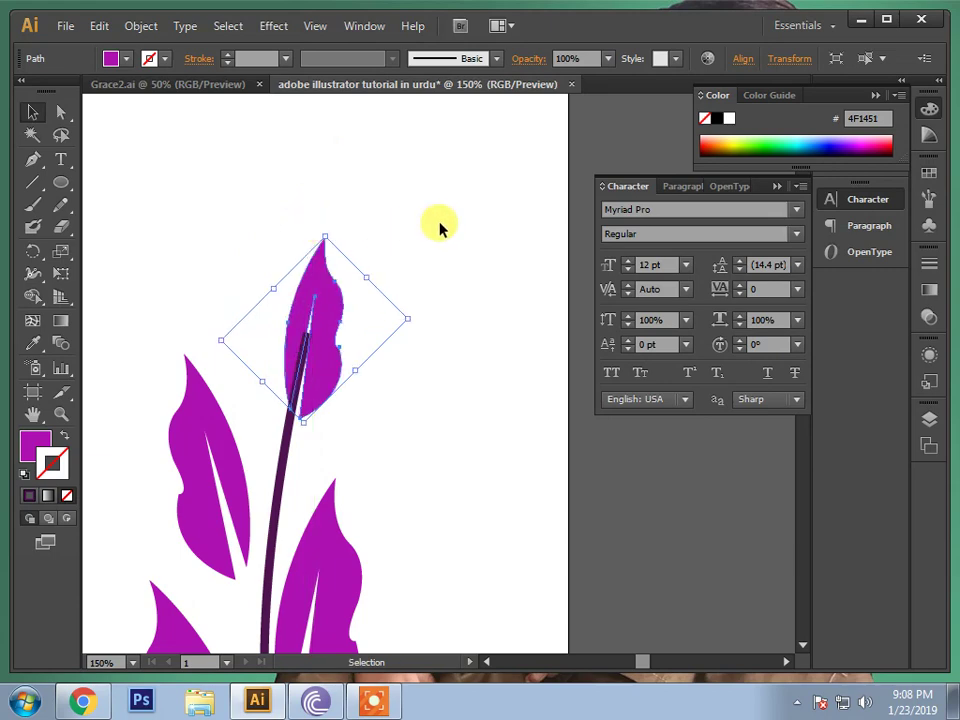
key("Left")
key("Left")
key("Left")
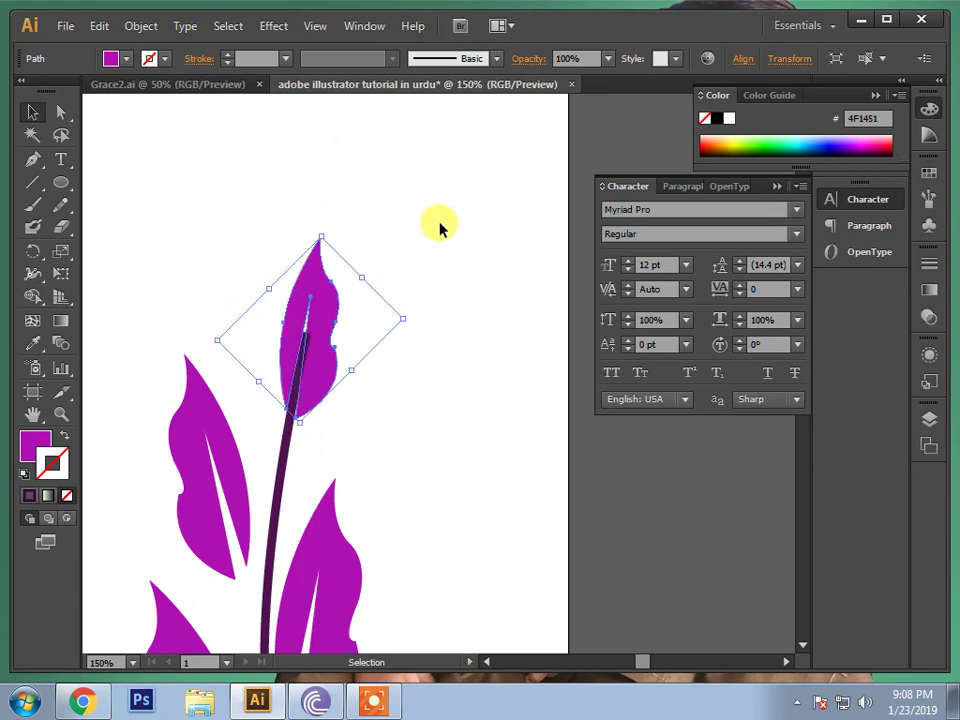
In the Layers panel, expand Layer 1 and drag a path to a new stacking position.
left_click(928, 420)
left_click(741, 430)
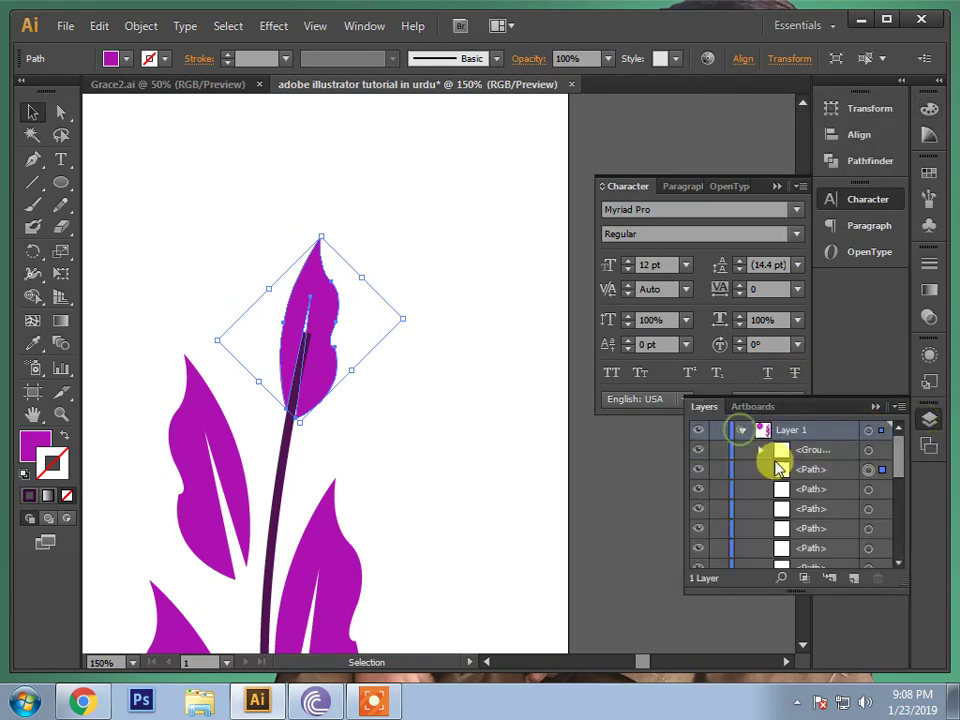
scroll(808, 488, "down", 3)
scroll(808, 488, "up", 5)
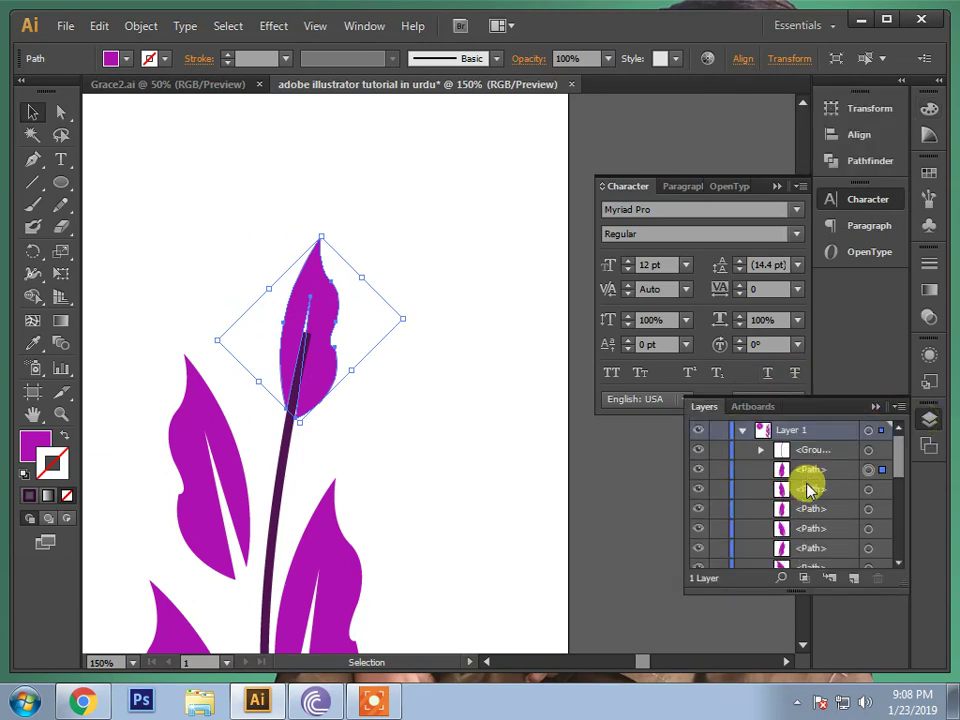
mouse_move(810, 486)
left_mouse_down()
mouse_move(825, 470)
mouse_move(813, 550)
mouse_move(812, 510)
left_mouse_up()
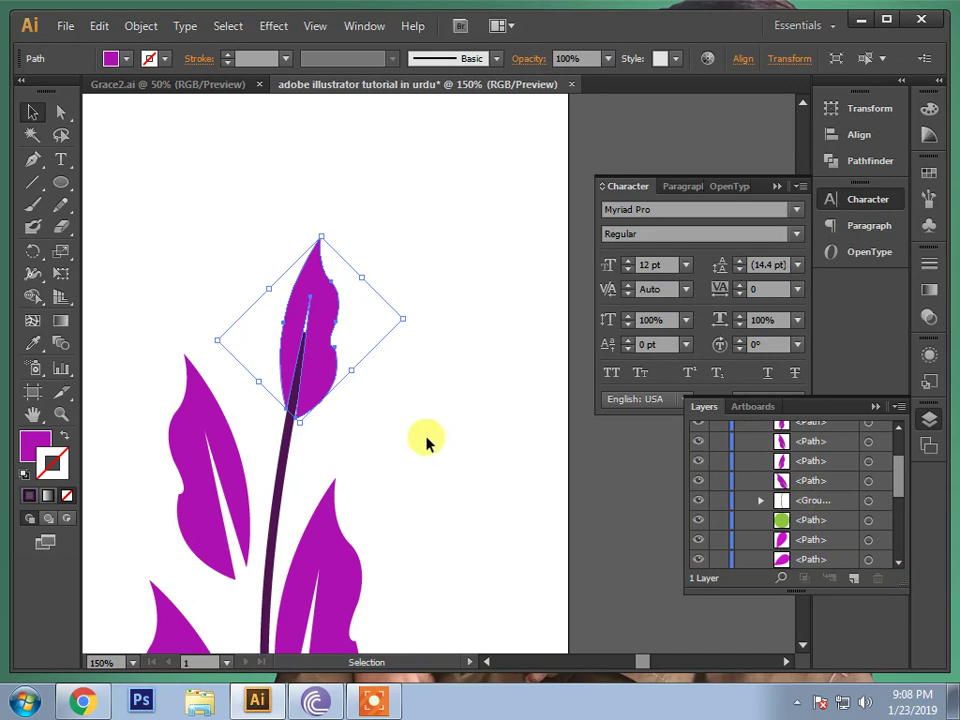
left_click(430, 437)
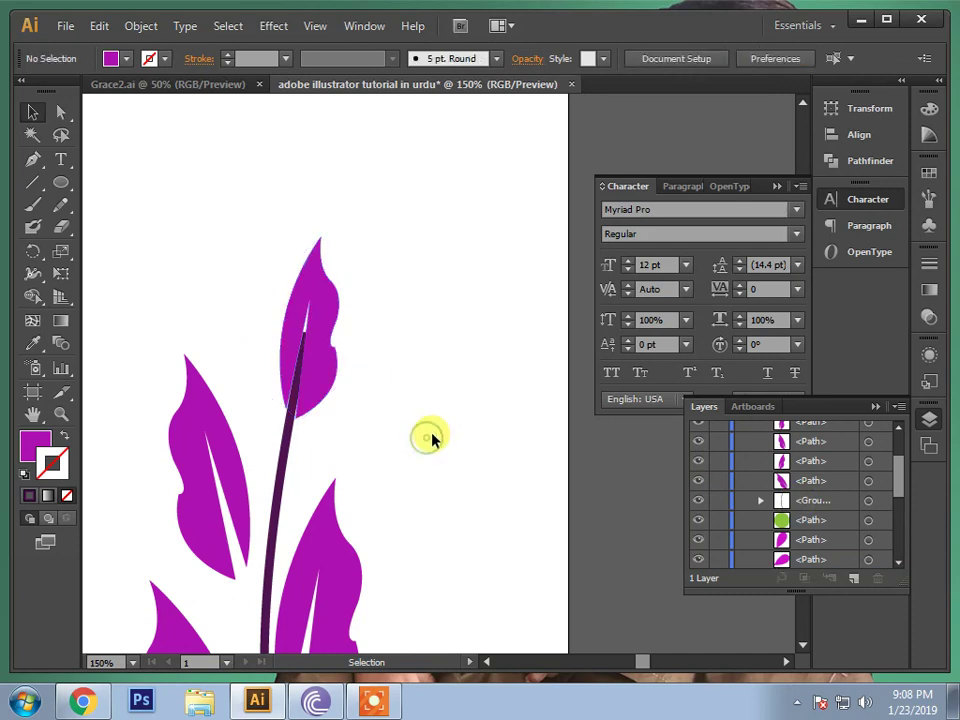
Shift the upper-left leaf about 8 px right, closer to the stem.
left_click(60, 412)
left_click(308, 376)
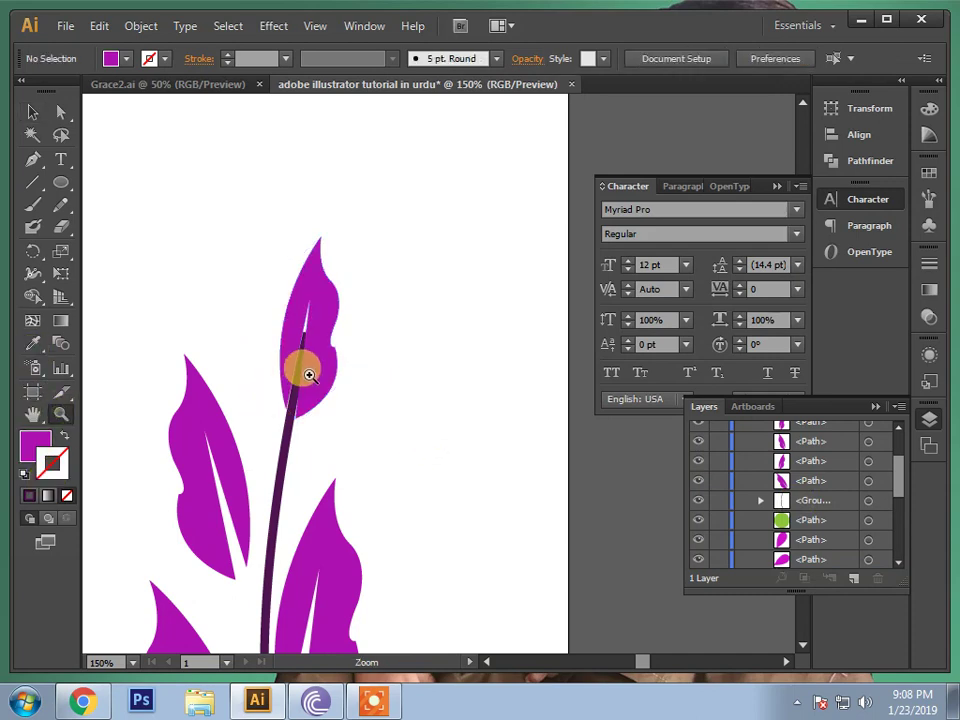
left_click(317, 454, "alt")
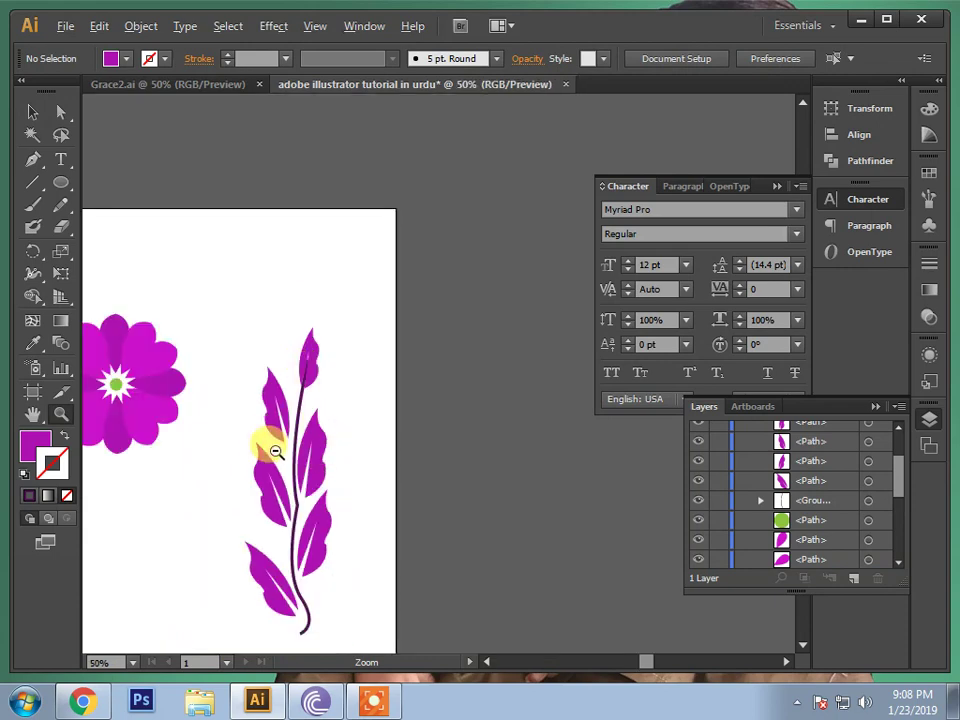
left_click(268, 446)
left_click(270, 449)
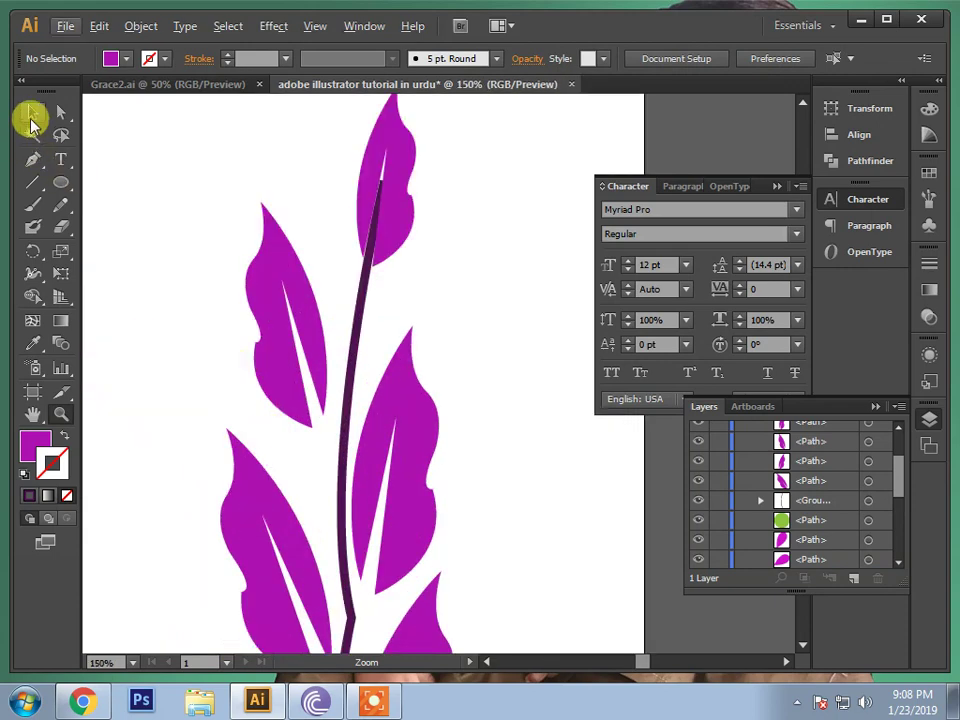
left_click(31, 112)
left_click_drag(271, 360, 280, 361)
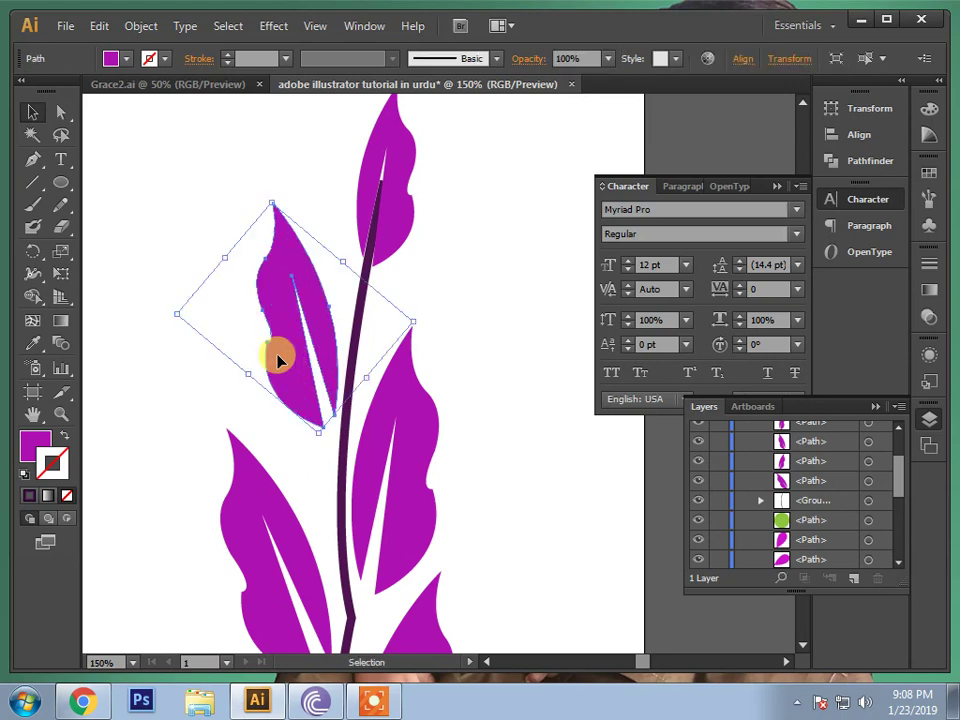
left_click(482, 316)
Zoom out to the whole artboard, then zoom in close on the leafy stem.
left_click(60, 413)
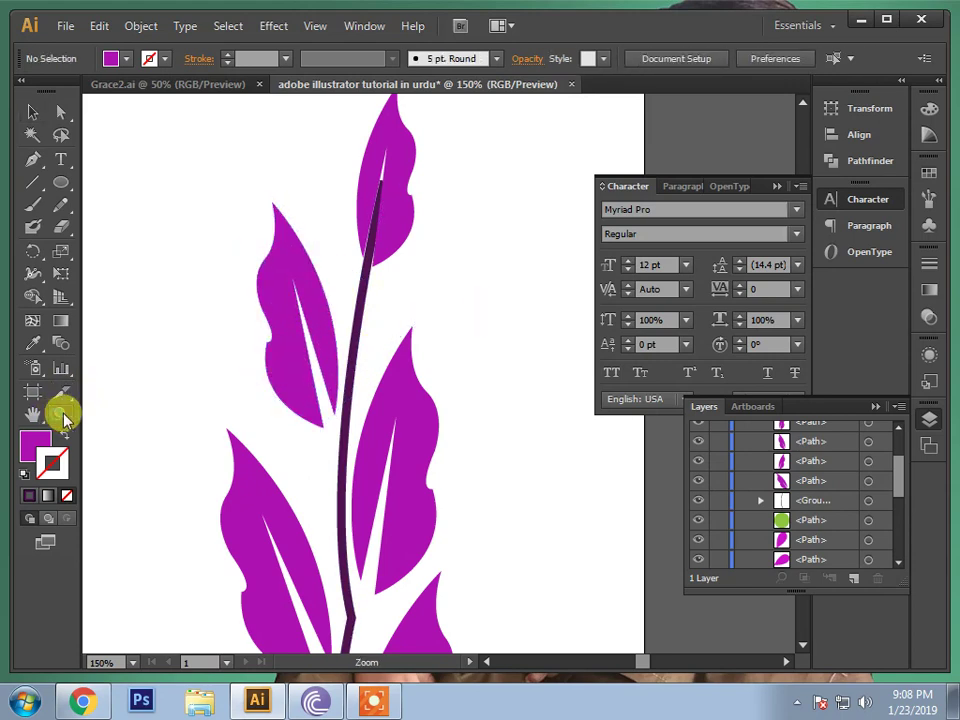
left_click(384, 402, "alt")
left_click(384, 402, "alt")
left_click(384, 402, "alt")
left_click(381, 393, "alt")
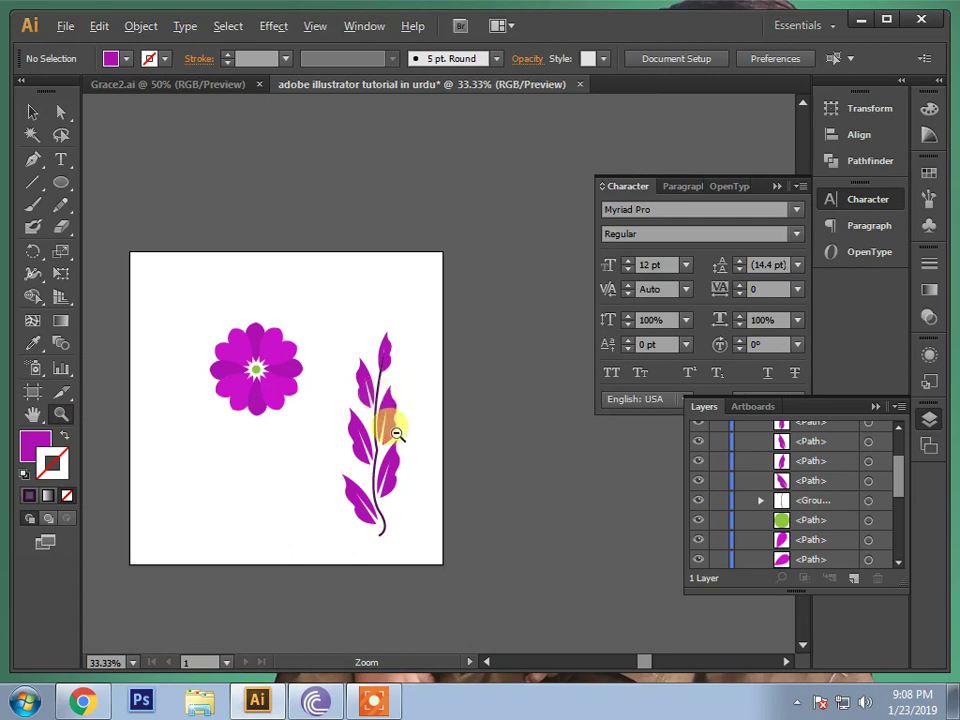
left_click(400, 538)
left_click(400, 538)
left_click(400, 538)
left_click(400, 538)
left_click(381, 407, "alt")
left_click(381, 407, "alt")
left_click(381, 407, "alt")
left_click(386, 392)
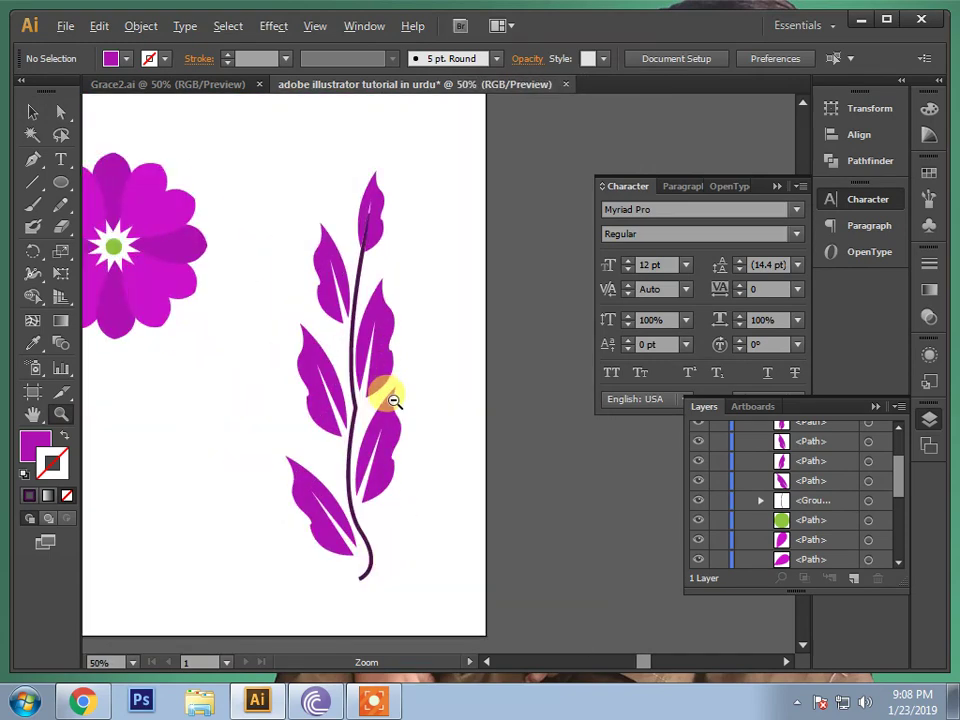
left_click(386, 390)
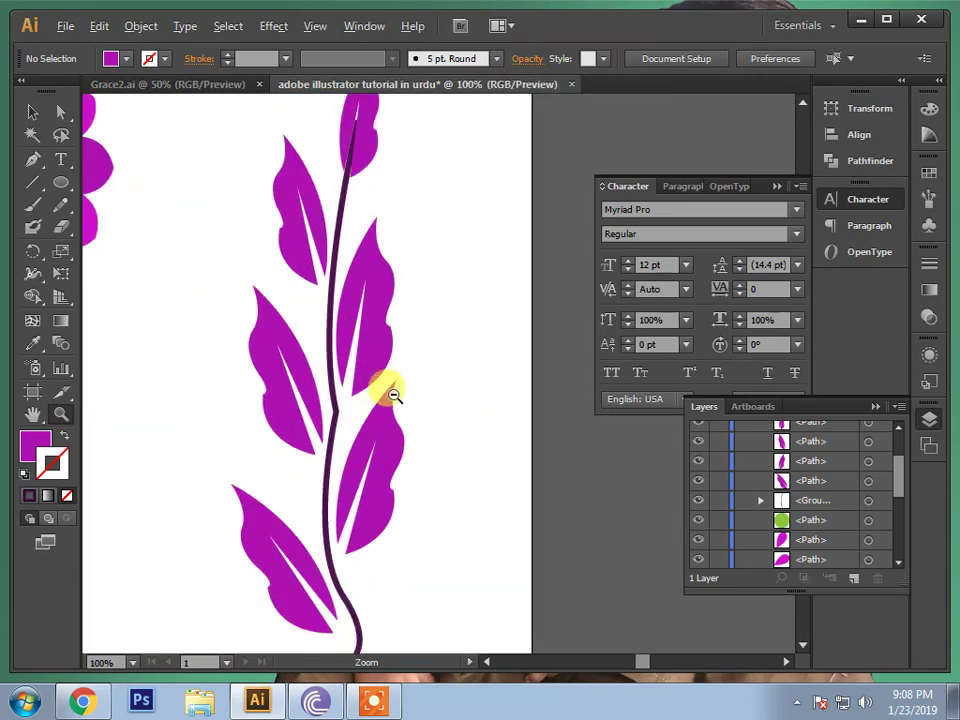
With the Paintbrush and a purple stroke, paint three short twigs joining leaf bases to the stem.
left_click(34, 204)
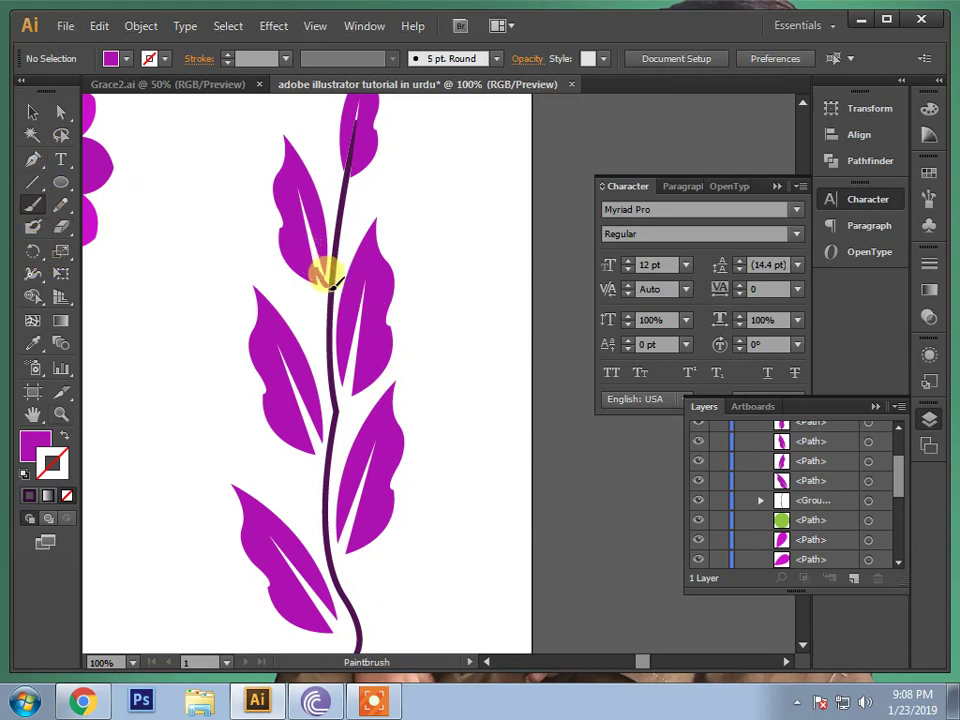
key("shift+x")
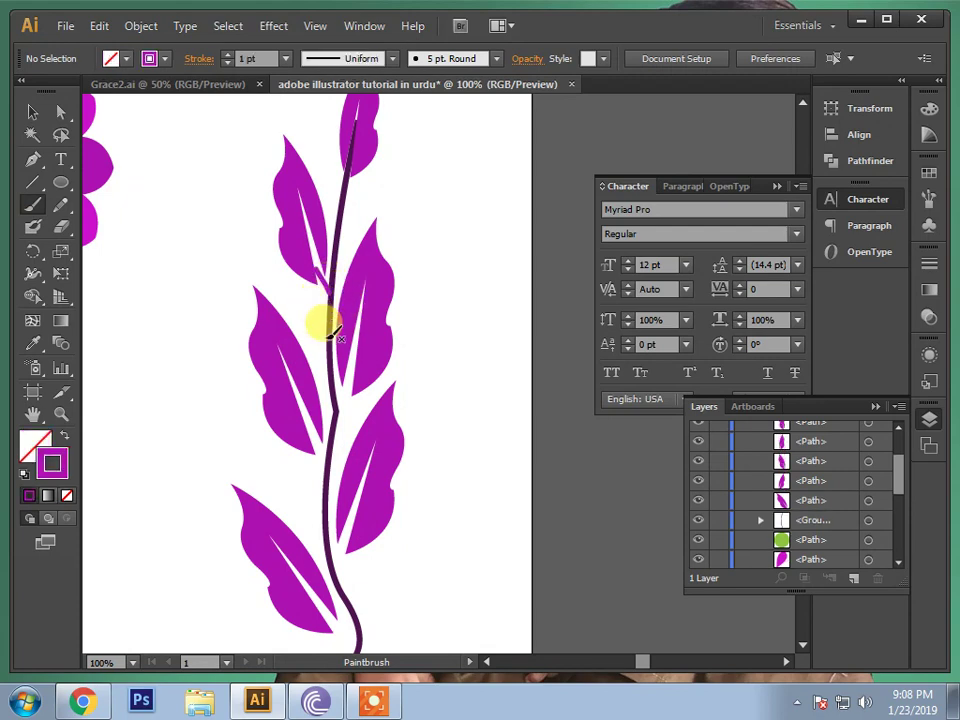
left_click(330, 330, "ctrl")
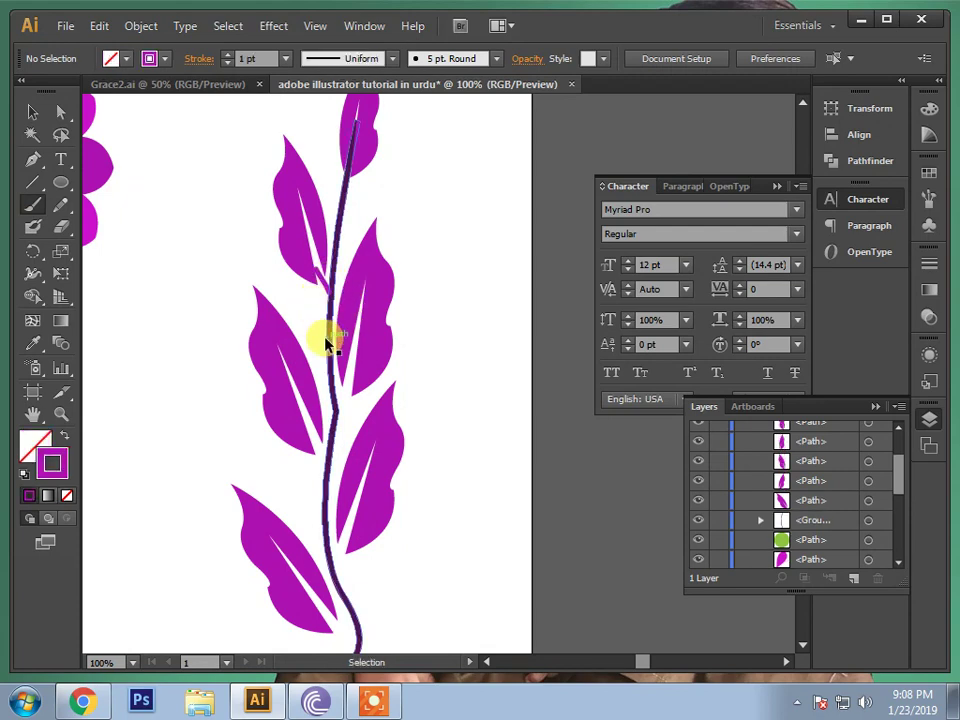
key("shift+x")
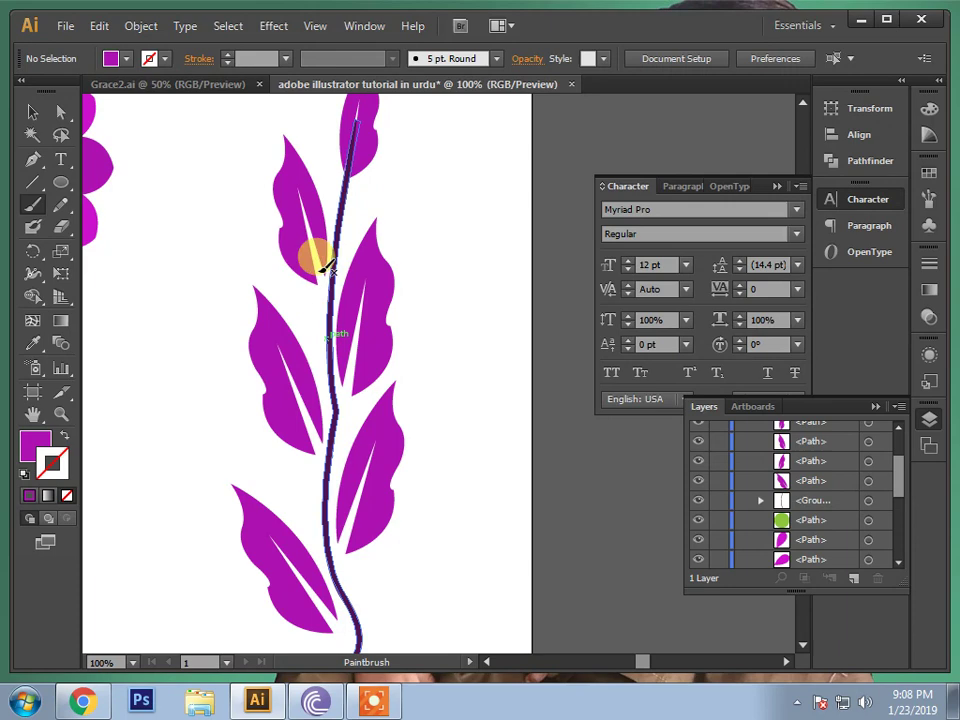
left_click_drag(324, 268, 326, 306)
key("shift+x")
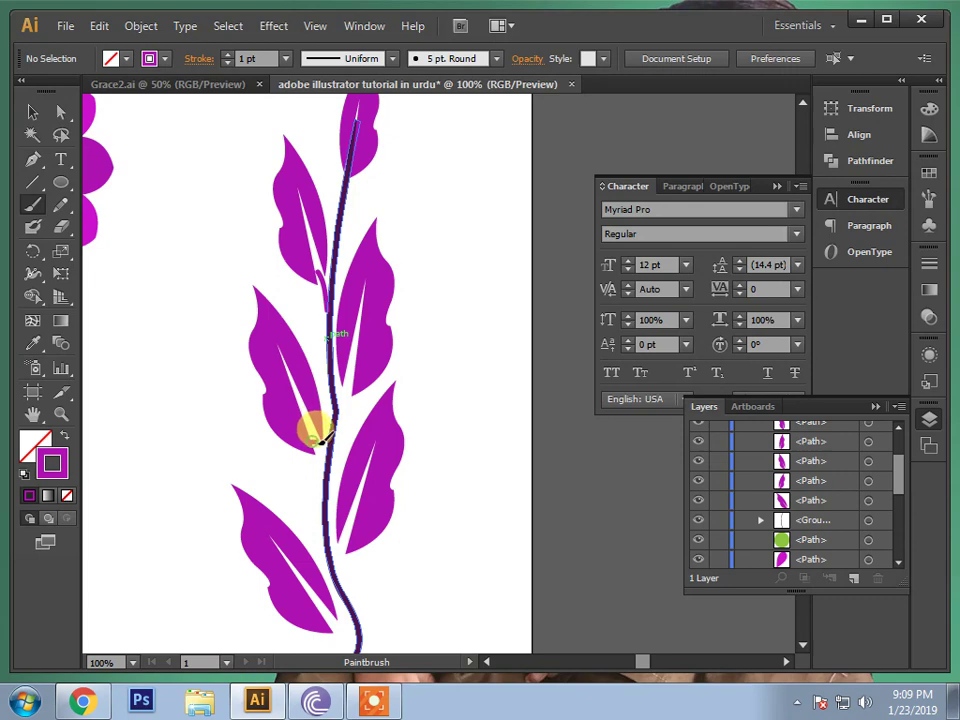
mouse_move(321, 440)
left_mouse_down()
mouse_move(329, 452)
mouse_move(358, 392)
mouse_move(324, 535)
mouse_move(335, 610)
mouse_move(360, 645)
left_mouse_up()
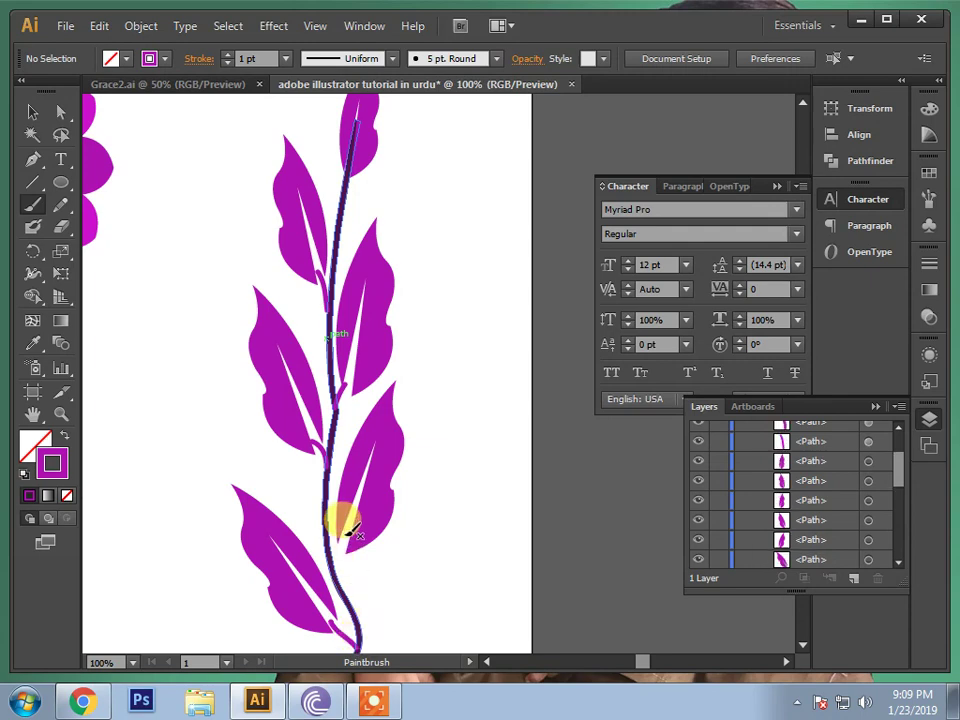
mouse_move(354, 530)
left_mouse_down()
mouse_move(338, 564)
mouse_move(378, 577)
left_mouse_up()
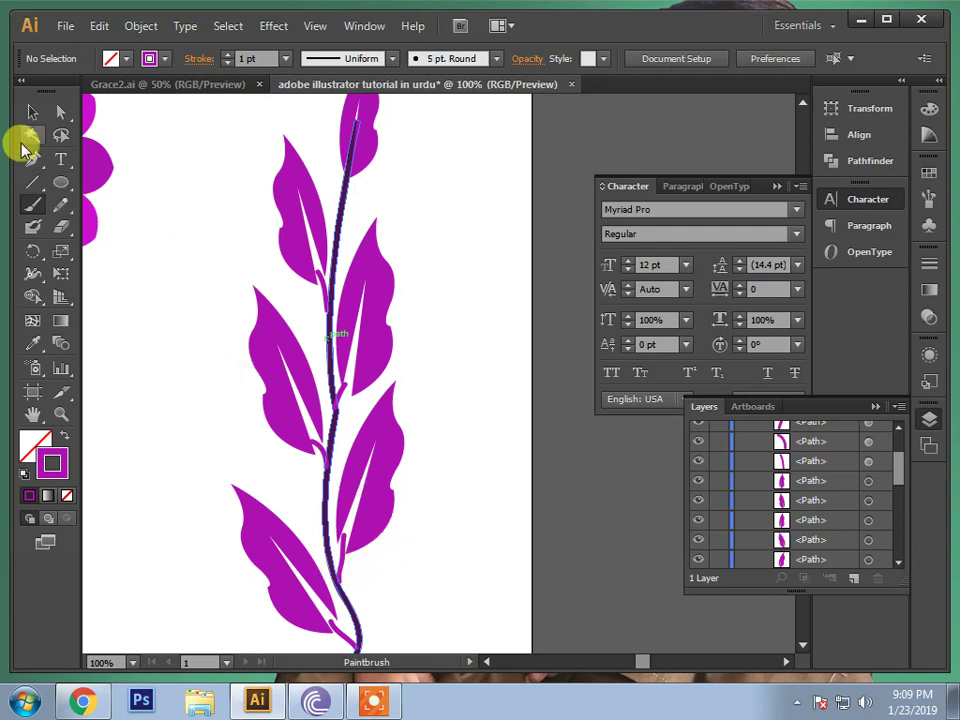
Select all five painted twigs together.
left_click(30, 113)
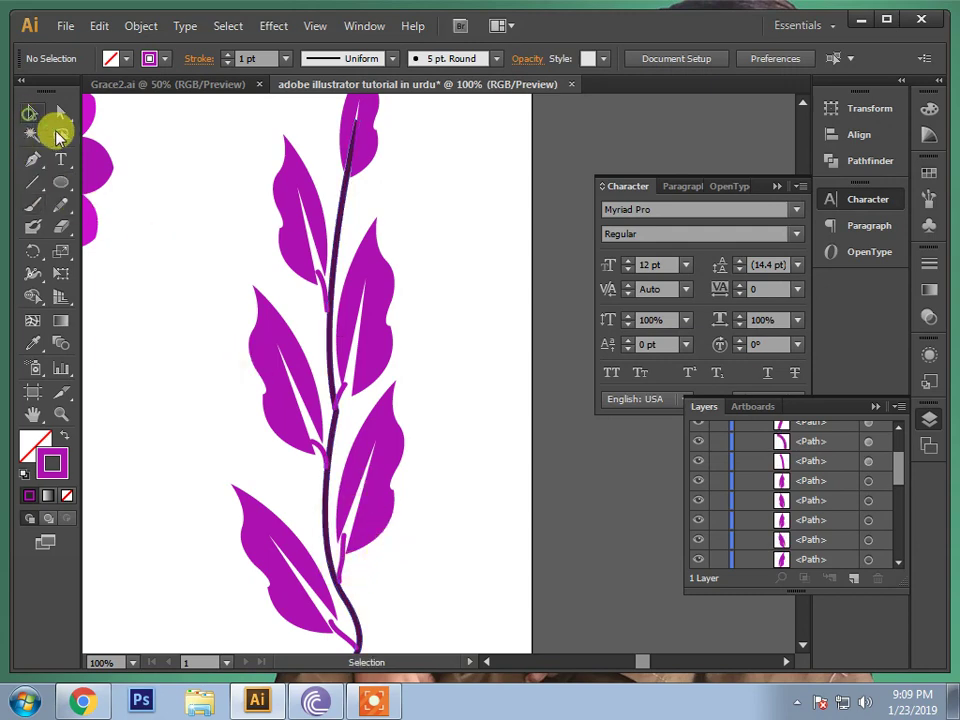
left_click(327, 291)
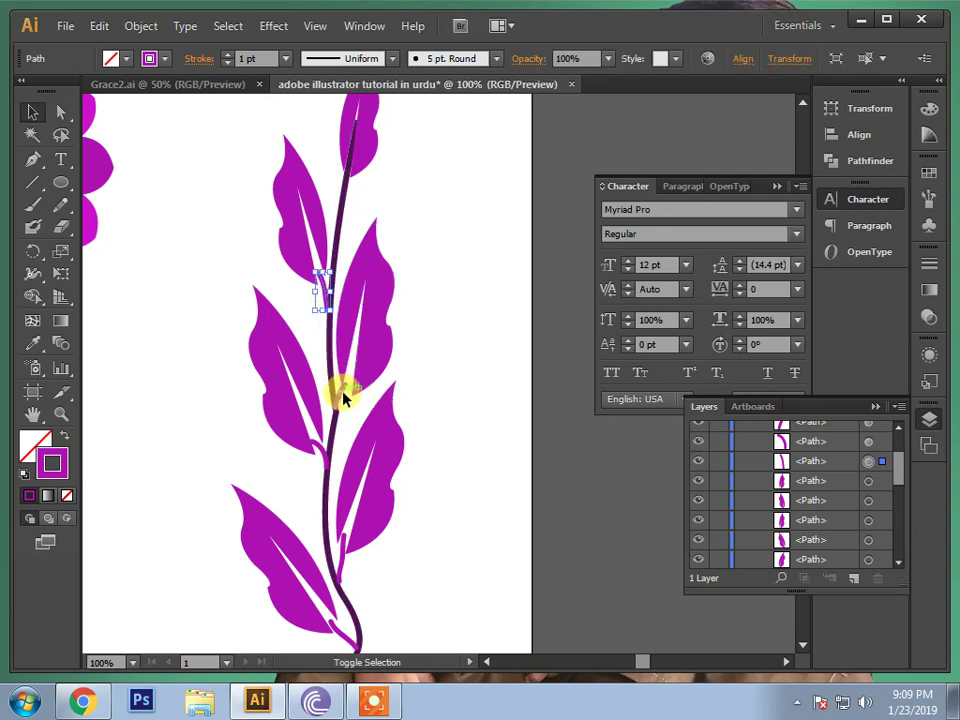
left_click(340, 395, "shift")
left_click(321, 450, "shift")
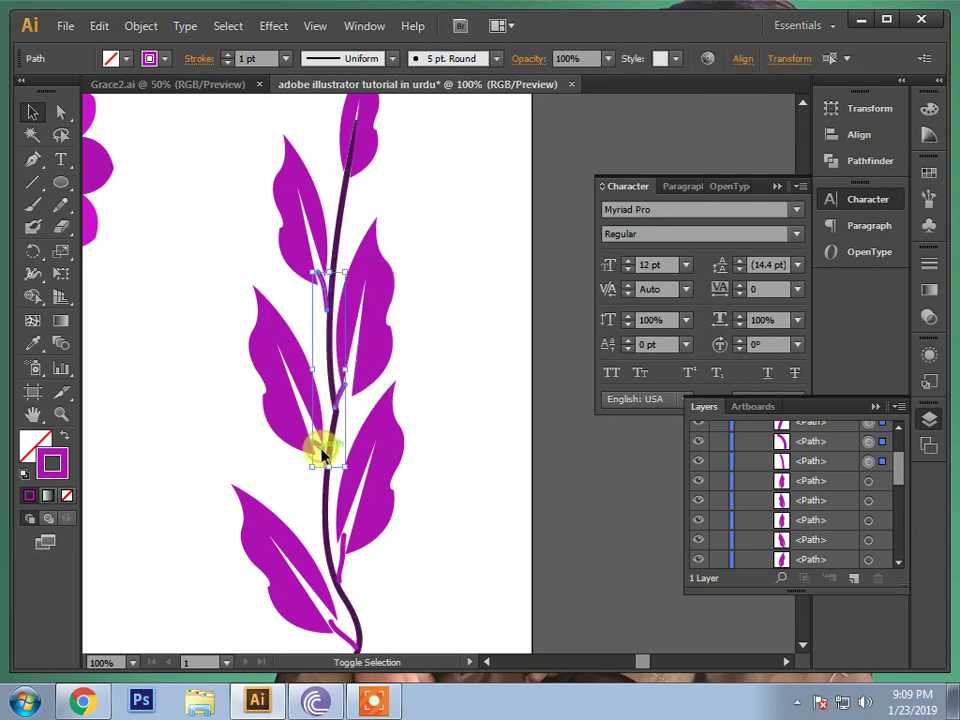
left_click(343, 565, "shift")
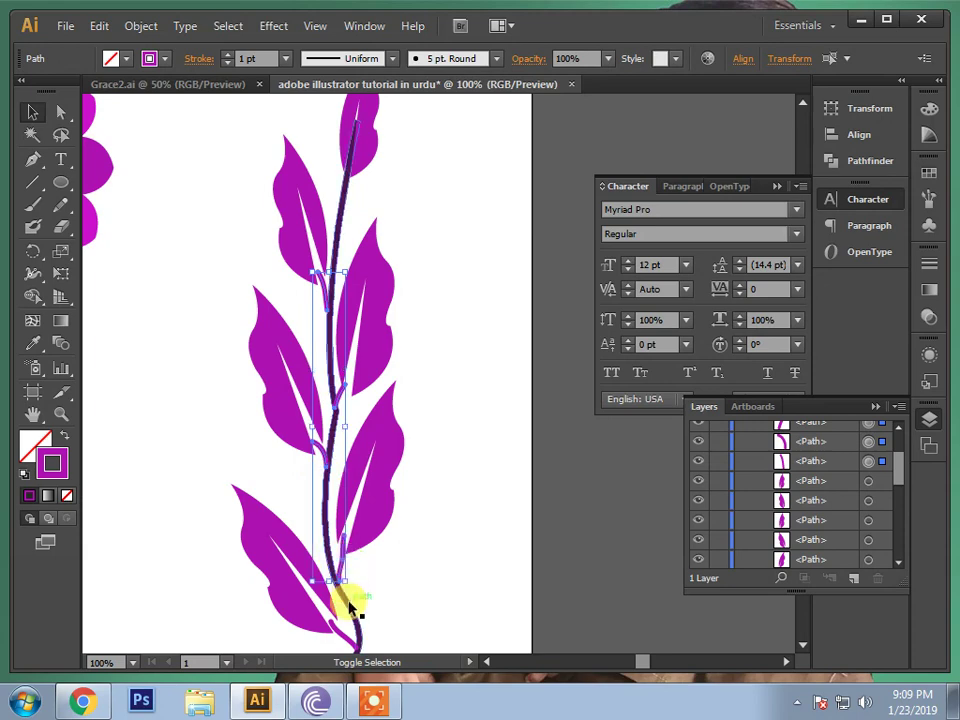
left_click(338, 637, "shift")
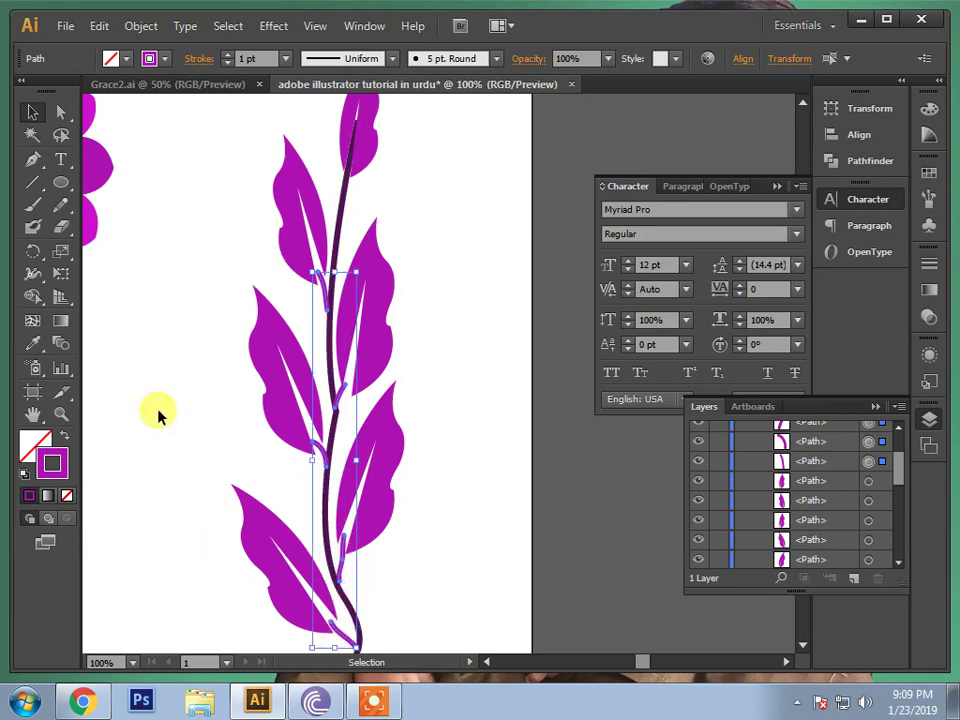
Sample the stem's dark purple onto the twigs and swap their fill and stroke.
left_click(40, 344)
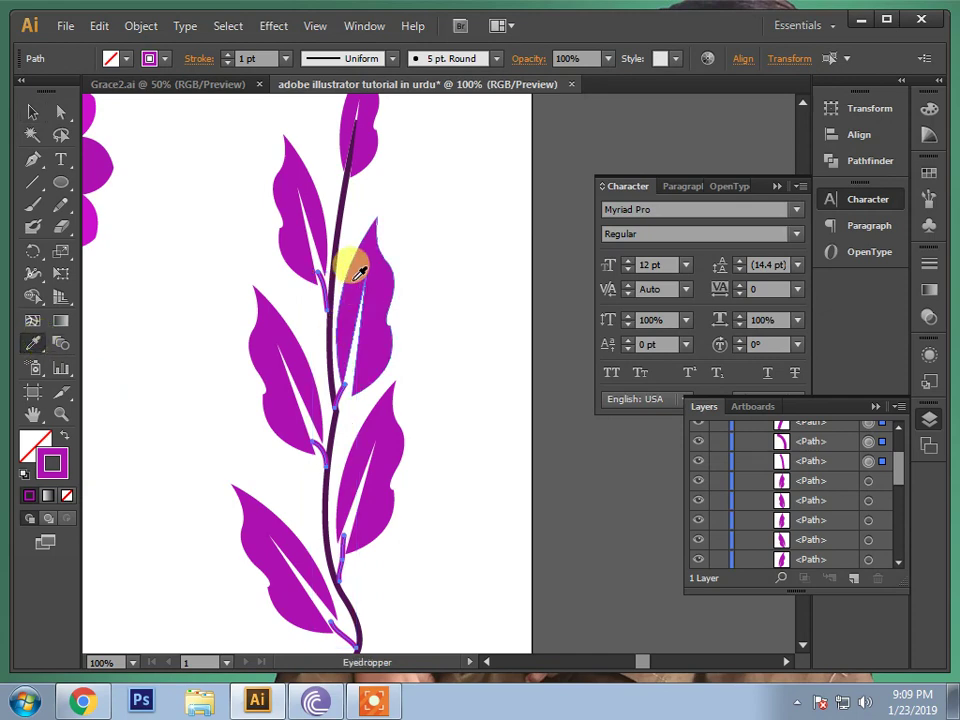
left_click(340, 237)
left_click(341, 224)
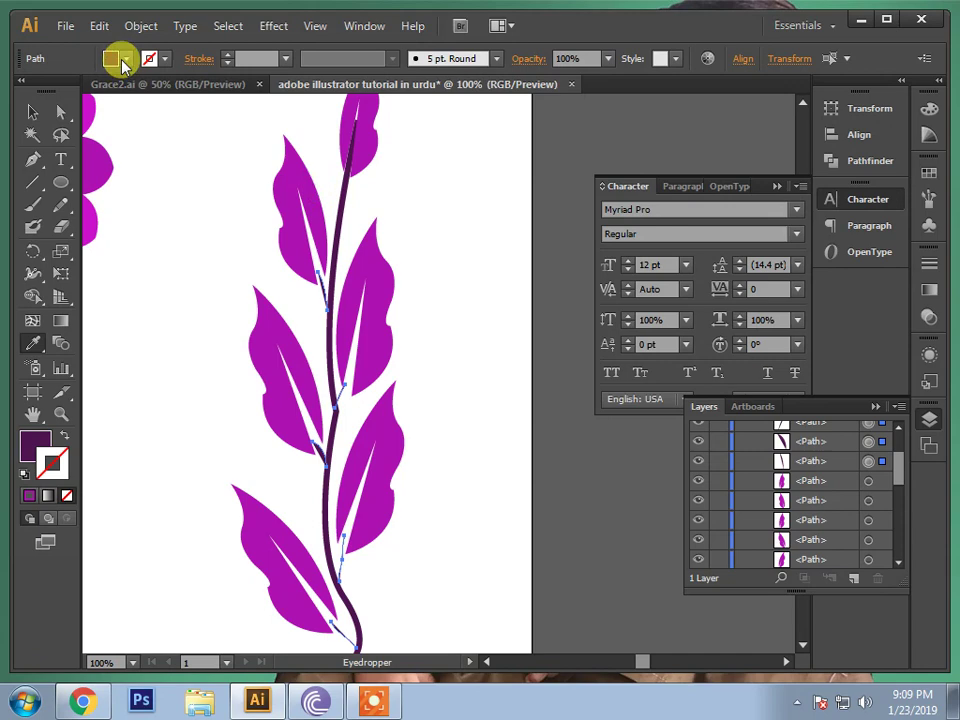
key("shift+x")
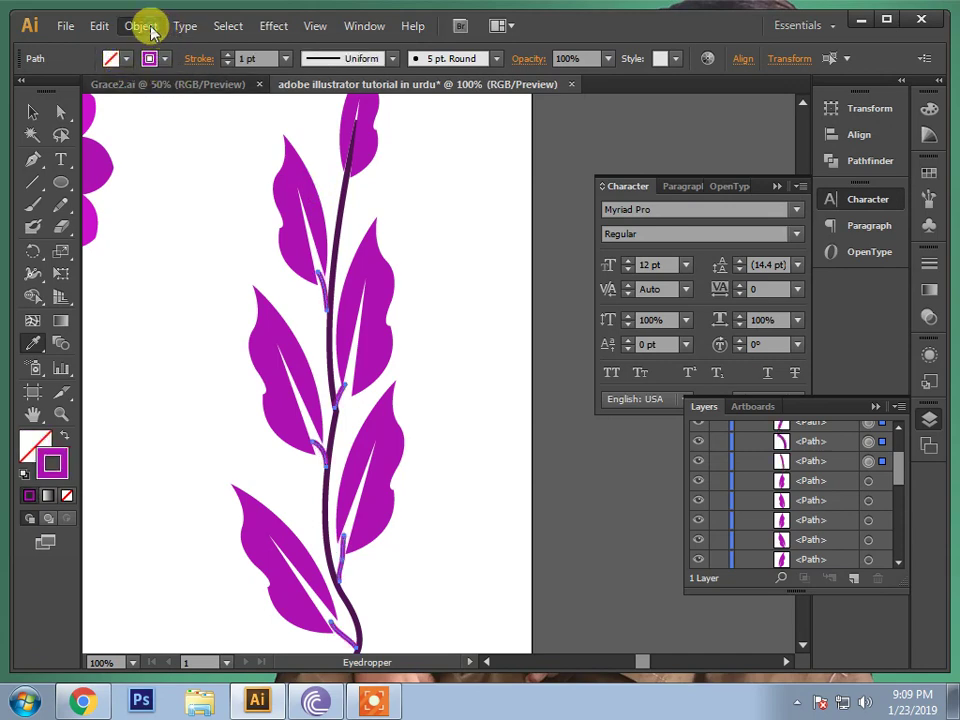
left_click(141, 26)
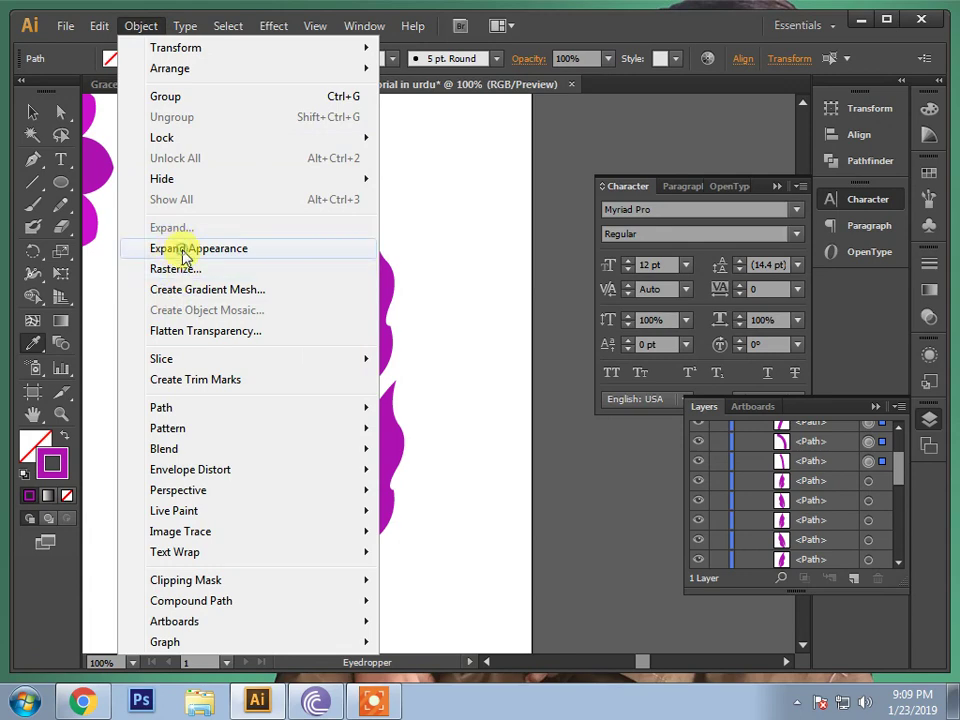
Expand the twigs' brush appearance, fill them dark purple, and select the entire stem with twigs.
left_click(183, 256)
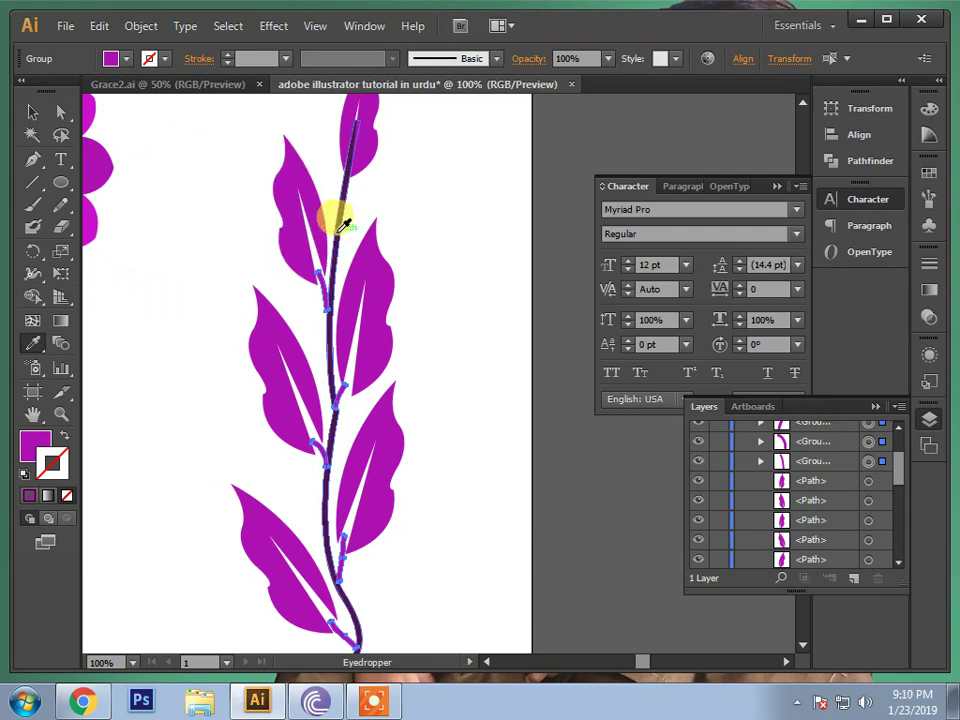
left_click(343, 226)
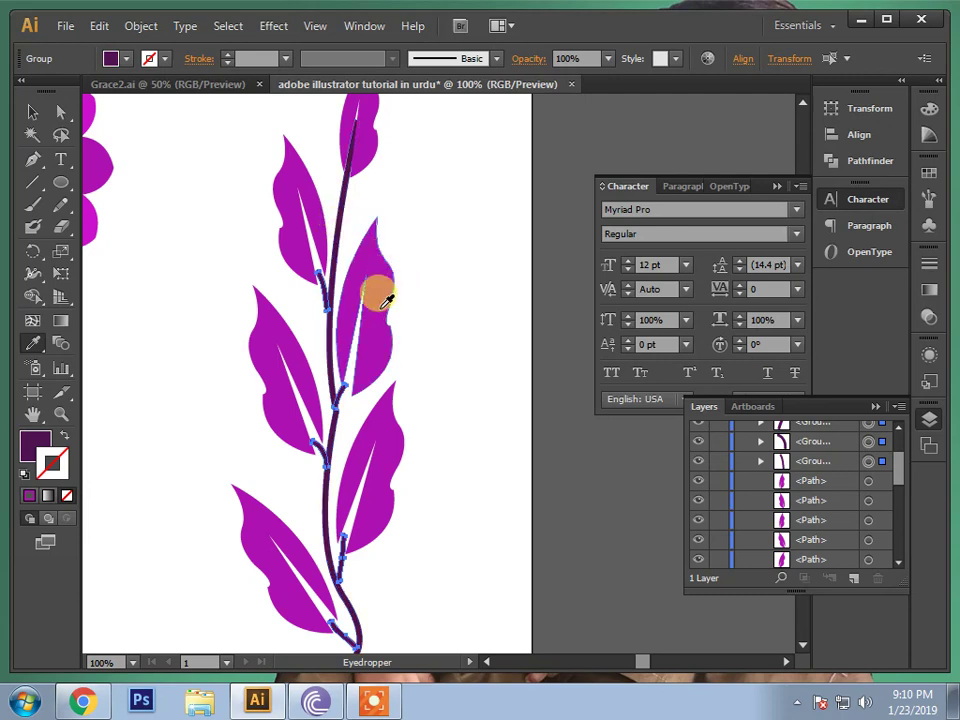
left_click(33, 110)
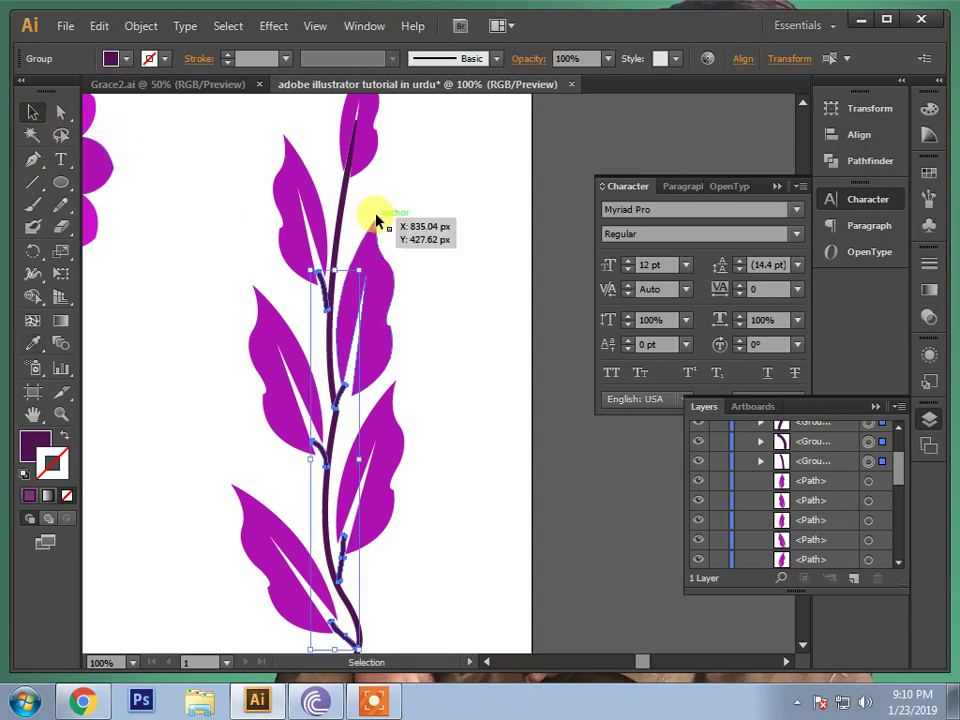
left_click(350, 208)
left_click(346, 207, "shift")
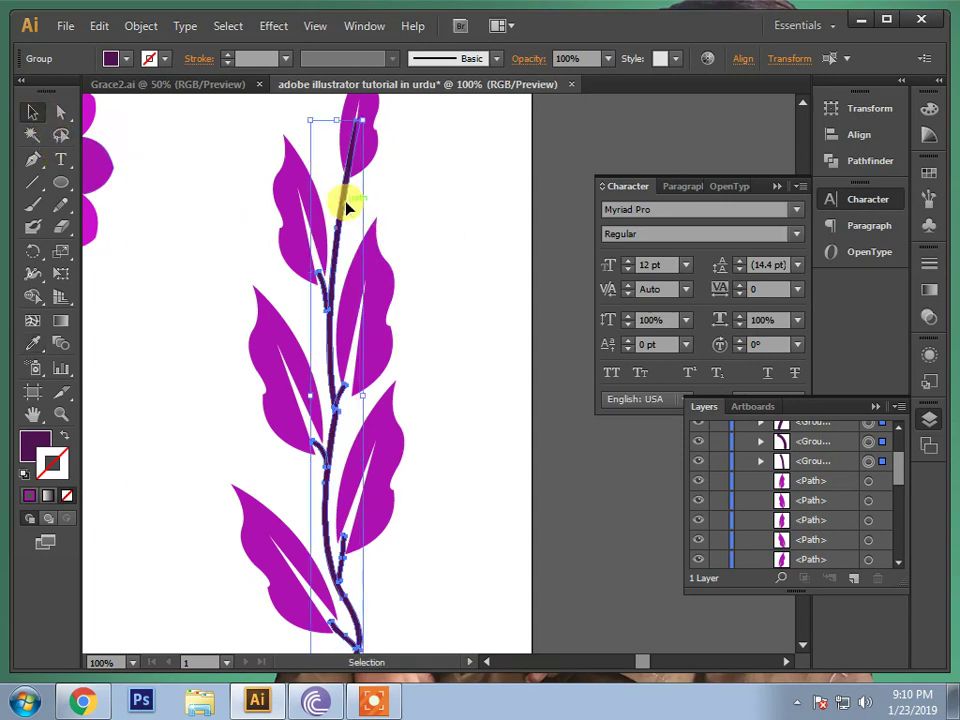
left_click(860, 162)
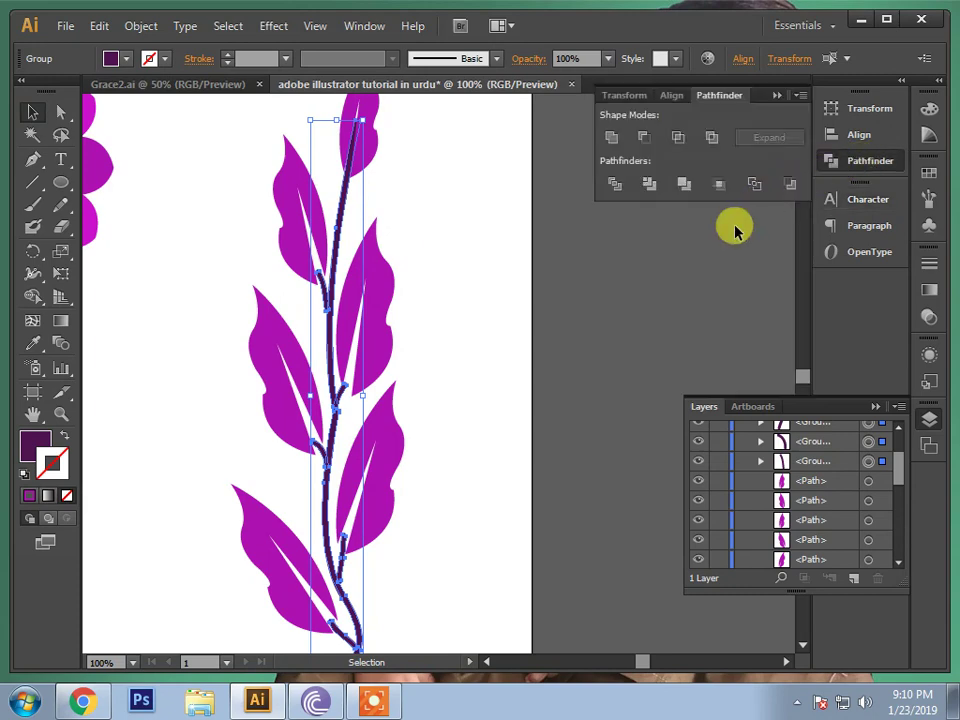
Merge the stem and twig shapes into one path with Pathfinder.
left_click(688, 187)
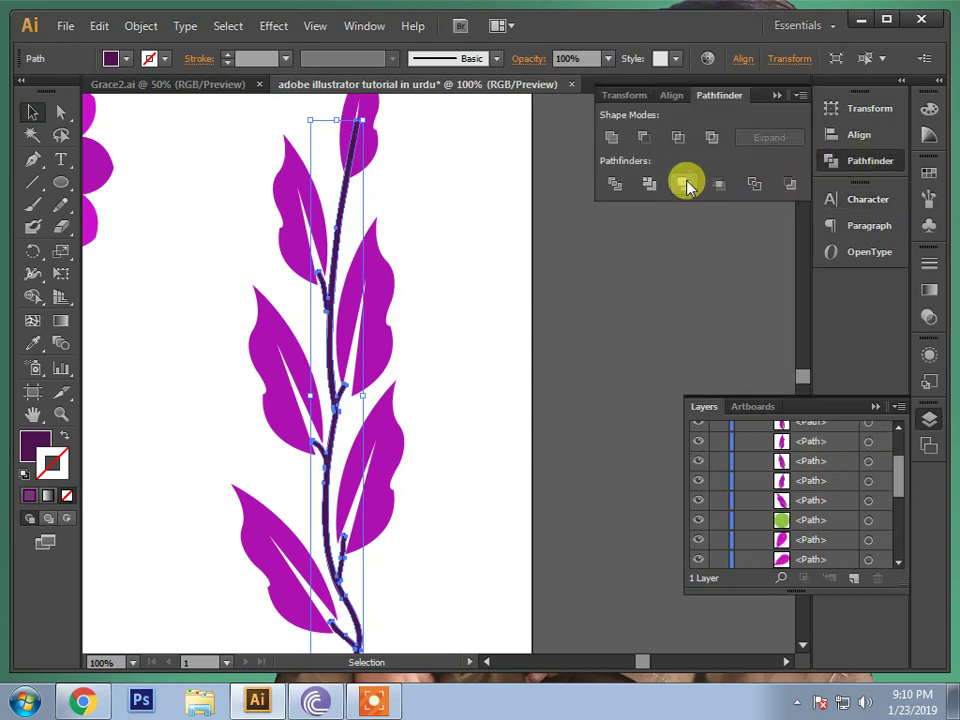
left_click(449, 315)
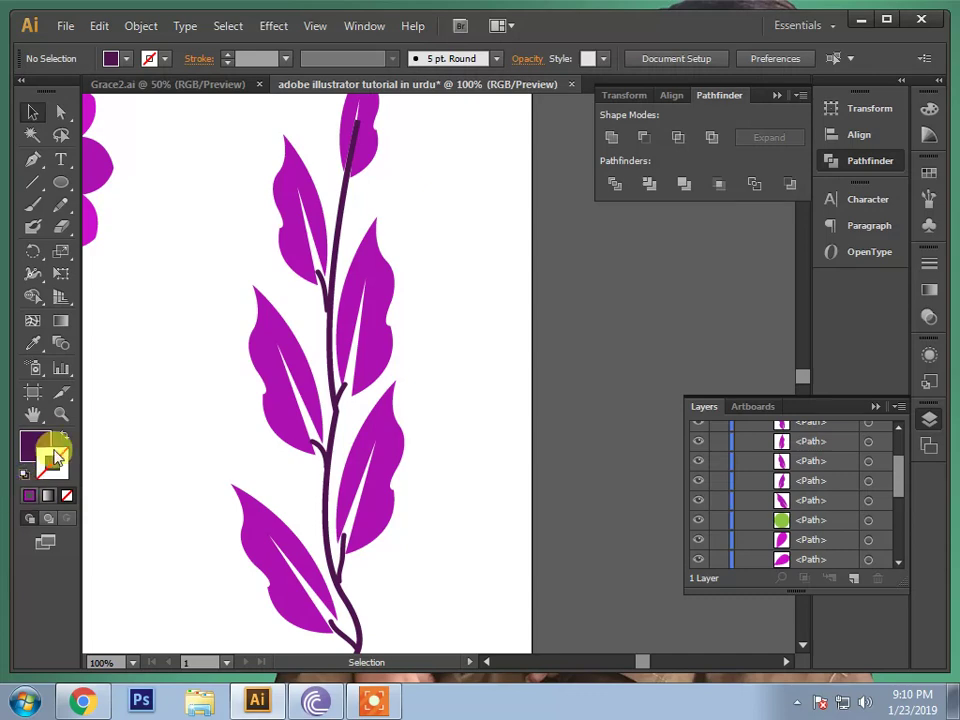
left_click(60, 413)
left_click(358, 370, "alt")
left_click(358, 370, "alt")
left_click(357, 368, "alt")
left_click(357, 366, "alt")
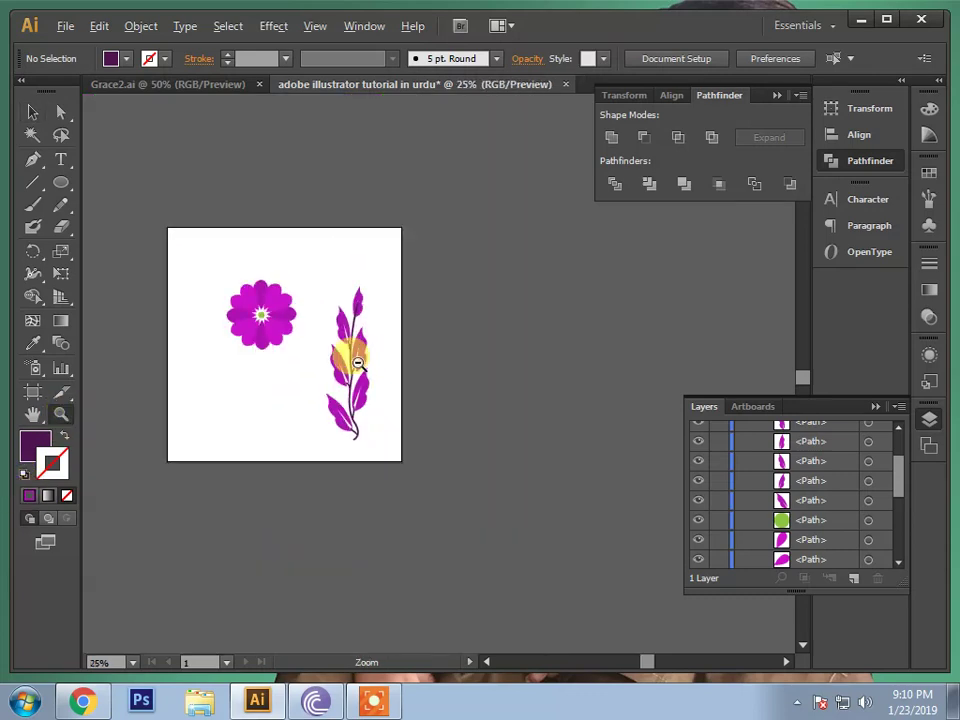
left_click(356, 360, "alt")
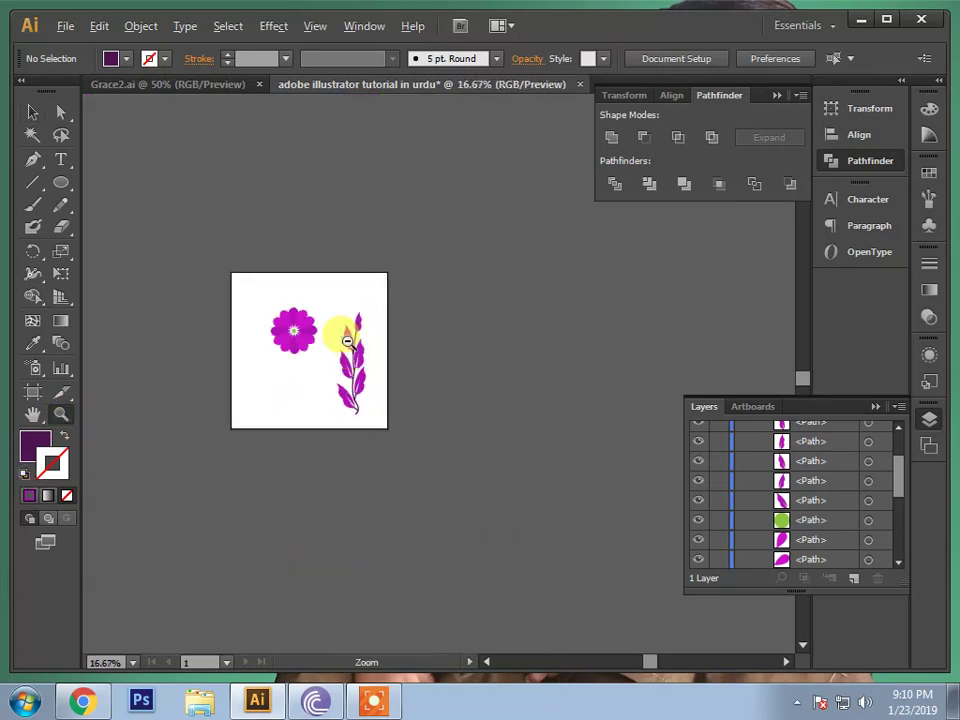
left_click(345, 336)
left_click(344, 333)
left_click(343, 332)
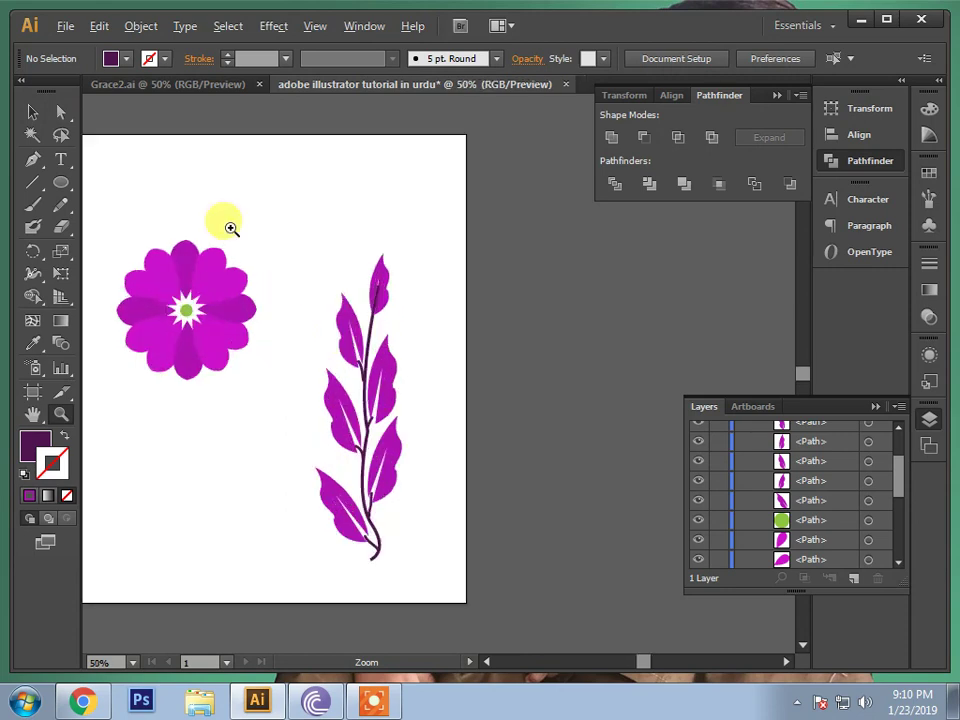
Select the six magenta leaves along the branch, from lower-left to the top bud.
left_click(31, 110)
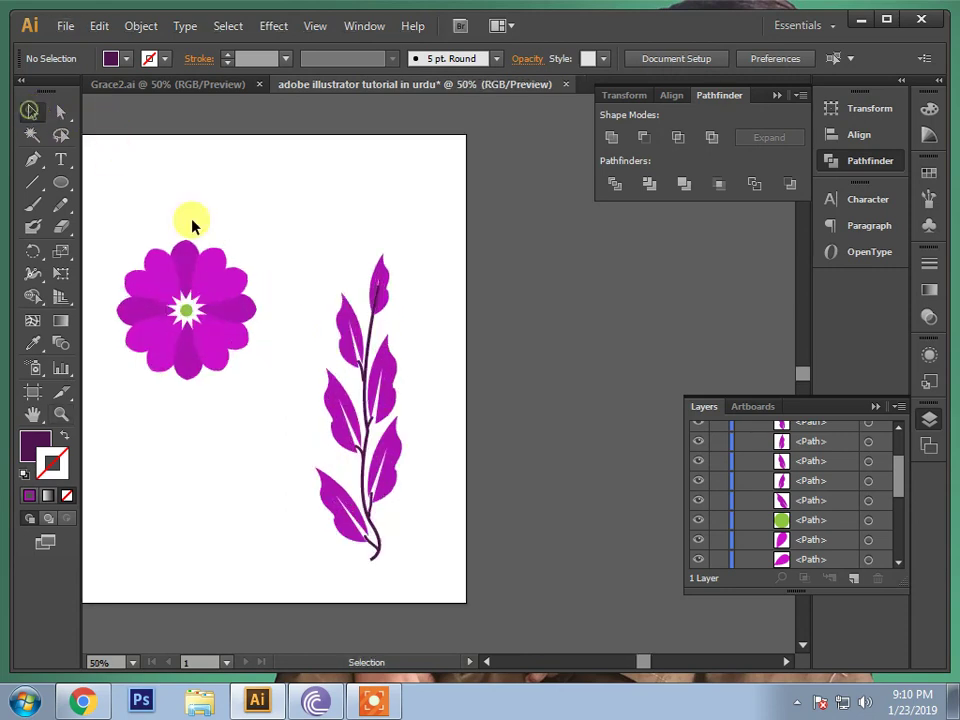
left_click(332, 491)
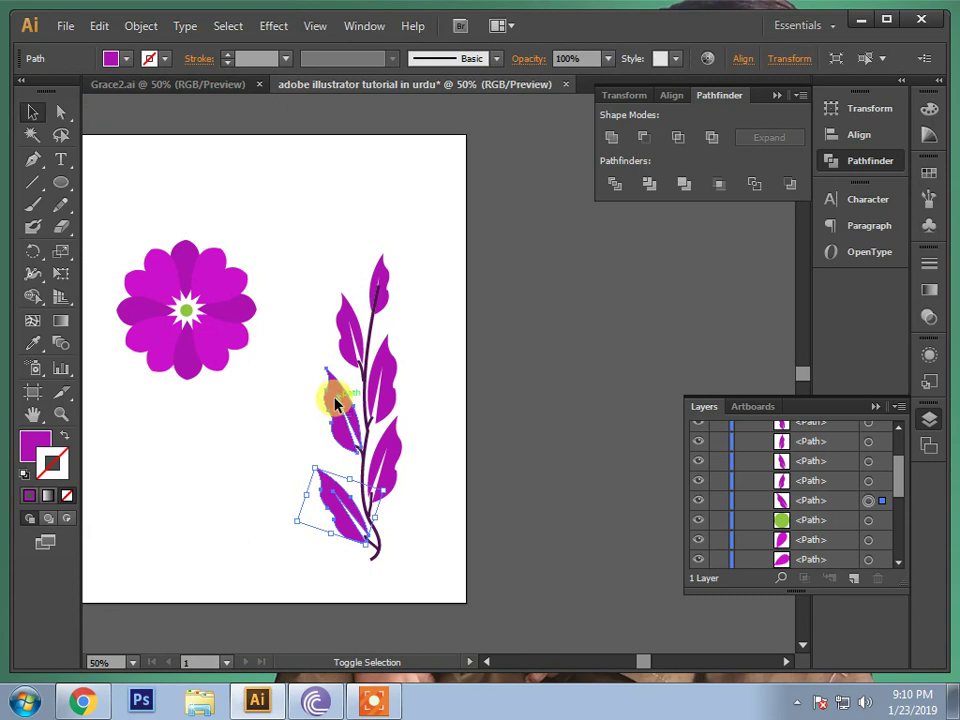
left_click(336, 404, "shift")
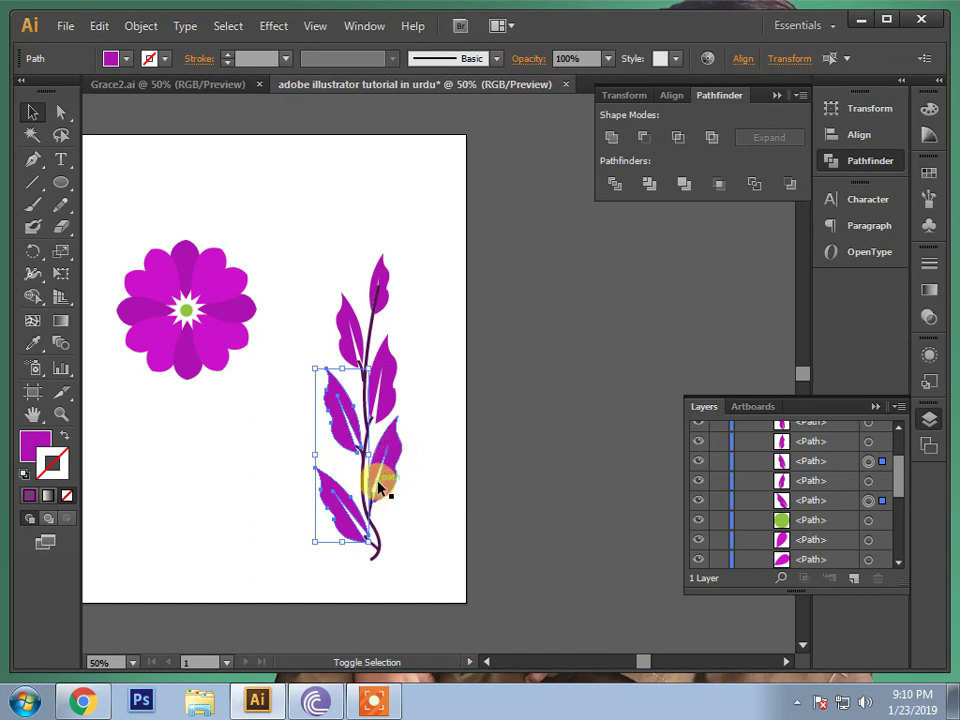
left_click(391, 491, "shift")
left_click(393, 397, "shift")
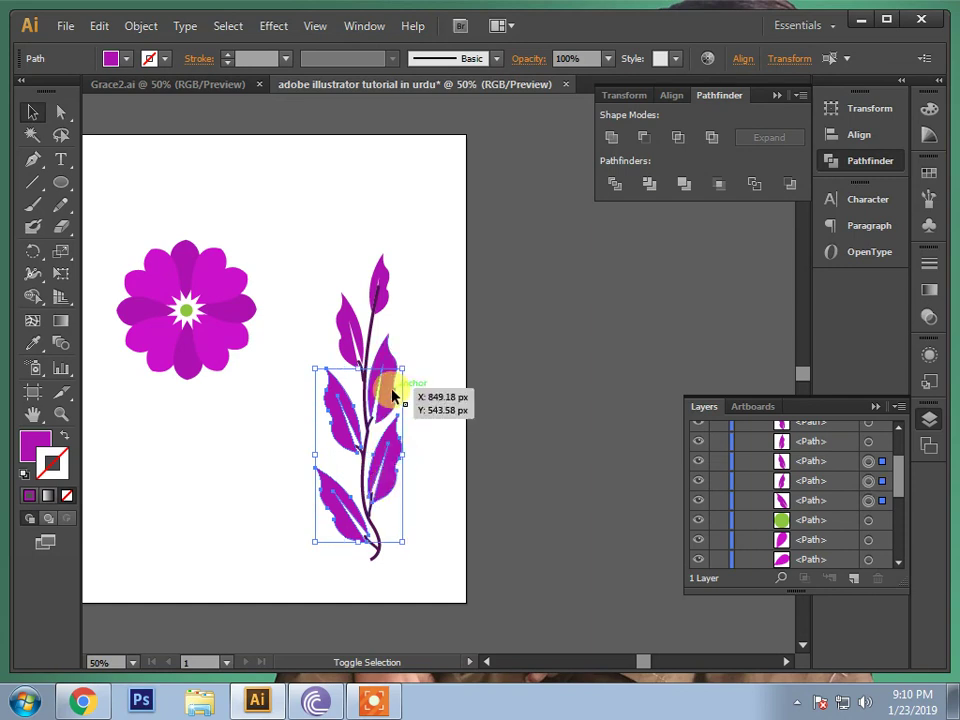
left_click(351, 352, "shift")
left_click(381, 279, "shift")
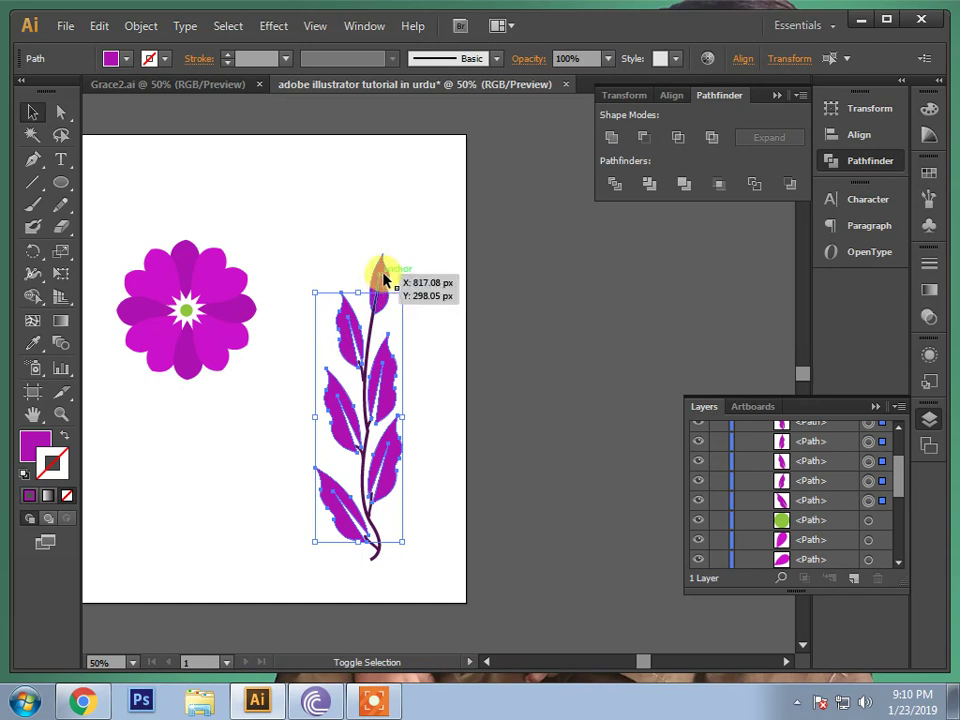
Fill the selected leaves with a light green swatch, then marquee-select the whole branch.
left_click(126, 60)
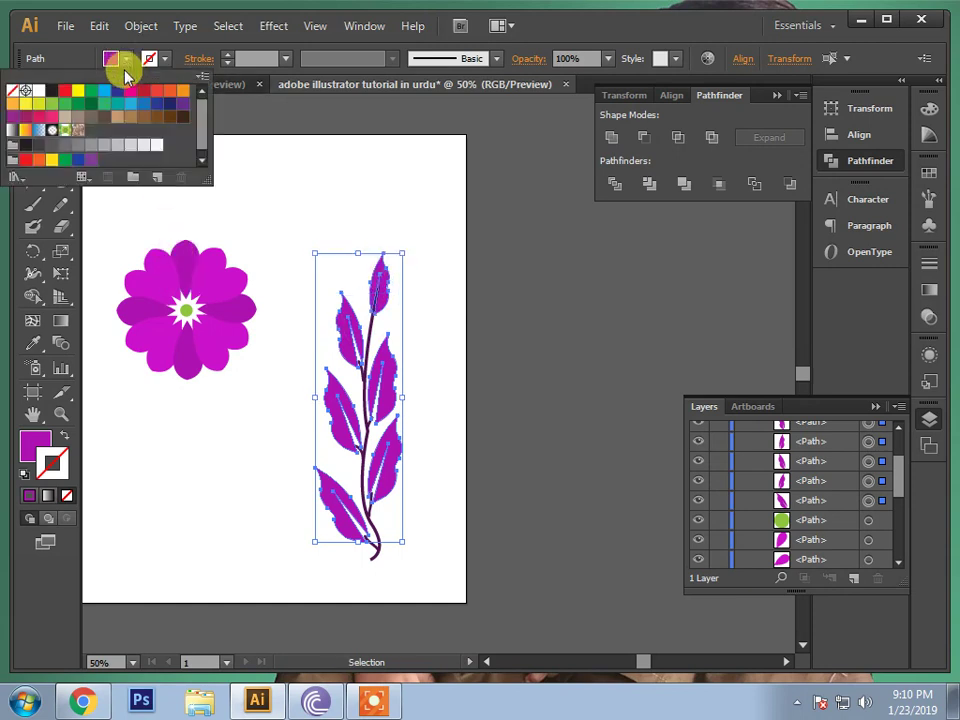
left_click(53, 104)
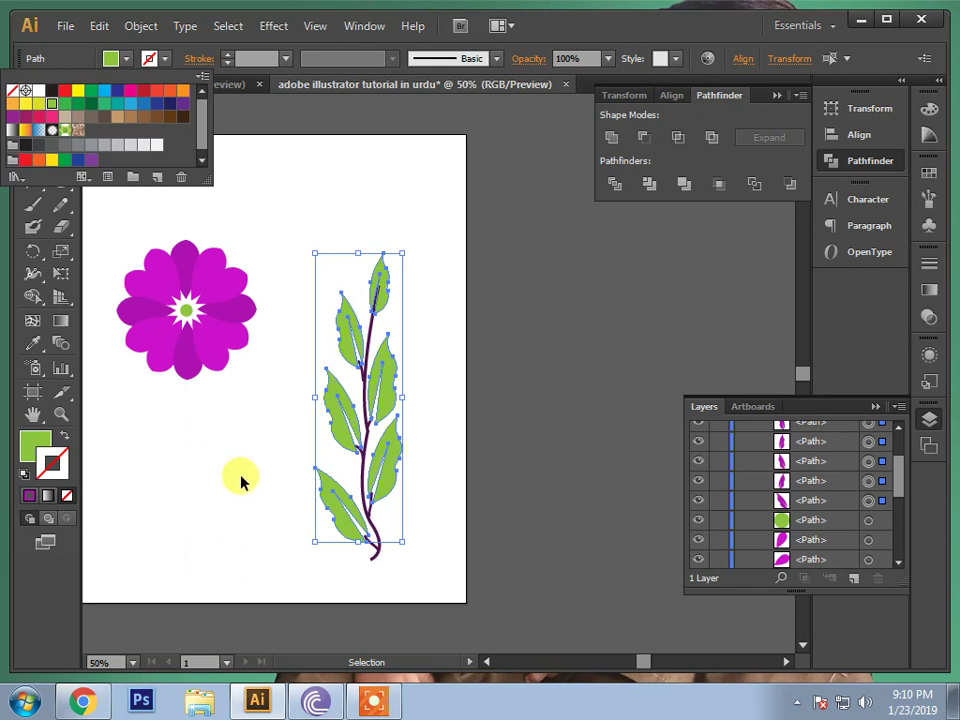
left_click(432, 480)
left_click(432, 480)
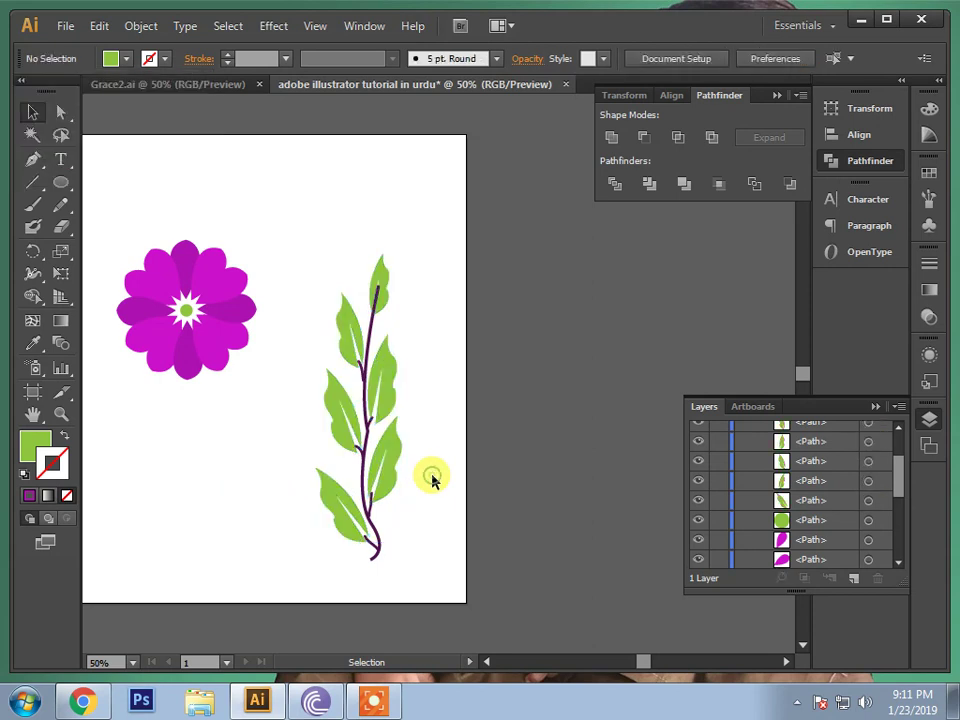
left_click_drag(312, 248, 447, 583)
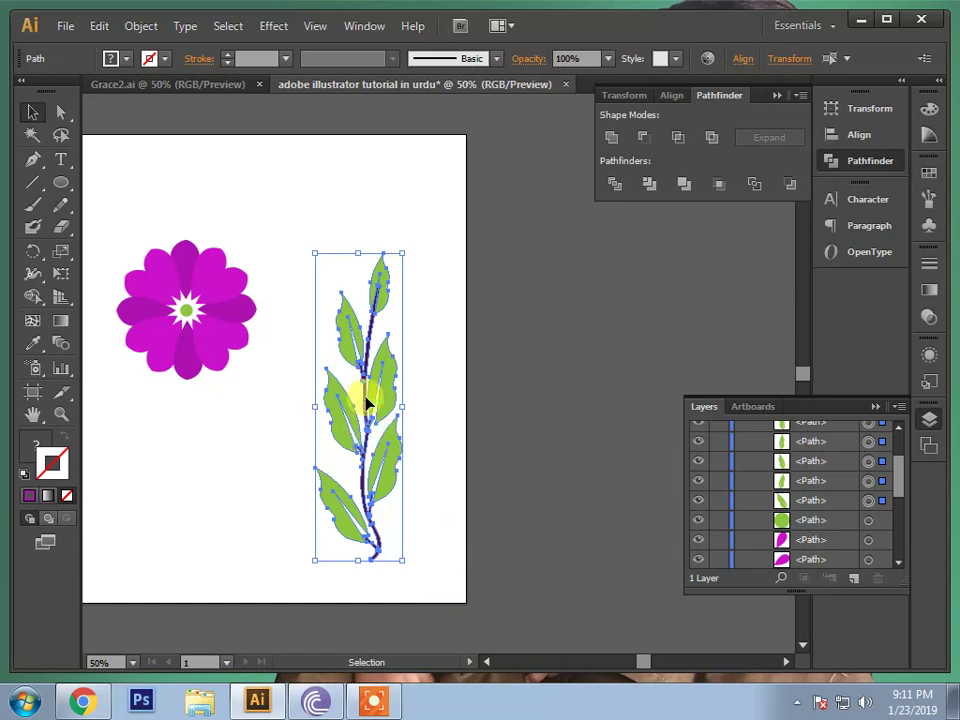
Group the branch, shorten it, and move it up beside the flower near the right edge.
right_click(364, 369)
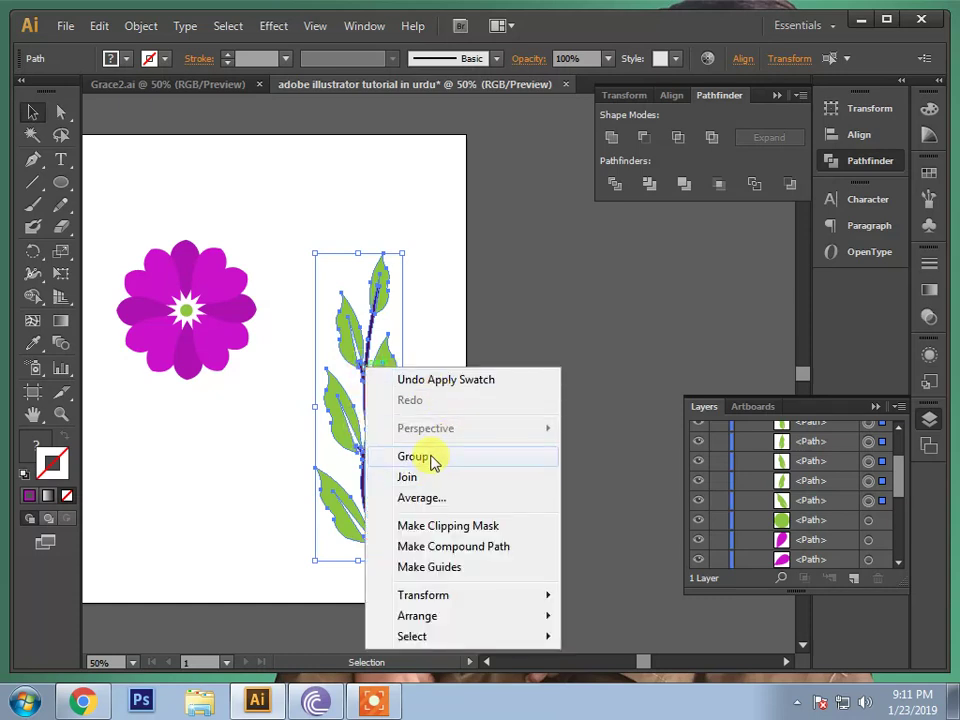
left_click(414, 456)
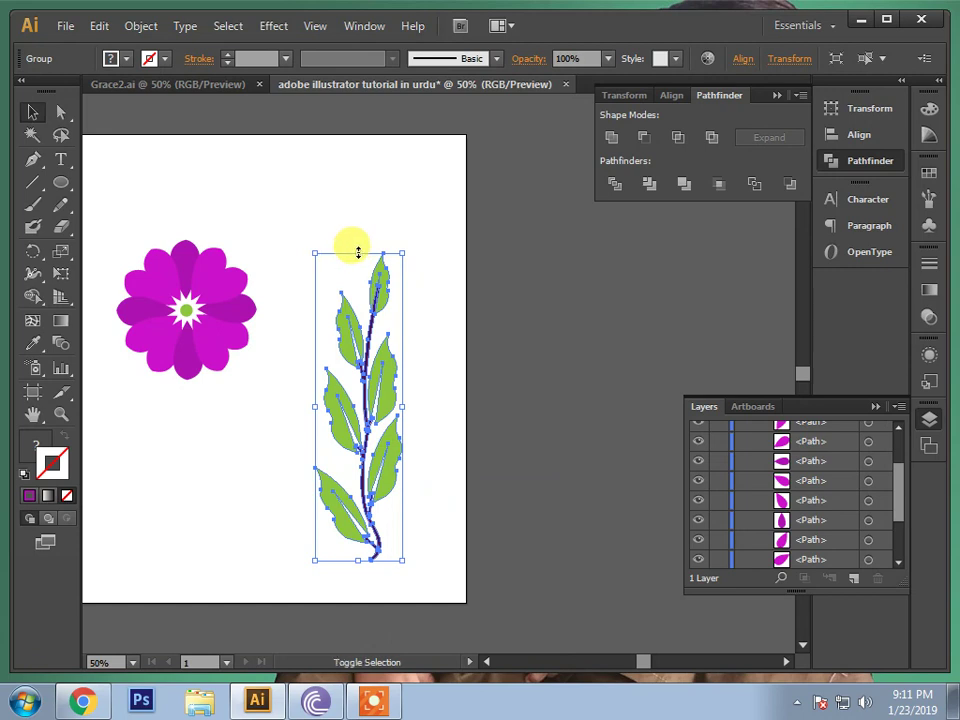
left_click_drag(358, 253, 359, 330)
mouse_move(369, 452)
left_mouse_down()
mouse_move(412, 470)
mouse_move(437, 515)
left_mouse_up()
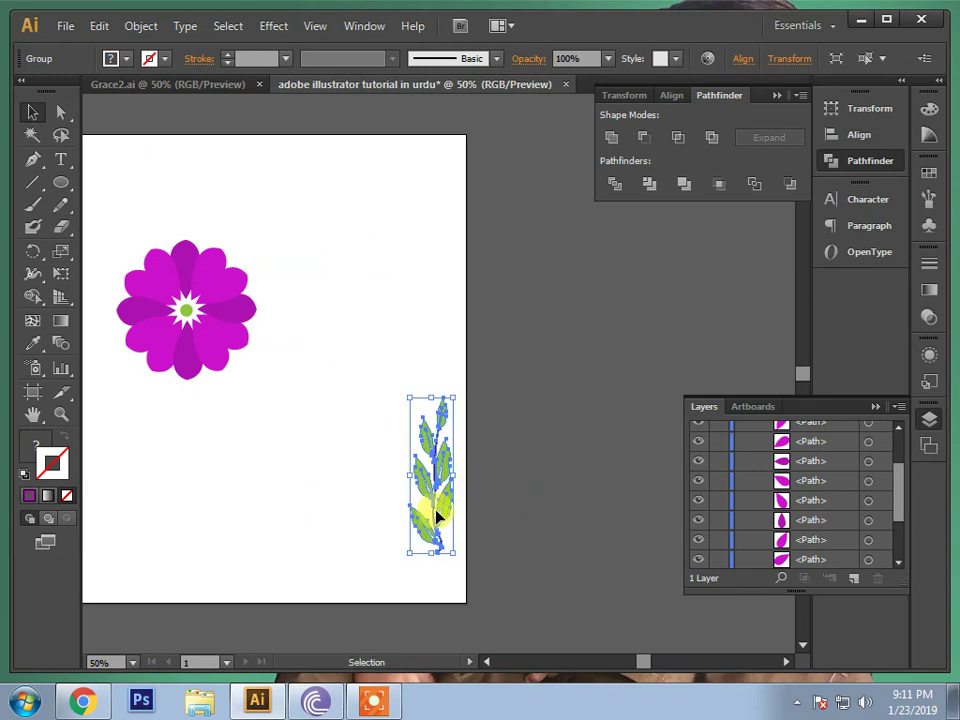
left_click_drag(444, 484, 432, 330)
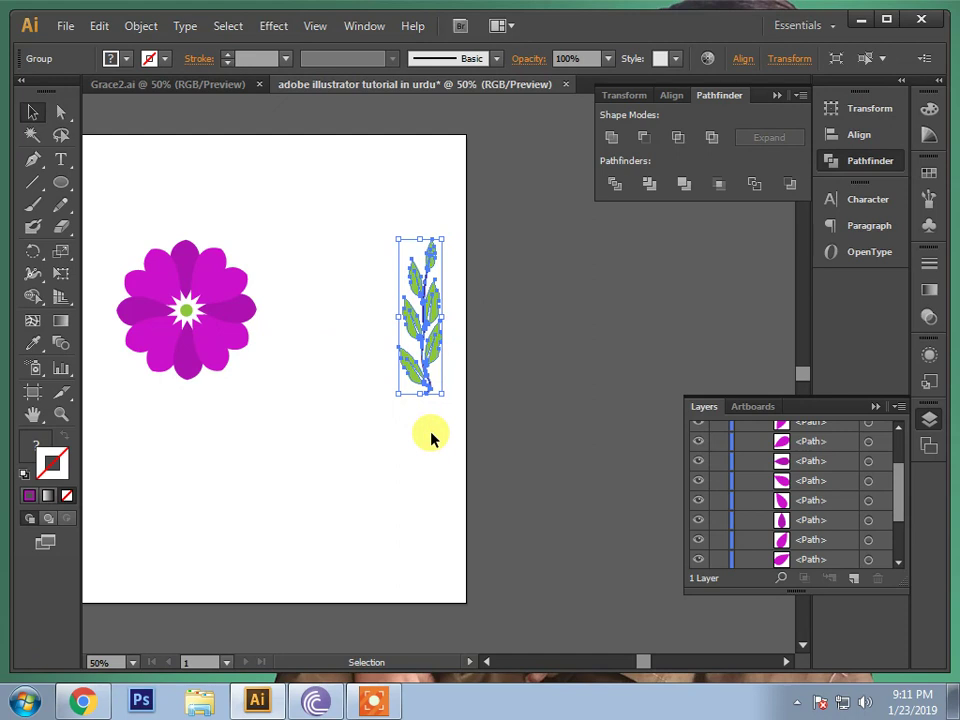
left_click(432, 438)
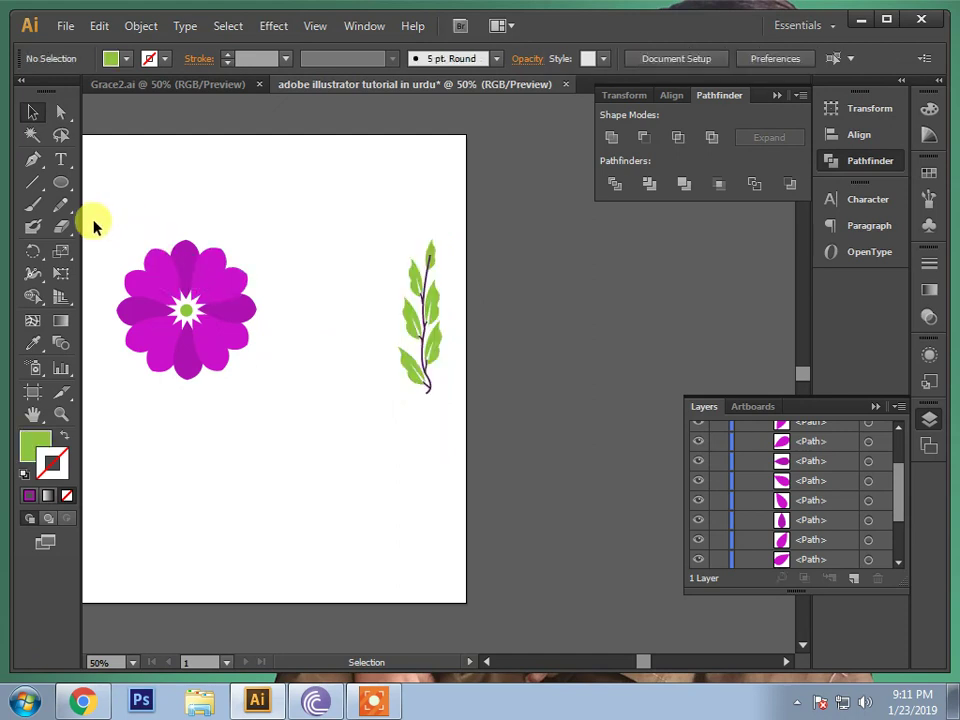
left_click_drag(94, 221, 260, 392)
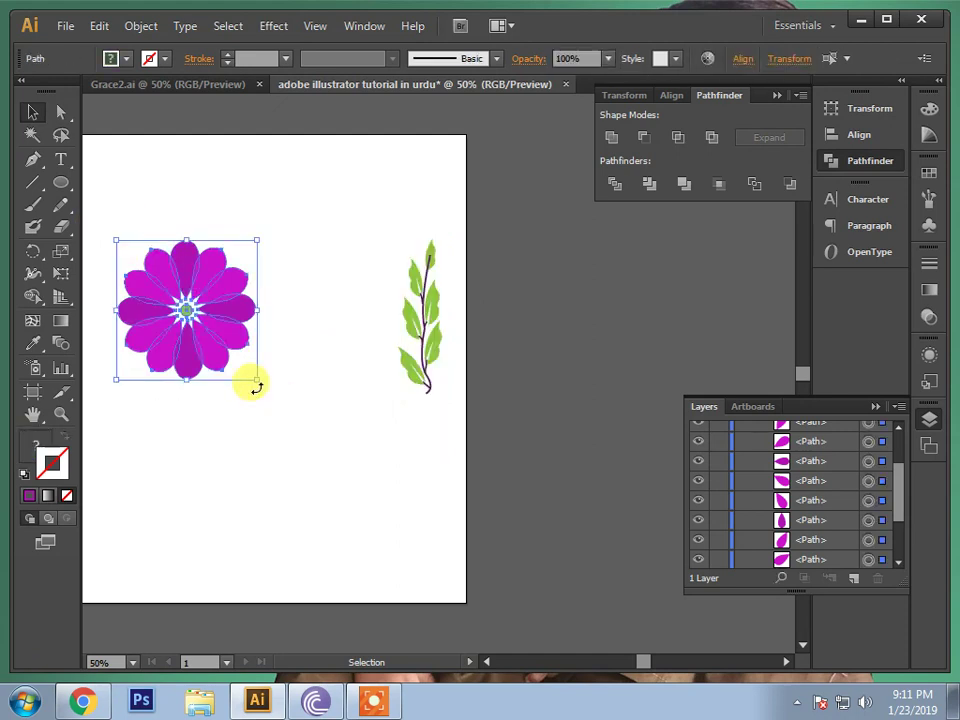
Group the flower's parts and shrink it to sit at the base of the sprig.
right_click(220, 314)
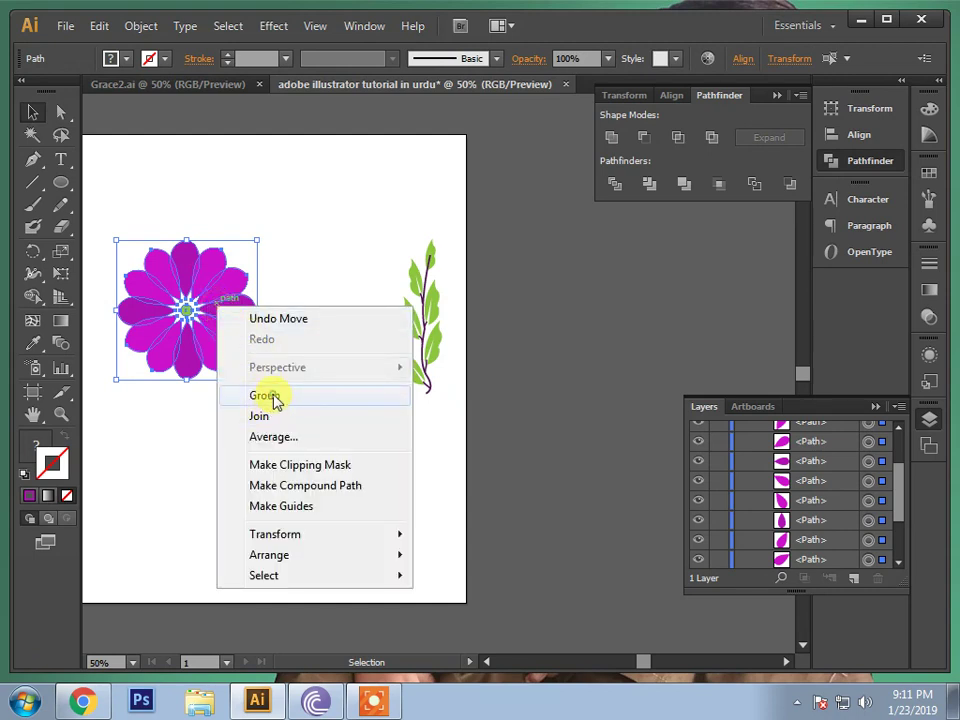
left_click(266, 396)
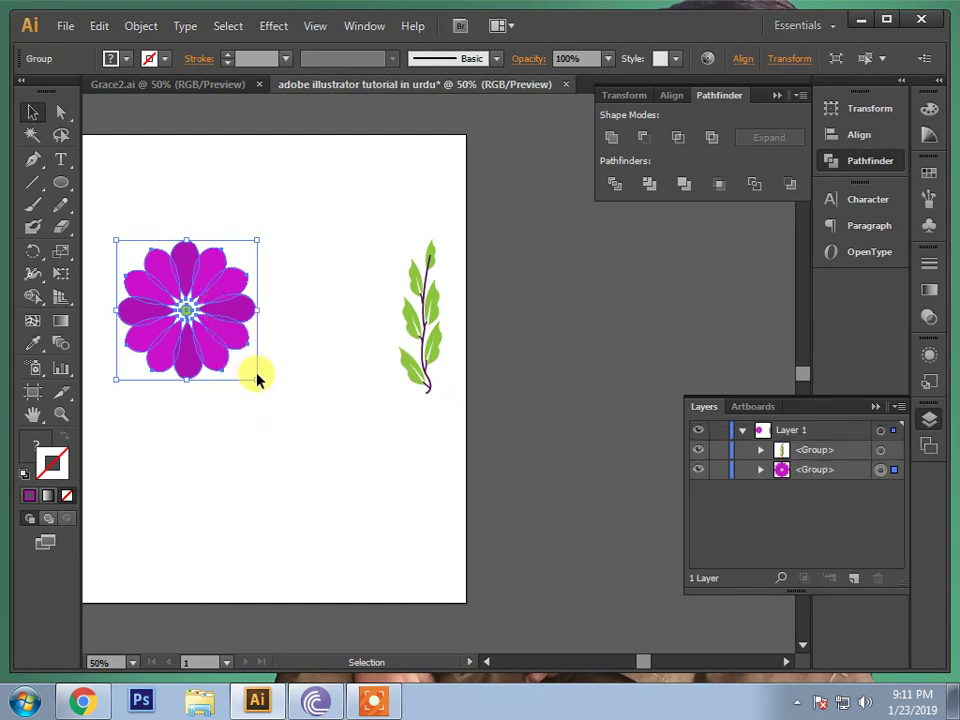
mouse_move(257, 379)
left_mouse_down()
mouse_move(212, 337)
mouse_move(409, 424)
mouse_move(405, 413)
mouse_move(413, 414)
left_mouse_up()
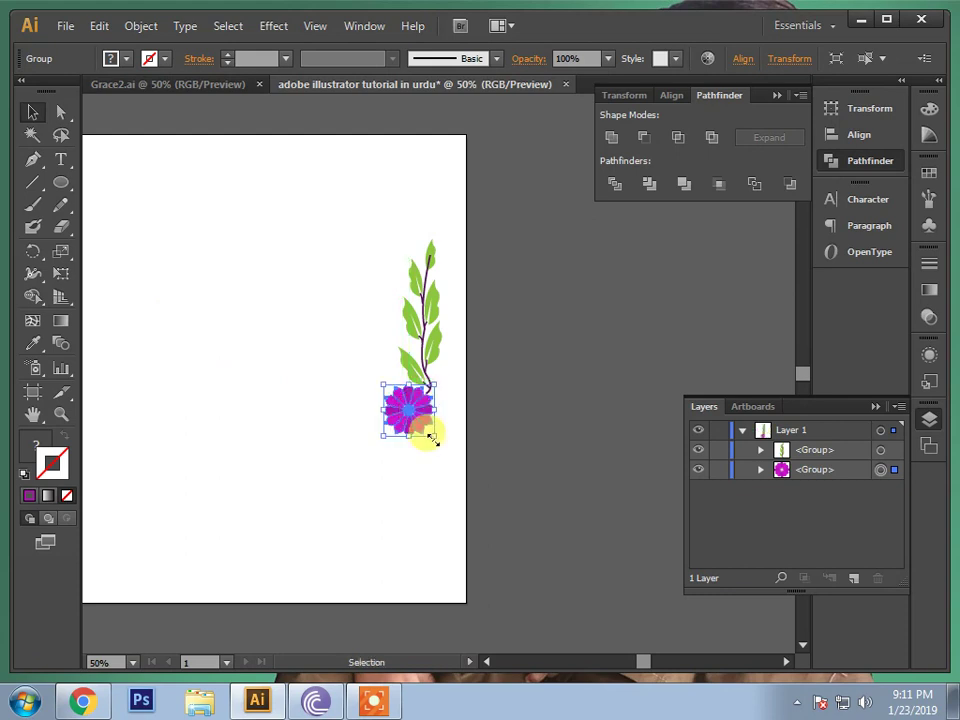
left_click(431, 488)
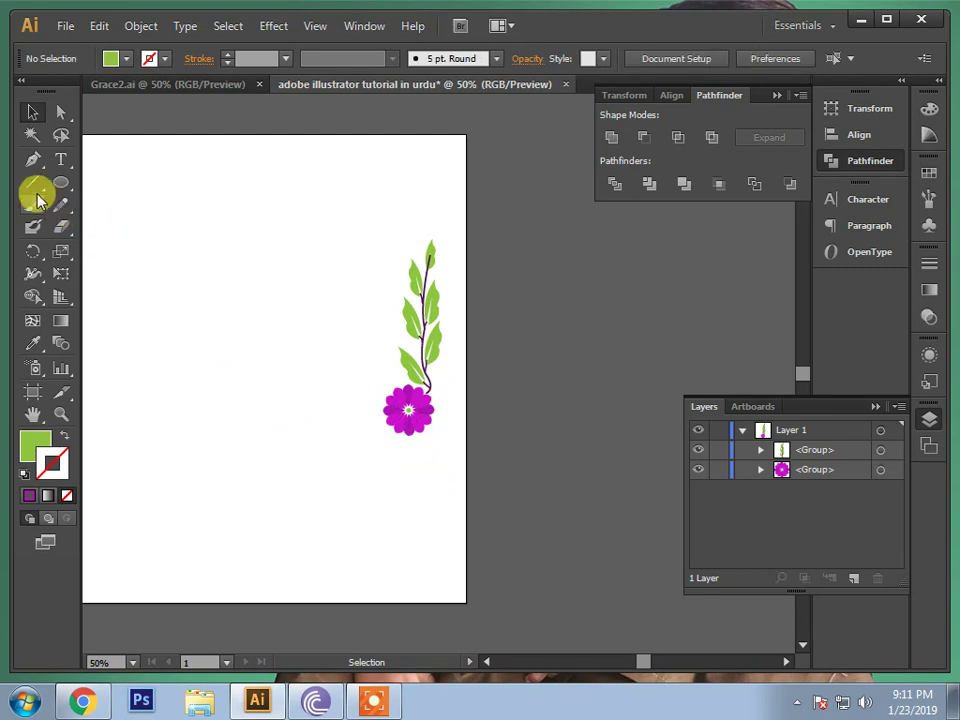
Make a copy of the sprig reflected across the horizontal axis.
left_click_drag(318, 215, 464, 375)
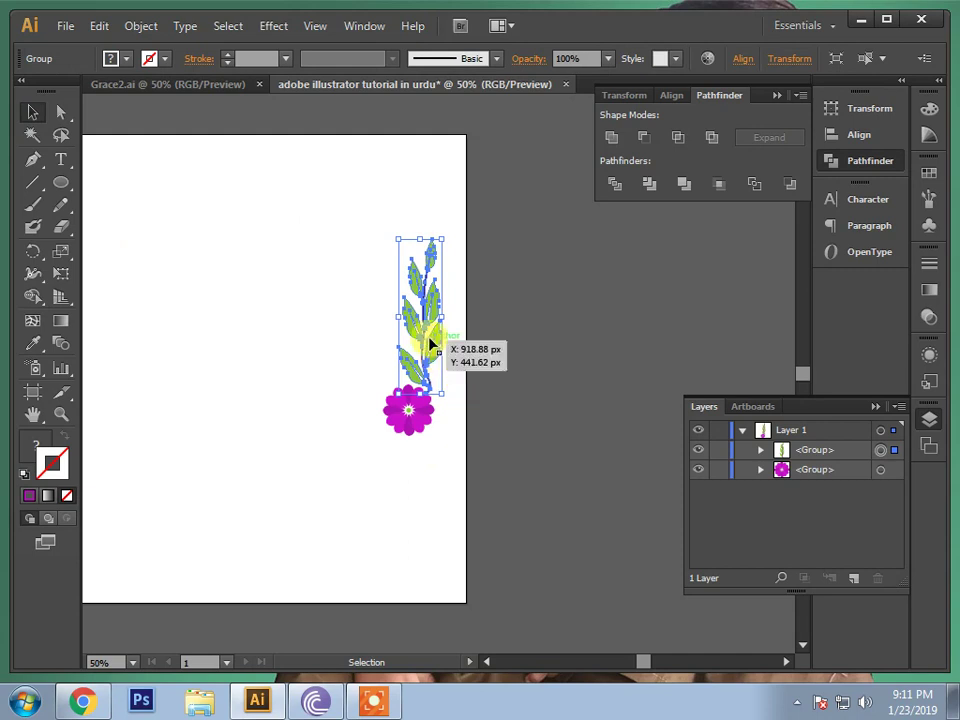
right_click(432, 345)
mouse_move(488, 477)
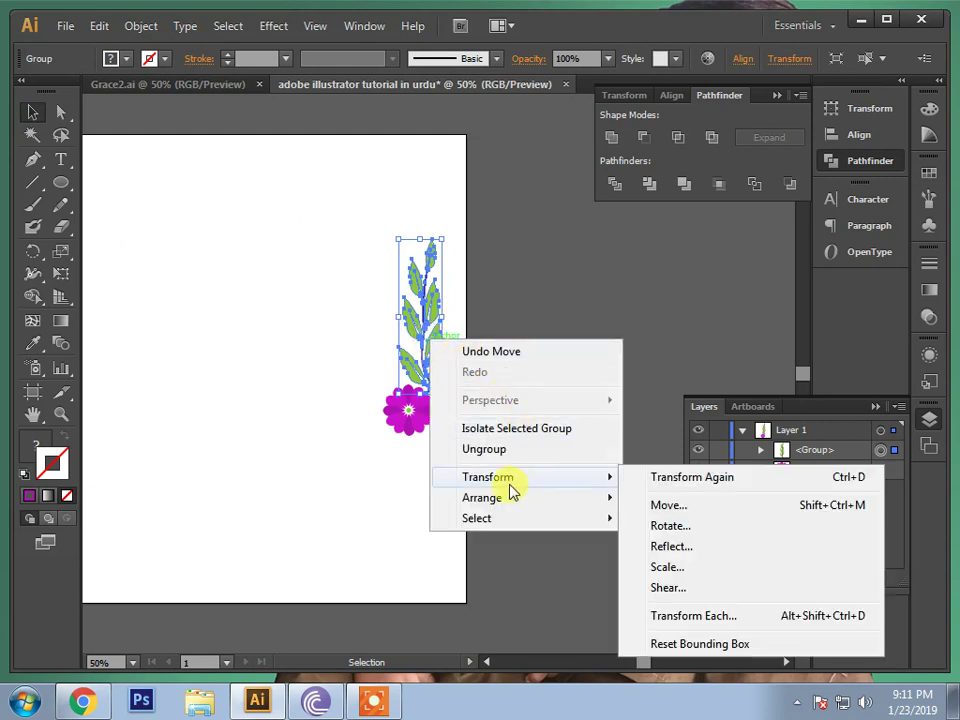
left_click(667, 547)
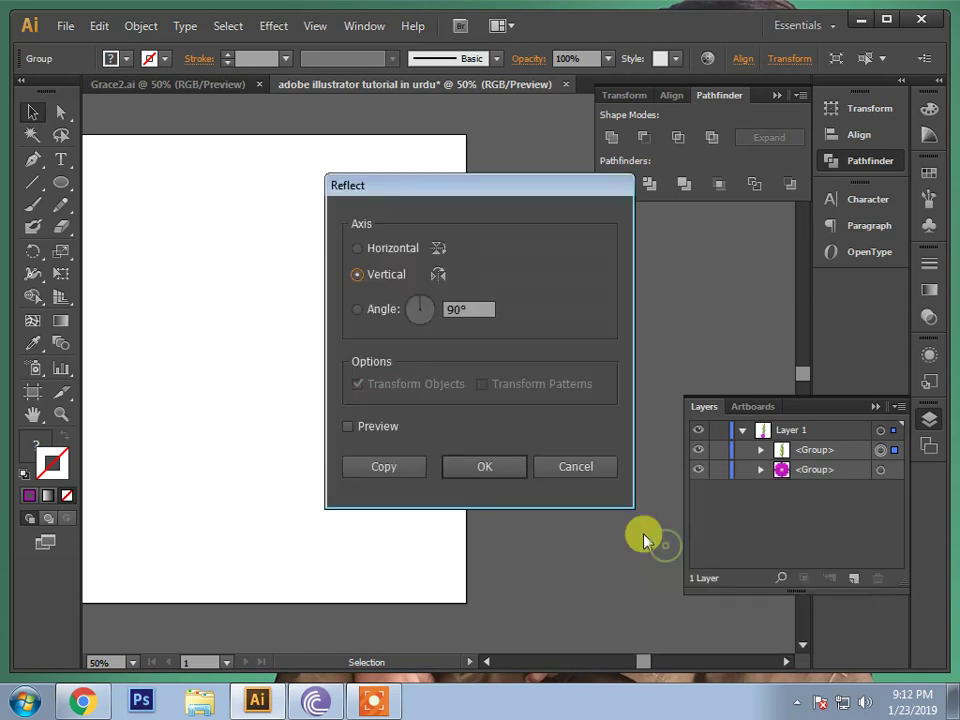
left_click(357, 249)
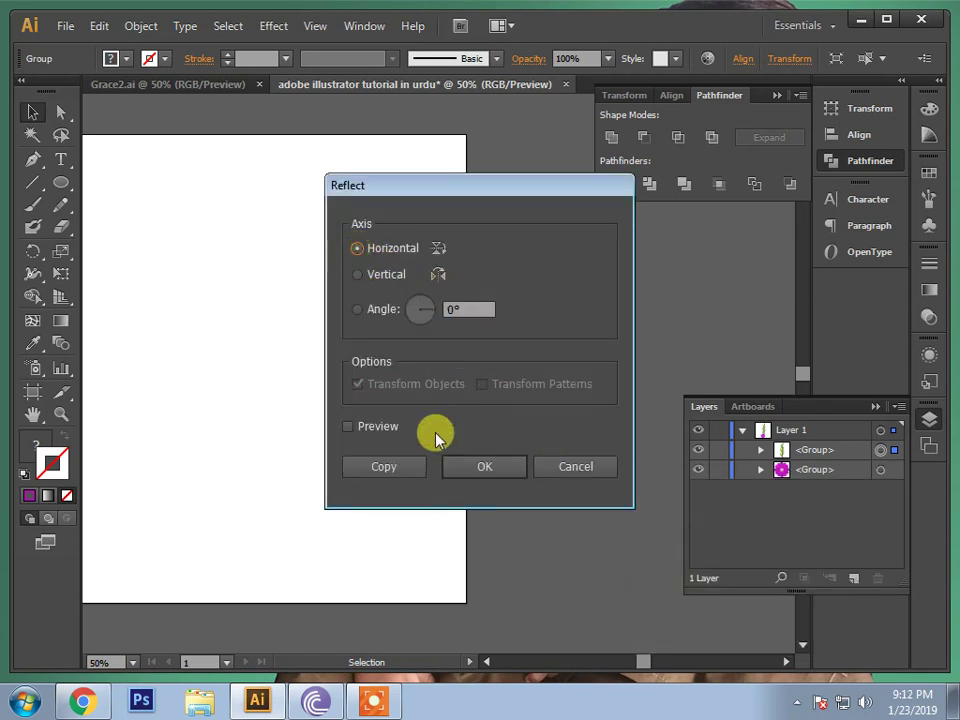
left_click(405, 467)
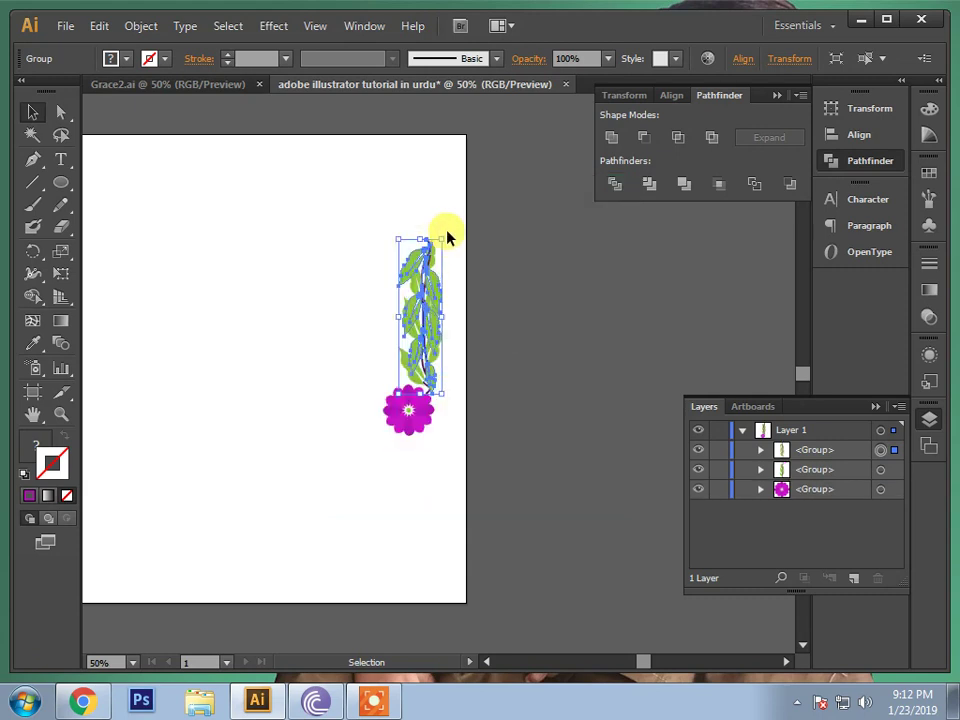
Rotate the copied sprig horizontal and place it left of the flower, forming an L.
left_click_drag(445, 233, 500, 327)
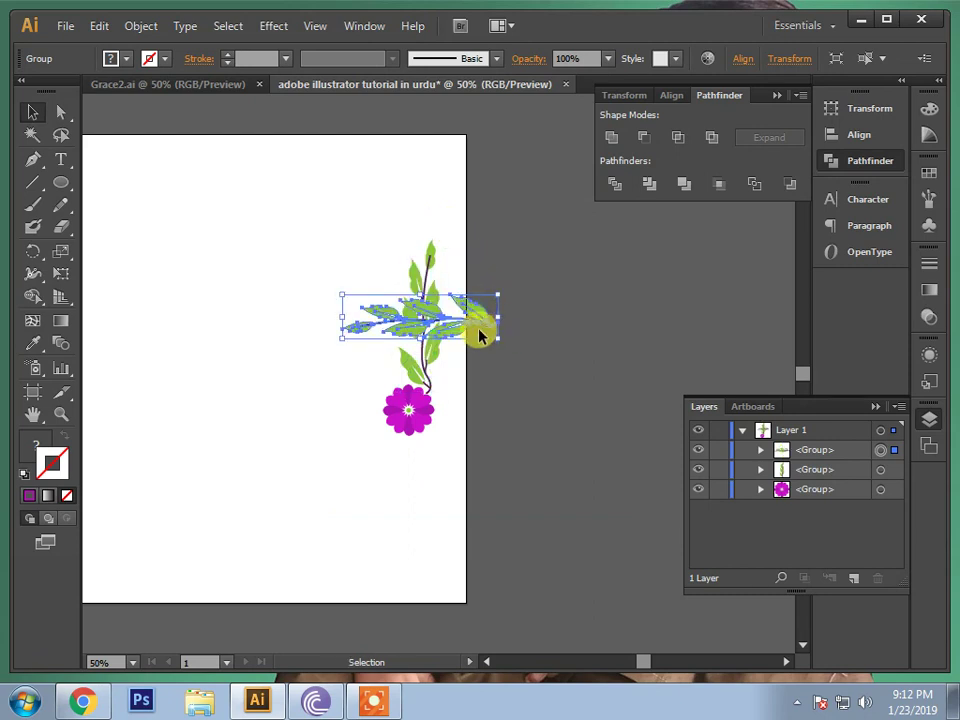
mouse_move(476, 326)
left_mouse_down()
mouse_move(358, 435)
mouse_move(360, 422)
left_mouse_up()
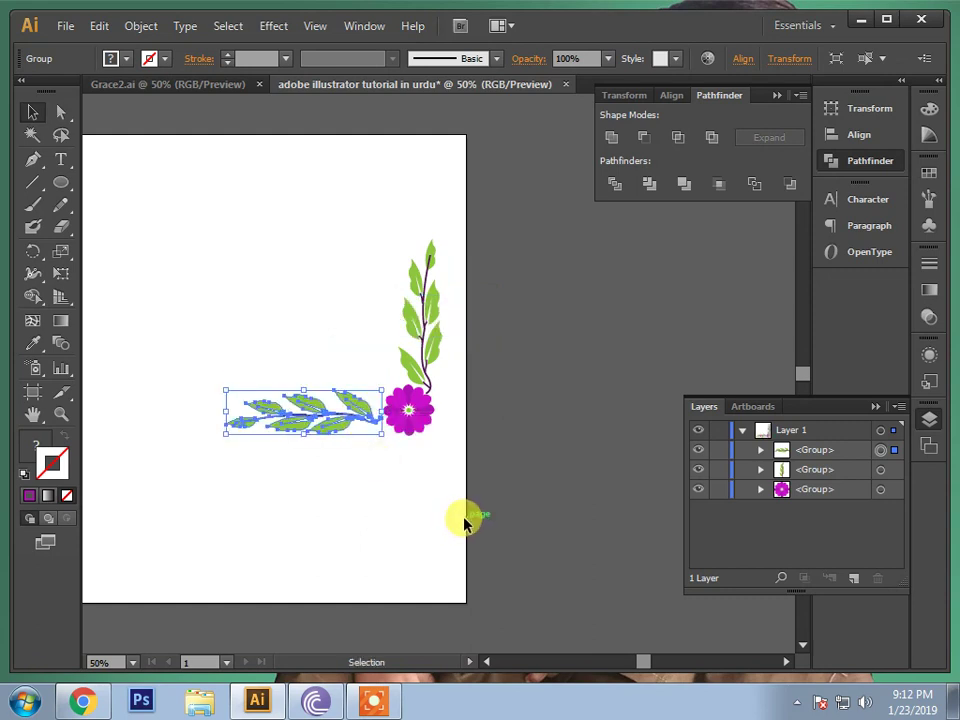
key("Right")
key("Right")
key("Right")
key("Right")
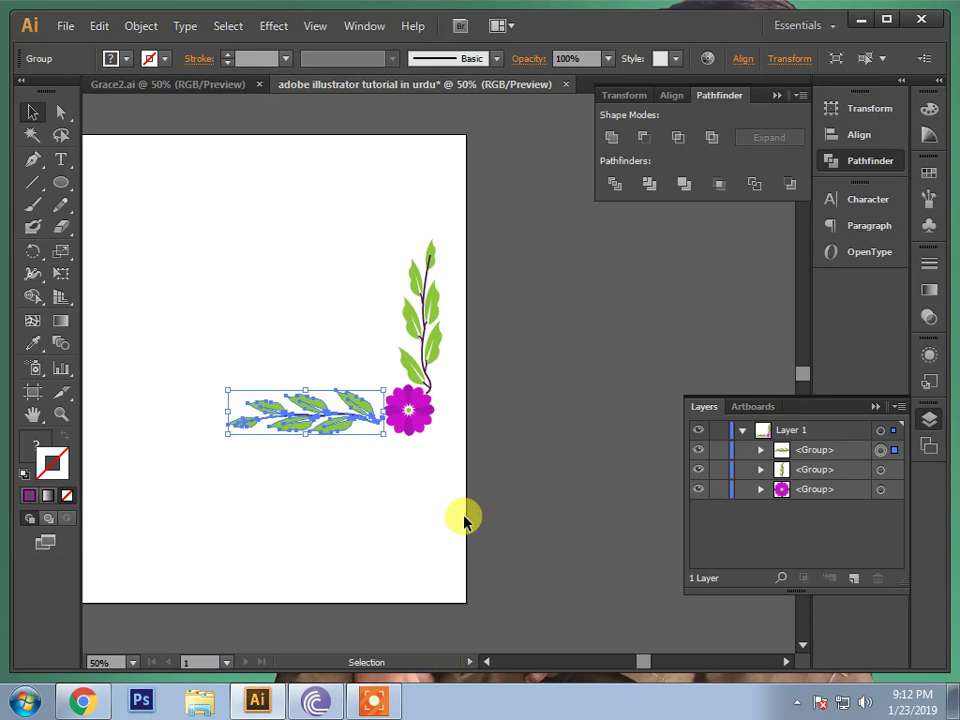
left_click(384, 534)
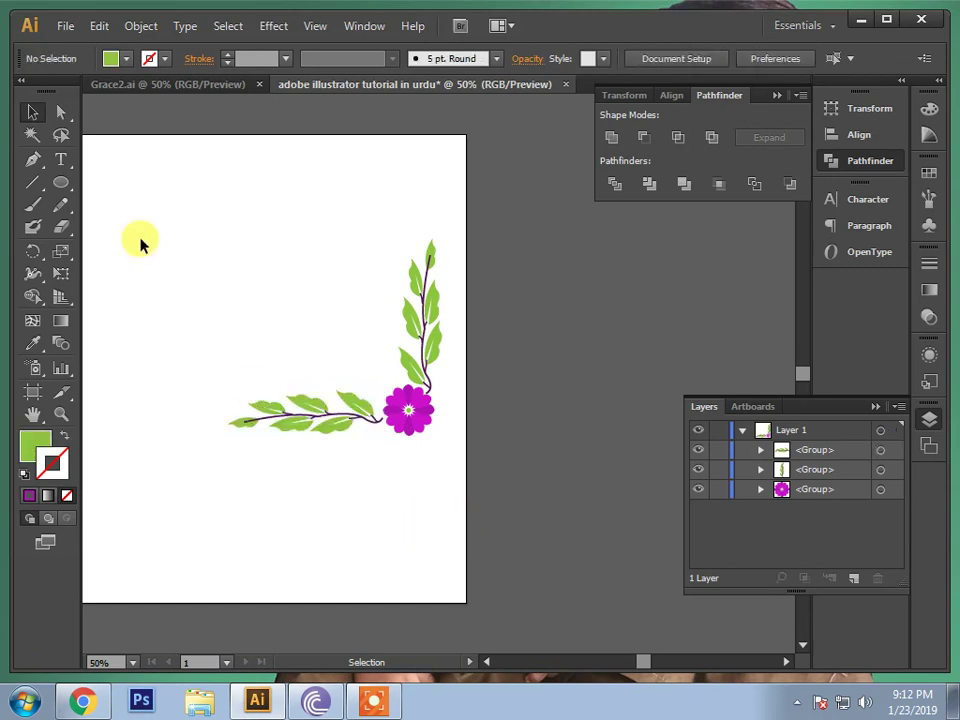
mouse_move(157, 228)
left_mouse_down()
mouse_move(283, 289)
mouse_move(469, 484)
left_mouse_up()
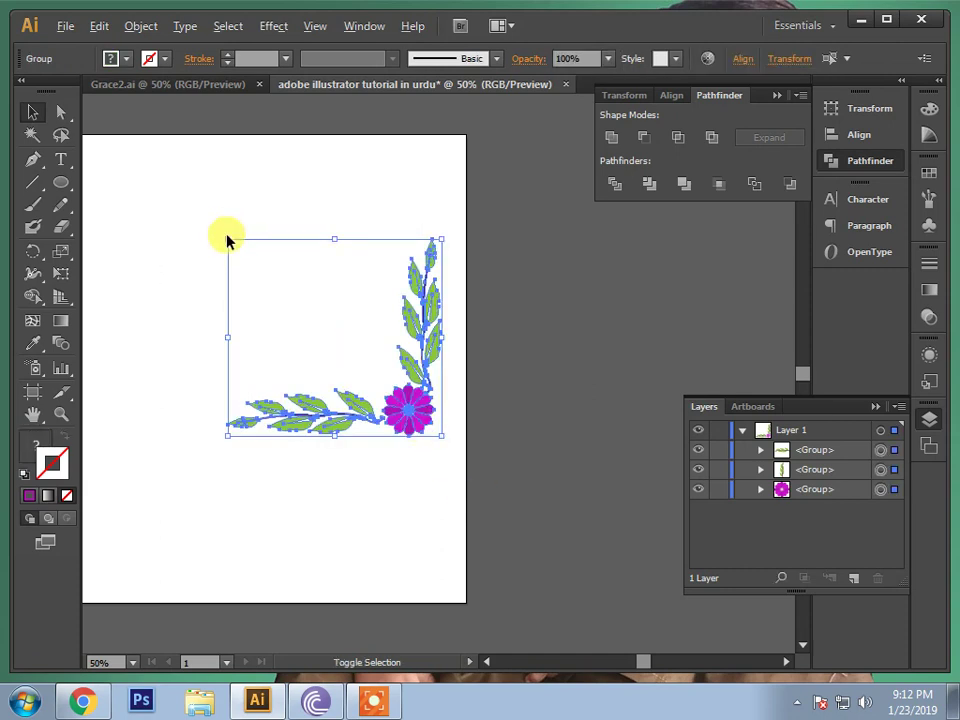
Shrink the L-shaped ornament slightly and move it into the page's bottom-right corner.
left_click_drag(228, 241, 240, 268)
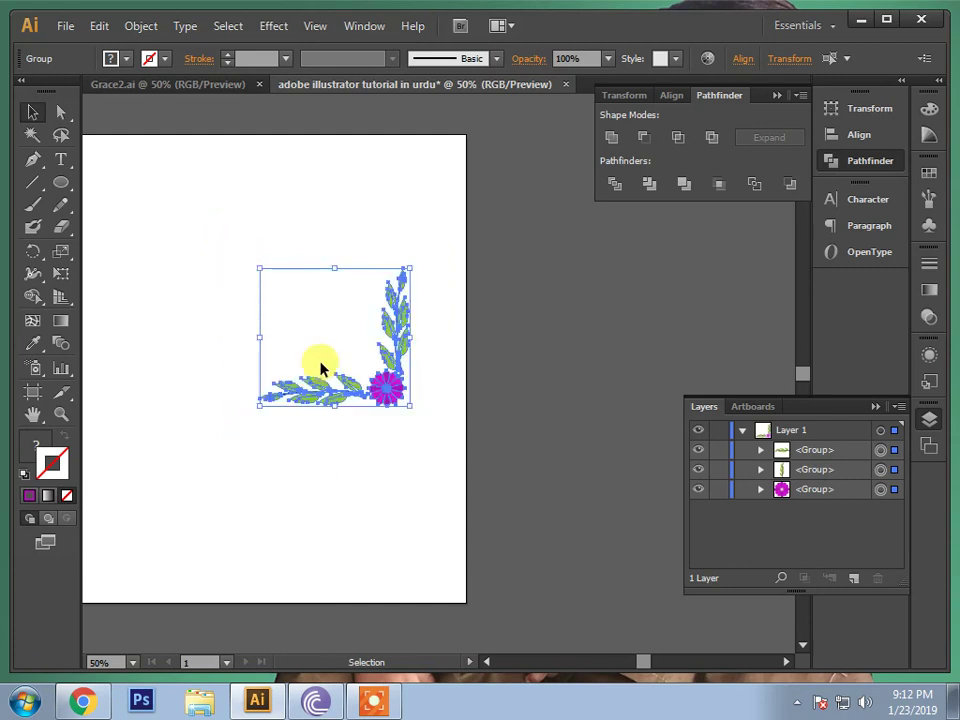
mouse_move(399, 403)
left_mouse_down()
mouse_move(428, 481)
mouse_move(441, 581)
left_mouse_up()
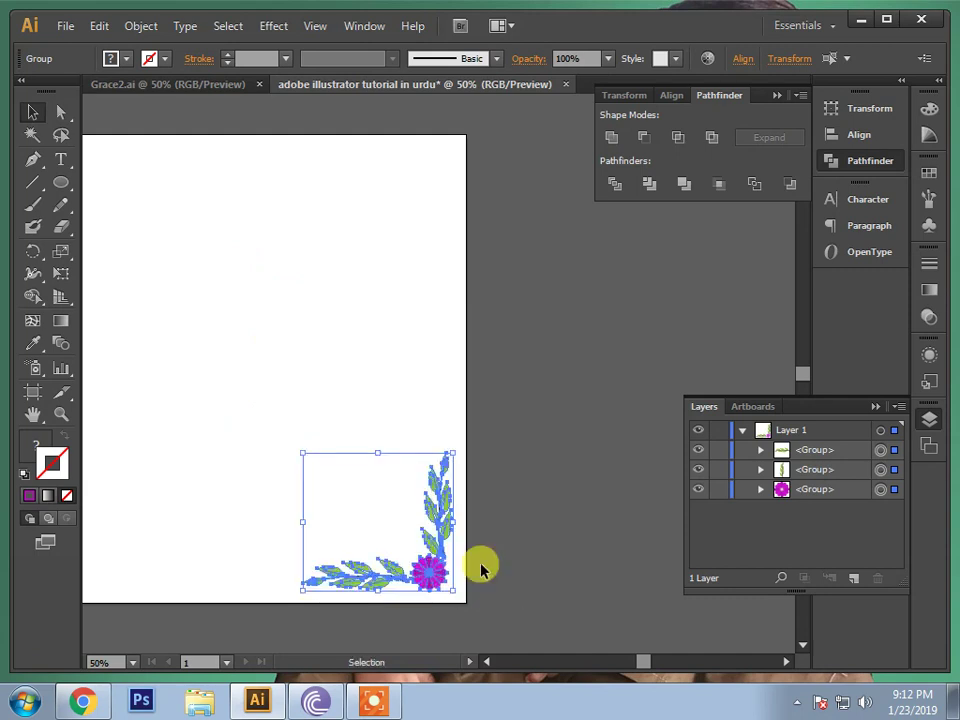
left_click(60, 416)
left_click(283, 381, "alt")
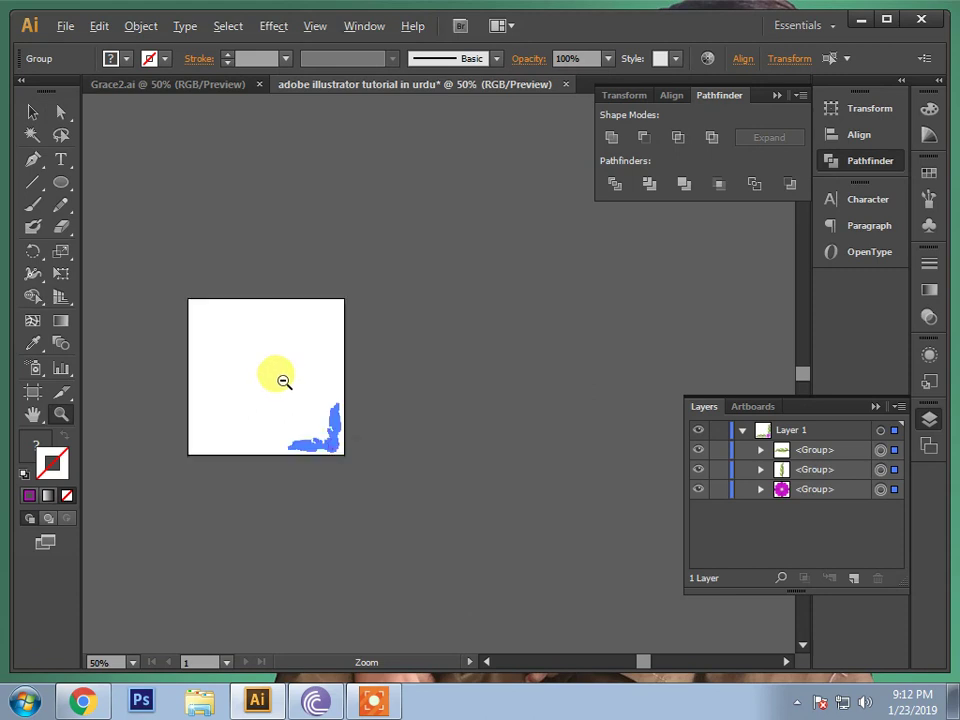
Drag a duplicate of the corner ornament up above the page.
scroll(221, 386, "up", 1)
scroll(223, 384, "up", 1)
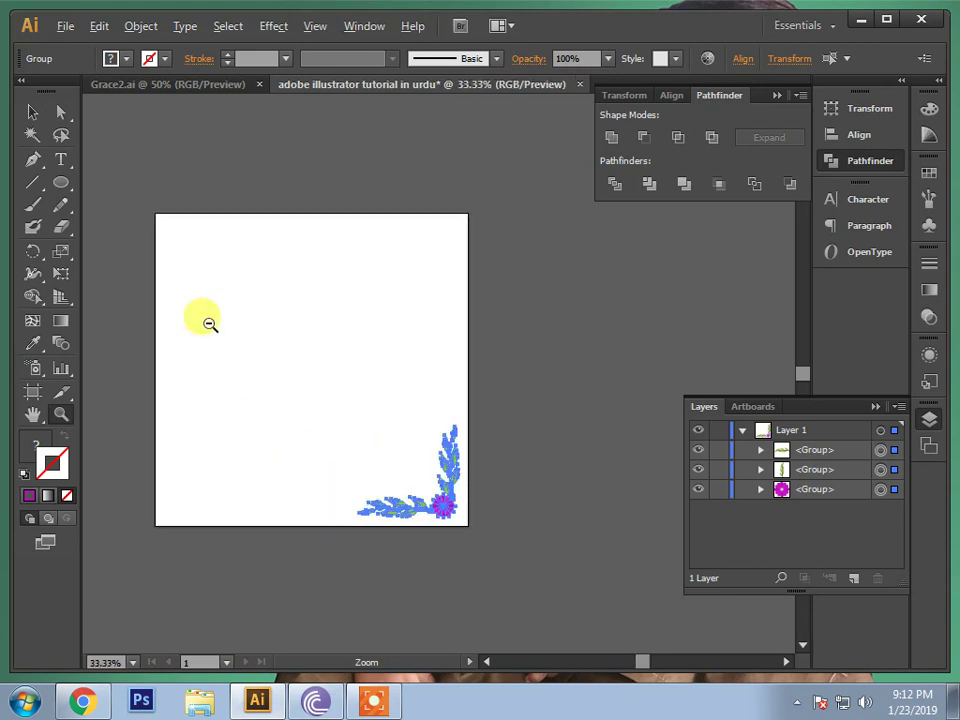
left_click(32, 112)
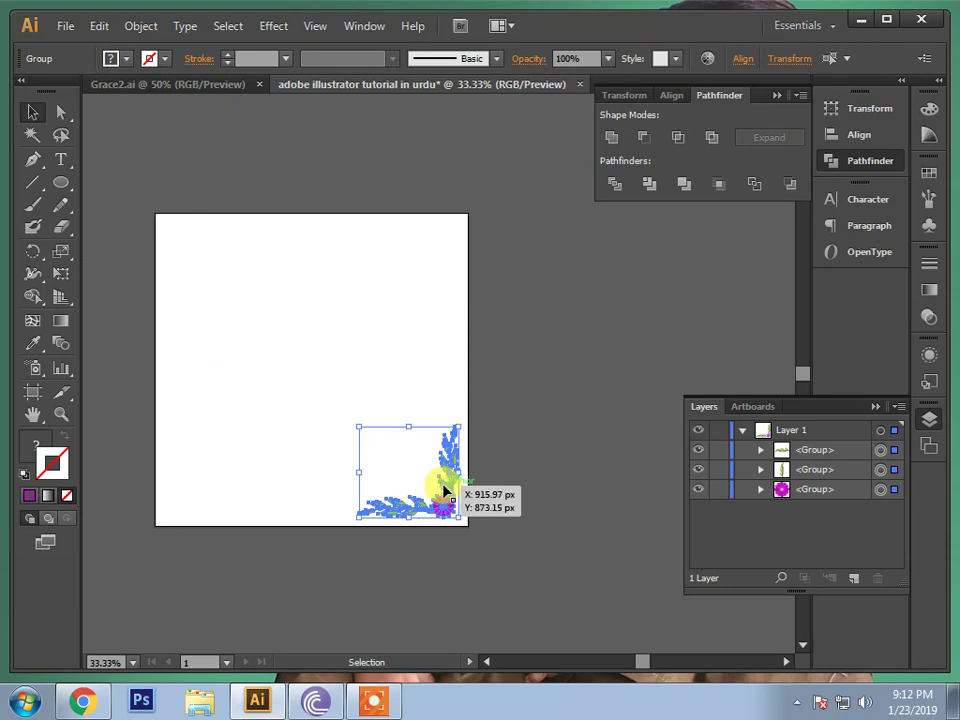
mouse_move(446, 490)
left_mouse_down()
mouse_move(480, 387)
mouse_move(479, 259)
mouse_move(489, 217)
left_mouse_up()
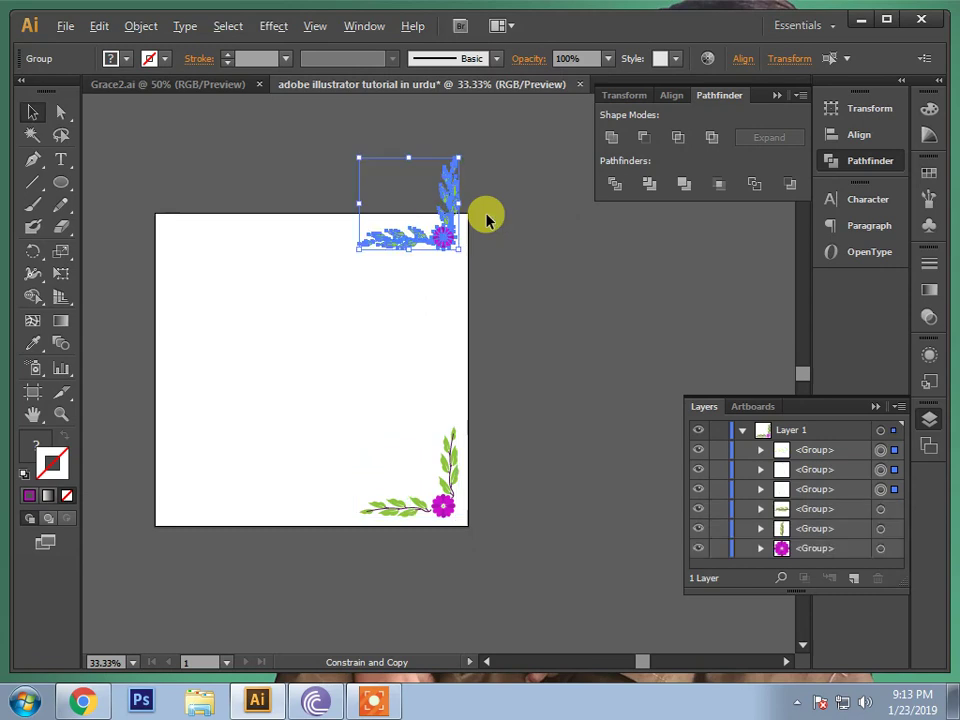
Reflect the duplicate horizontally and settle it into the page's top-right corner.
right_click(441, 236)
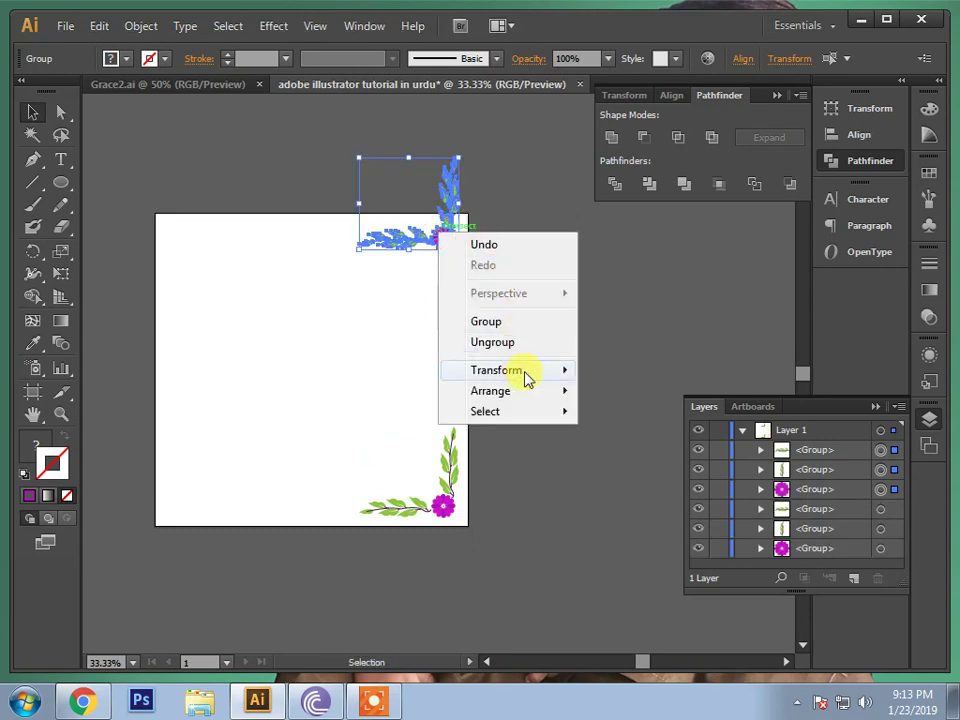
mouse_move(497, 370)
left_click(620, 438)
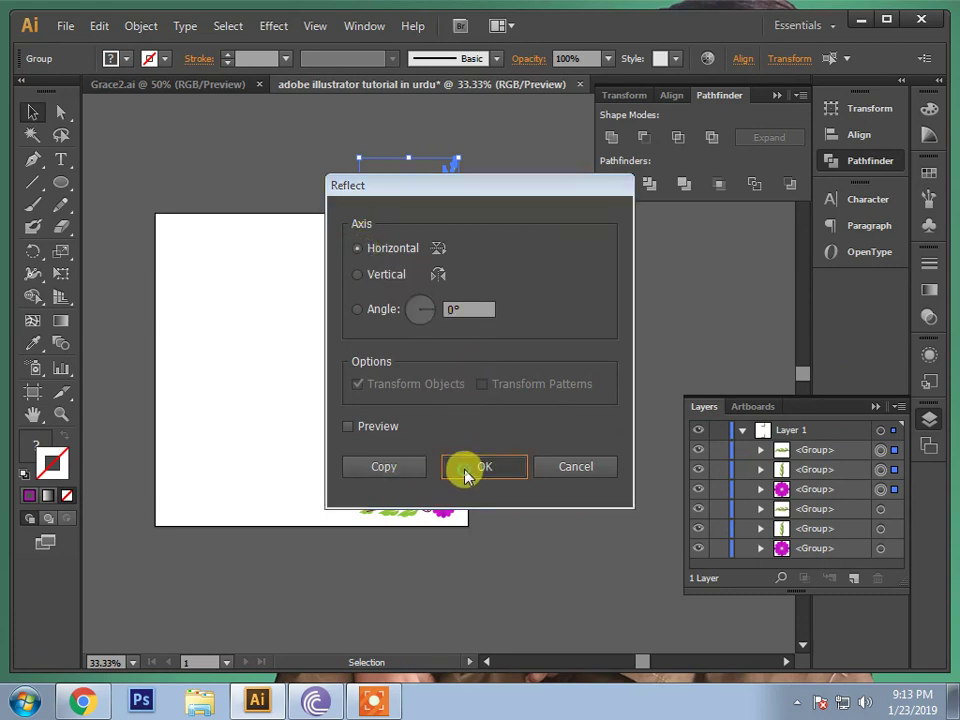
left_click(468, 474)
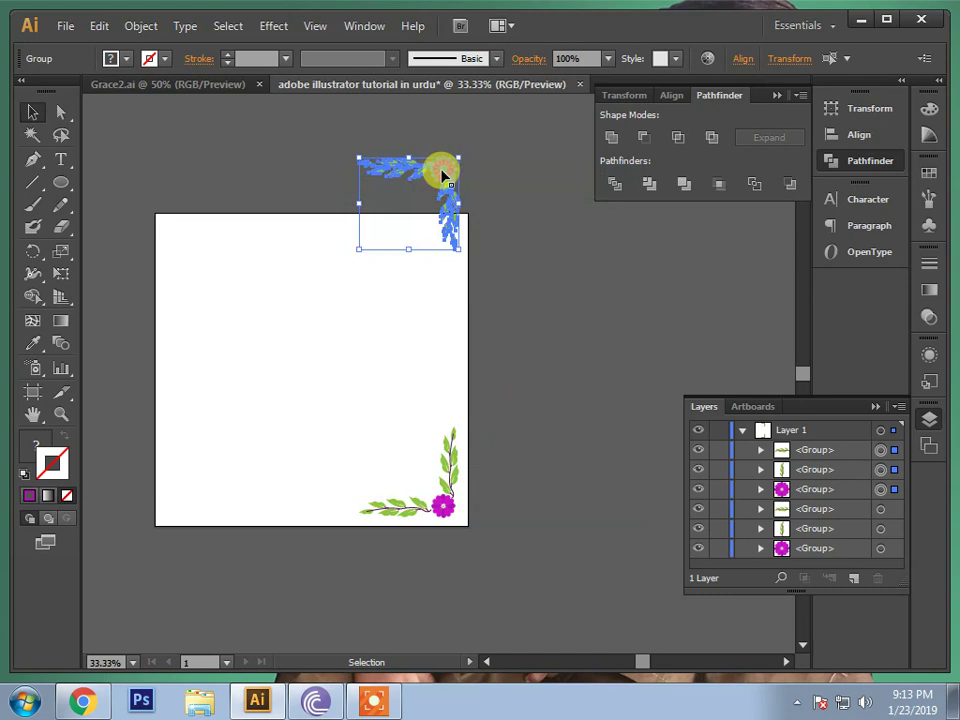
left_click_drag(444, 175, 447, 241)
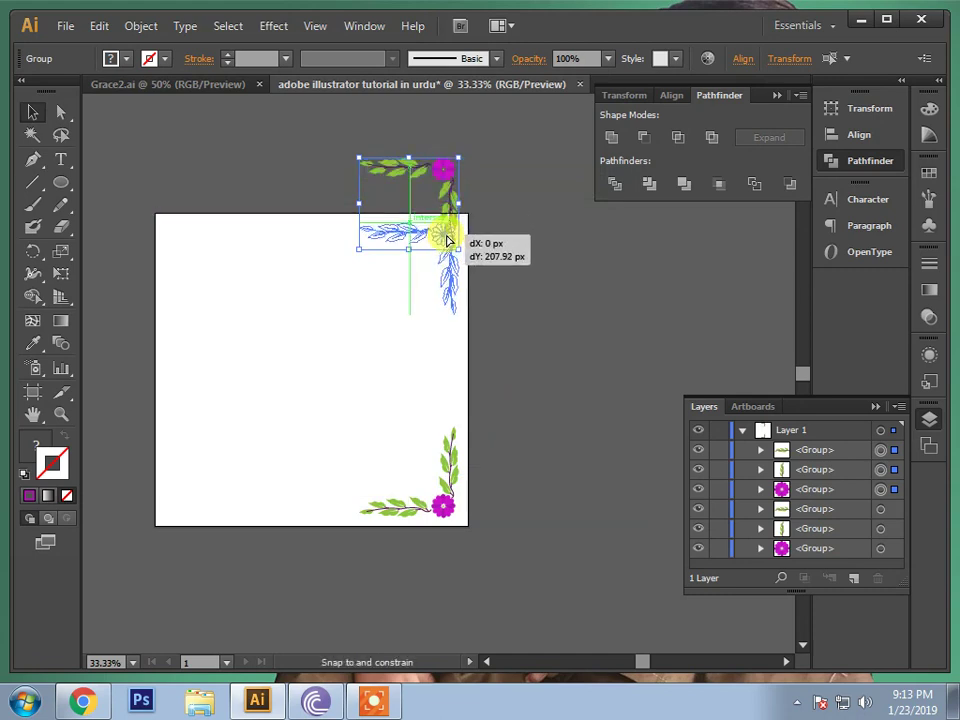
left_click_drag(447, 241, 446, 242)
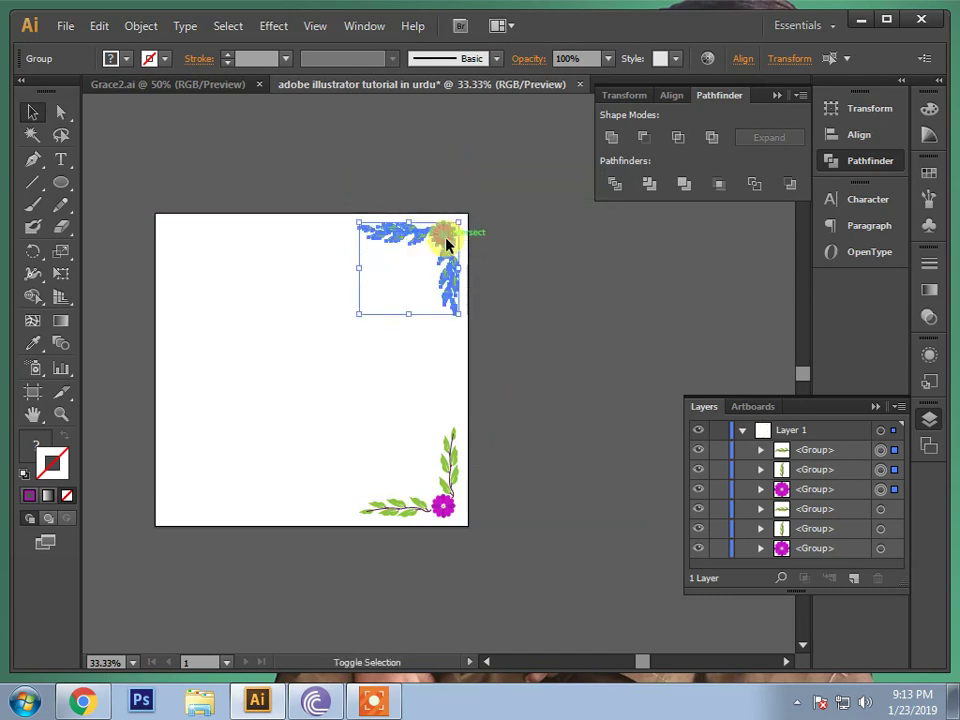
Make a vertically reflected copy of both right-hand corner ornaments.
left_click(514, 262)
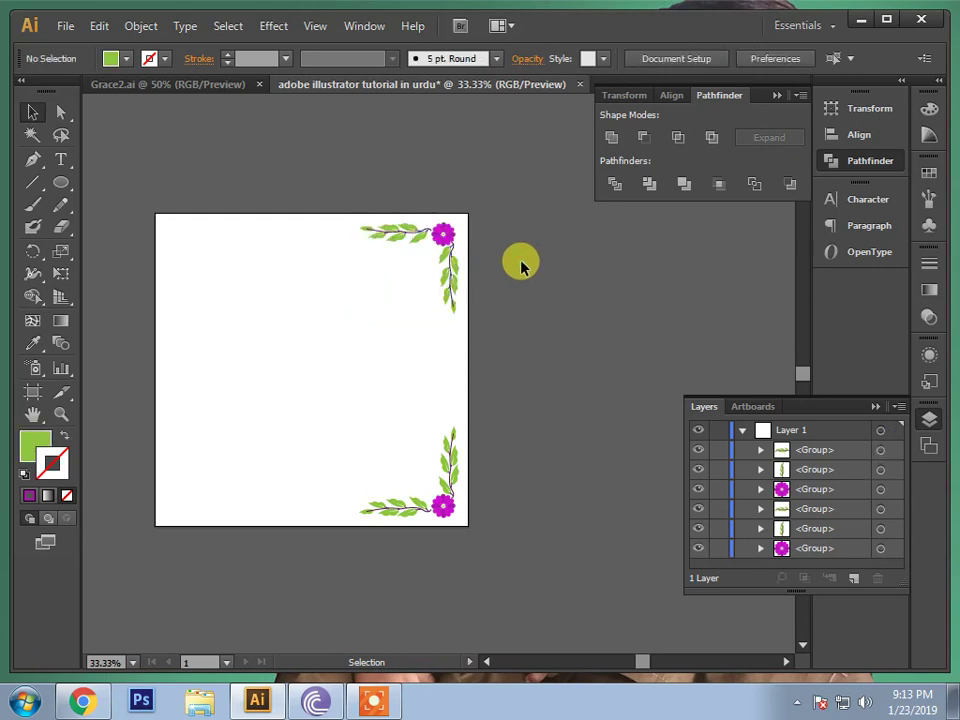
mouse_move(299, 196)
left_mouse_down()
mouse_move(405, 284)
mouse_move(540, 555)
left_mouse_up()
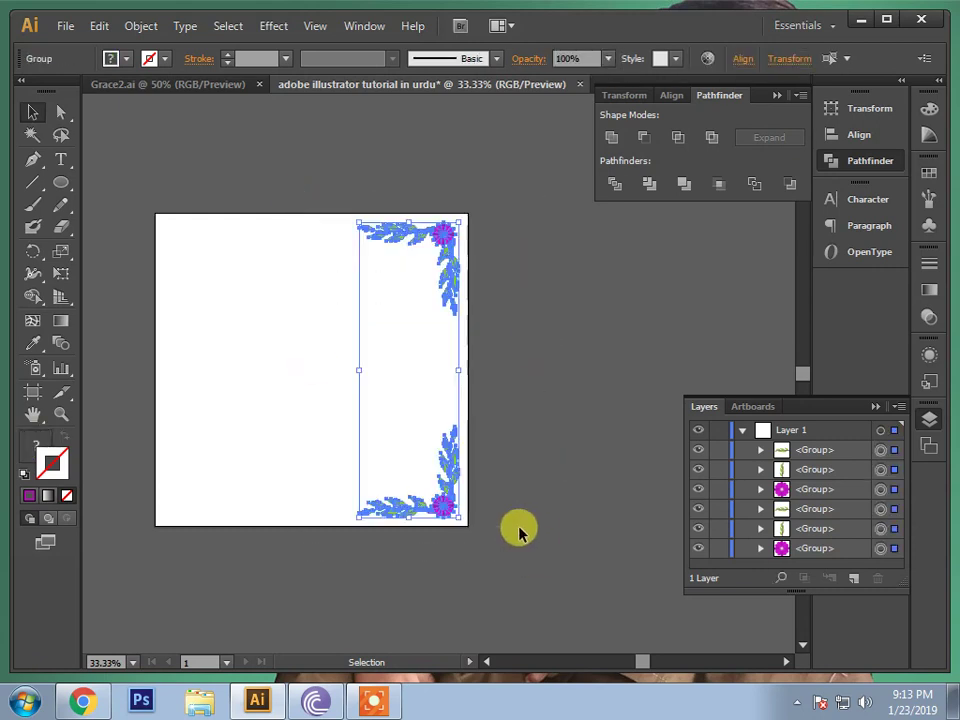
right_click(441, 268)
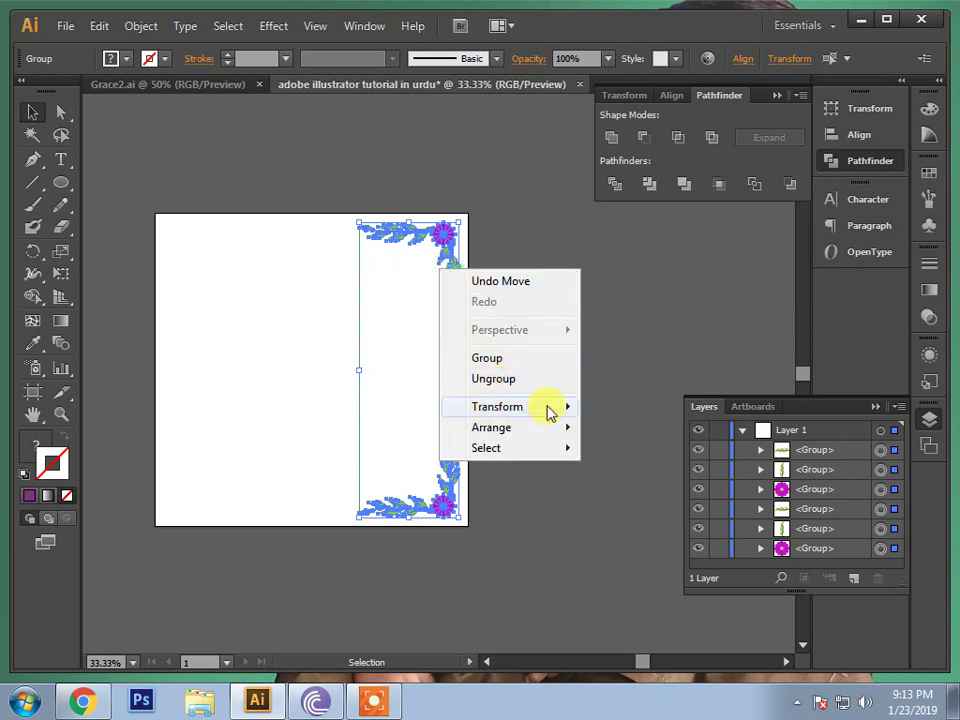
mouse_move(497, 406)
left_click(632, 479)
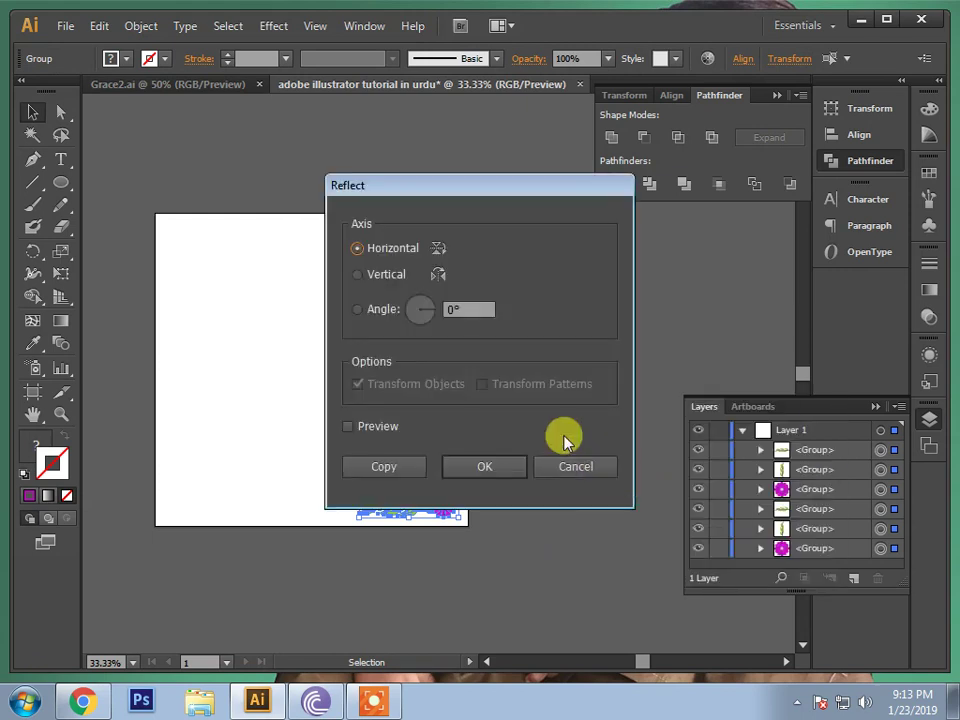
left_click(358, 274)
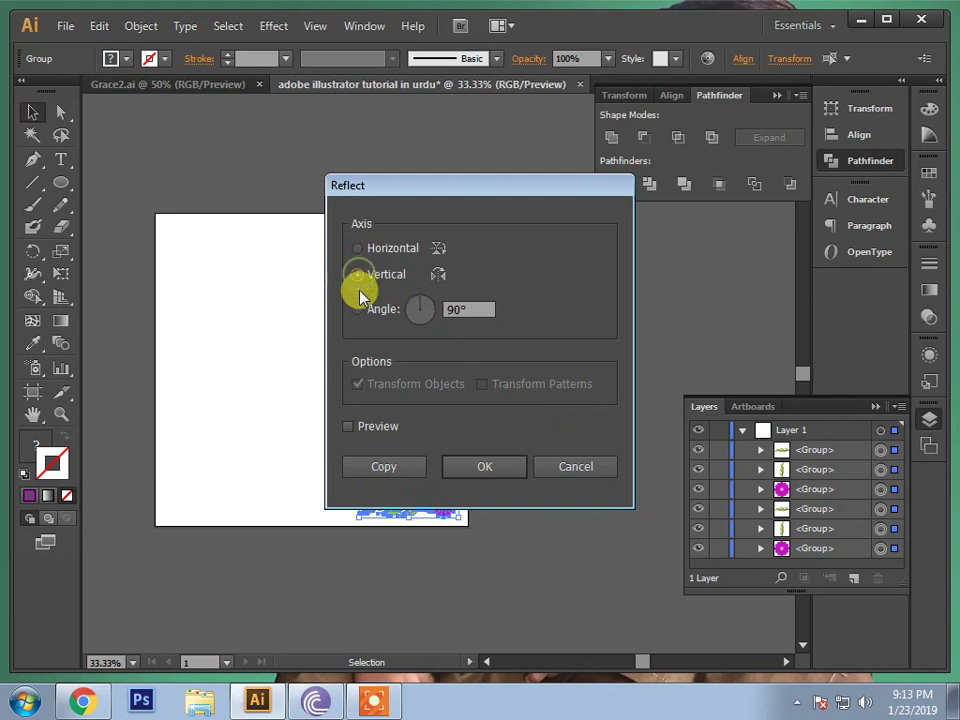
left_click(398, 470)
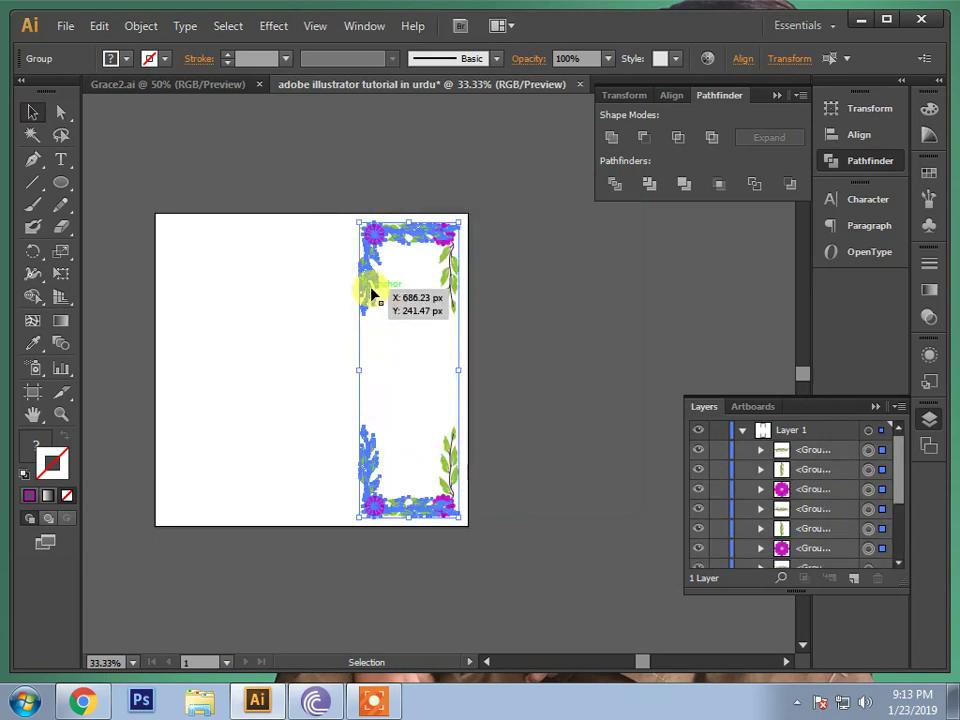
Move the mirrored ornaments into the page's left corners.
left_click_drag(371, 292, 181, 287)
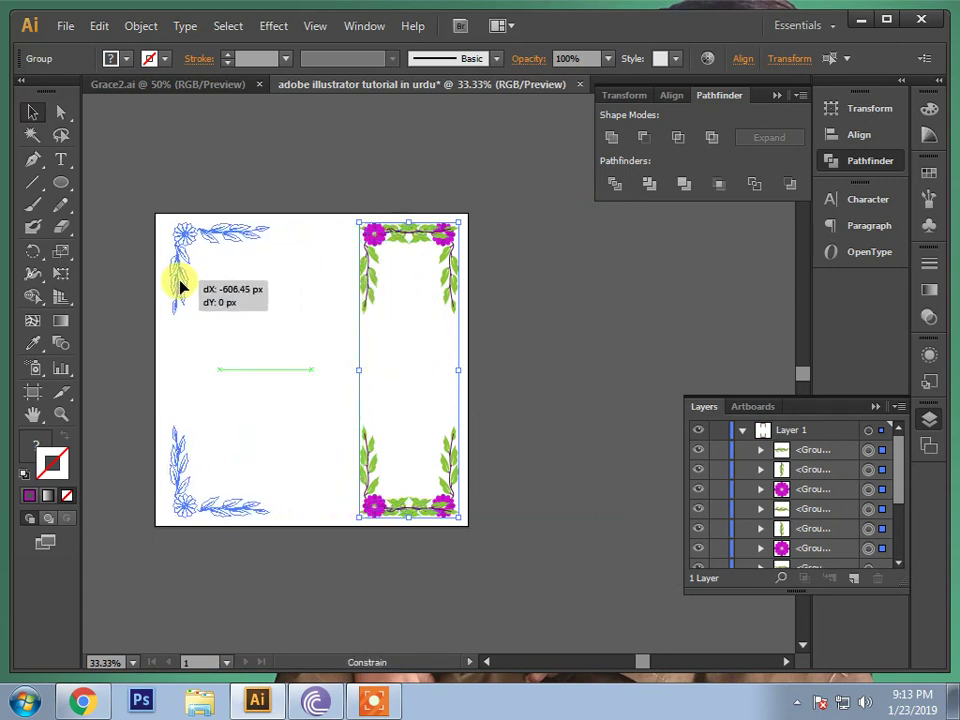
left_click_drag(181, 287, 182, 284)
left_click(570, 360)
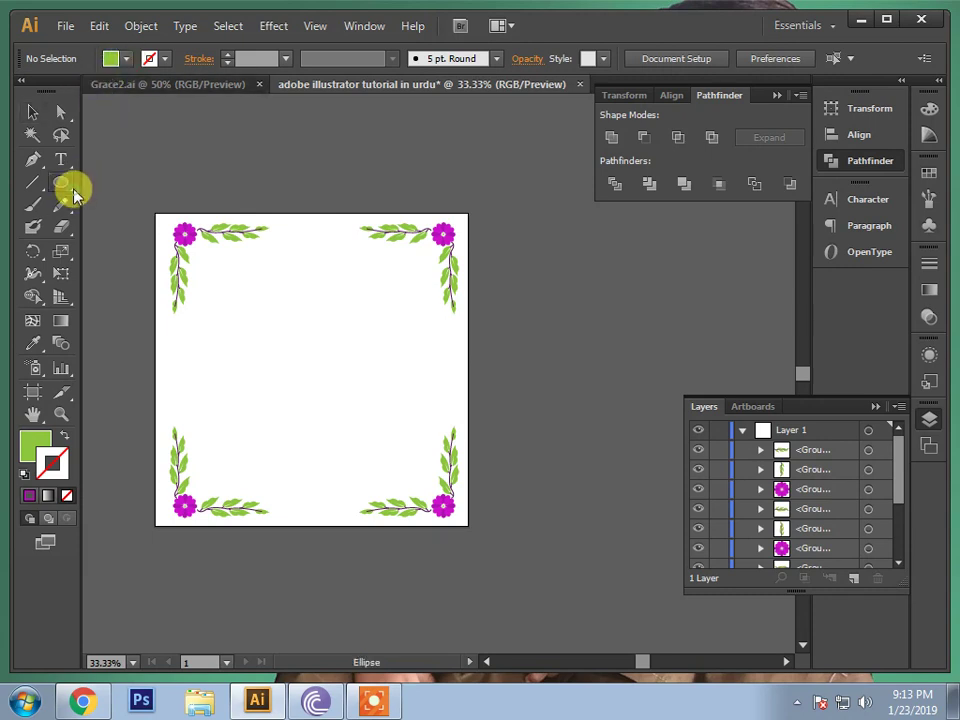
Draw a rectangle from inside the top-left ornament to inside the bottom-right ornament.
left_click_drag(72, 190, 100, 187)
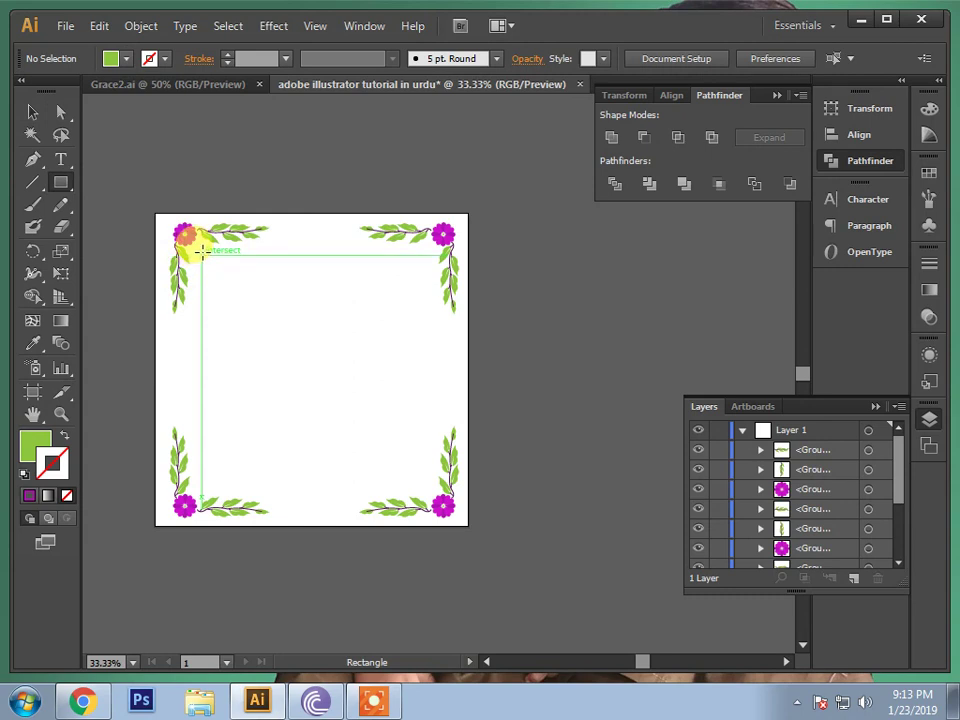
mouse_move(203, 251)
left_mouse_down()
mouse_move(418, 490)
mouse_move(430, 487)
left_mouse_up()
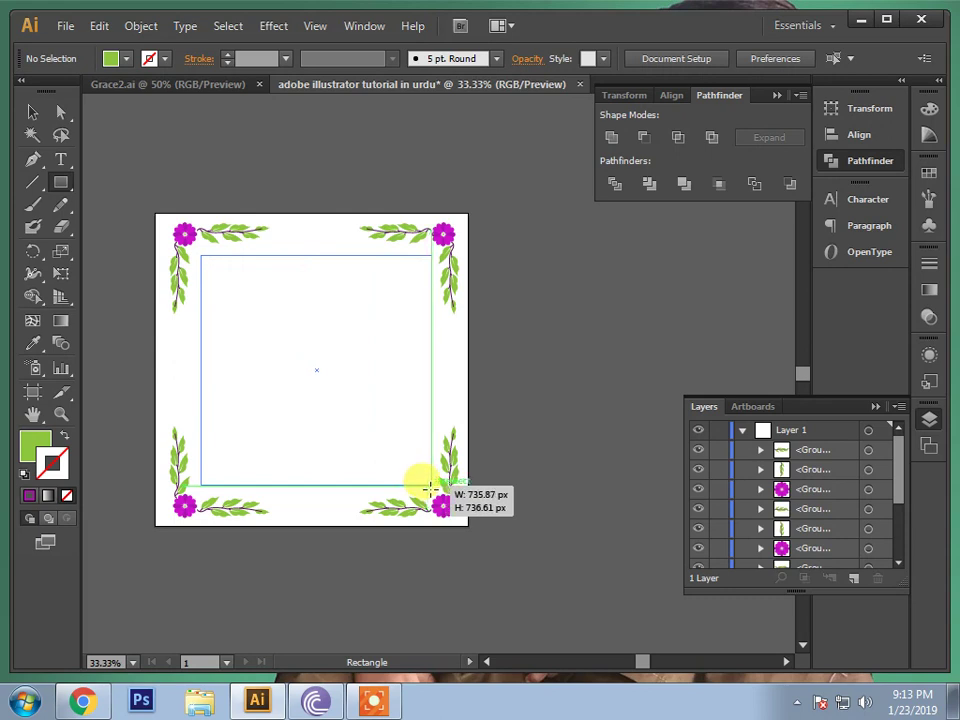
left_click_drag(430, 487, 423, 489)
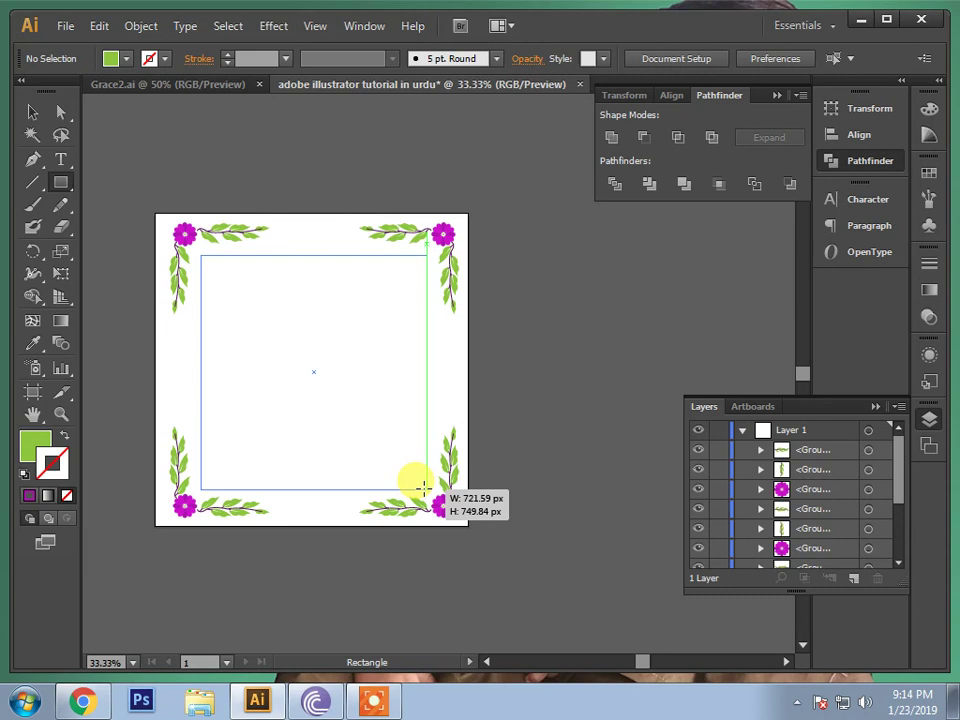
left_click_drag(423, 489, 425, 484)
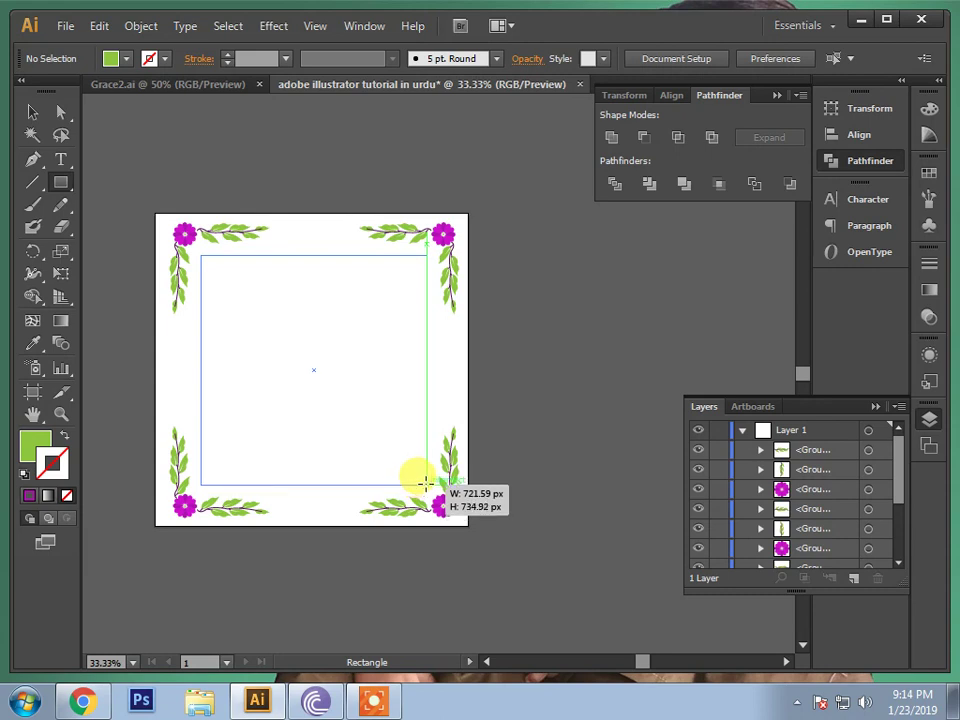
left_click_drag(425, 484, 425, 484)
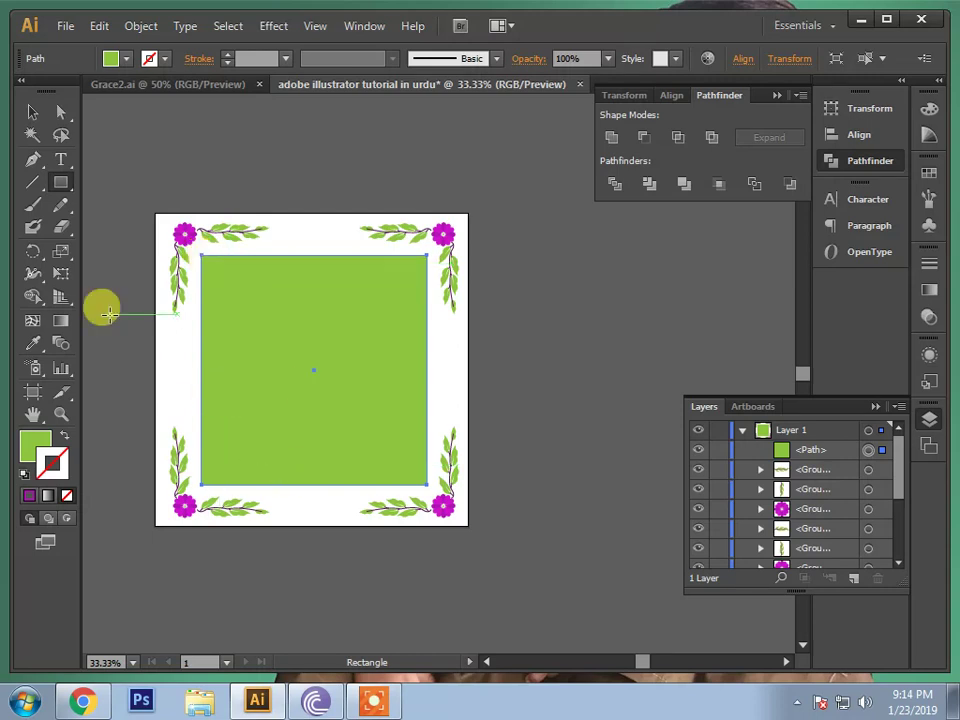
Give the central rectangle no fill and a purple outline.
left_click(33, 111)
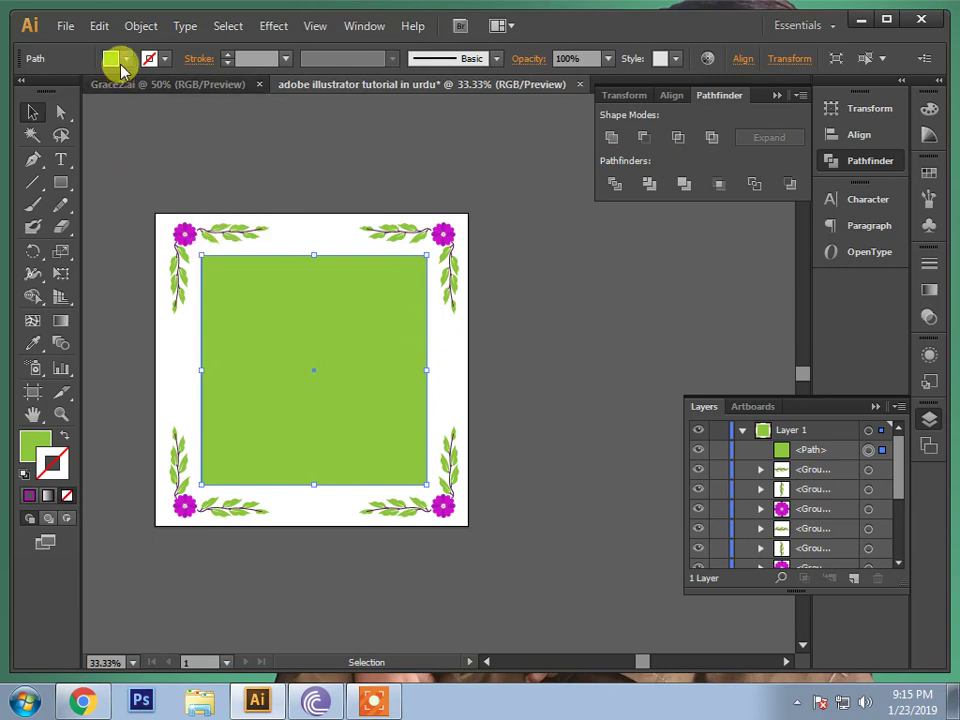
left_click(126, 60)
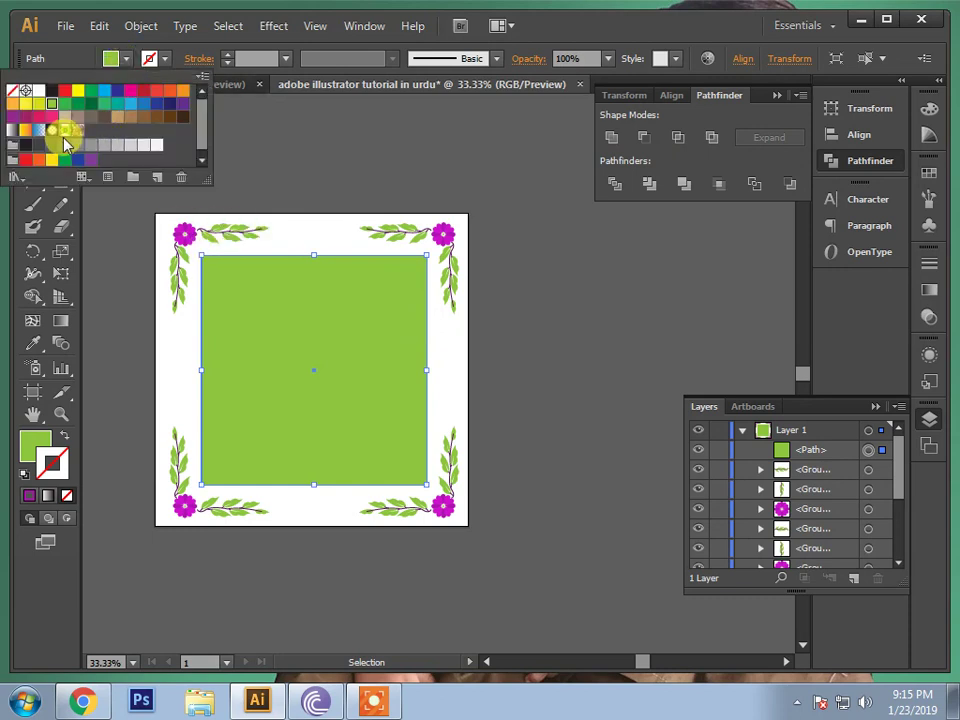
left_click(12, 118)
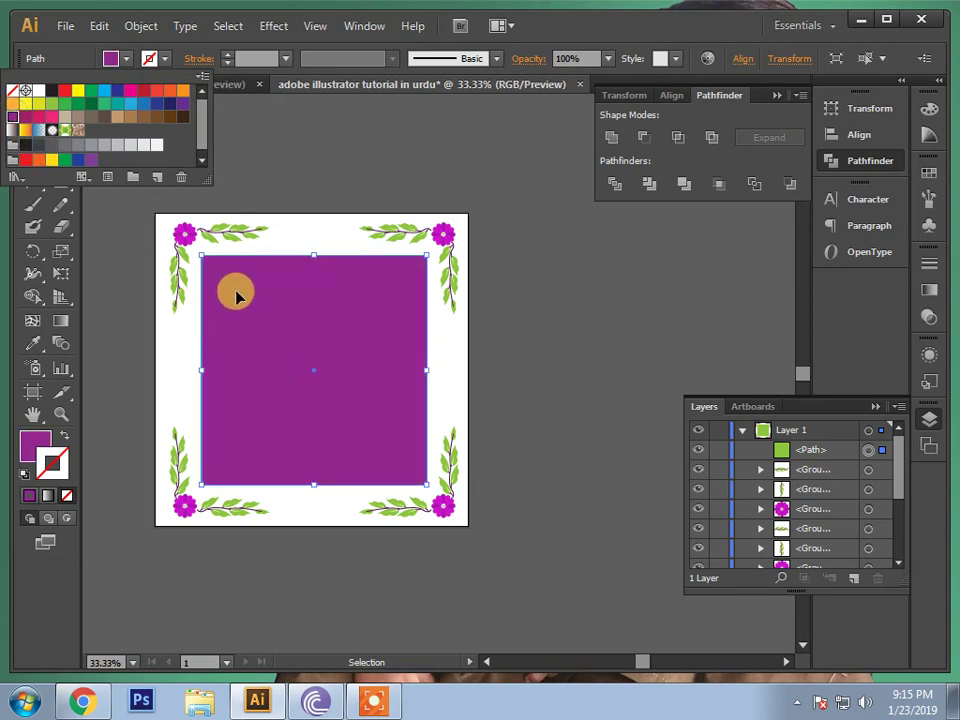
left_click(128, 60)
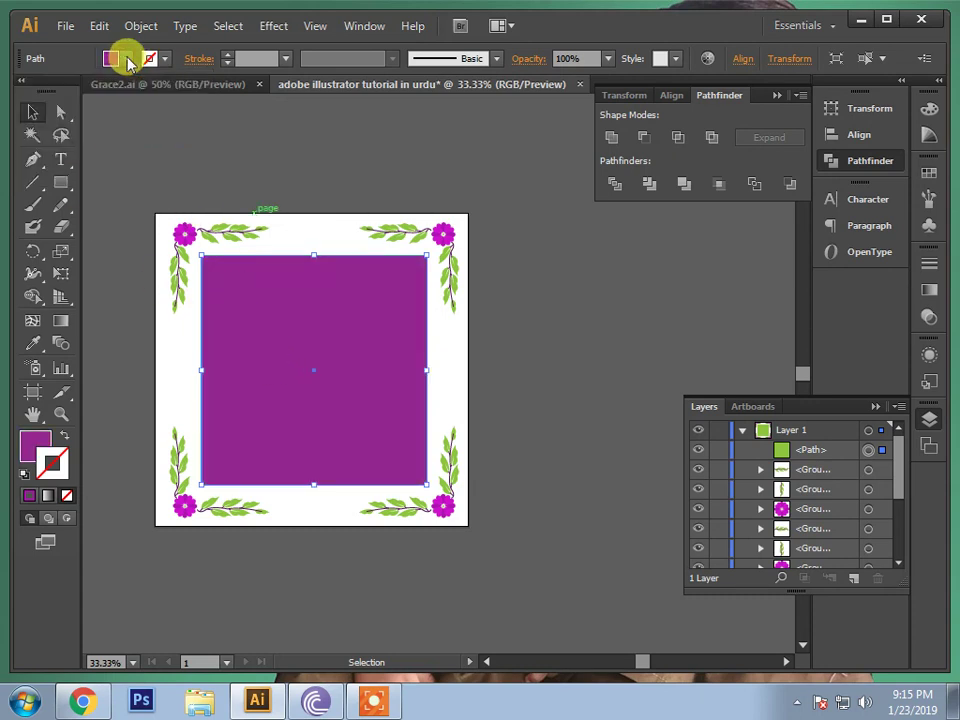
left_click(128, 62)
left_click(12, 90)
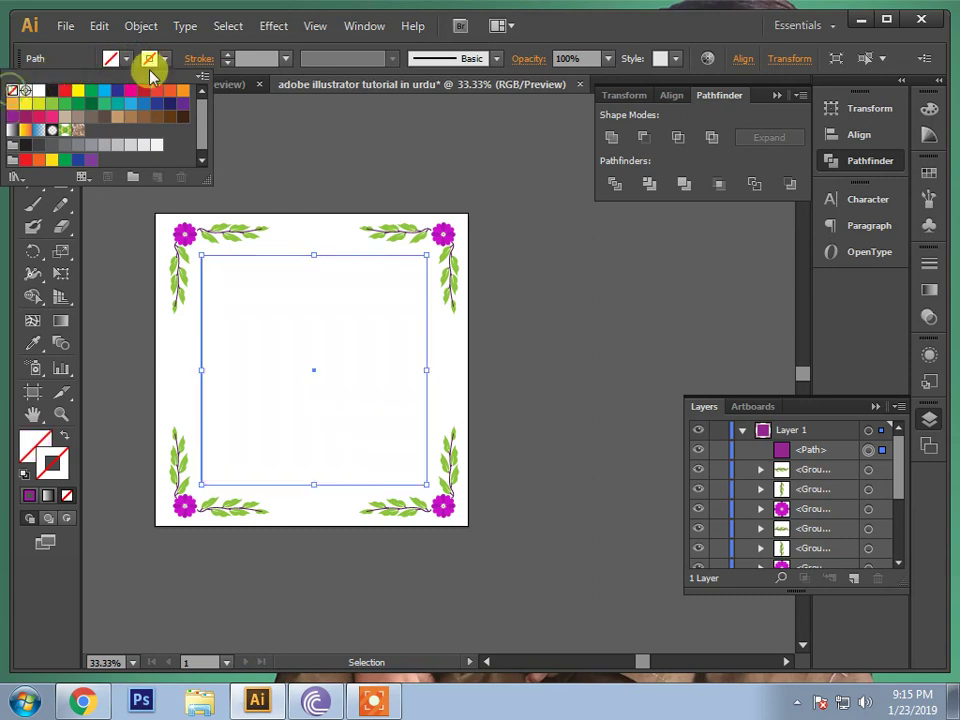
left_click(165, 60)
left_click(165, 60)
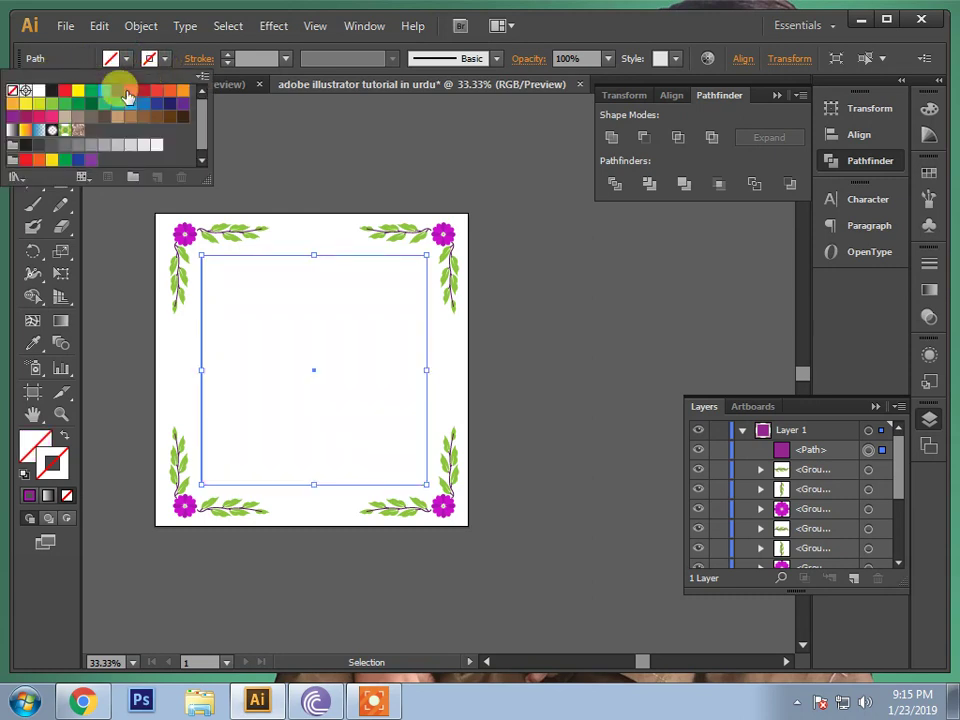
left_click(12, 117)
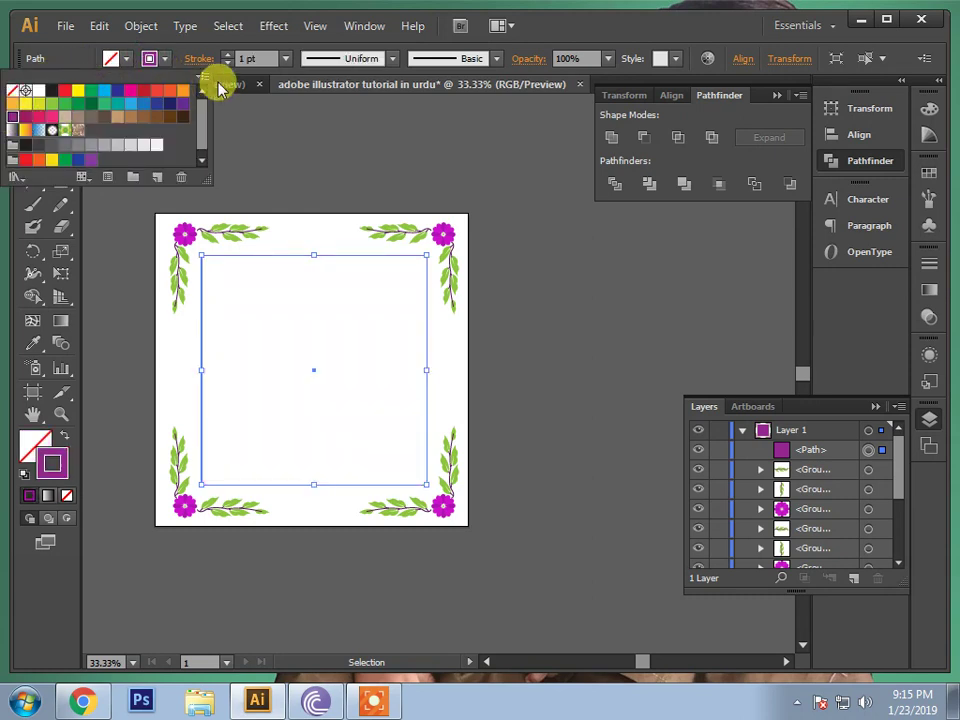
Set the frame's stroke weight to 6 pt.
left_click(286, 59)
left_click(286, 59)
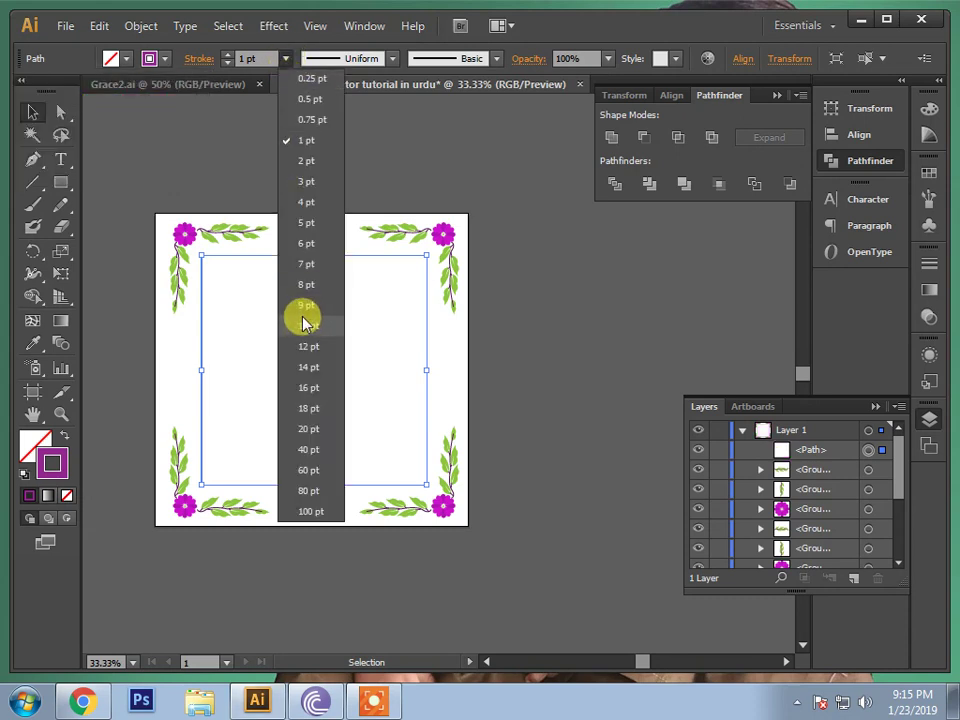
left_click(305, 204)
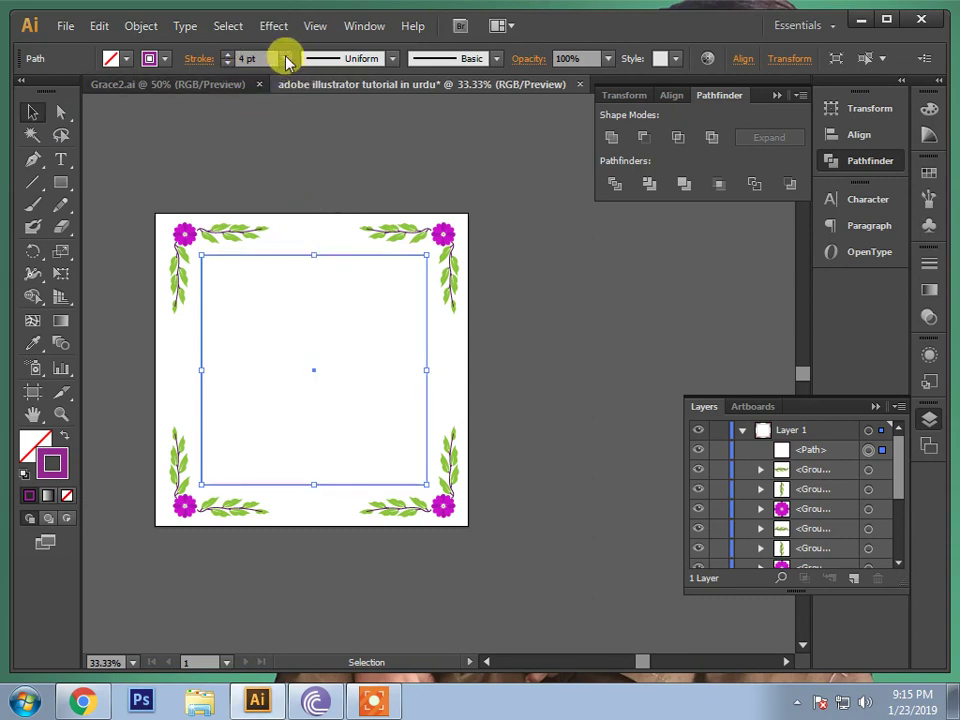
left_click(287, 60)
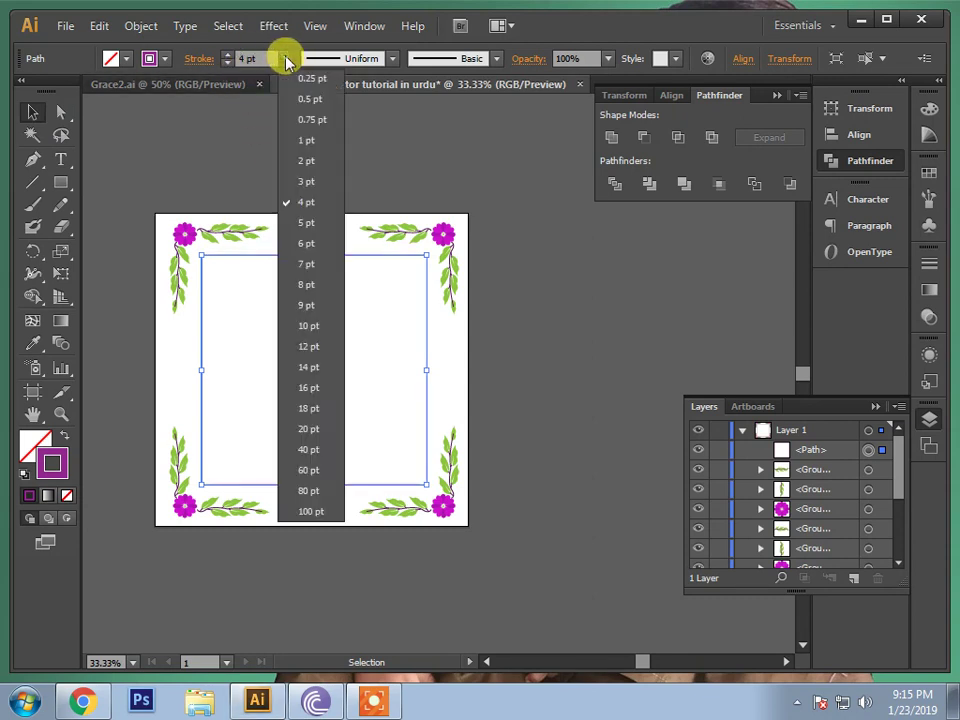
left_click(305, 243)
left_click(313, 175)
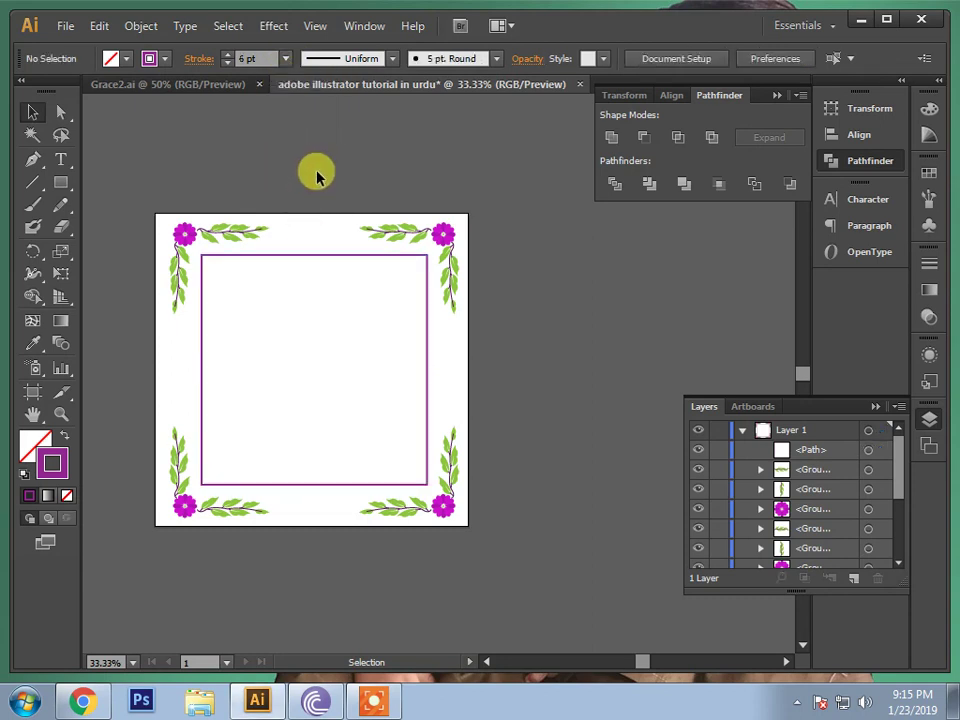
left_click(61, 414)
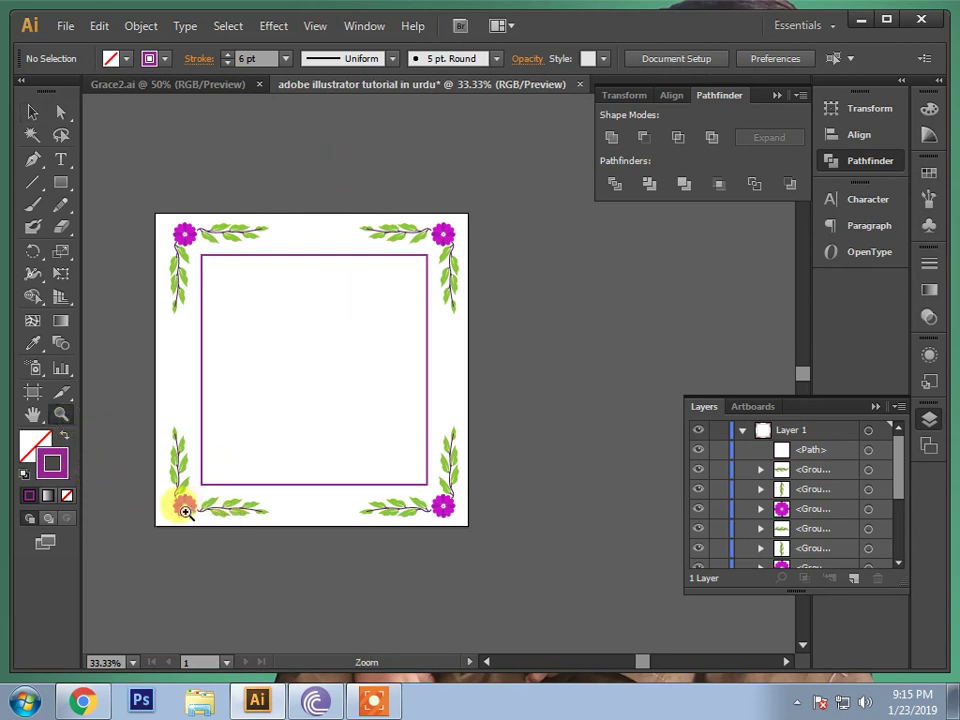
left_click(182, 511)
left_click(182, 511)
left_click(182, 511)
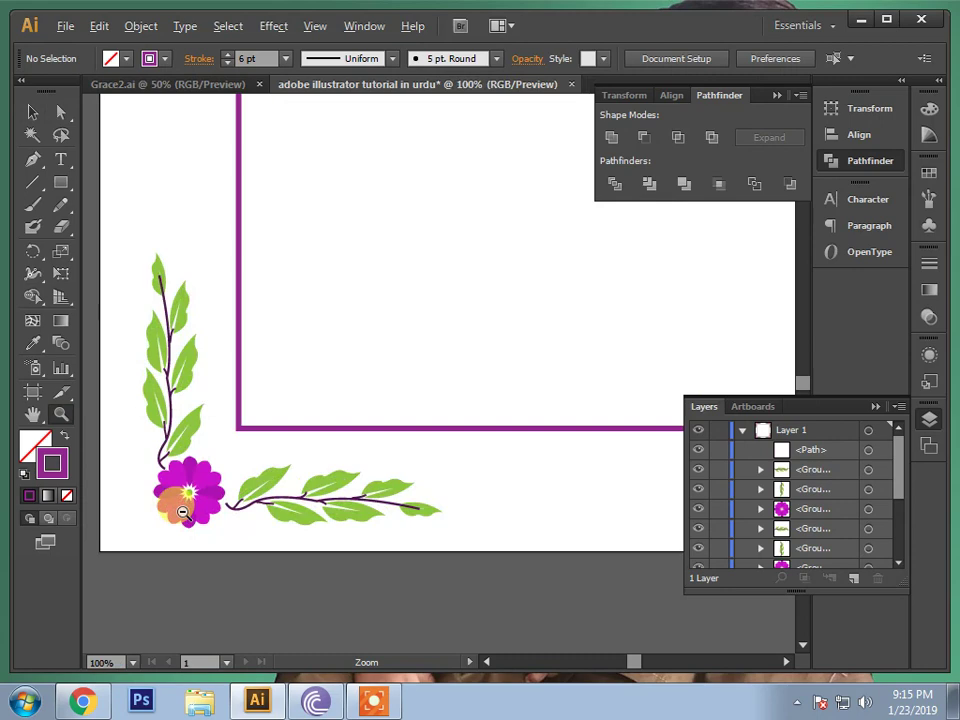
left_click(182, 511, "alt")
left_click(182, 511, "alt")
left_click(182, 511, "alt")
left_click(182, 511, "alt")
left_click(182, 511, "alt")
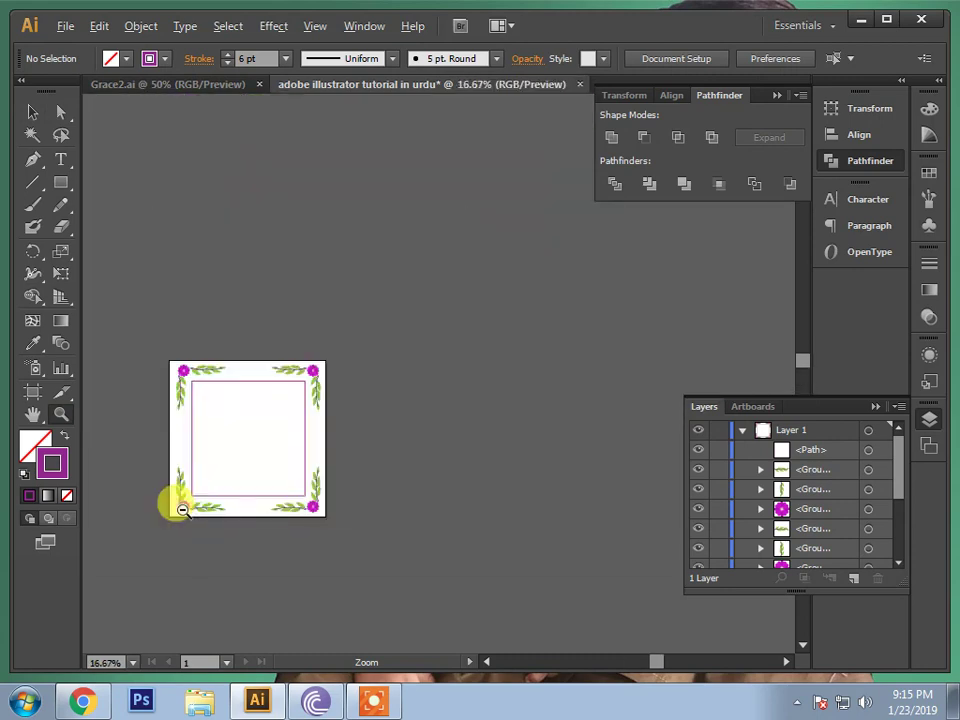
left_click(182, 511)
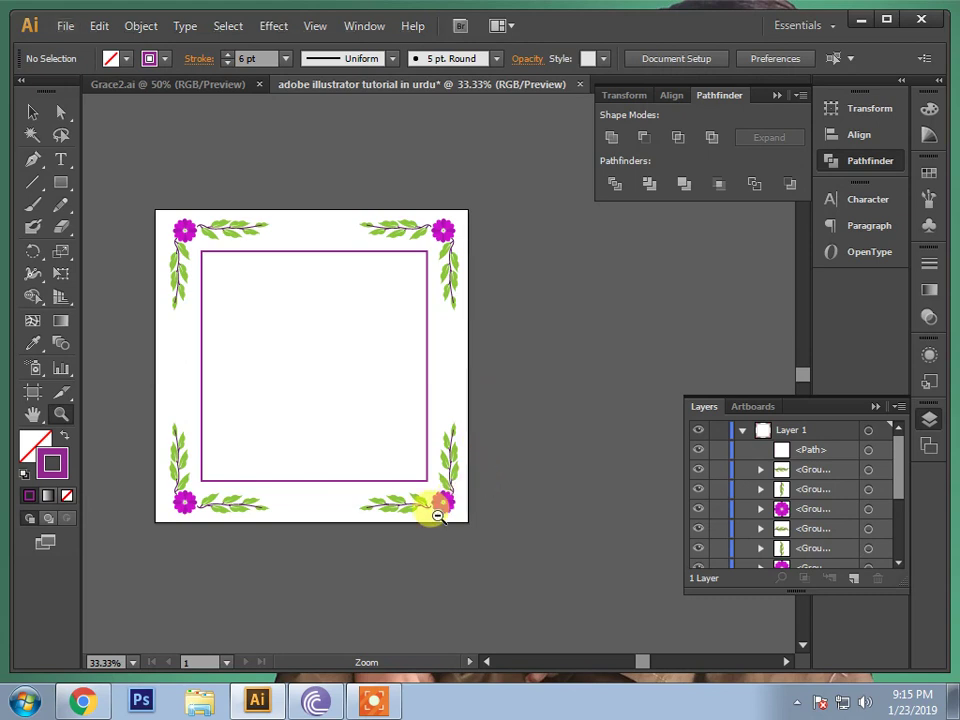
left_click(436, 512)
left_click(437, 515, "alt")
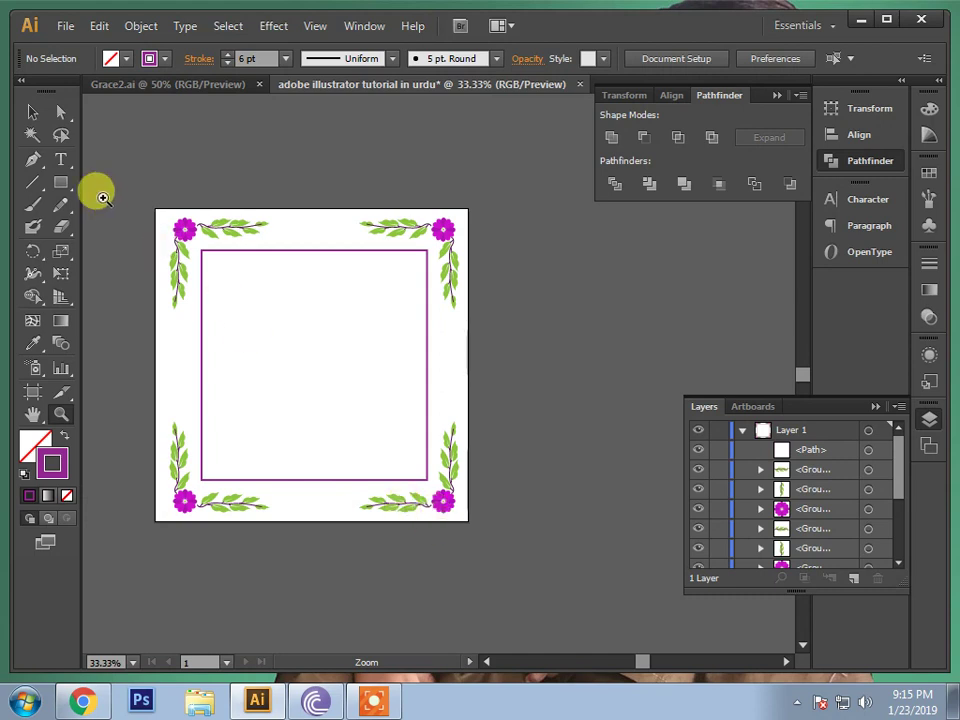
left_click(32, 113)
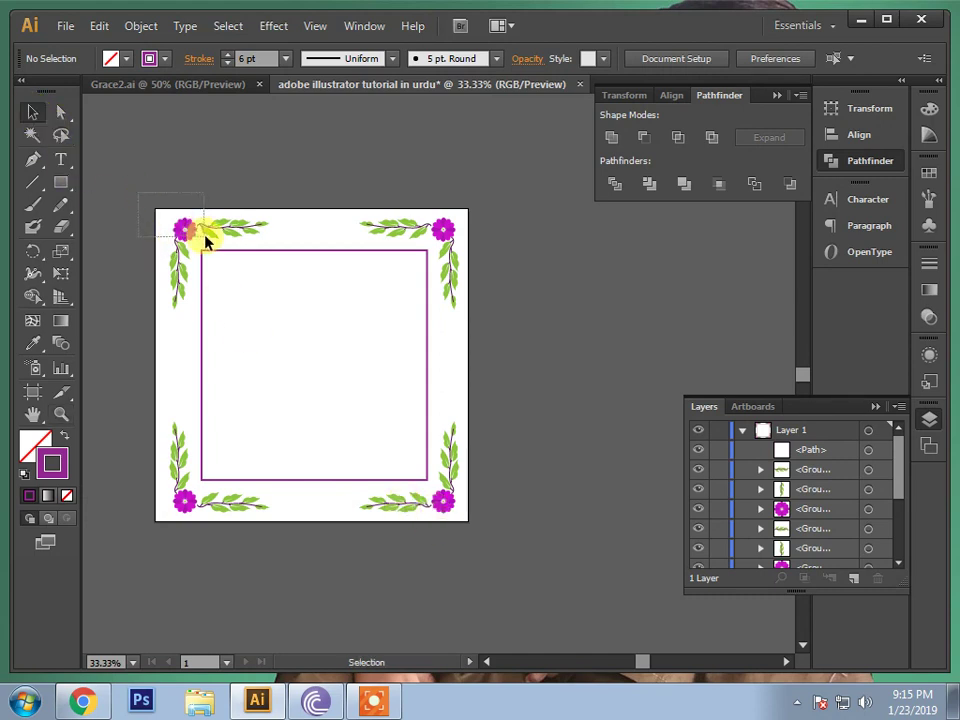
Copy both sprigs of the top-left corner ornament inside the frame's top-left area.
left_click_drag(206, 240, 172, 241)
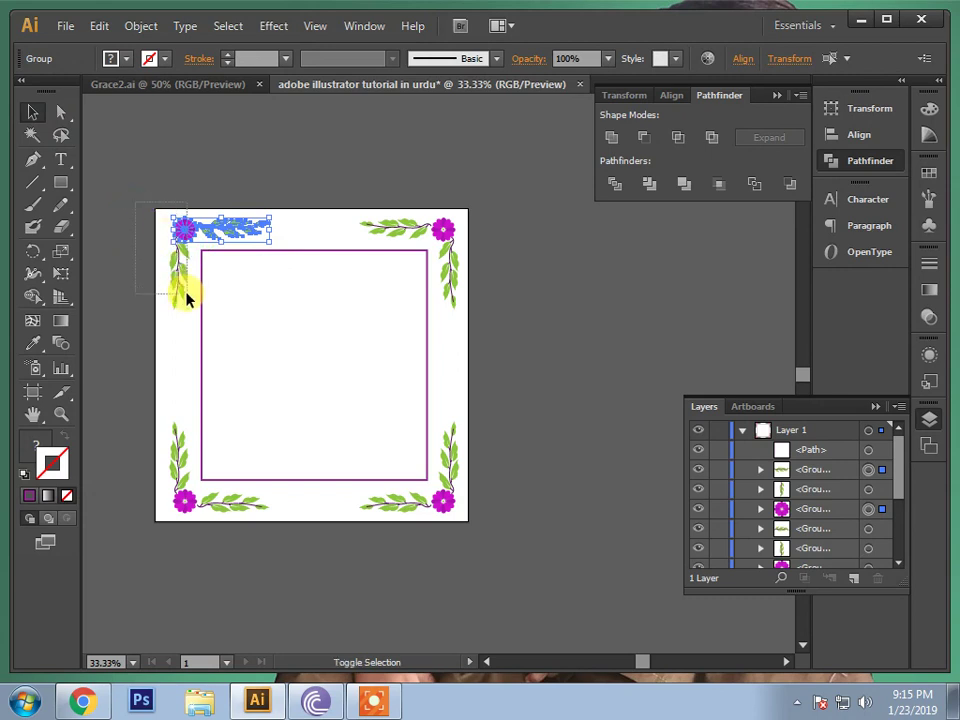
left_click_drag(187, 295, 186, 262)
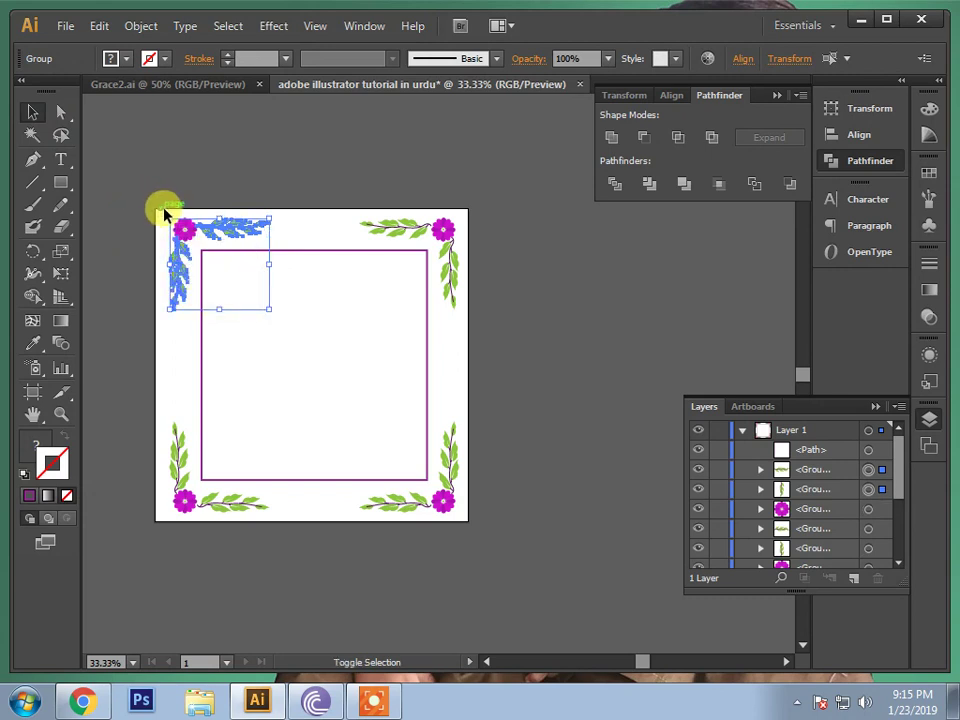
left_click_drag(189, 242, 176, 255)
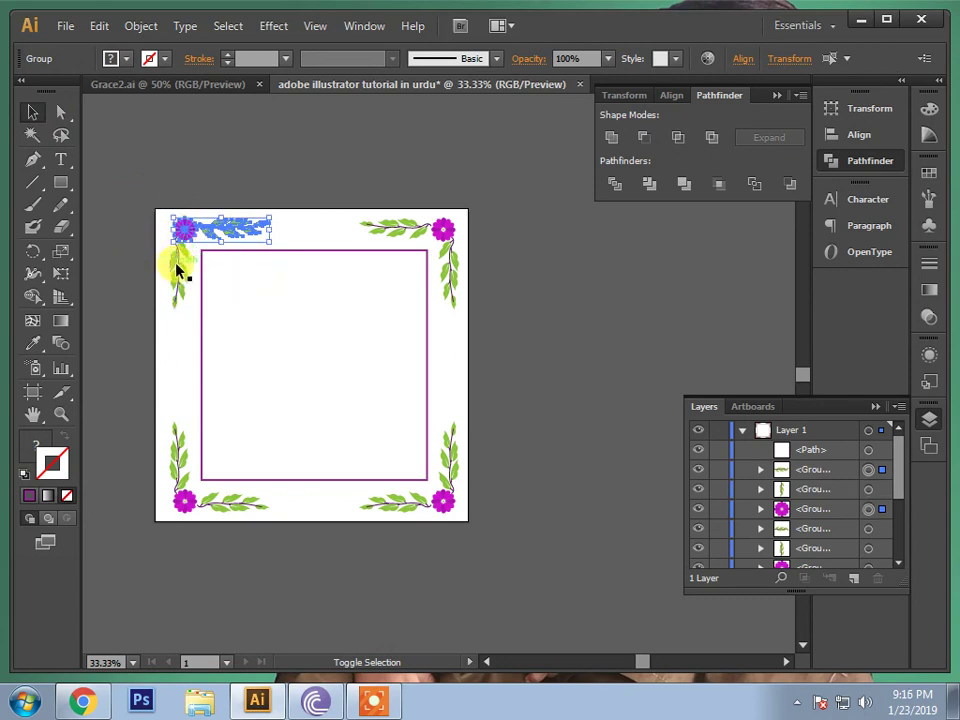
left_click(176, 270, "shift")
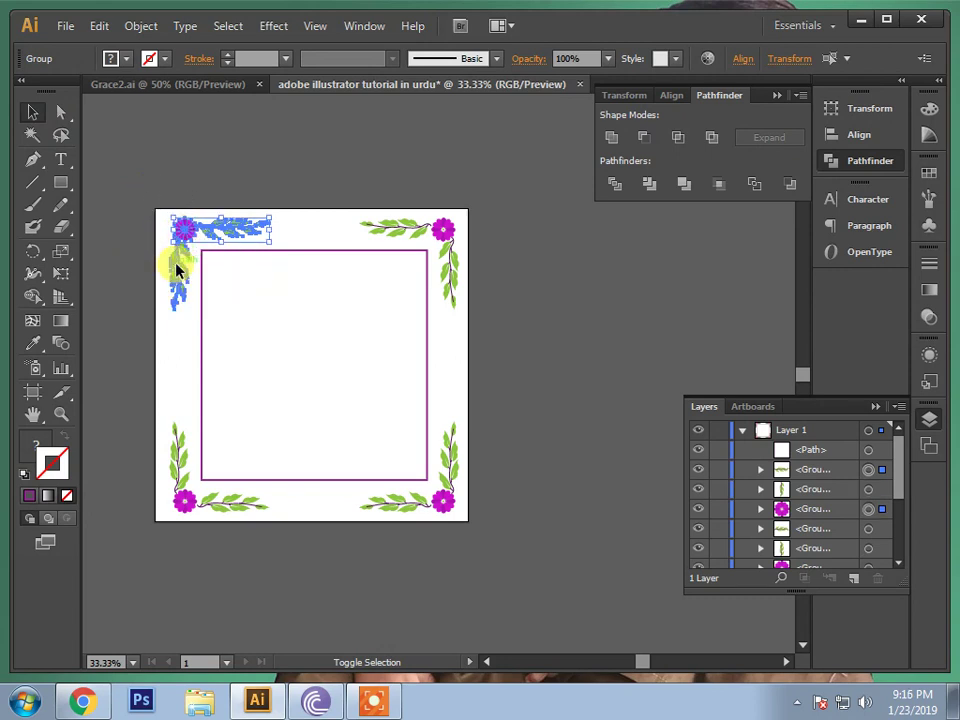
left_click(176, 270, "shift")
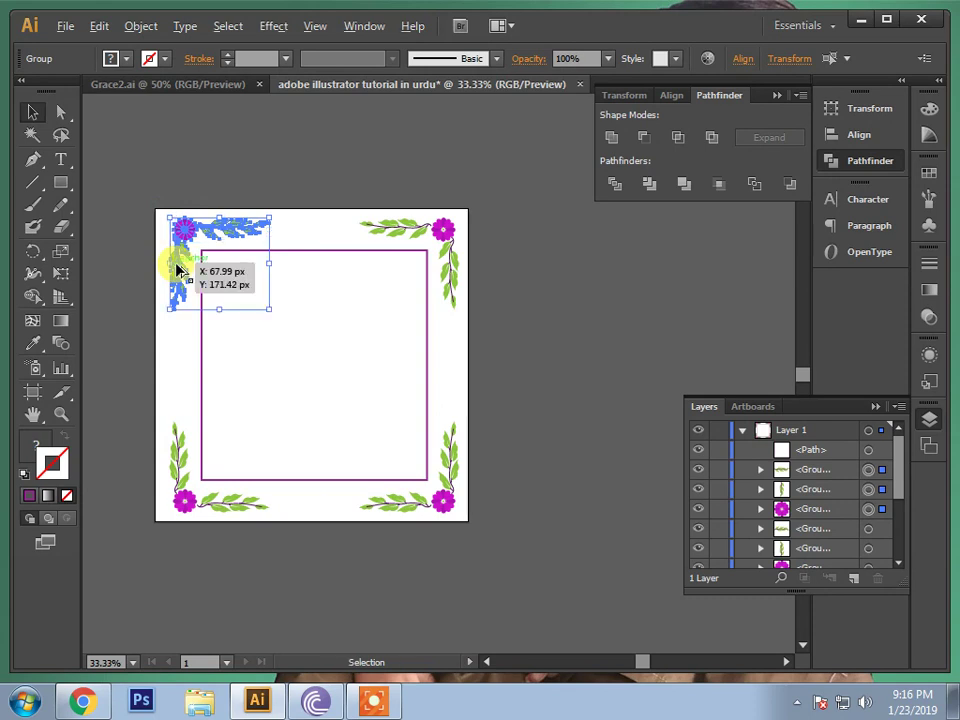
mouse_move(176, 270)
left_mouse_down()
mouse_move(238, 328)
mouse_move(229, 280)
left_mouse_up()
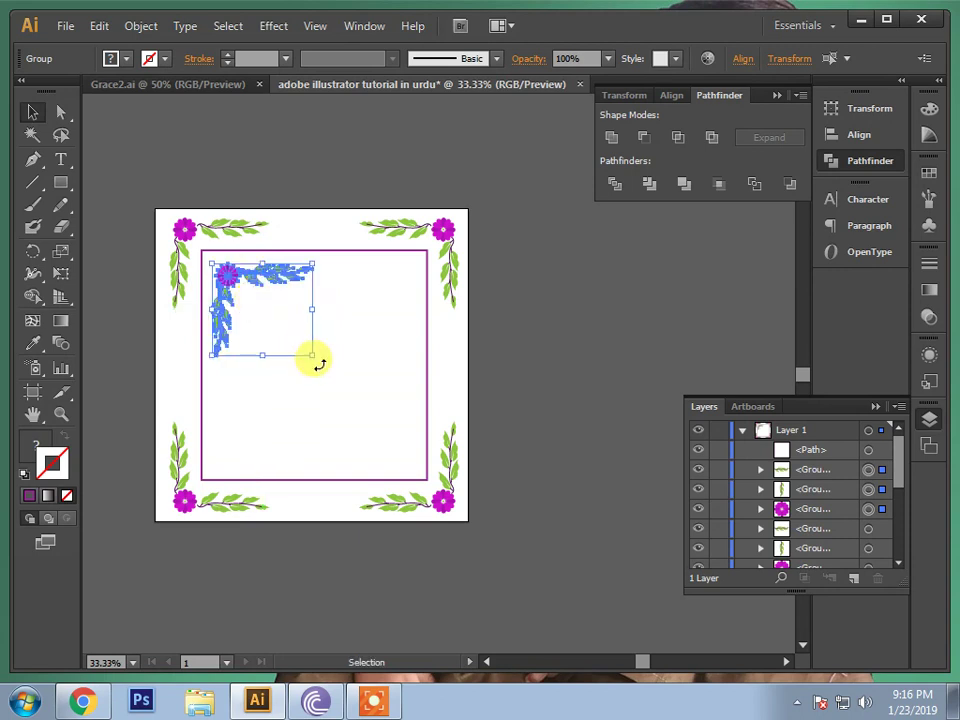
Make a horizontally reflected copy of the ornament, then flip that copy vertically.
right_click(250, 288)
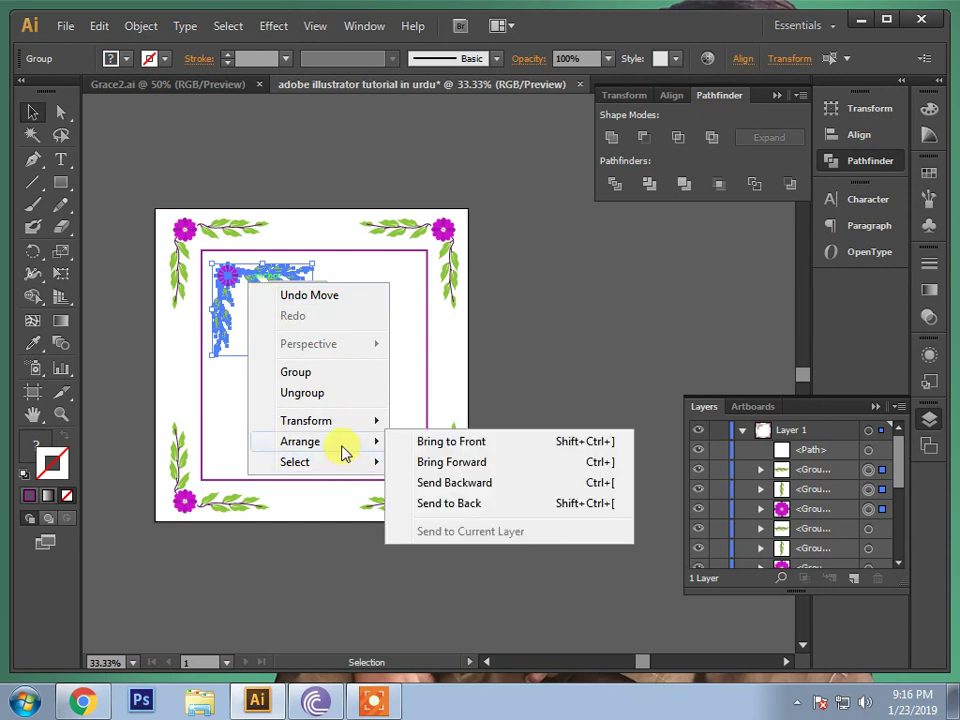
mouse_move(306, 420)
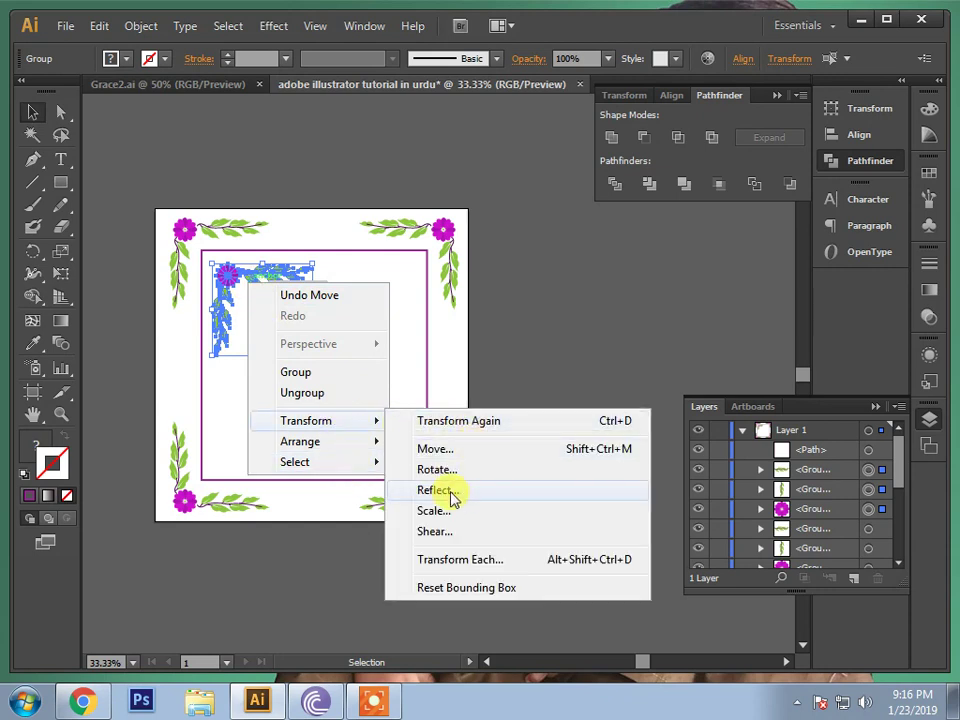
left_click(451, 497)
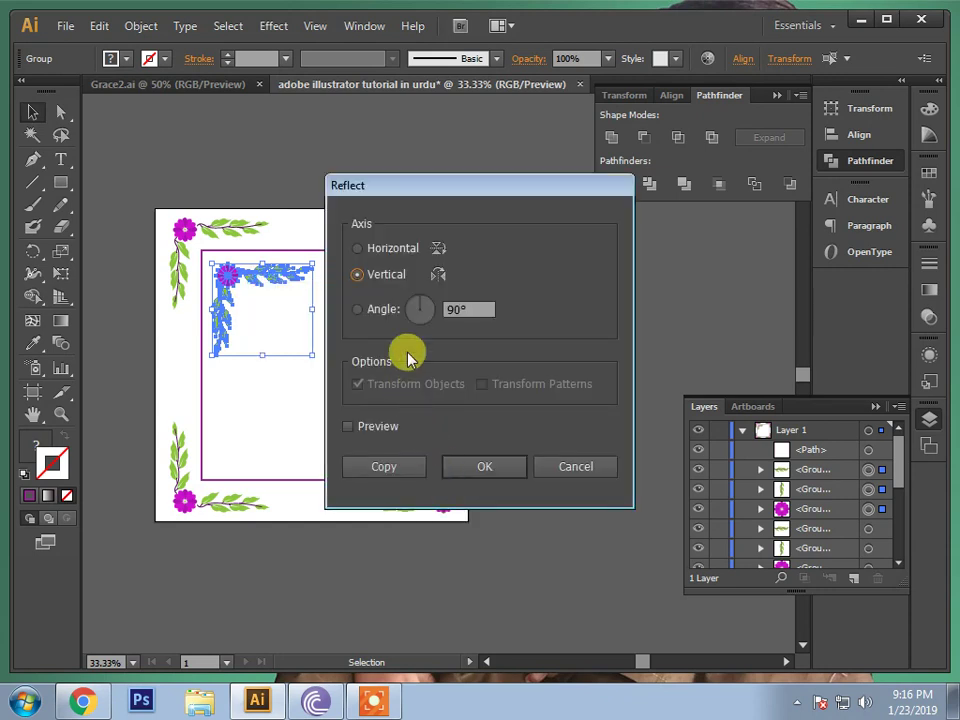
left_click(358, 250)
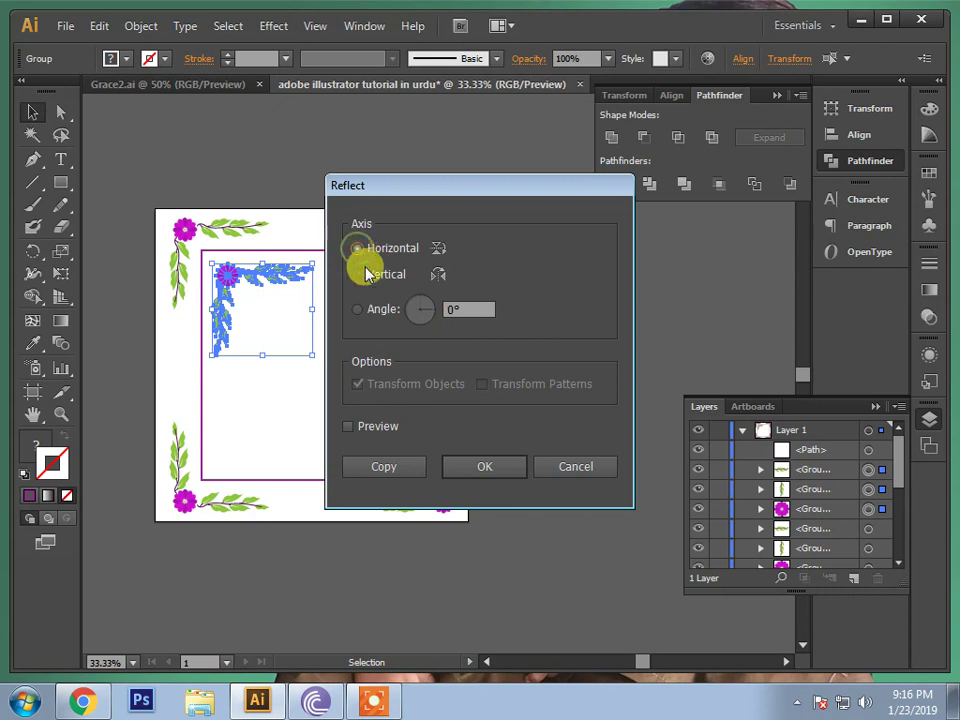
left_click(396, 466)
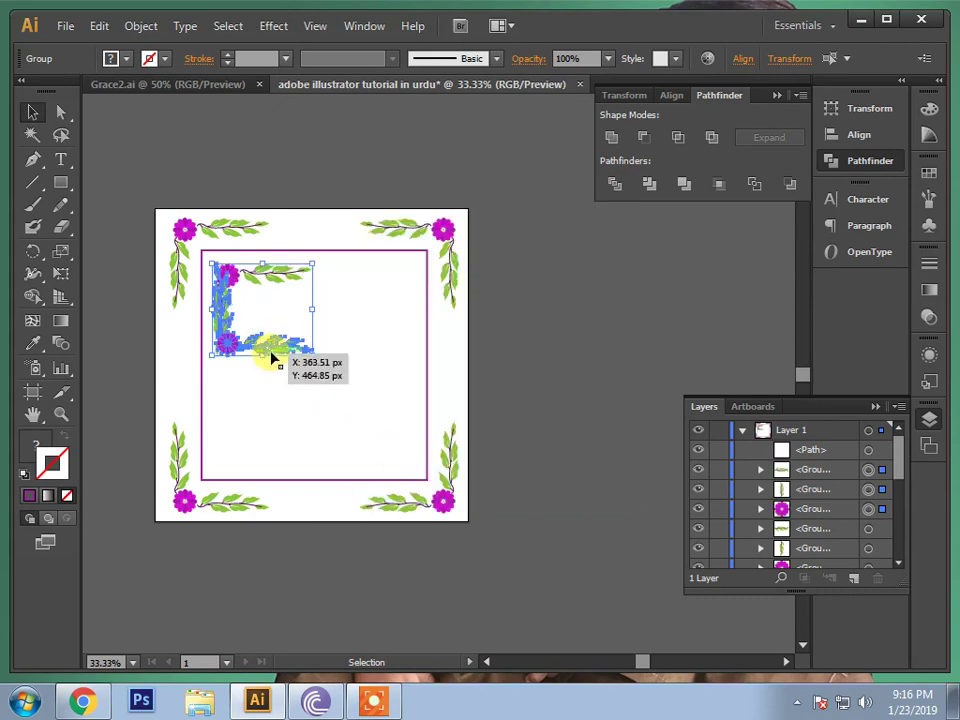
left_click_drag(272, 358, 270, 352)
right_click(270, 351)
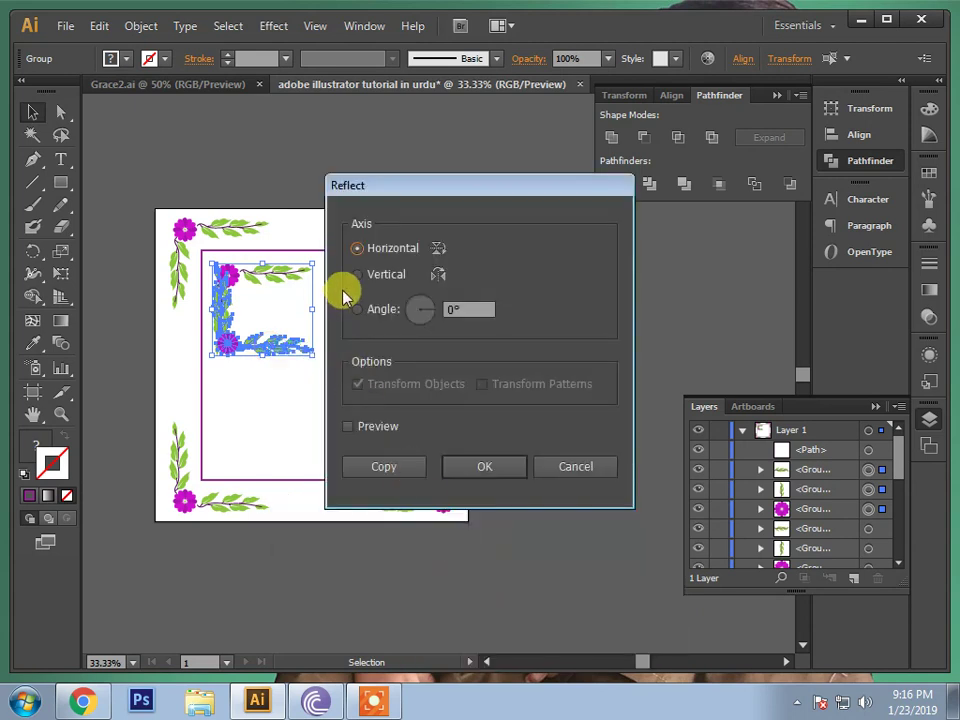
left_click(358, 274)
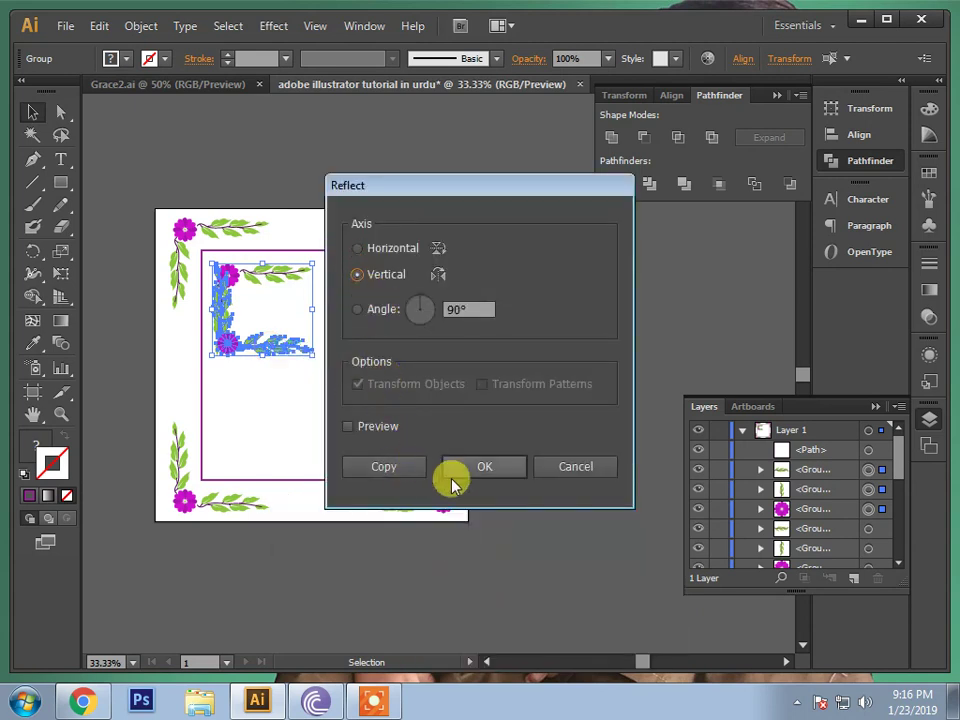
left_click(490, 466)
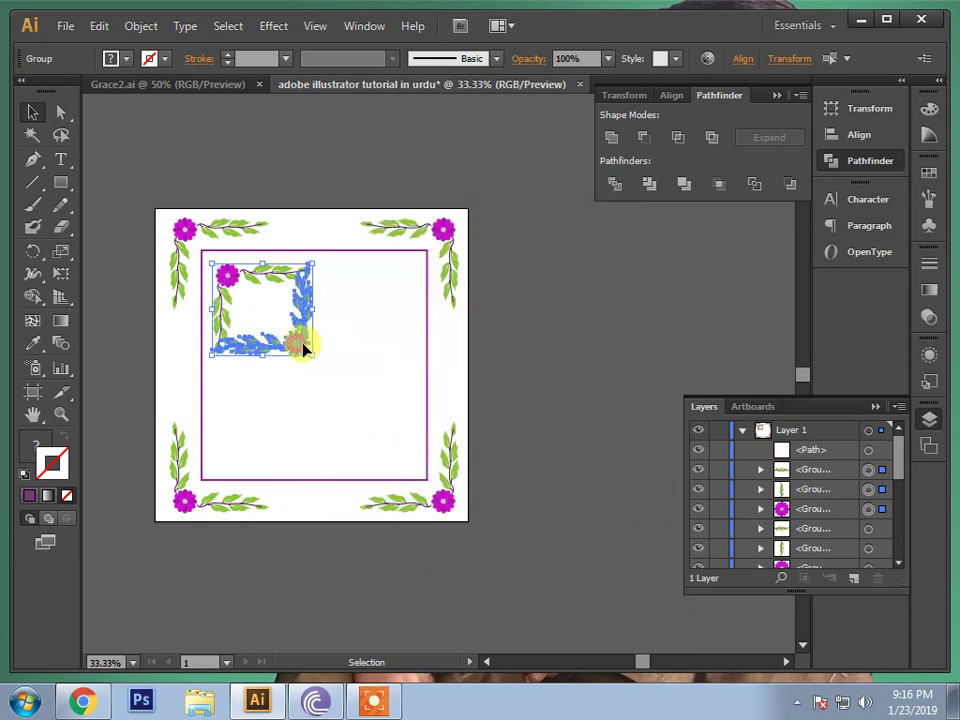
Position the mirrored ornament in the frame's lower-right inner corner, nudging it left and up.
left_click_drag(304, 343, 395, 484)
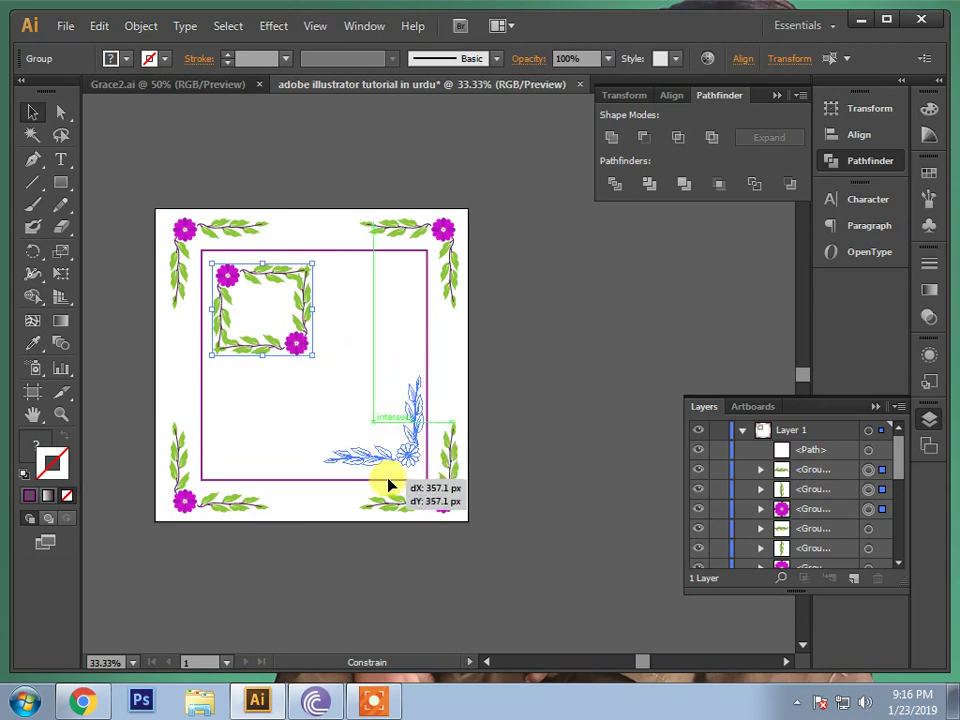
left_click_drag(395, 484, 401, 466)
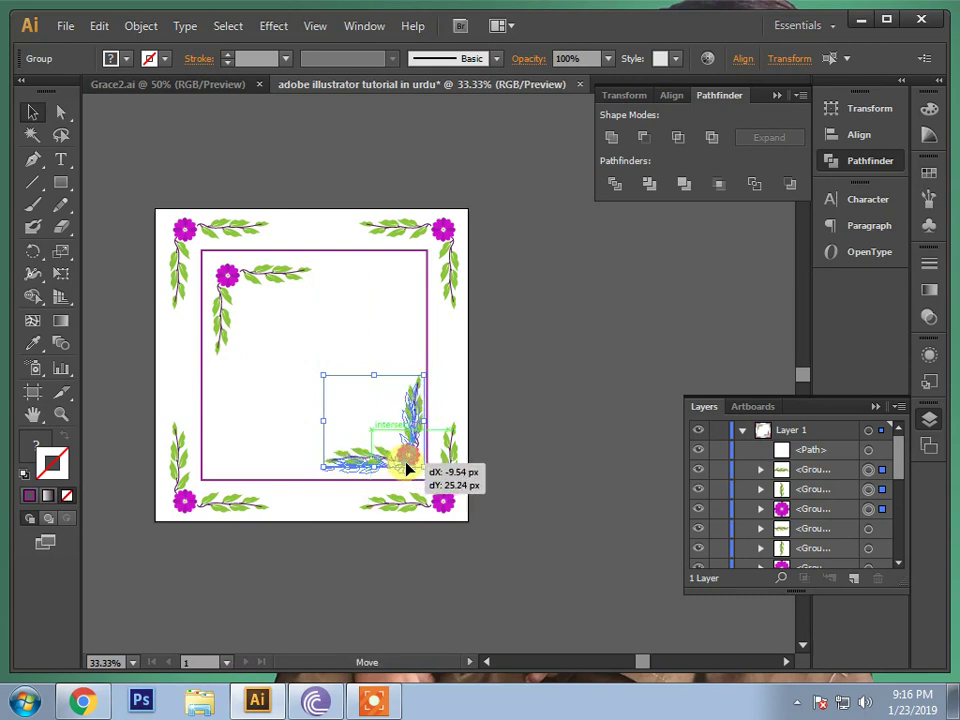
left_click_drag(401, 466, 410, 467)
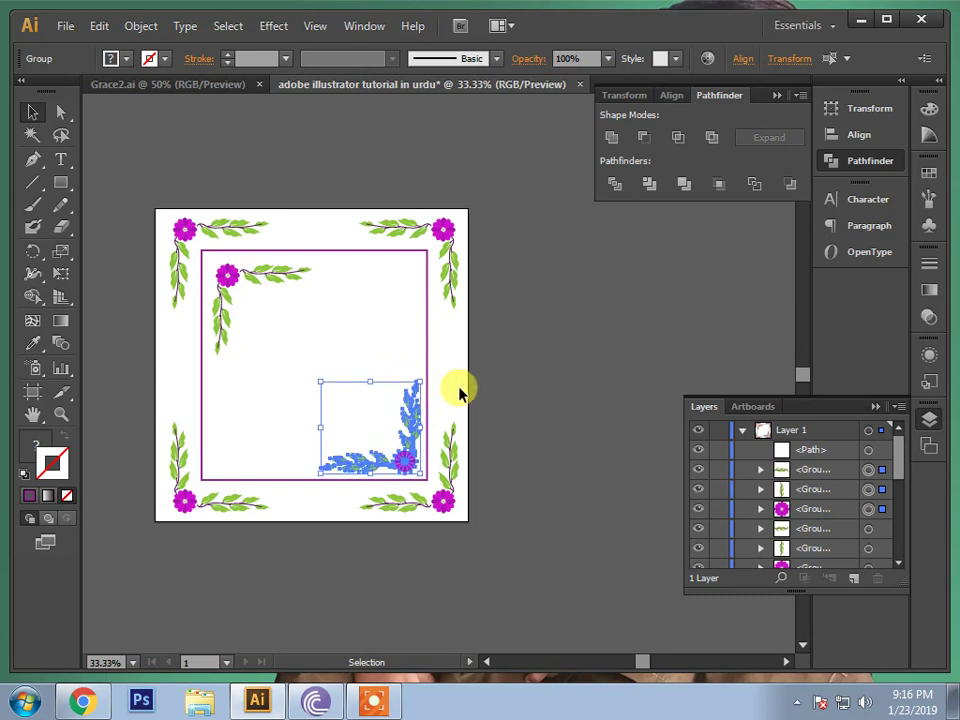
key("shift+Left")
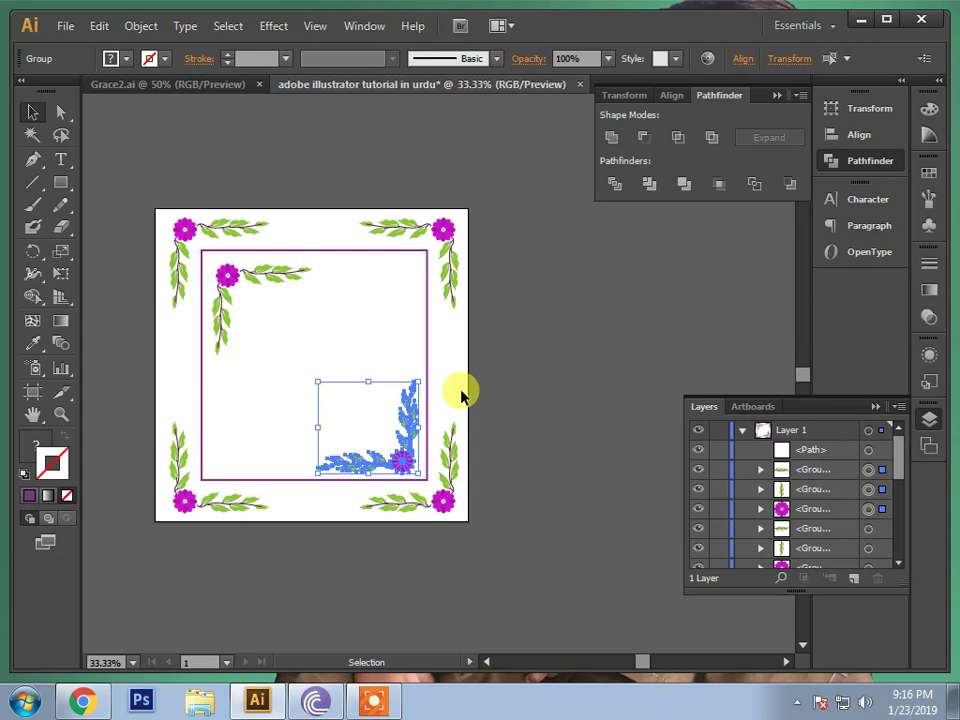
key("Up")
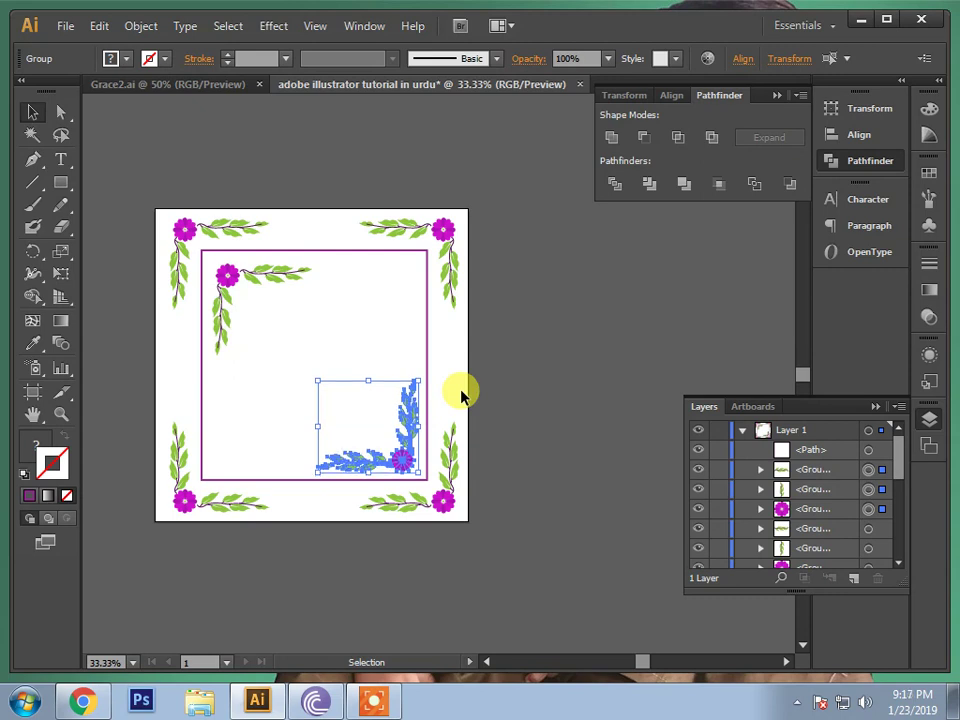
left_click(555, 398)
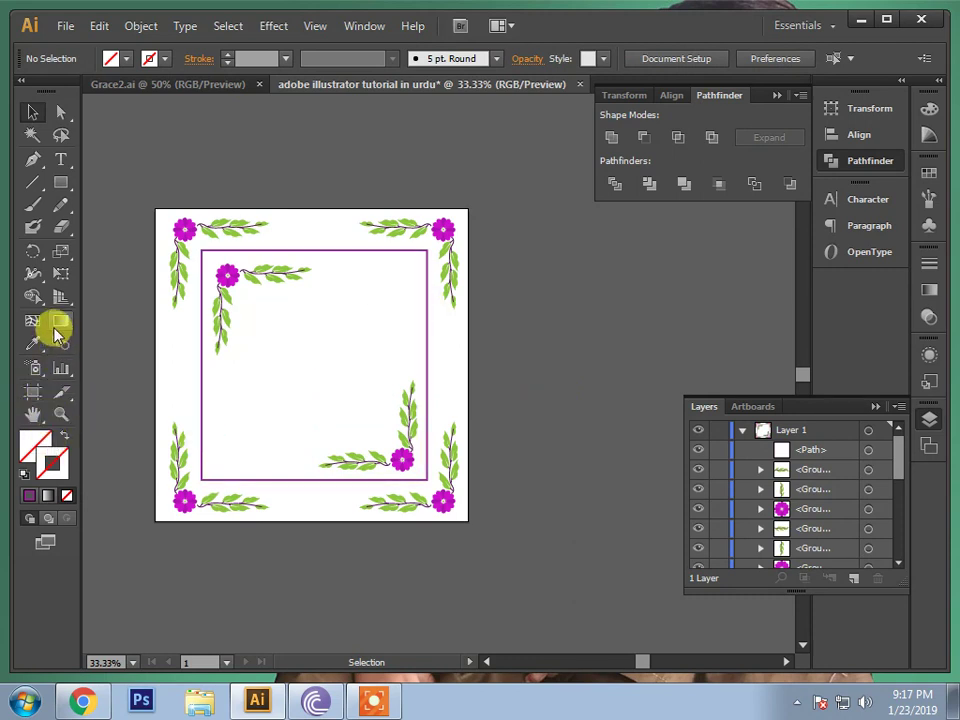
Expand the purple frame's fill and stroke into a solid shape with Object > Expand.
left_click(61, 413)
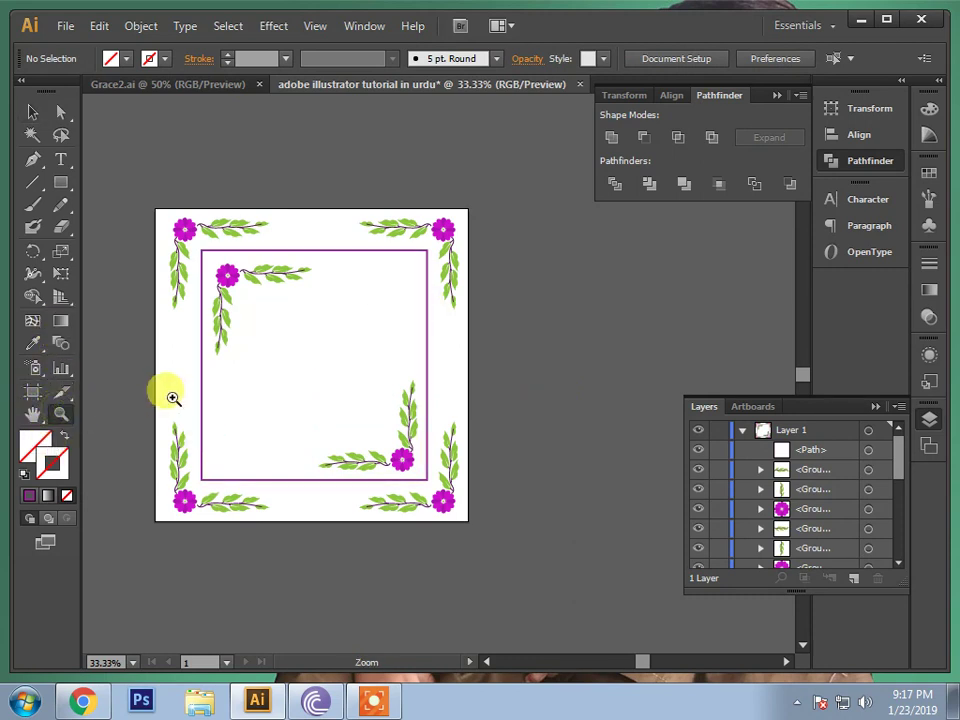
left_click(168, 372)
left_click(168, 370, "alt")
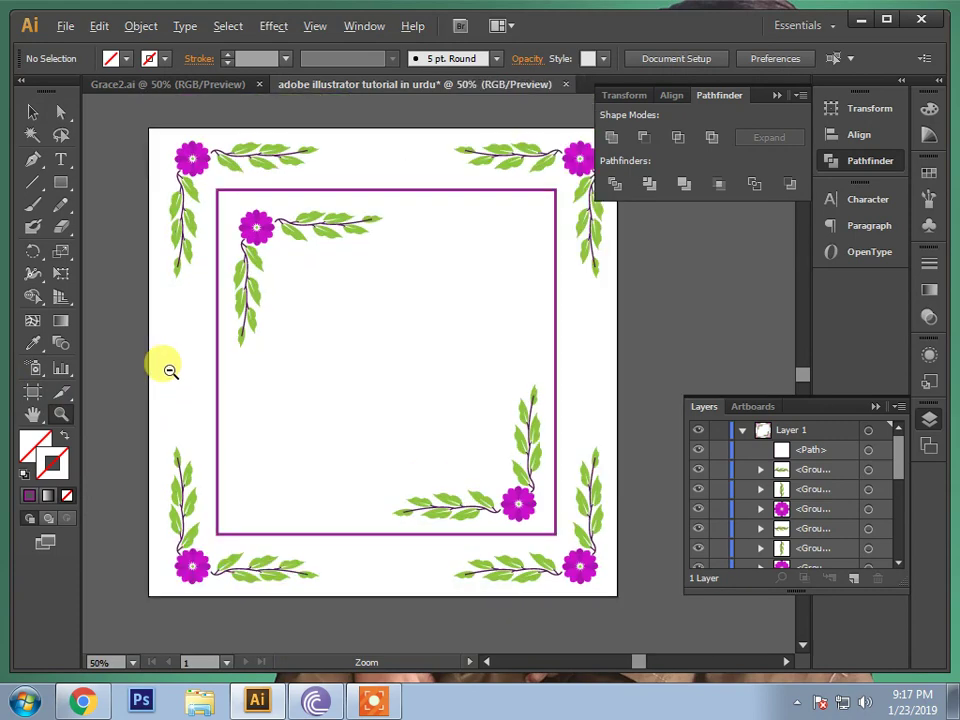
key("alt")
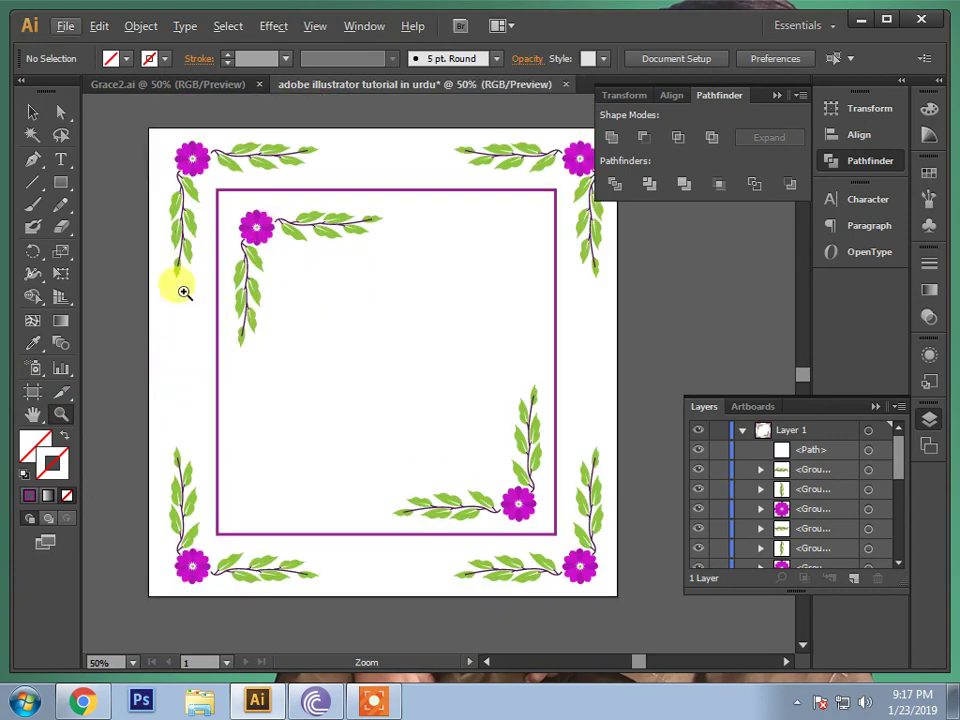
left_click(33, 112)
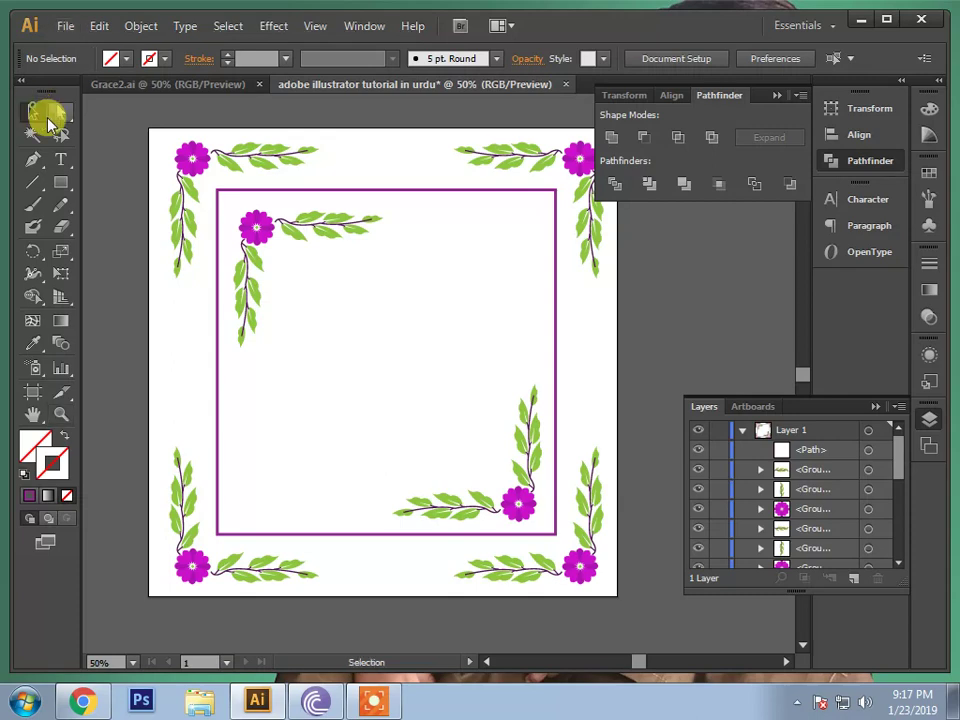
left_click(425, 191)
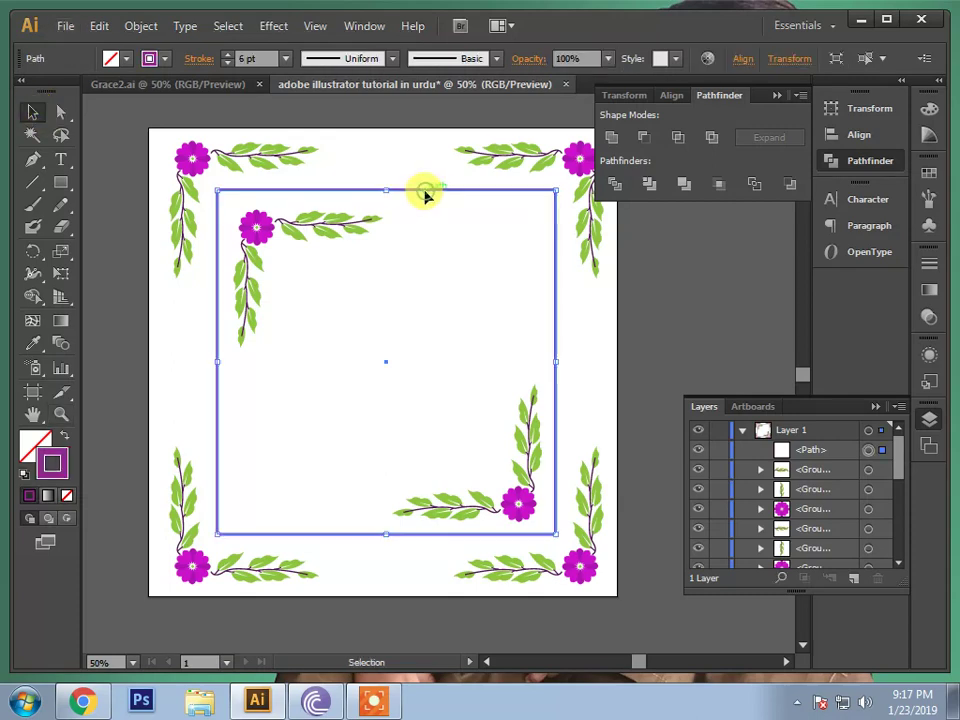
left_click(143, 27)
left_click(186, 227)
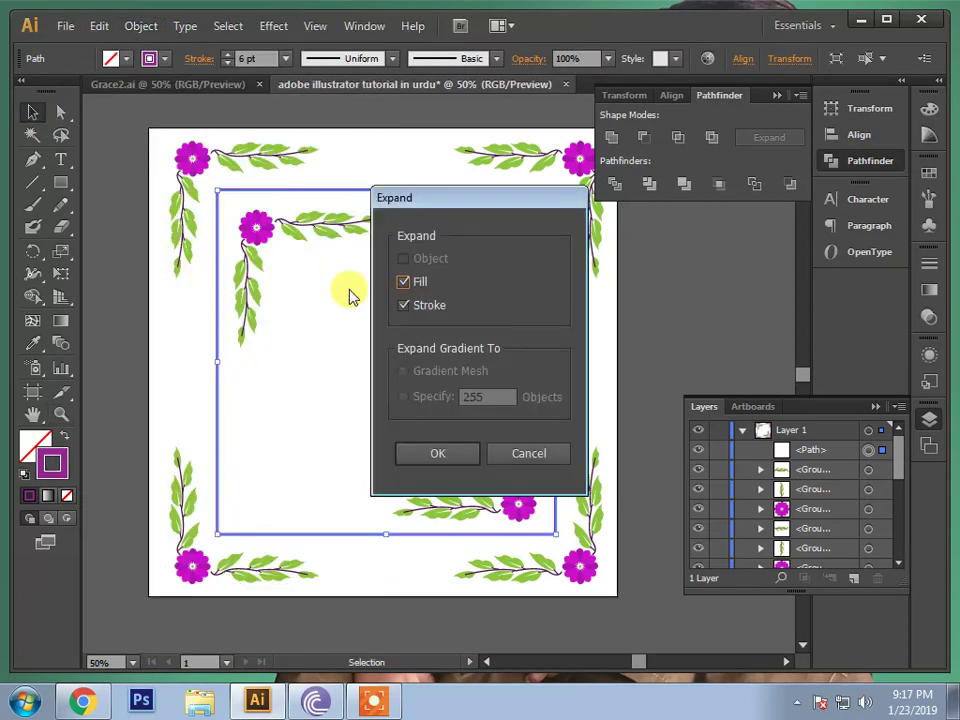
left_click(438, 455)
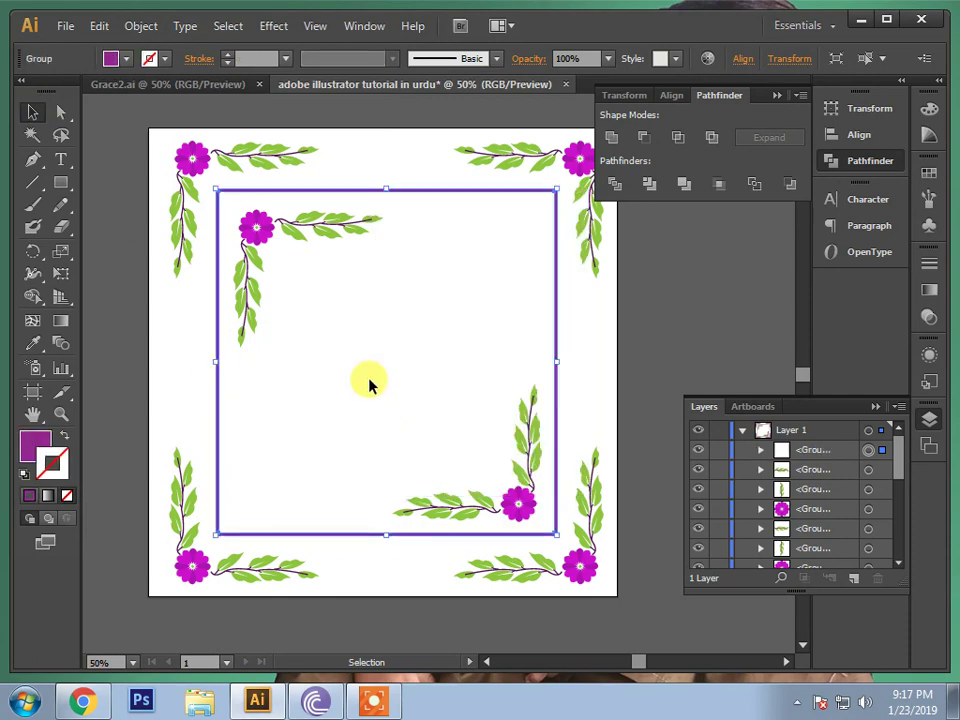
left_click(343, 360)
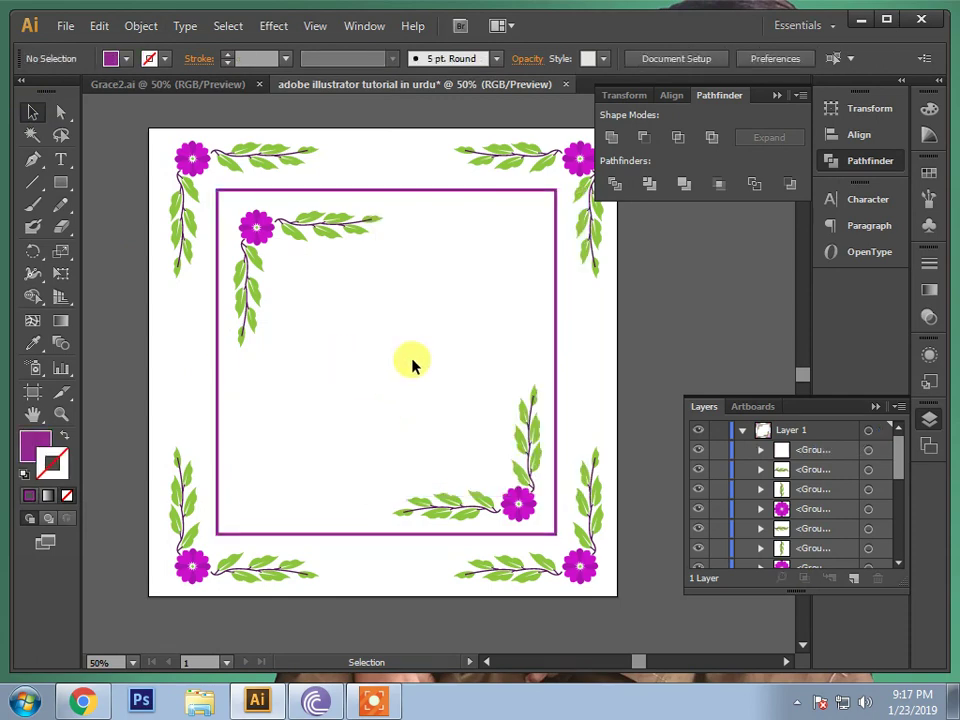
Draw a thin rectangle as the first writing line across the frame.
left_click(60, 183)
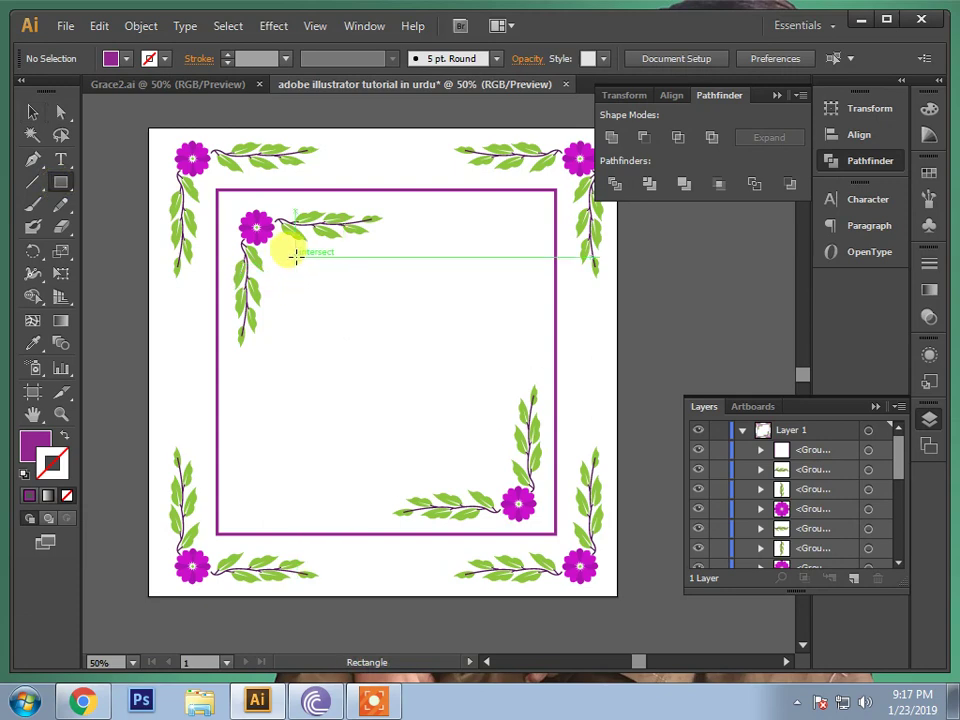
left_click_drag(296, 256, 522, 260)
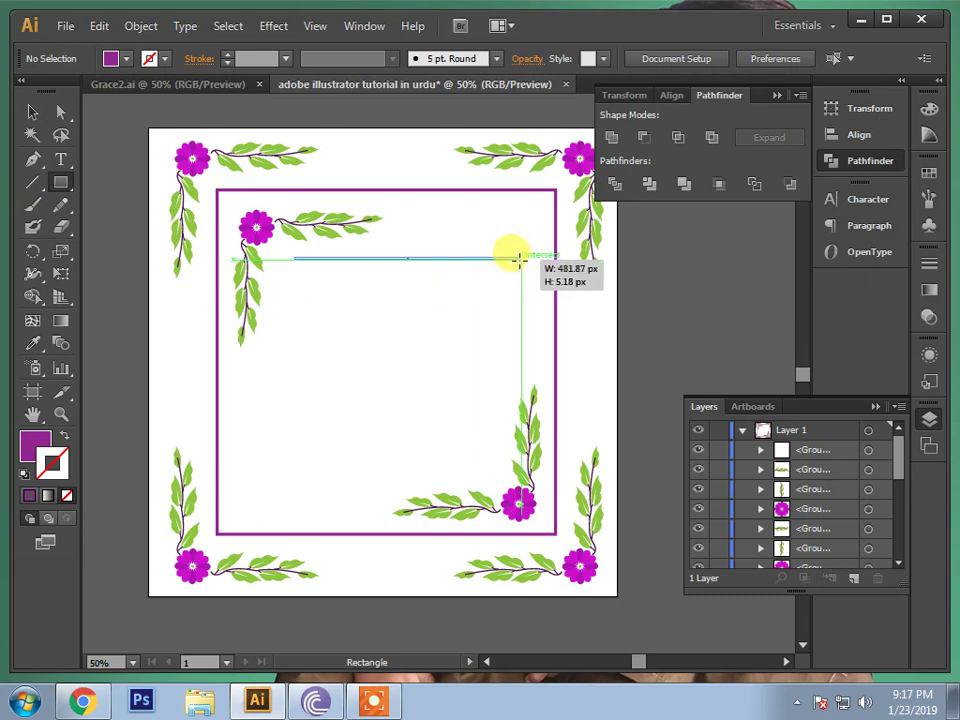
left_click_drag(520, 259, 521, 260)
Duplicate the line downward three times with Ctrl+D, then select all four lines.
left_click(28, 113)
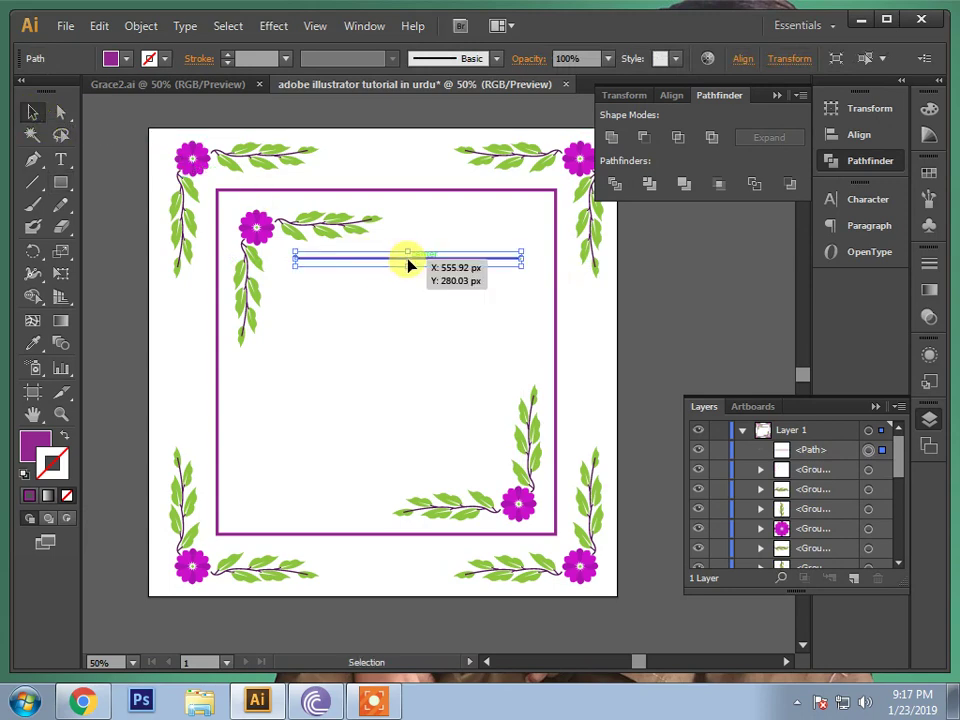
left_click_drag(408, 265, 414, 301)
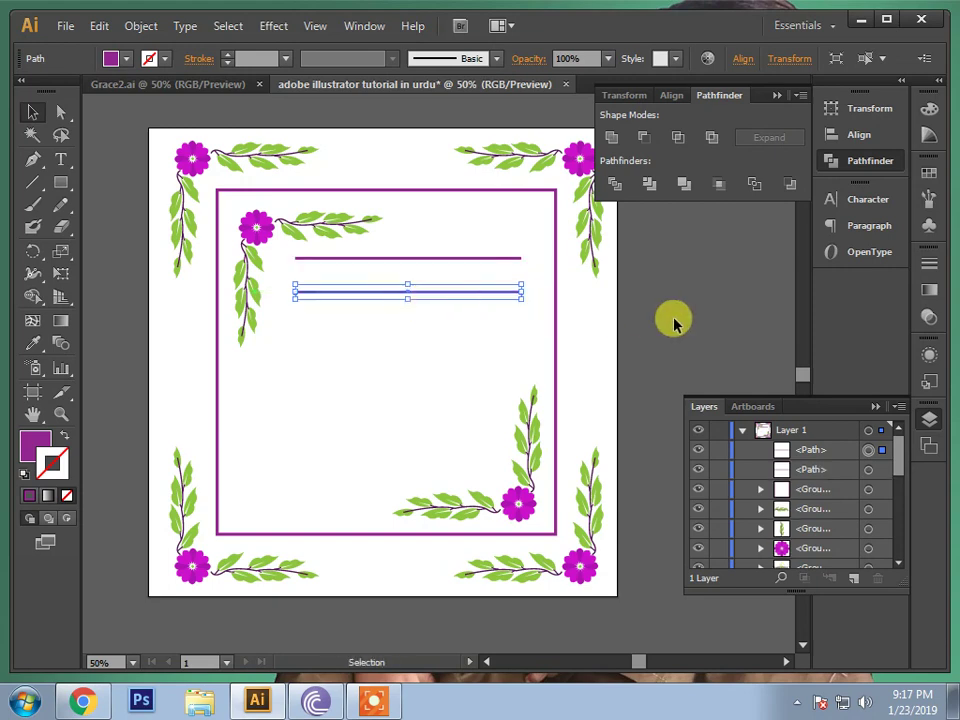
key("ctrl+d")
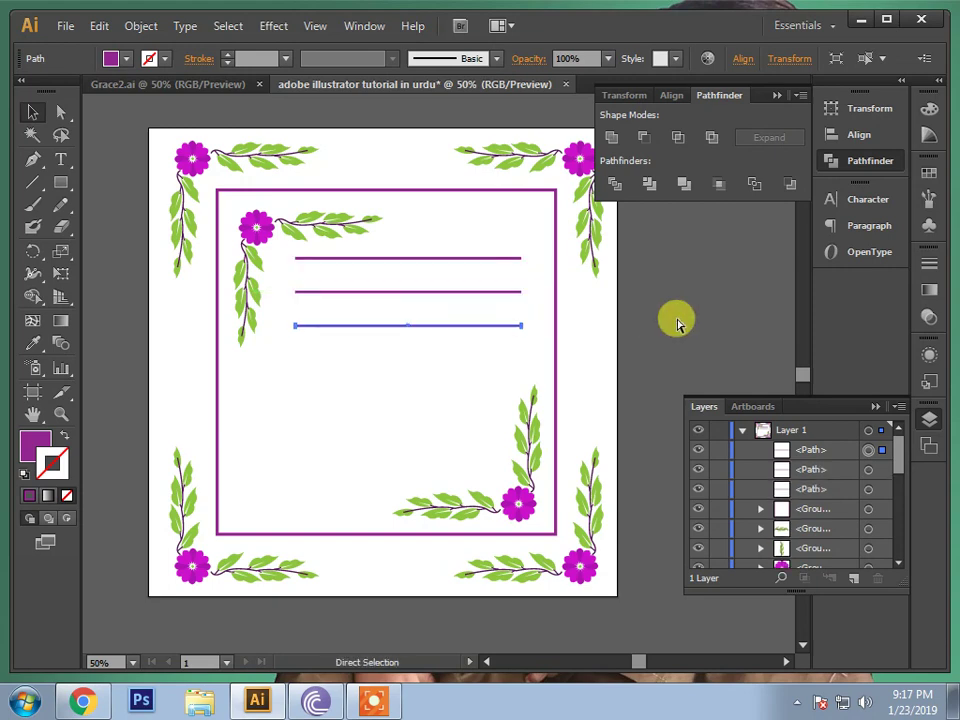
key("ctrl+d")
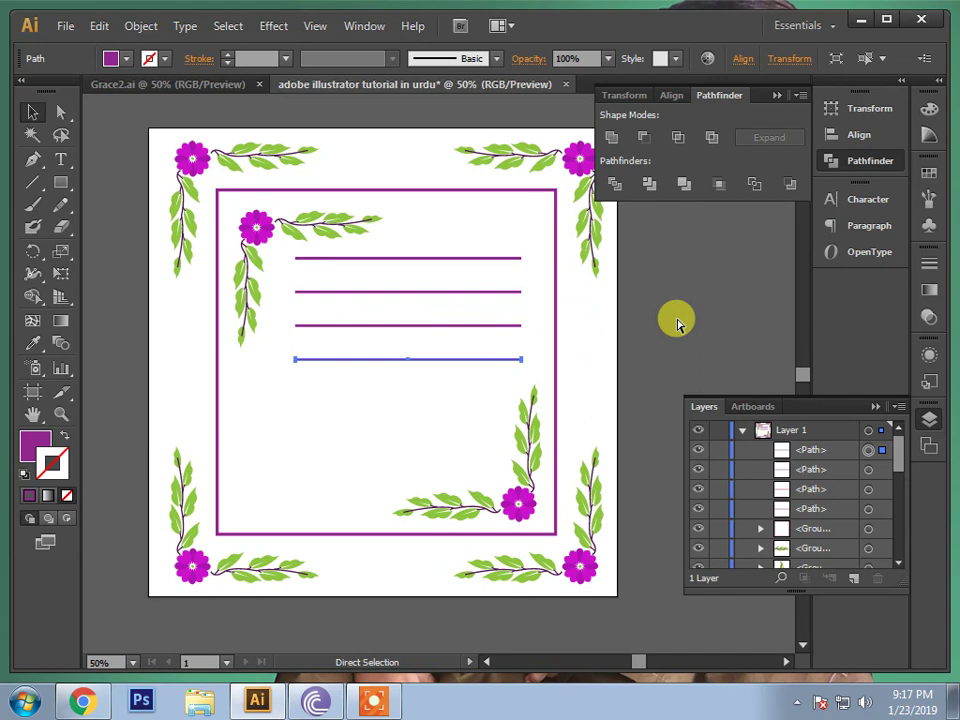
key("v")
mouse_move(438, 229)
left_mouse_down()
mouse_move(491, 378)
mouse_move(478, 379)
left_mouse_up()
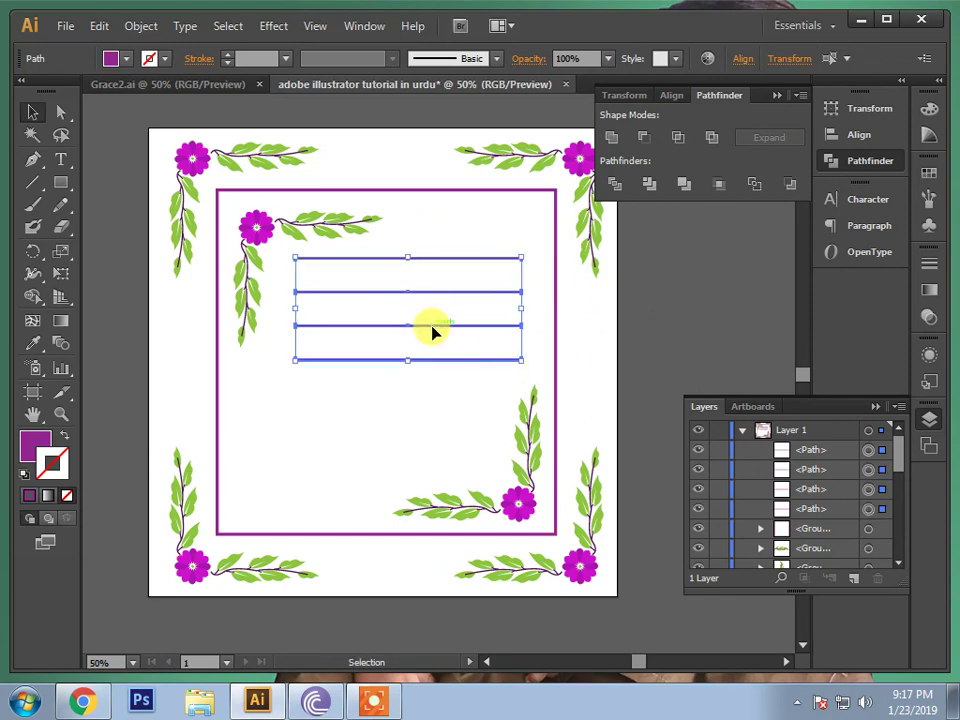
Duplicate the four writing lines lower in the frame, offset to the left.
mouse_move(432, 333)
left_mouse_down()
mouse_move(373, 484)
mouse_move(380, 474)
left_mouse_up()
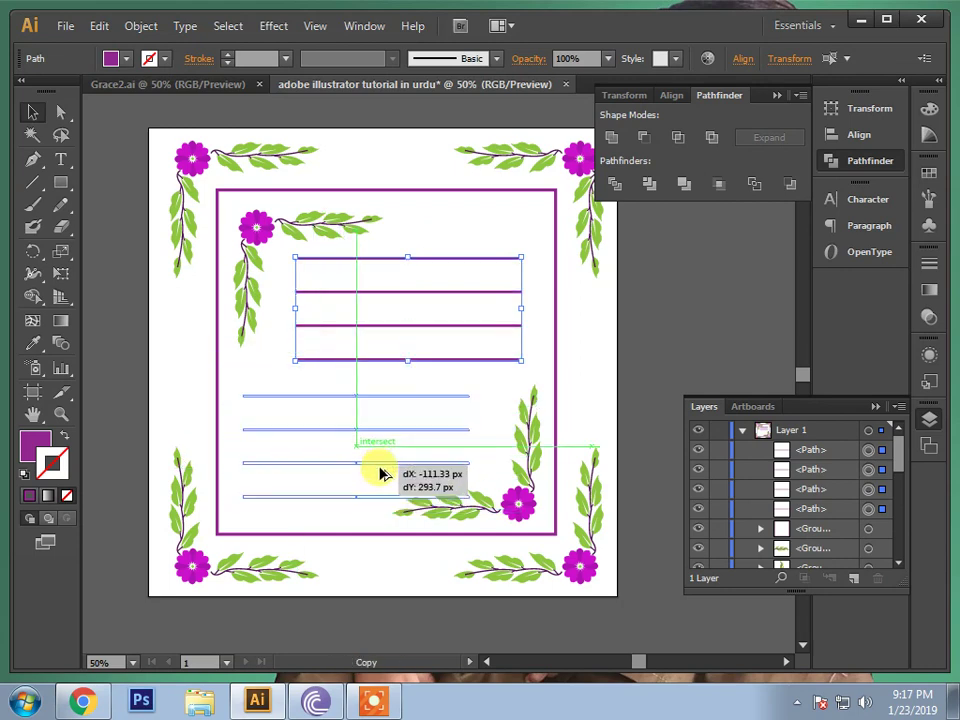
left_click_drag(380, 474, 380, 458)
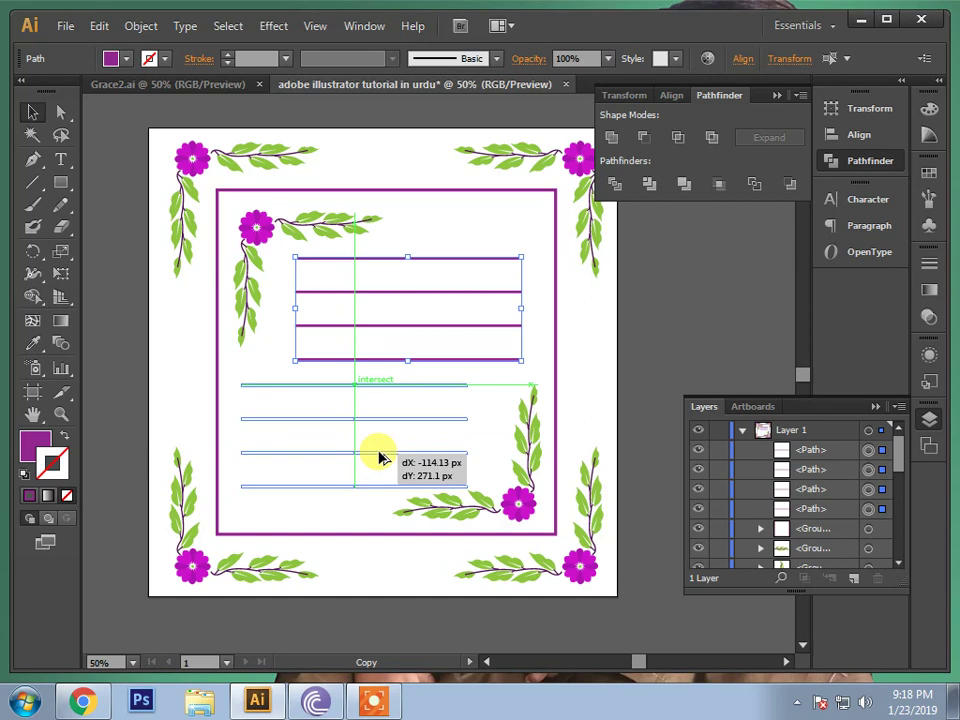
left_click_drag(380, 458, 391, 452)
left_click(671, 369)
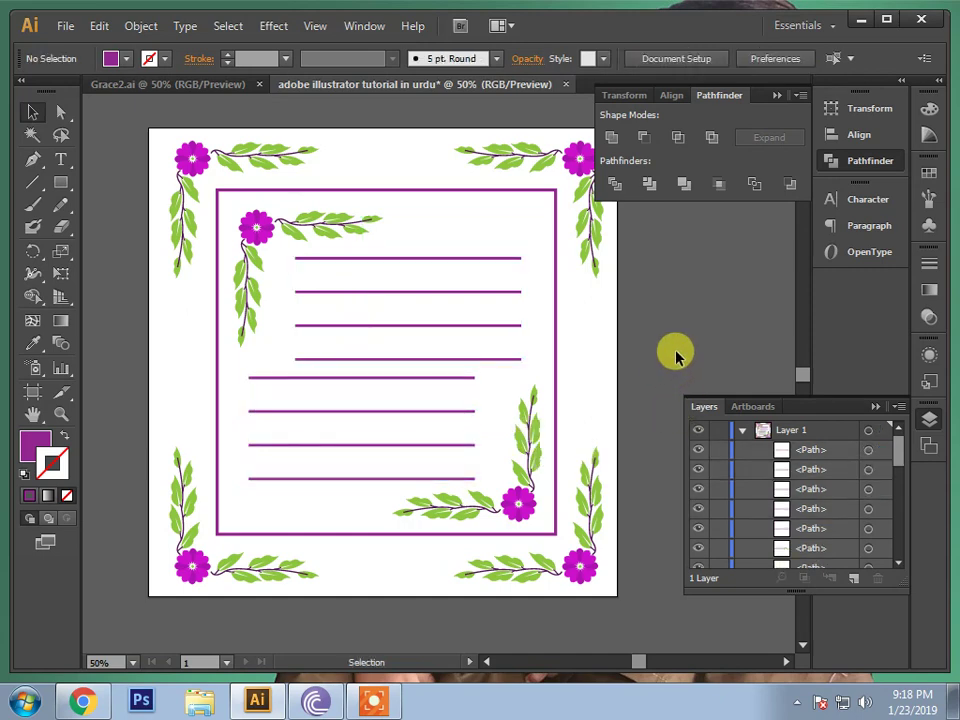
left_click(63, 413)
Zoom out to 16.67%, then back in to 33.33% to see the whole page.
left_click(343, 376, "alt")
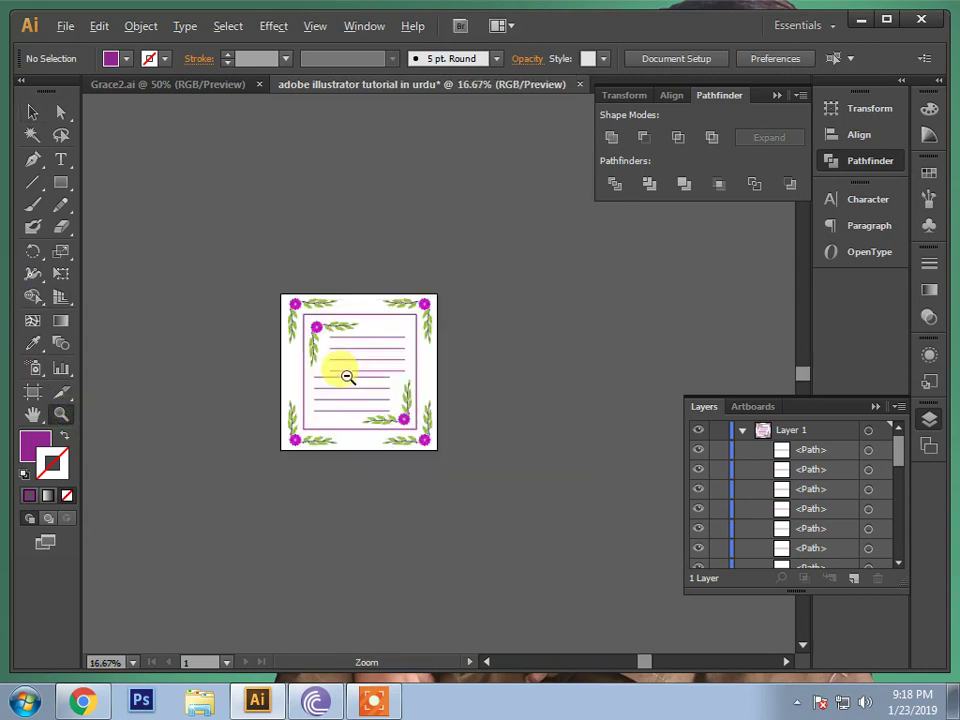
left_click(370, 420)
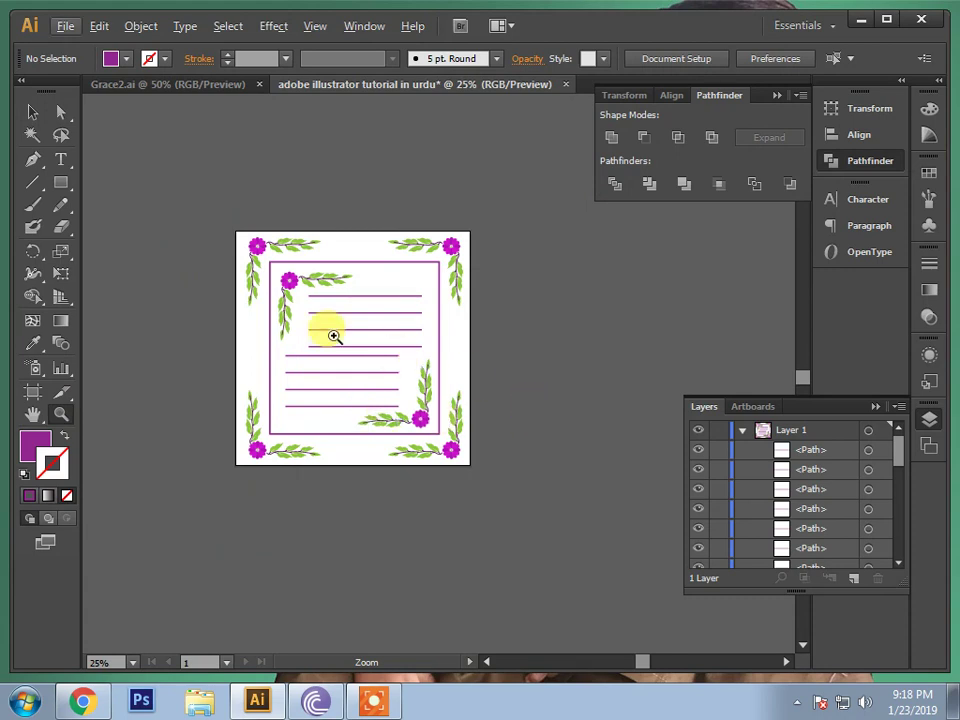
key("alt")
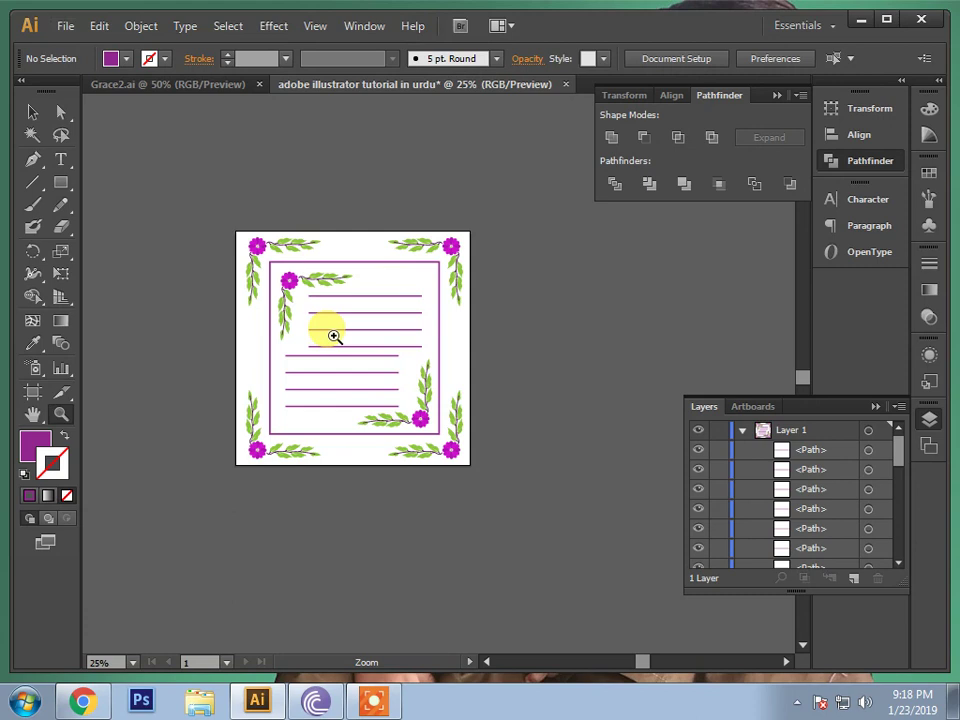
left_click(333, 336)
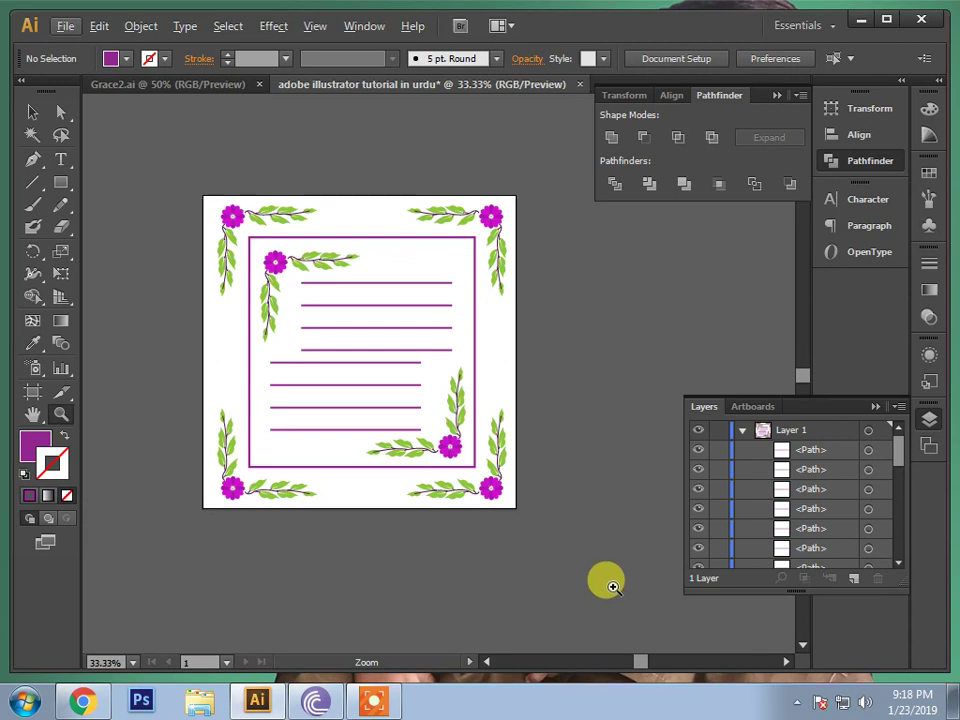
left_click(33, 113)
Nudge the upper four lines up two steps and the lower four lines down two steps.
left_click_drag(432, 270, 455, 355)
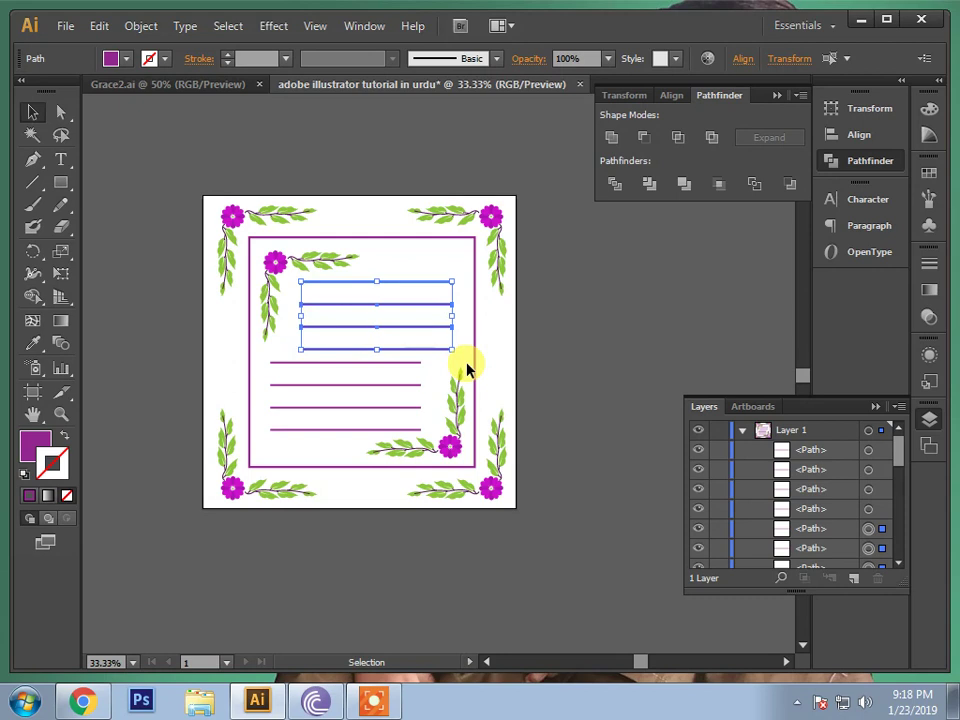
key("Up")
key("Up")
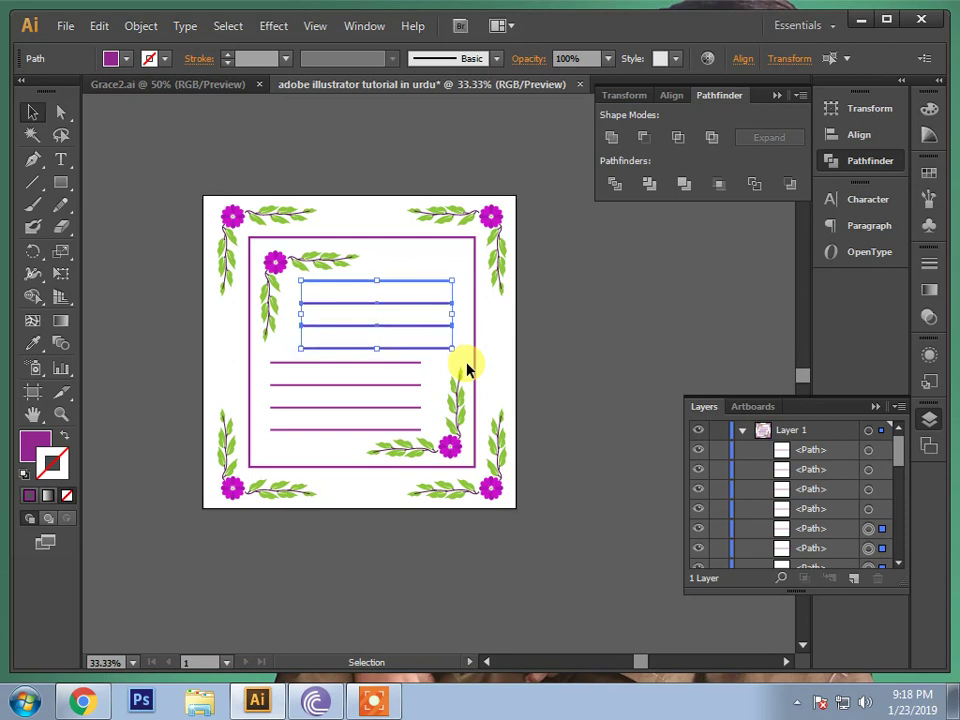
key("Up")
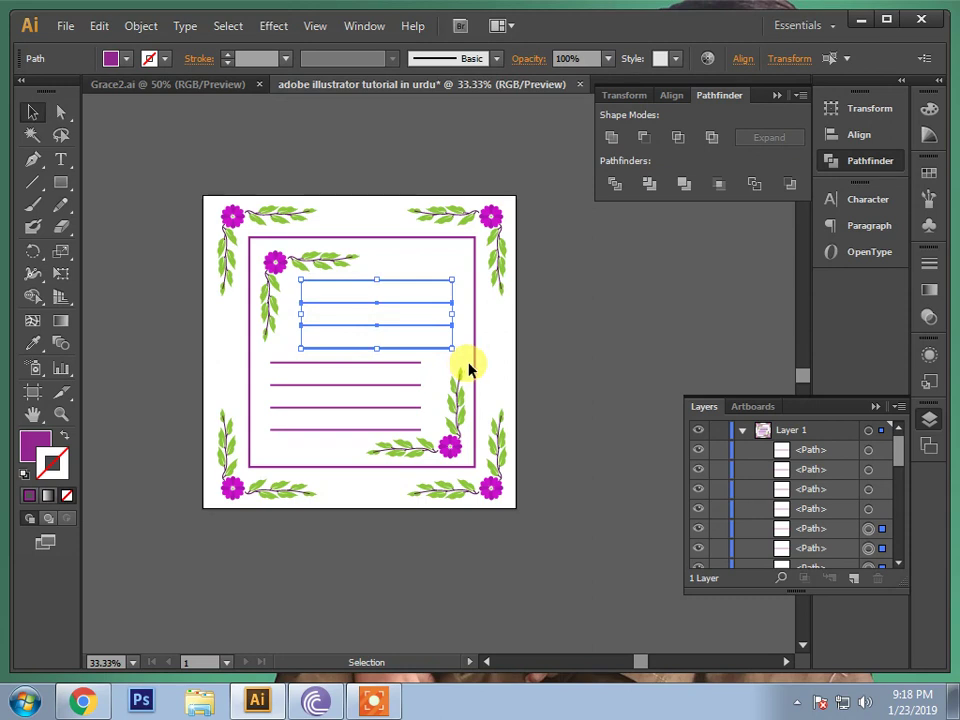
left_click_drag(268, 355, 288, 441)
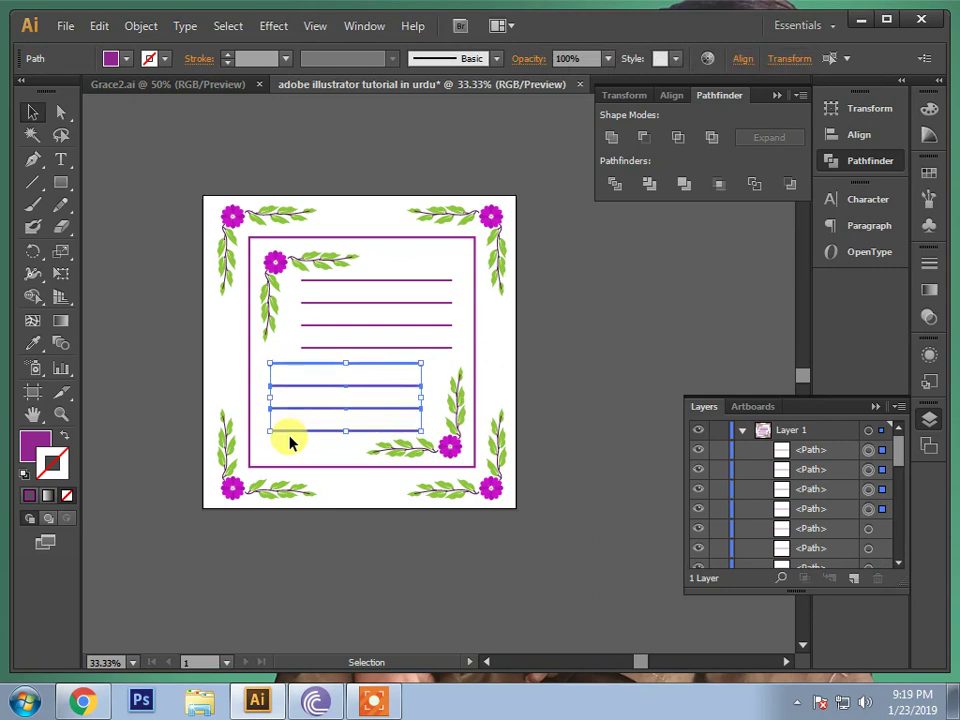
key("Down")
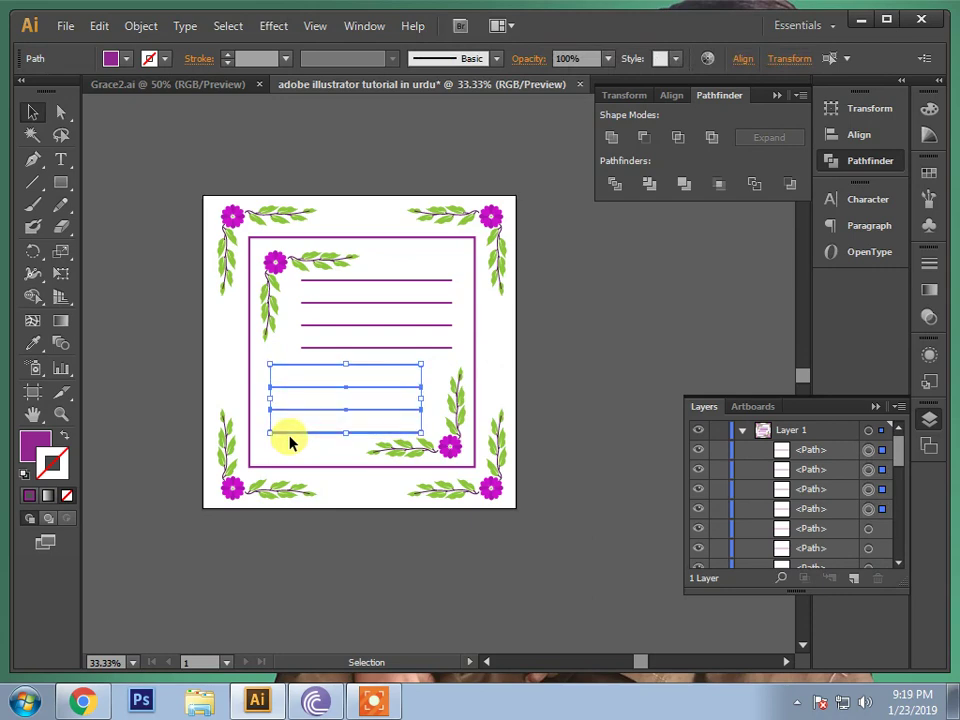
key("Down")
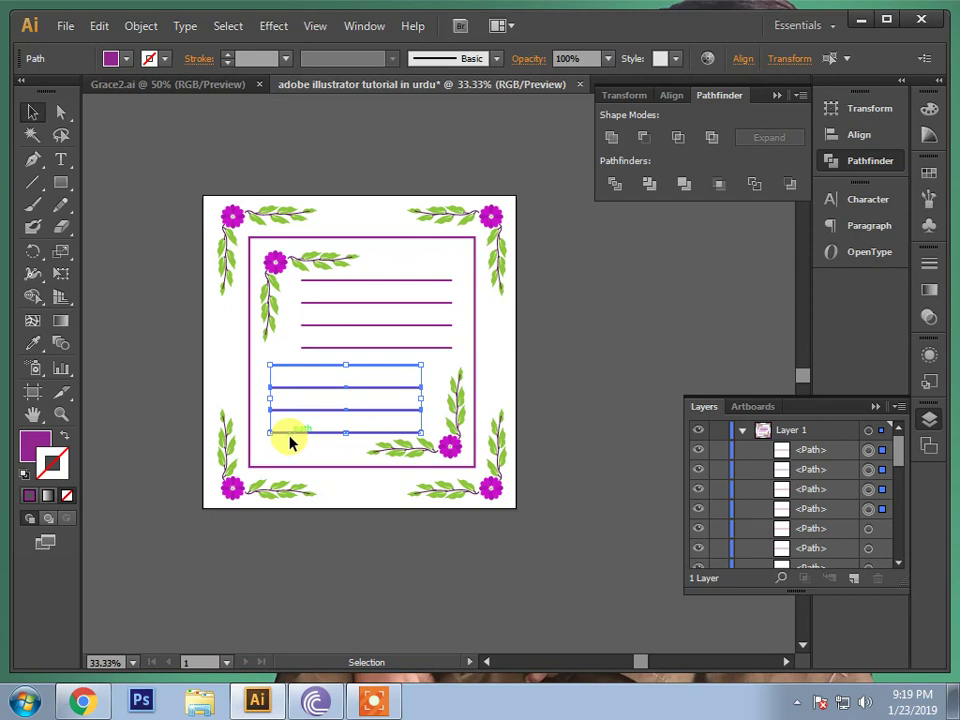
left_click(557, 393)
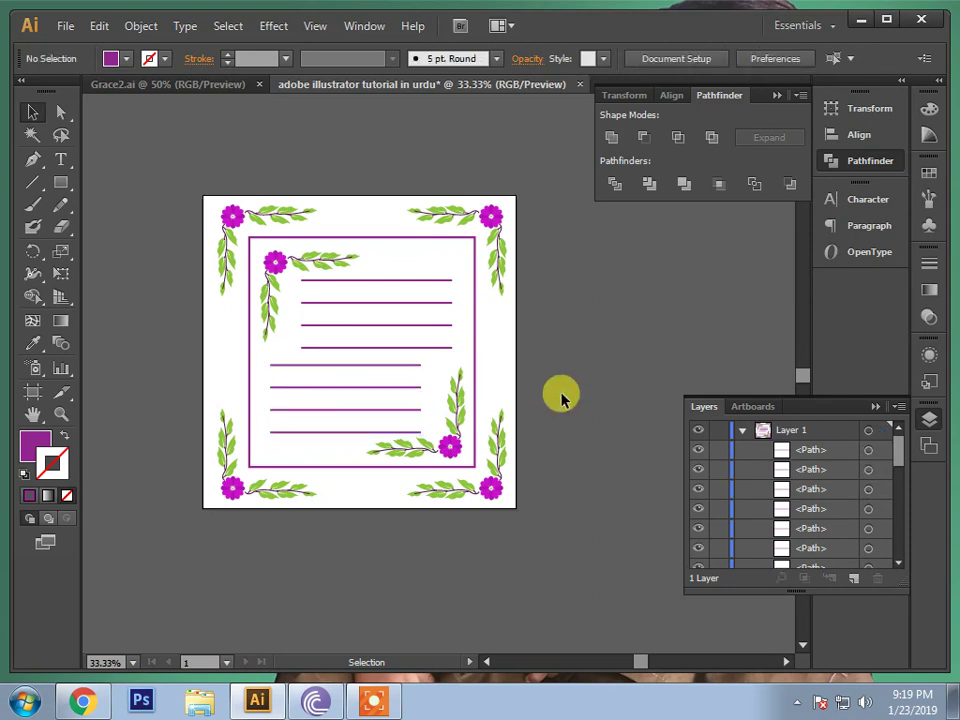